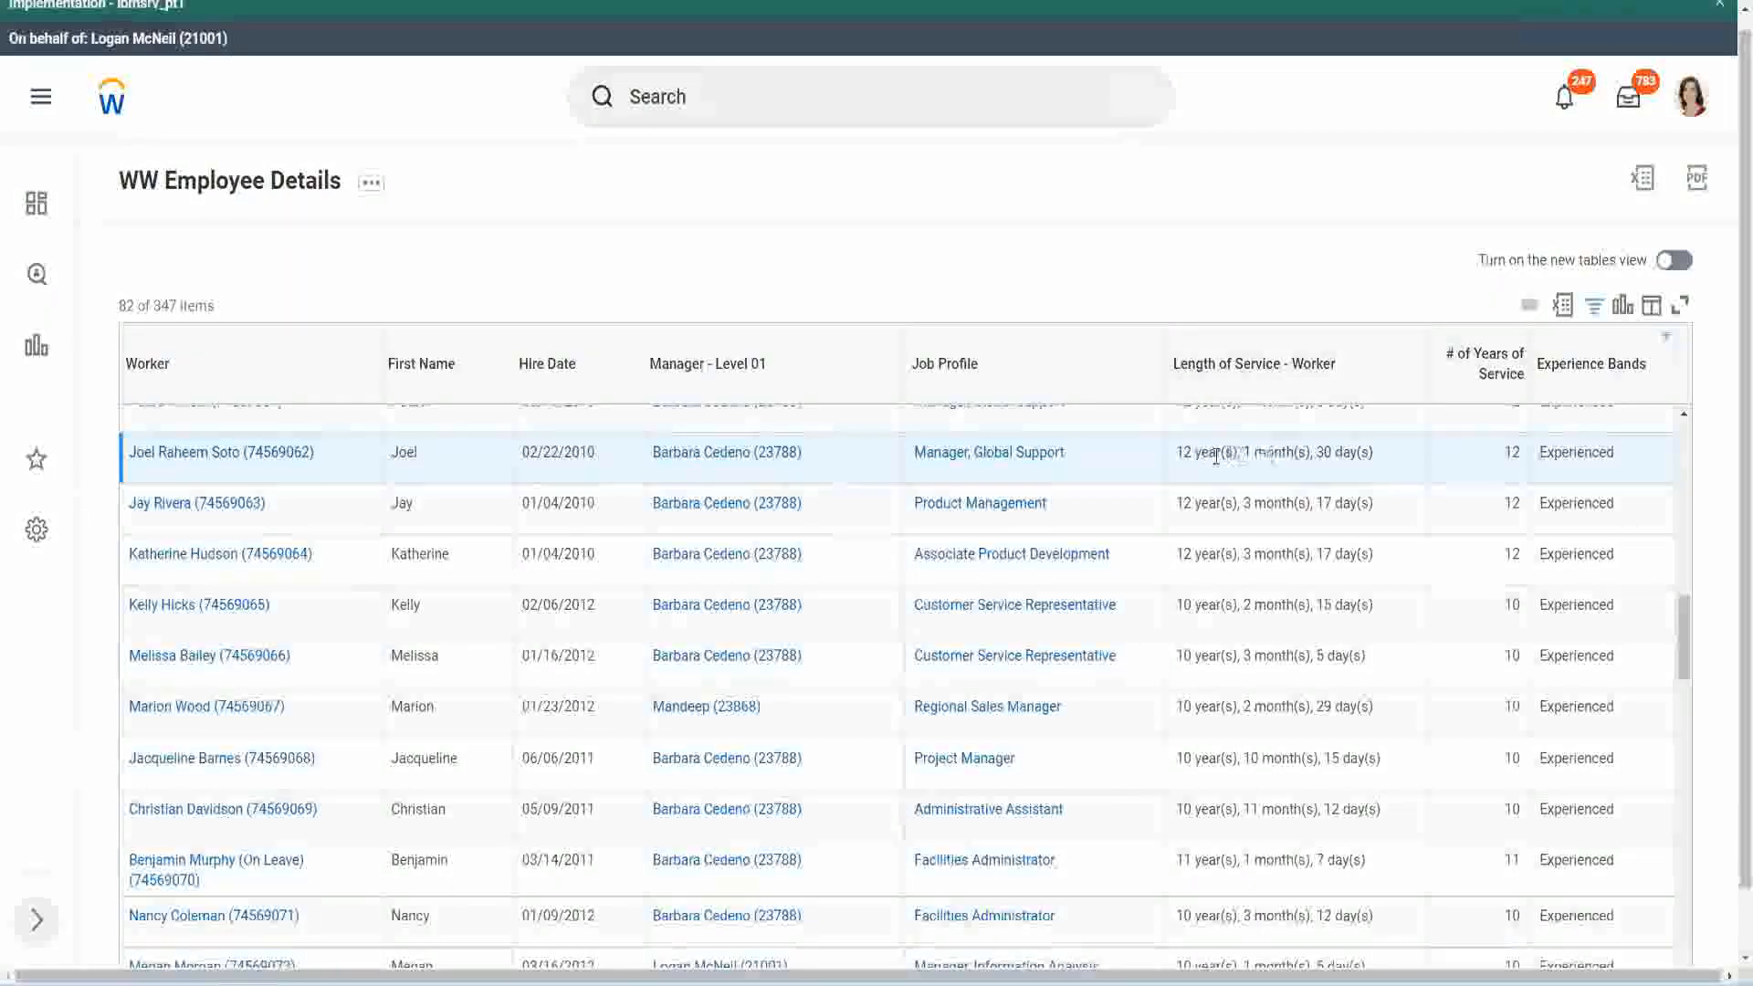
Compare the Length of Service text with the # of Years of Service in the Manager, Global Support row hired 02/22/2010.
{"action": "left_click_drag", "start_coordinate": [1184, 456], "coordinate": [1175, 454]}
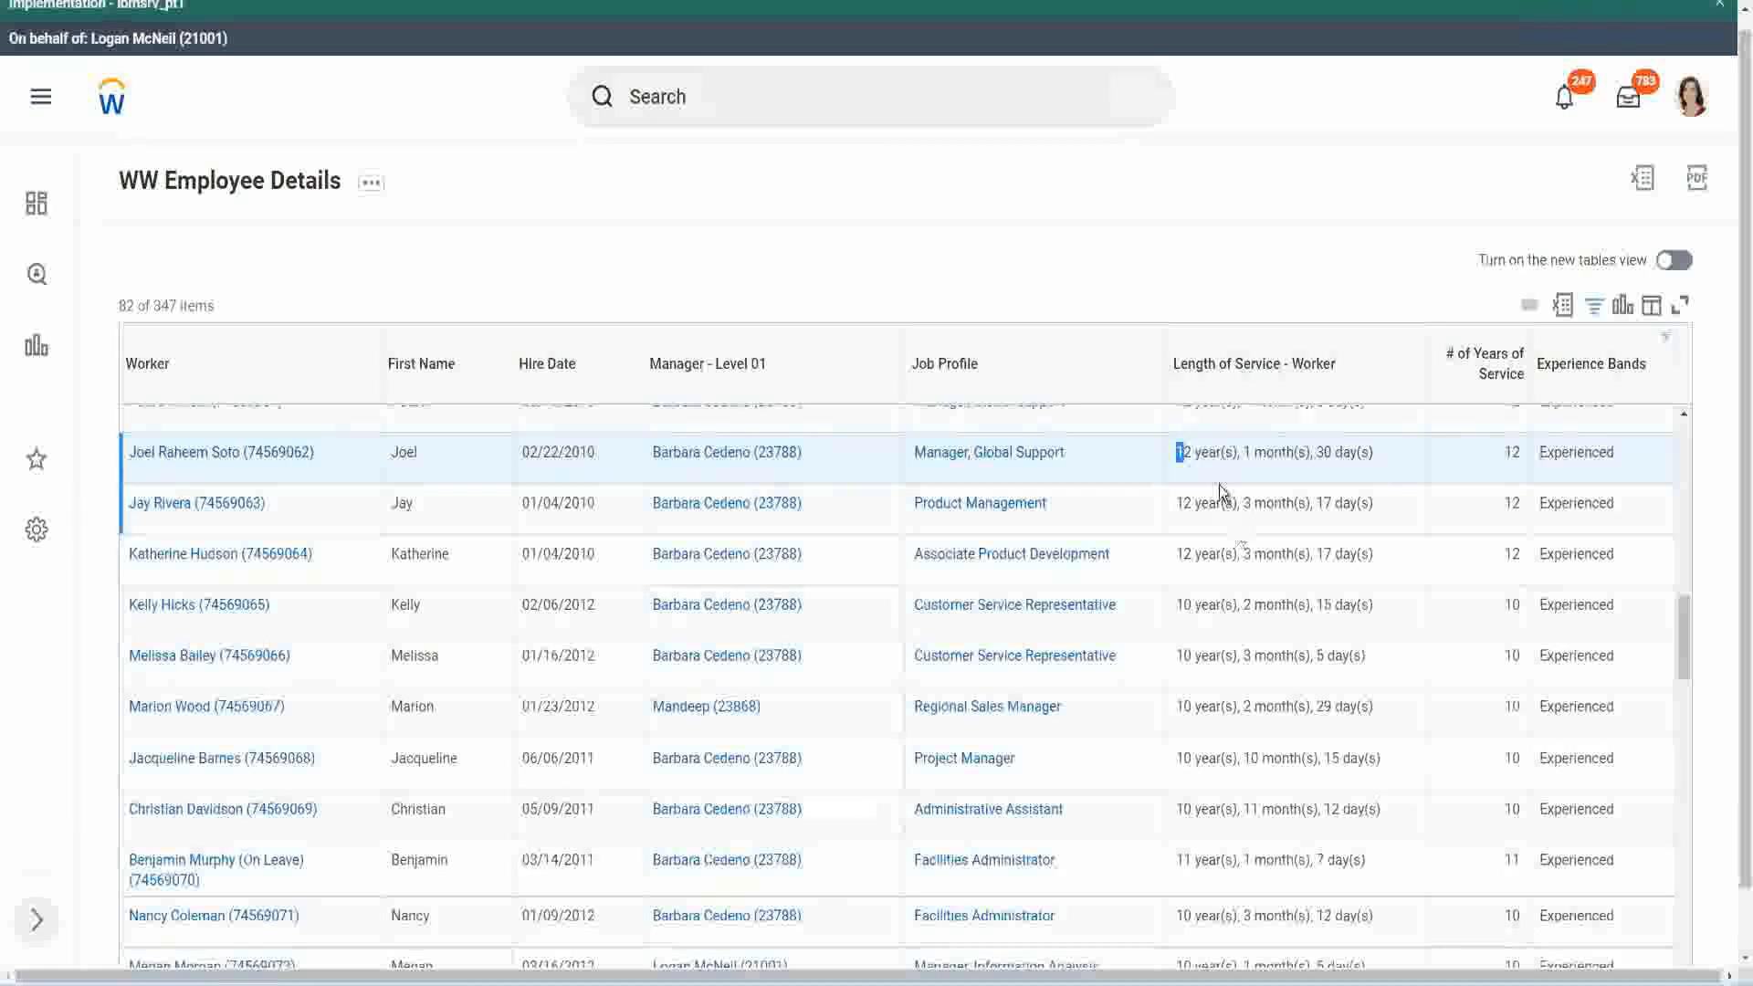
{"action": "left_click", "coordinate": [1236, 451]}
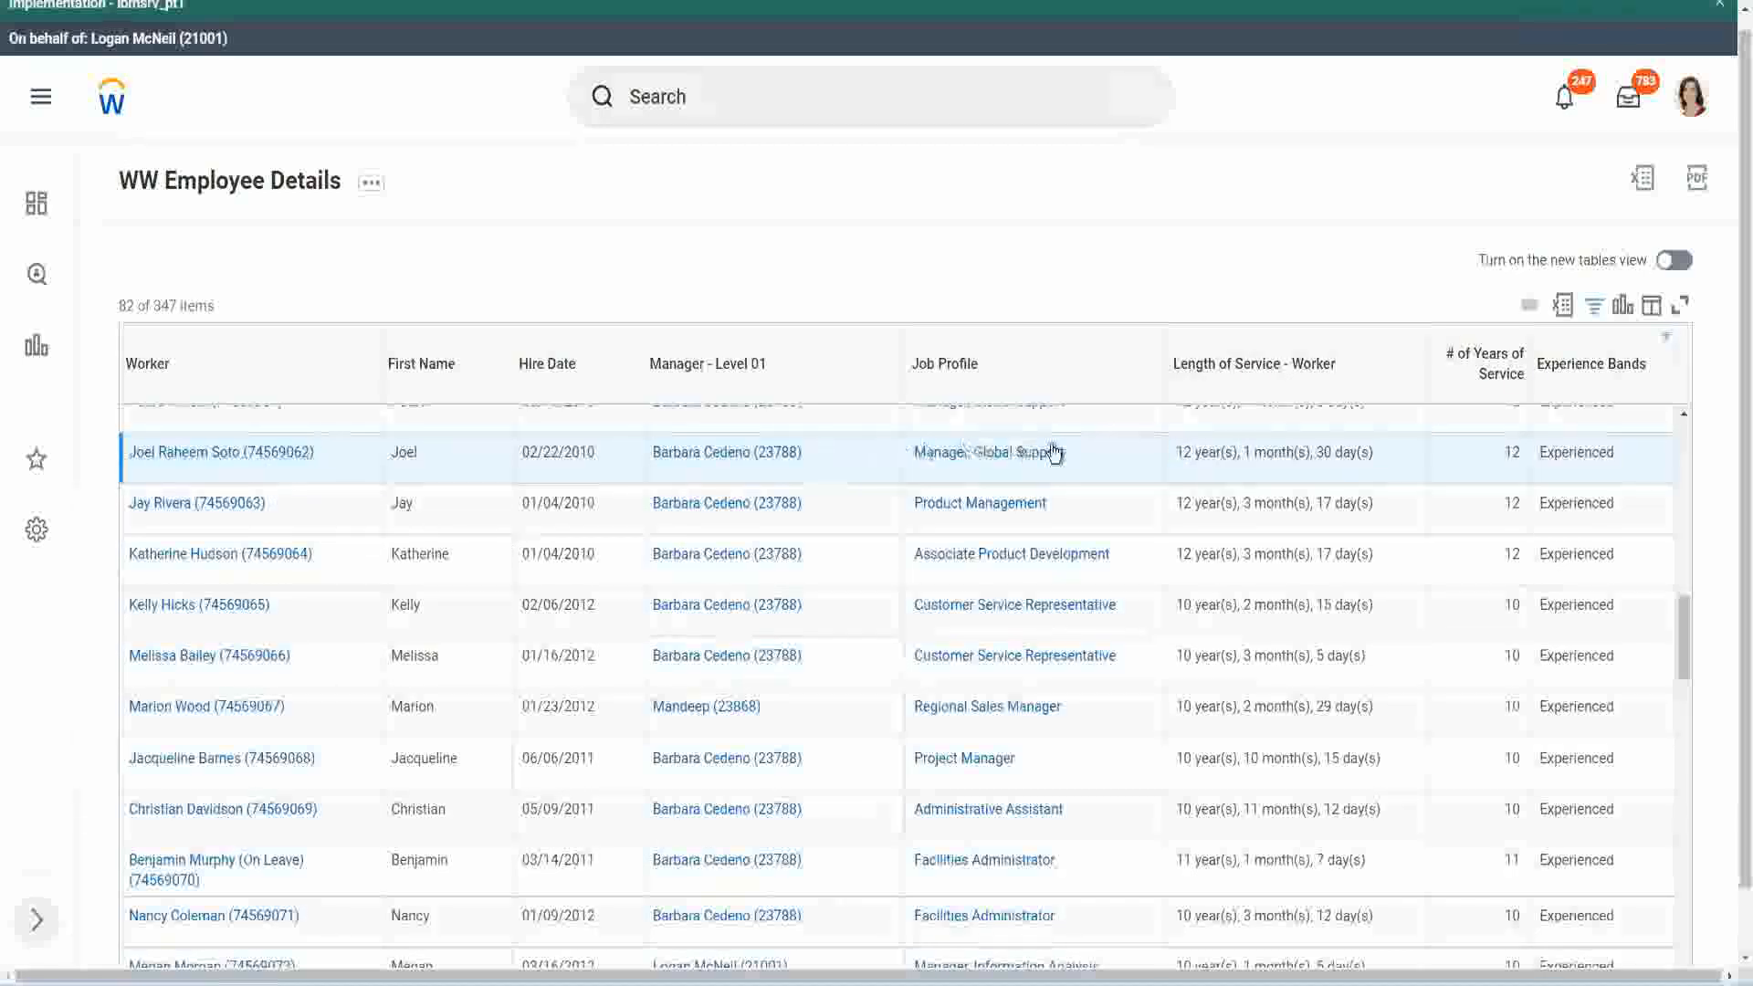
{"action": "double_click", "coordinate": [1178, 452]}
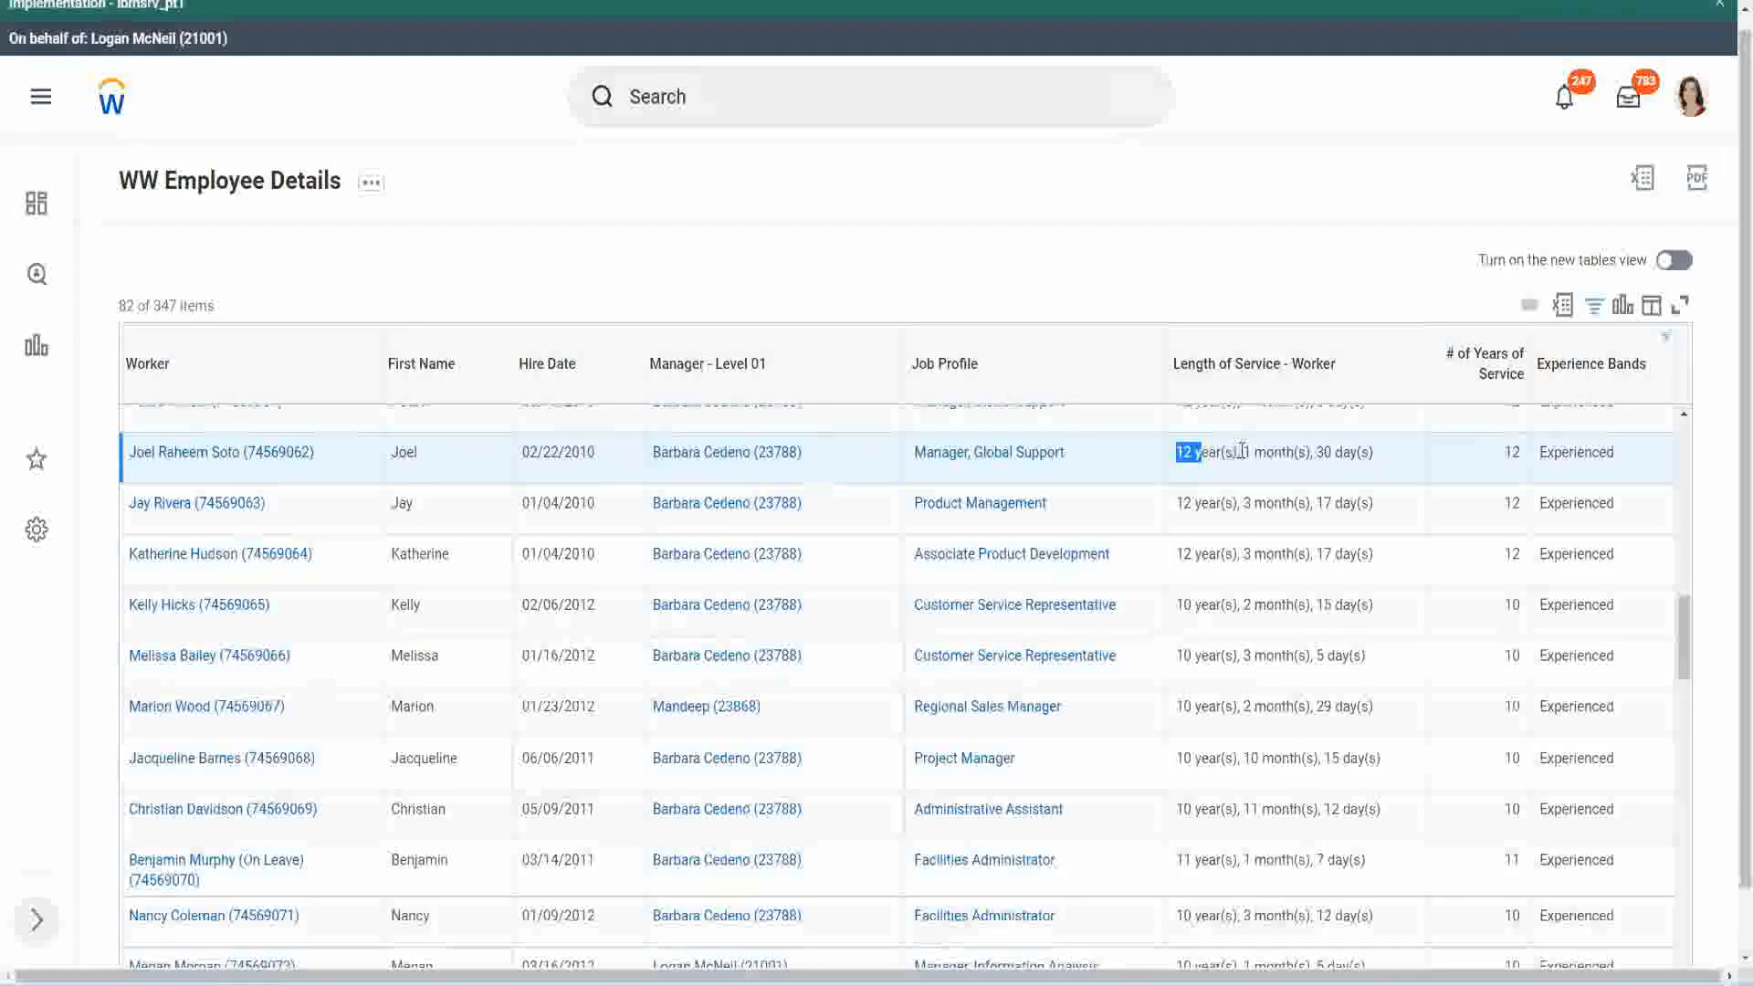
{"action": "double_click", "coordinate": [1247, 452]}
{"action": "double_click", "coordinate": [1326, 452]}
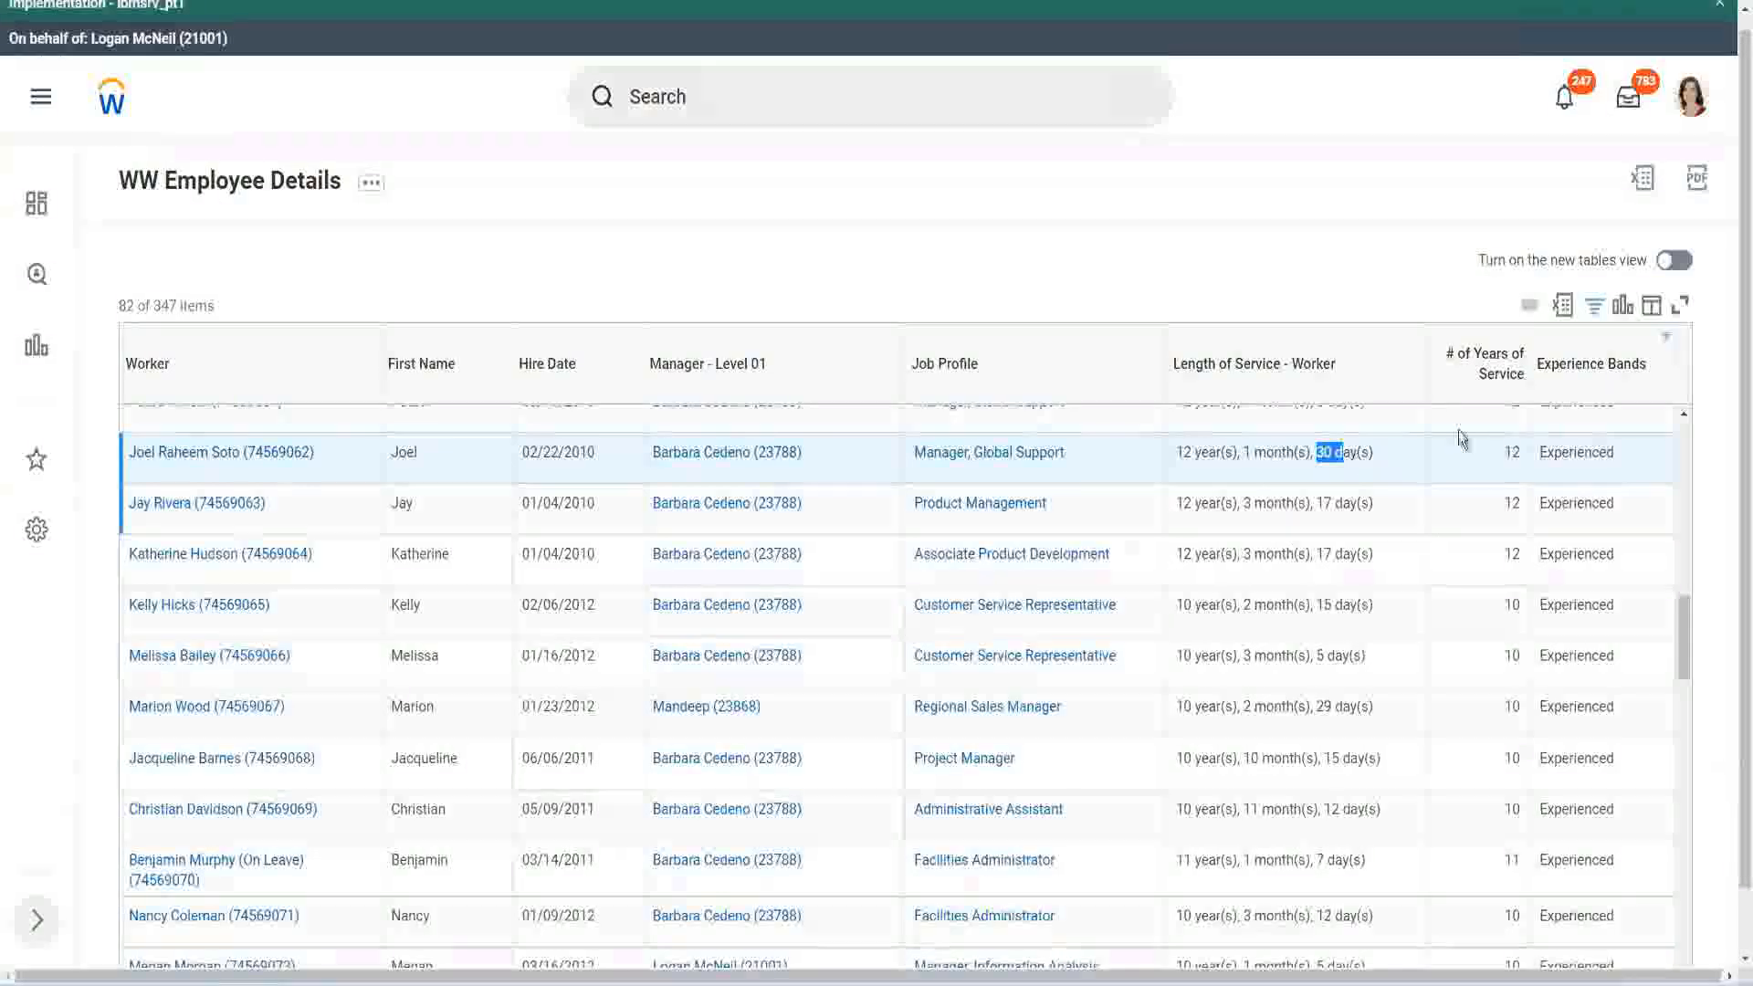
{"action": "left_click", "coordinate": [1471, 478]}
{"action": "double_click", "coordinate": [1469, 472]}
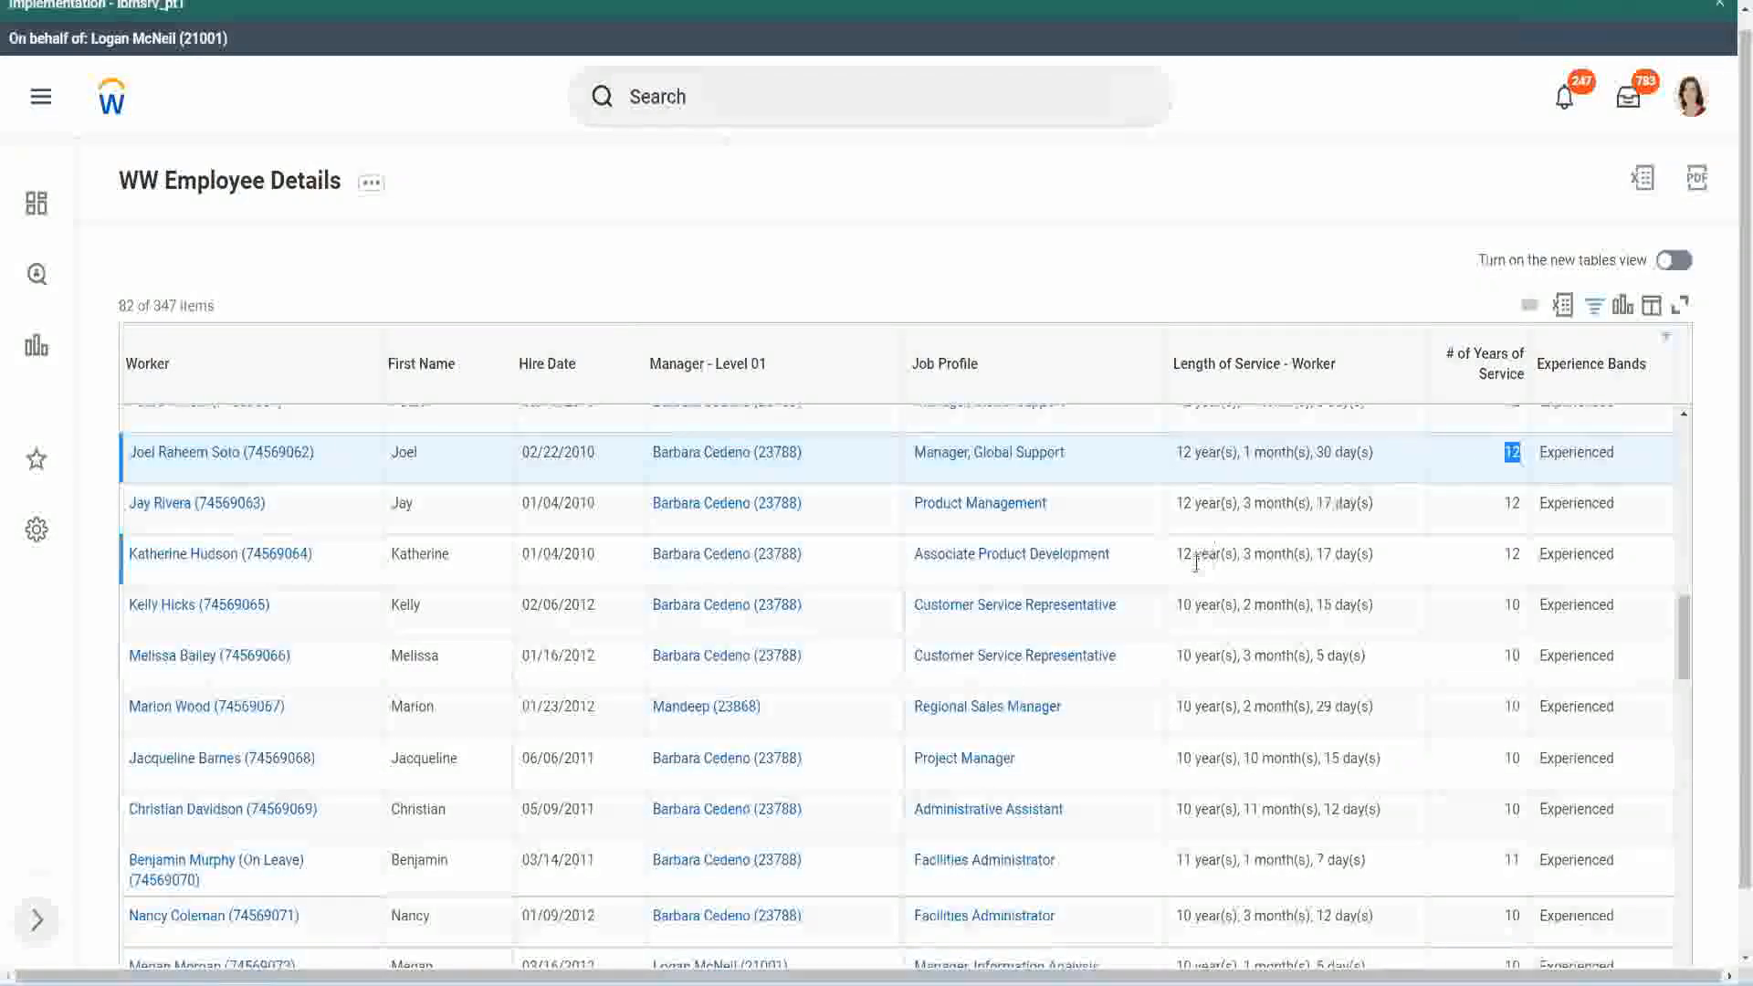
Compare the years, months and days of service with the # of Years of Service in the Administrative Assistant row hired 05/09/2011.
{"action": "left_click", "coordinate": [1201, 809]}
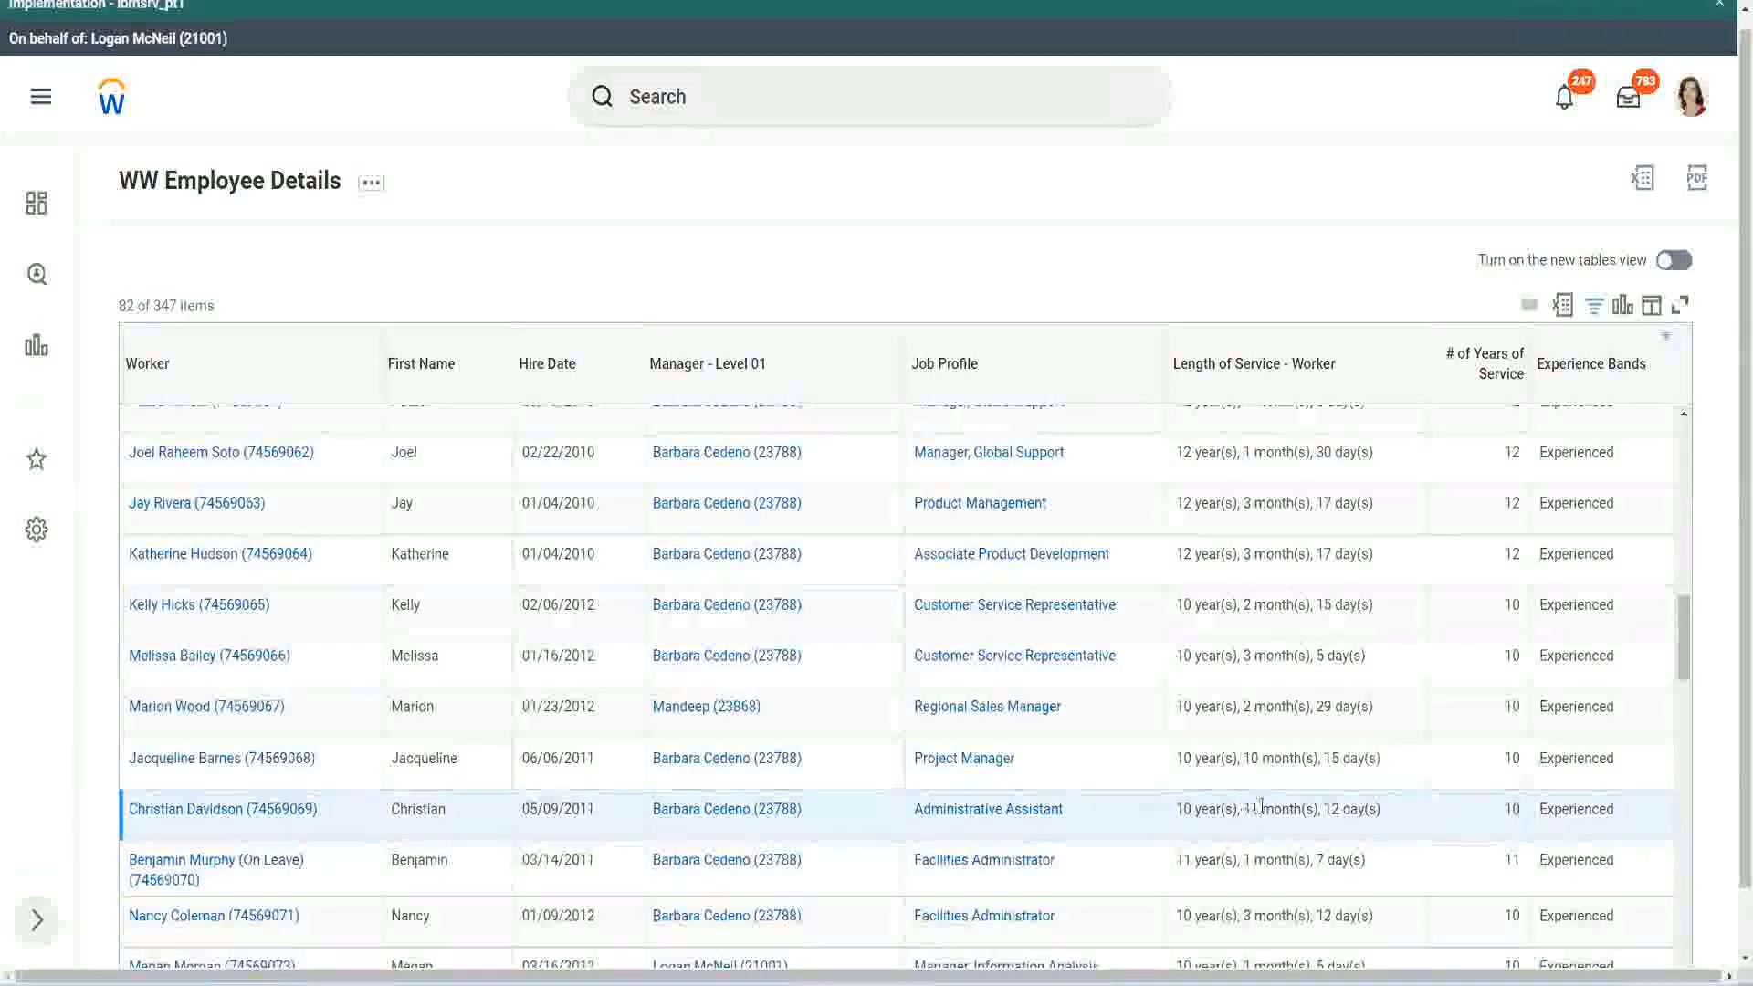
{"action": "left_click_drag", "start_coordinate": [1245, 809], "coordinate": [1342, 809]}
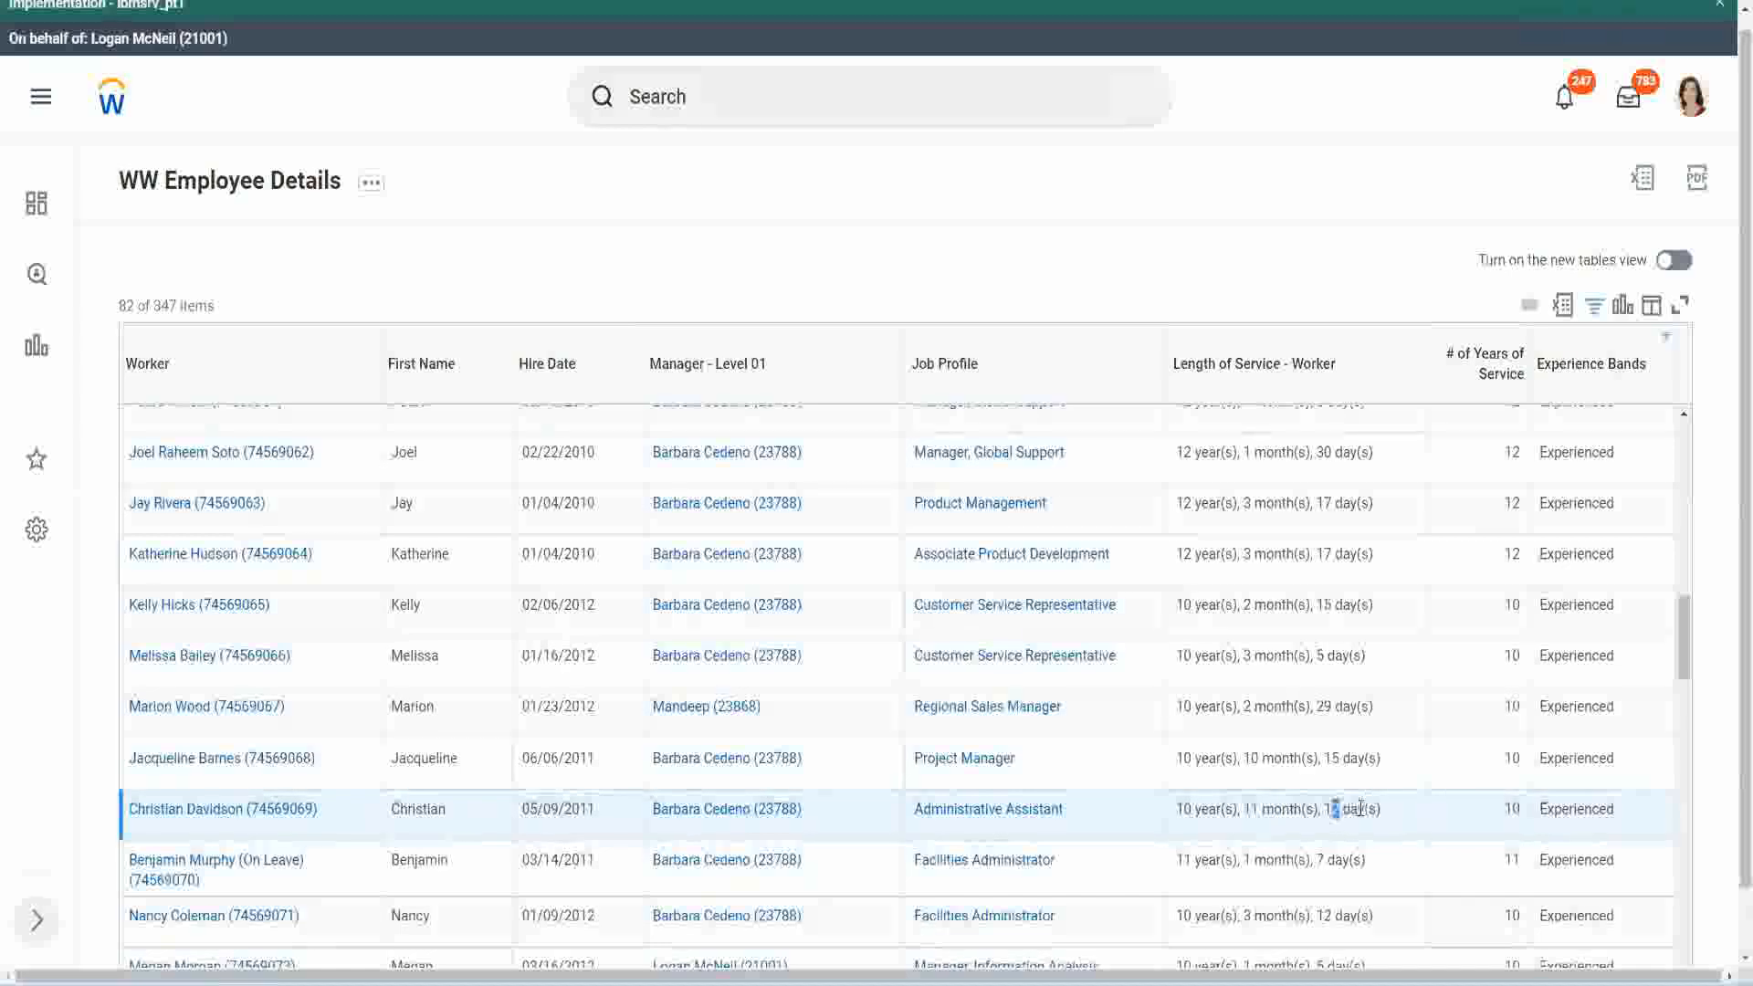
{"action": "left_click", "coordinate": [1360, 809]}
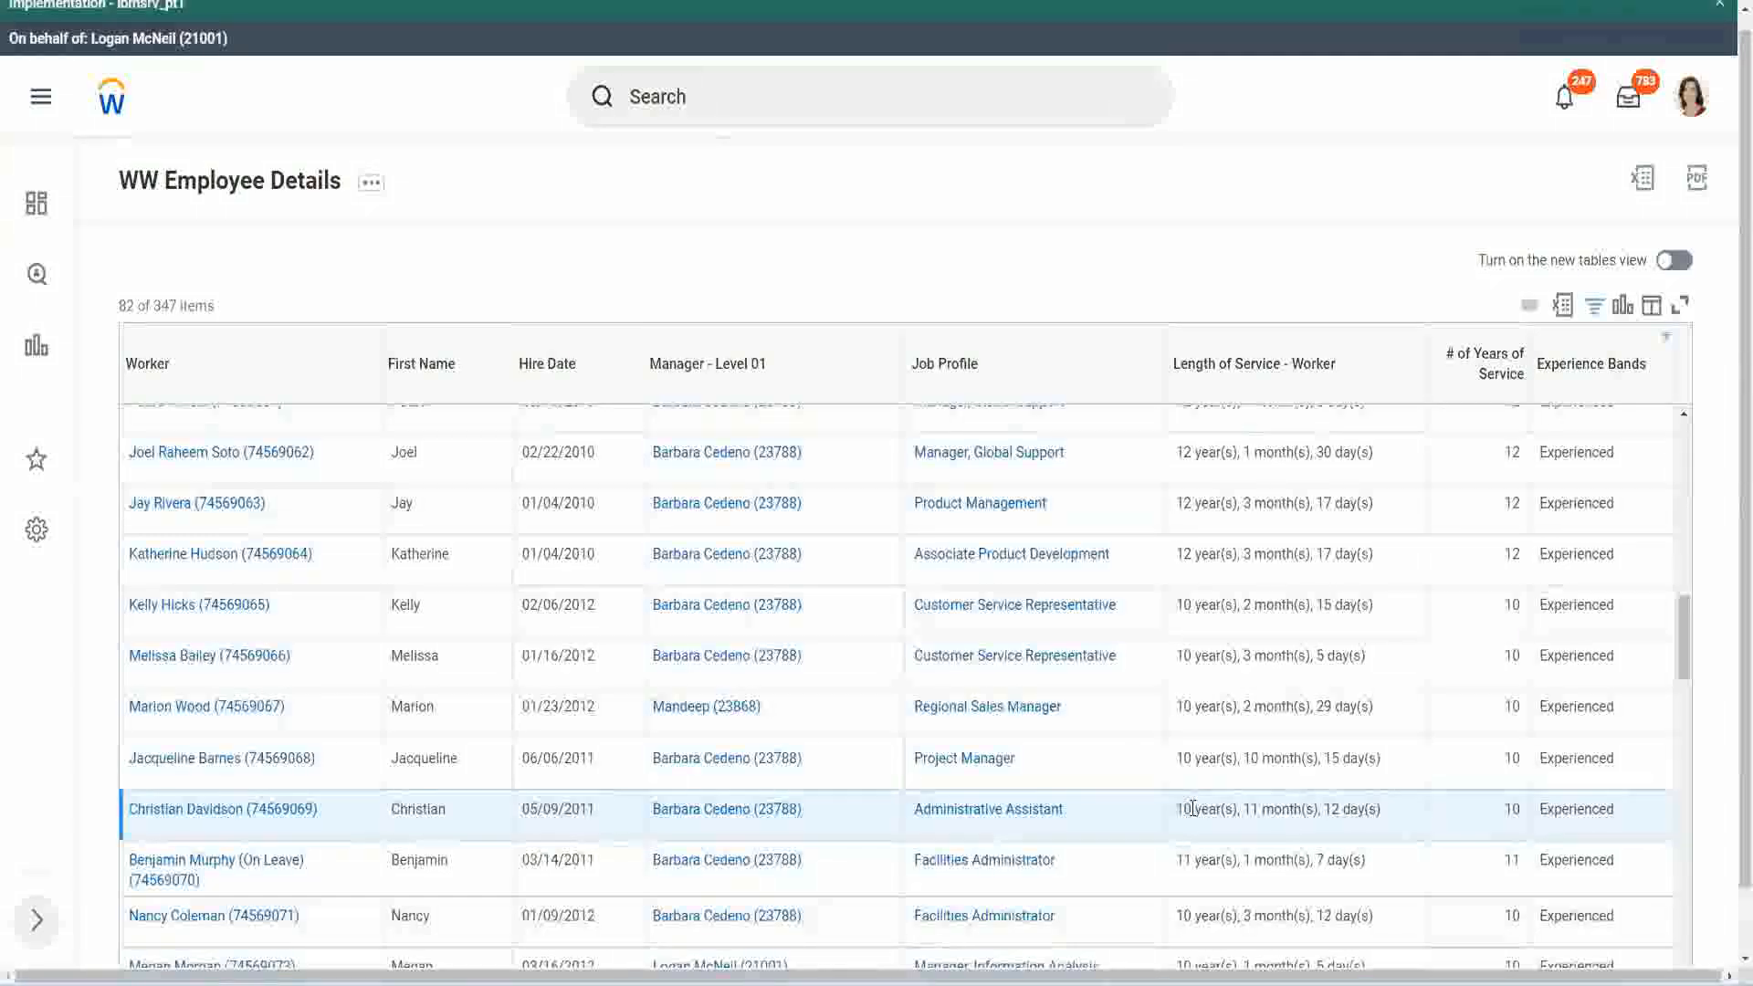
{"action": "double_click", "coordinate": [1510, 810]}
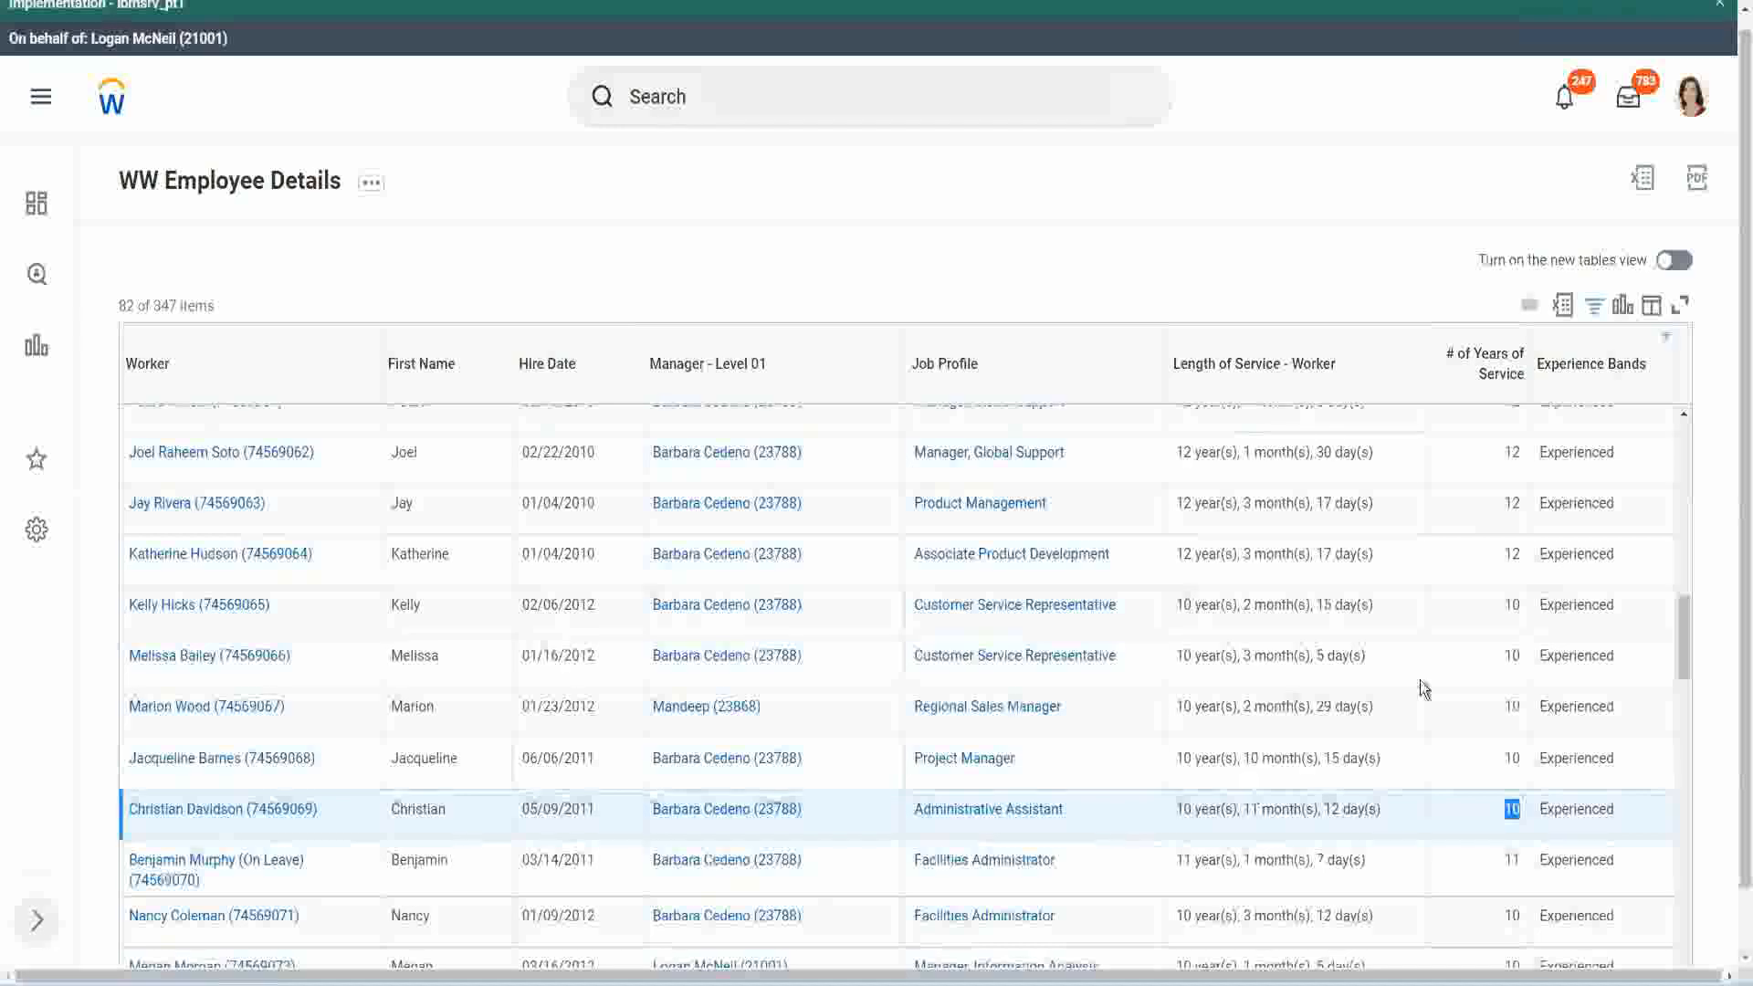
{"action": "left_click", "coordinate": [1509, 575]}
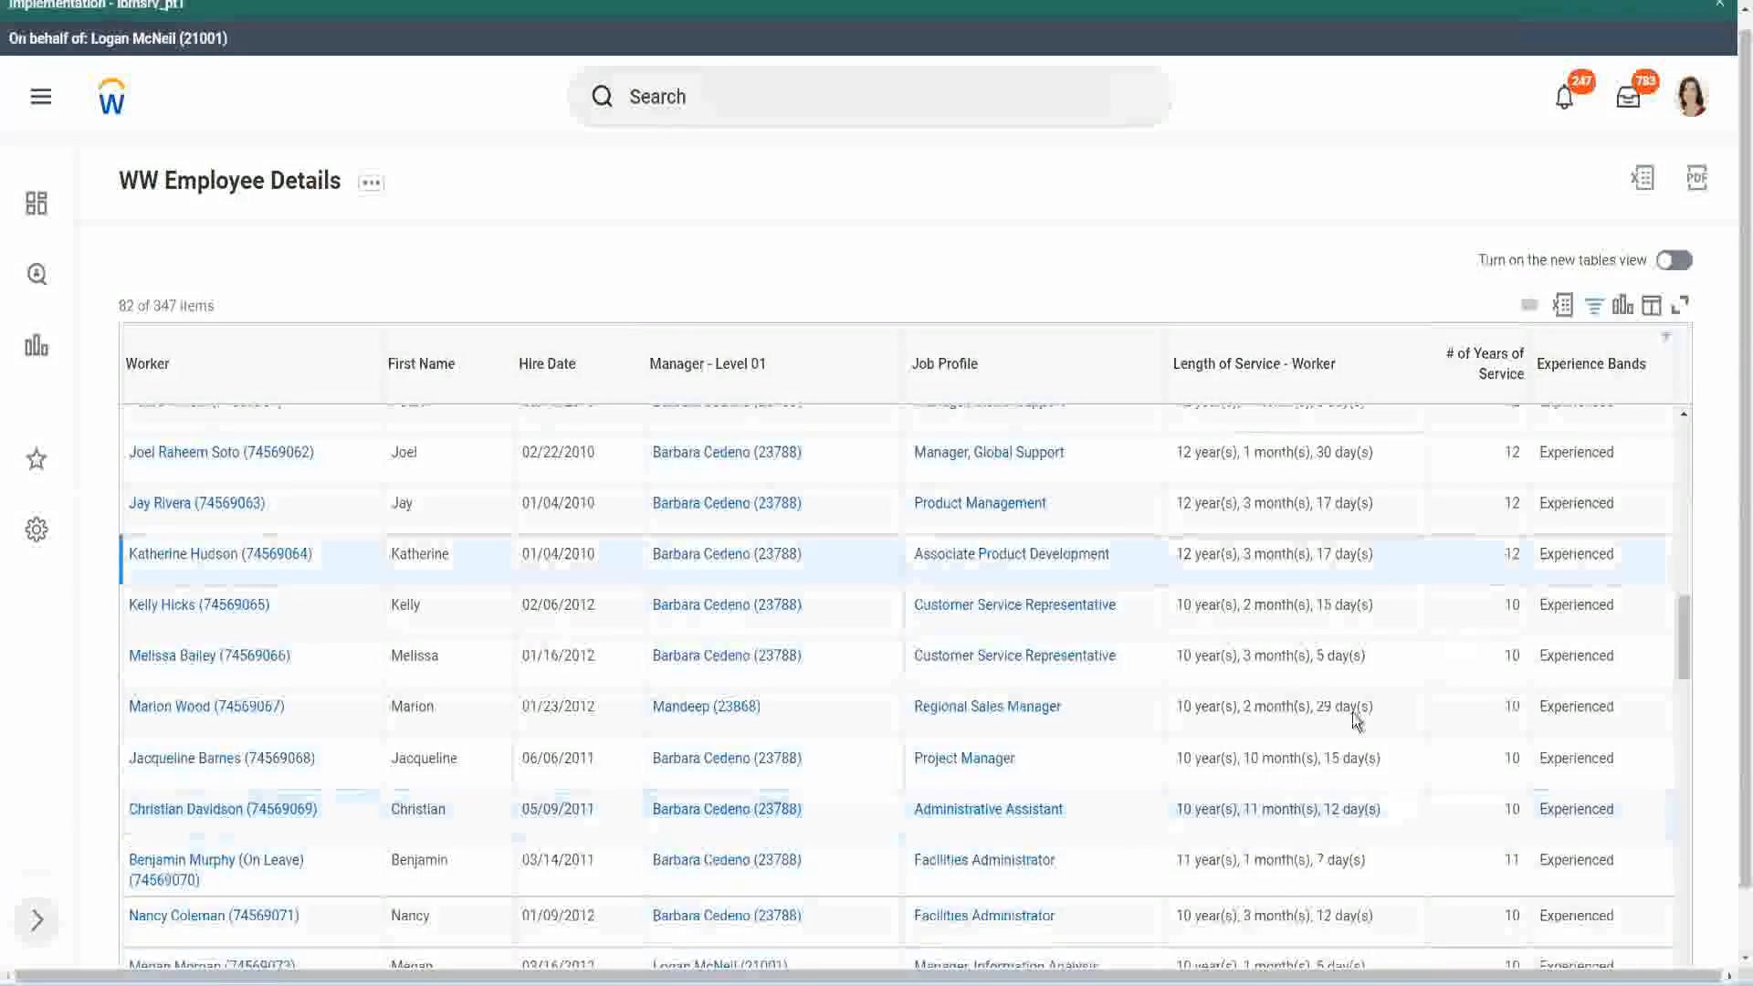
{"action": "double_click", "coordinate": [1197, 803]}
{"action": "left_click", "coordinate": [1324, 804]}
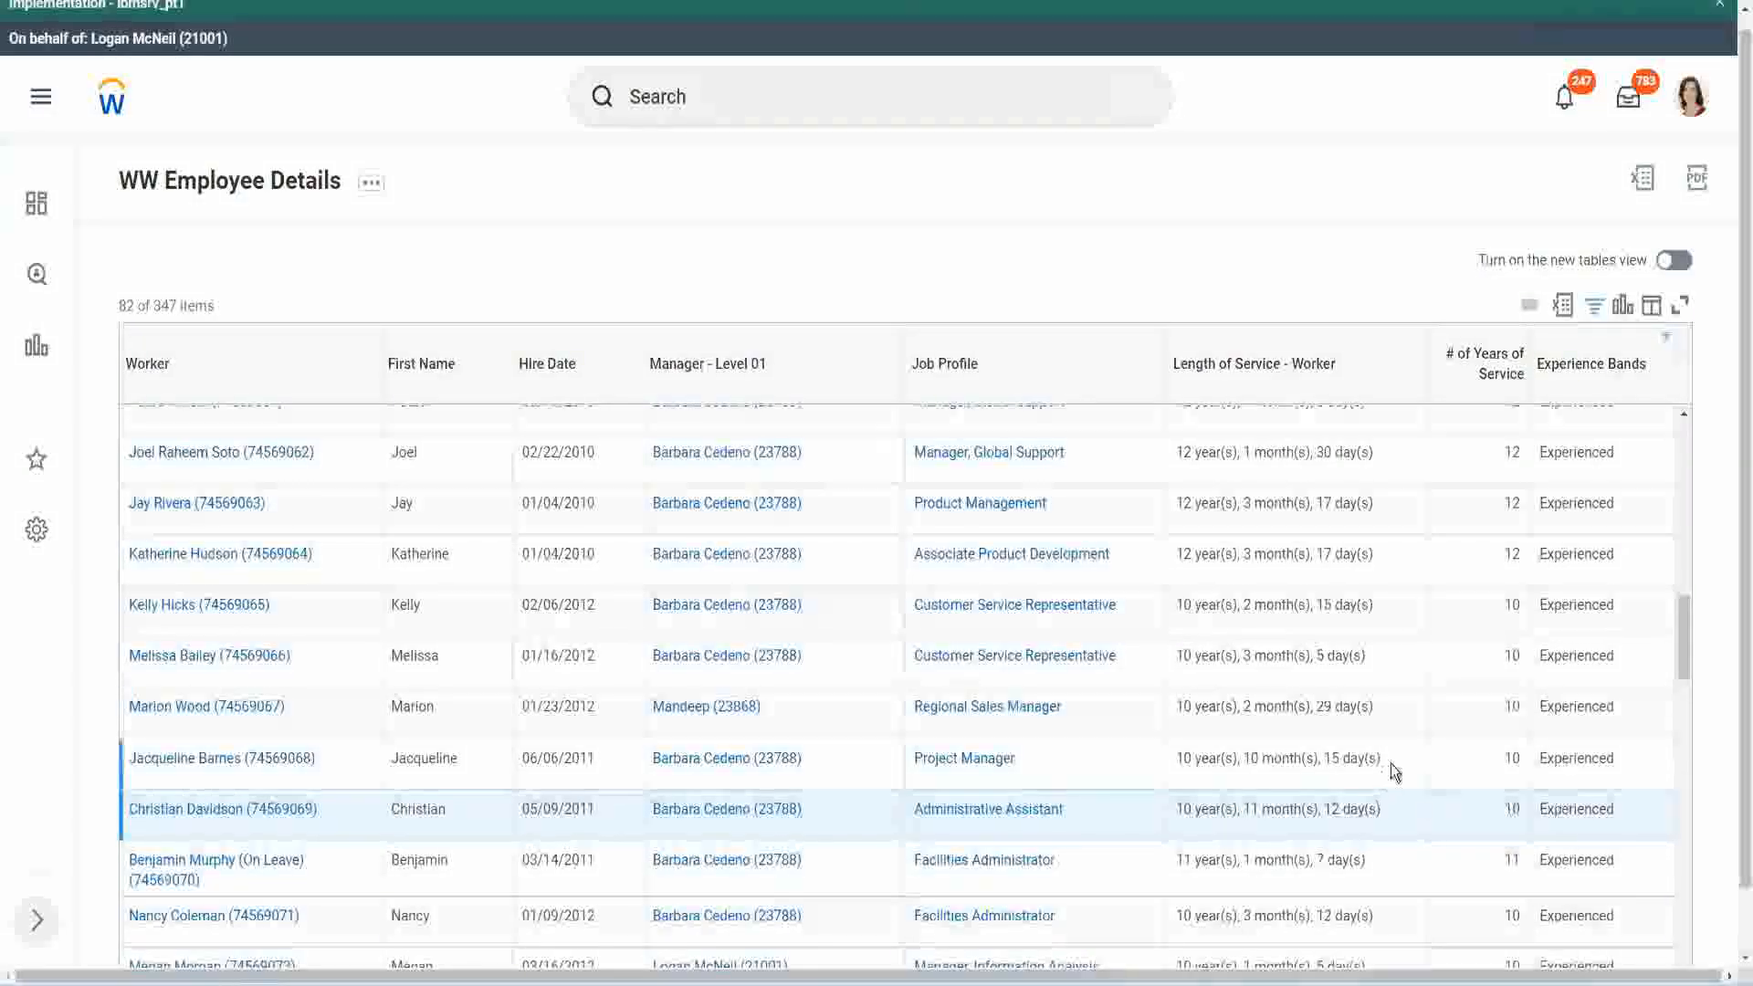
Recheck length of service against whole years of service across the Manager, Global Support, Administrative Assistant and Project Manager rows.
{"action": "left_click_drag", "start_coordinate": [1506, 452], "coordinate": [1521, 451]}
{"action": "left_click", "coordinate": [1178, 456]}
{"action": "left_click_drag", "start_coordinate": [1177, 454], "coordinate": [1395, 443]}
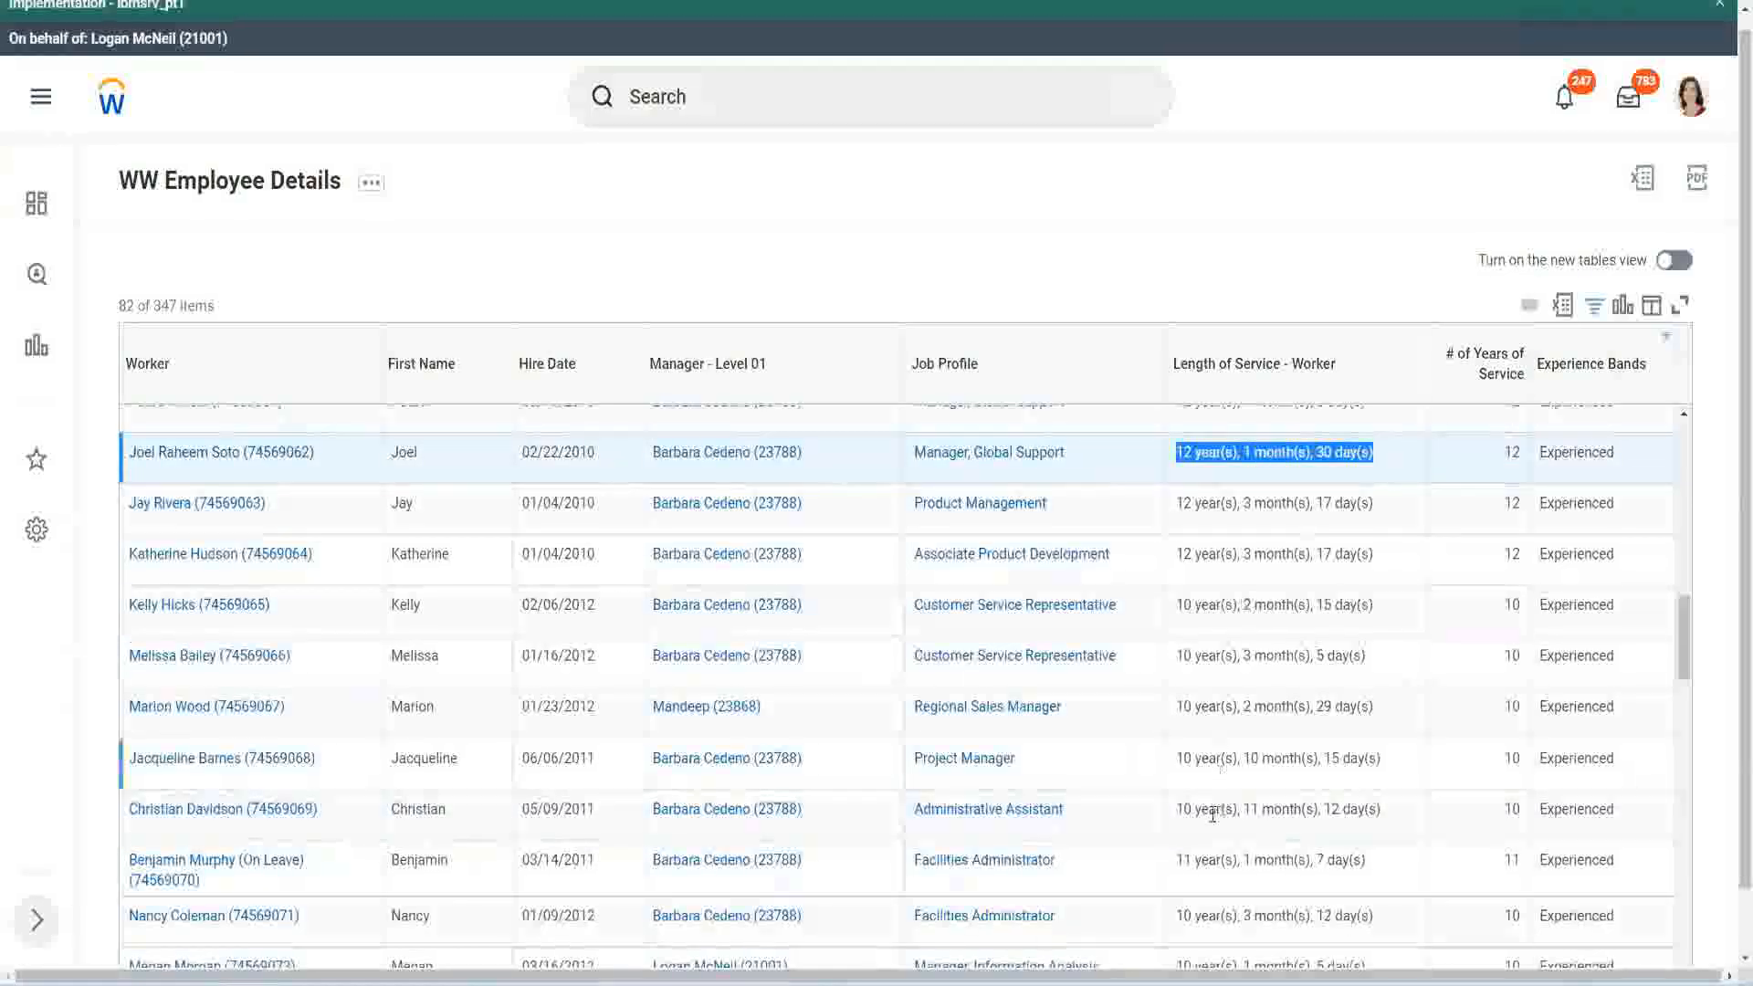
{"action": "left_click", "coordinate": [1315, 809]}
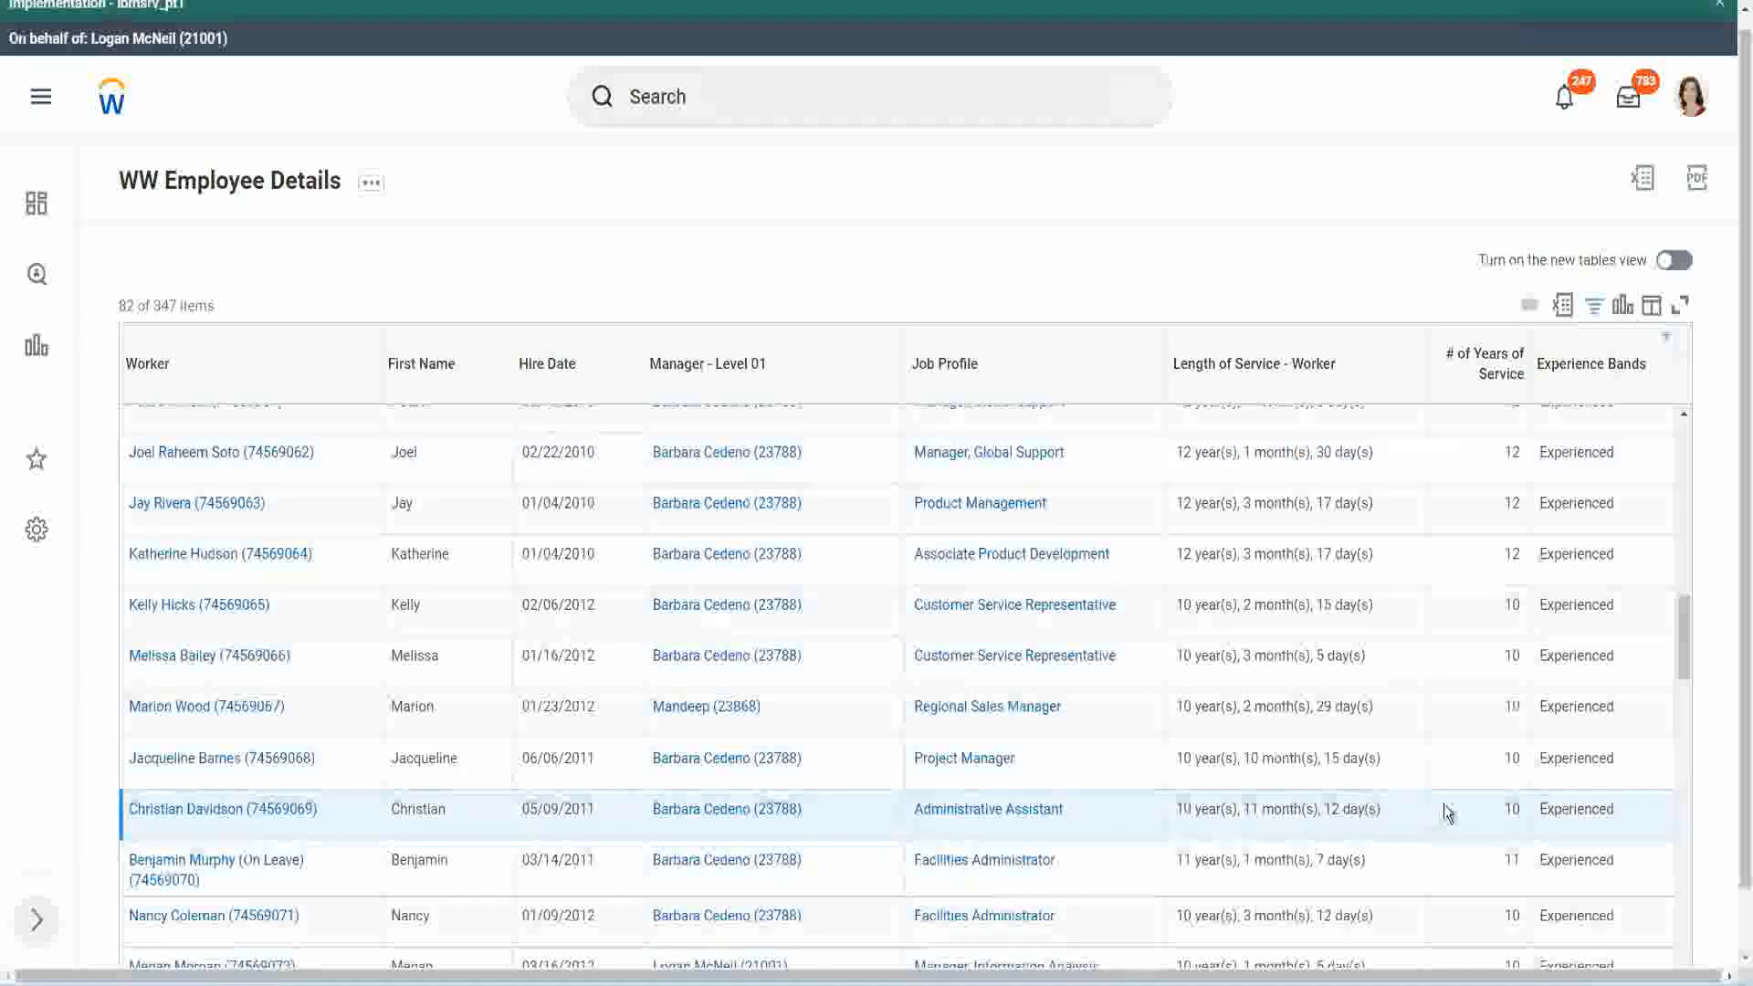
{"action": "double_click", "coordinate": [1508, 809]}
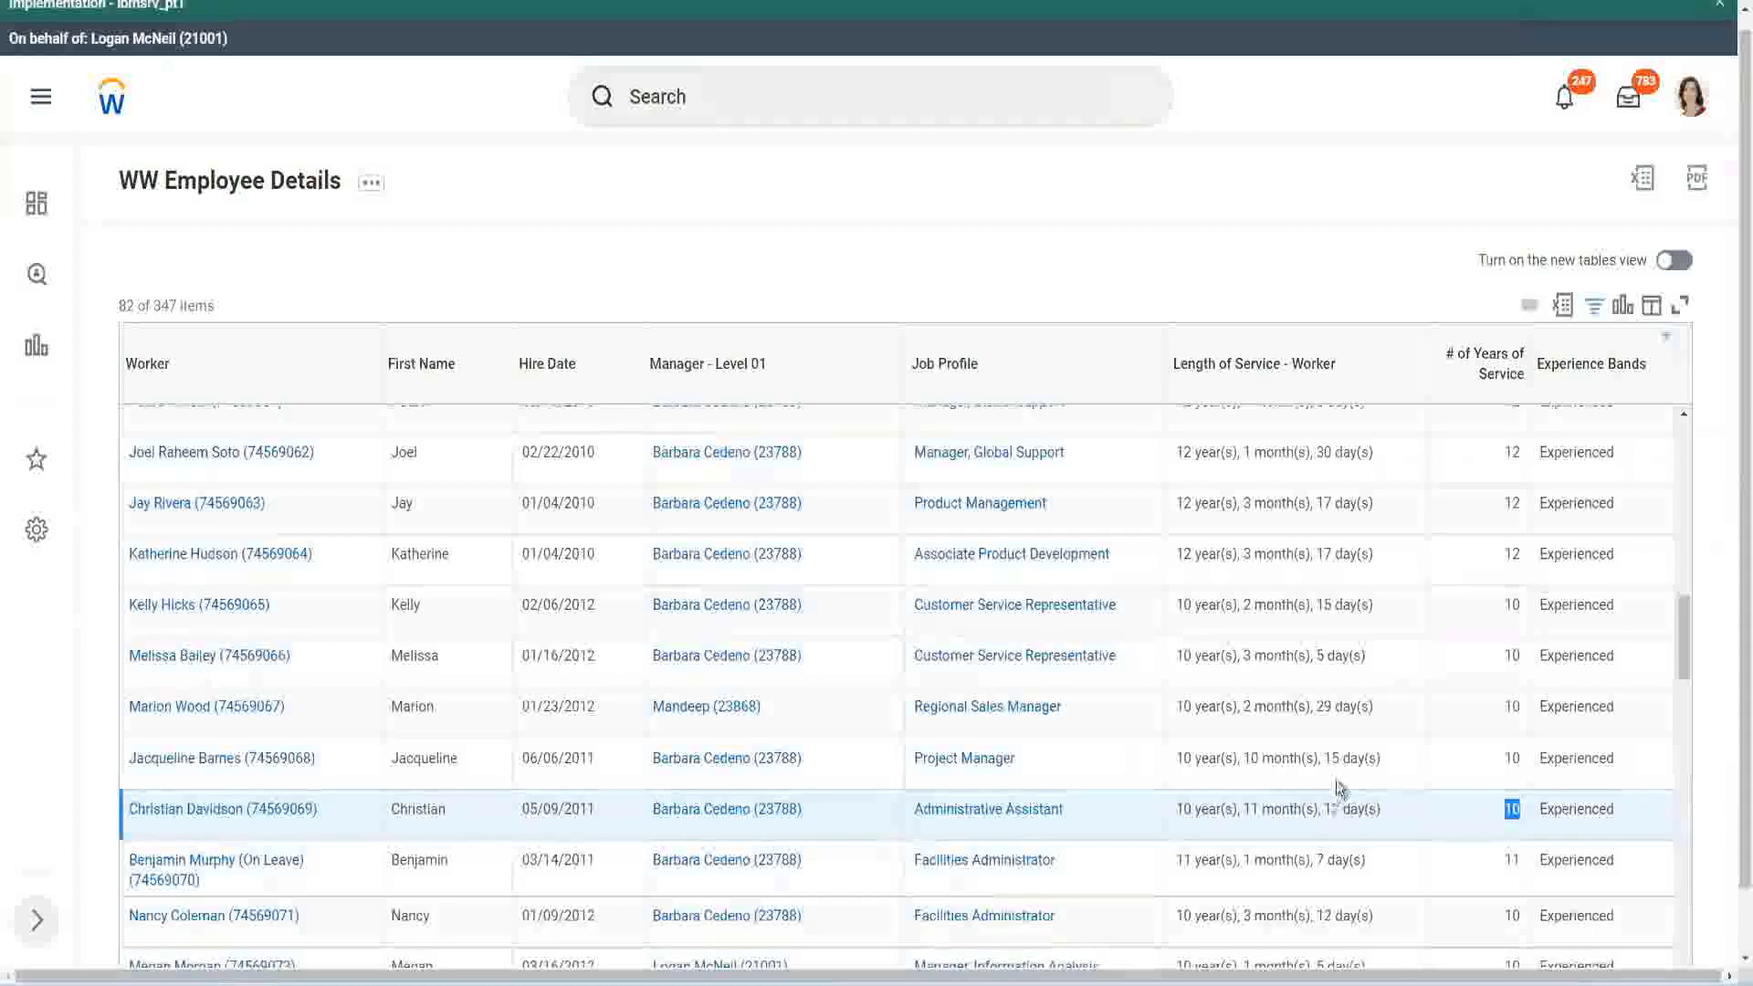
{"action": "left_click", "coordinate": [1448, 814]}
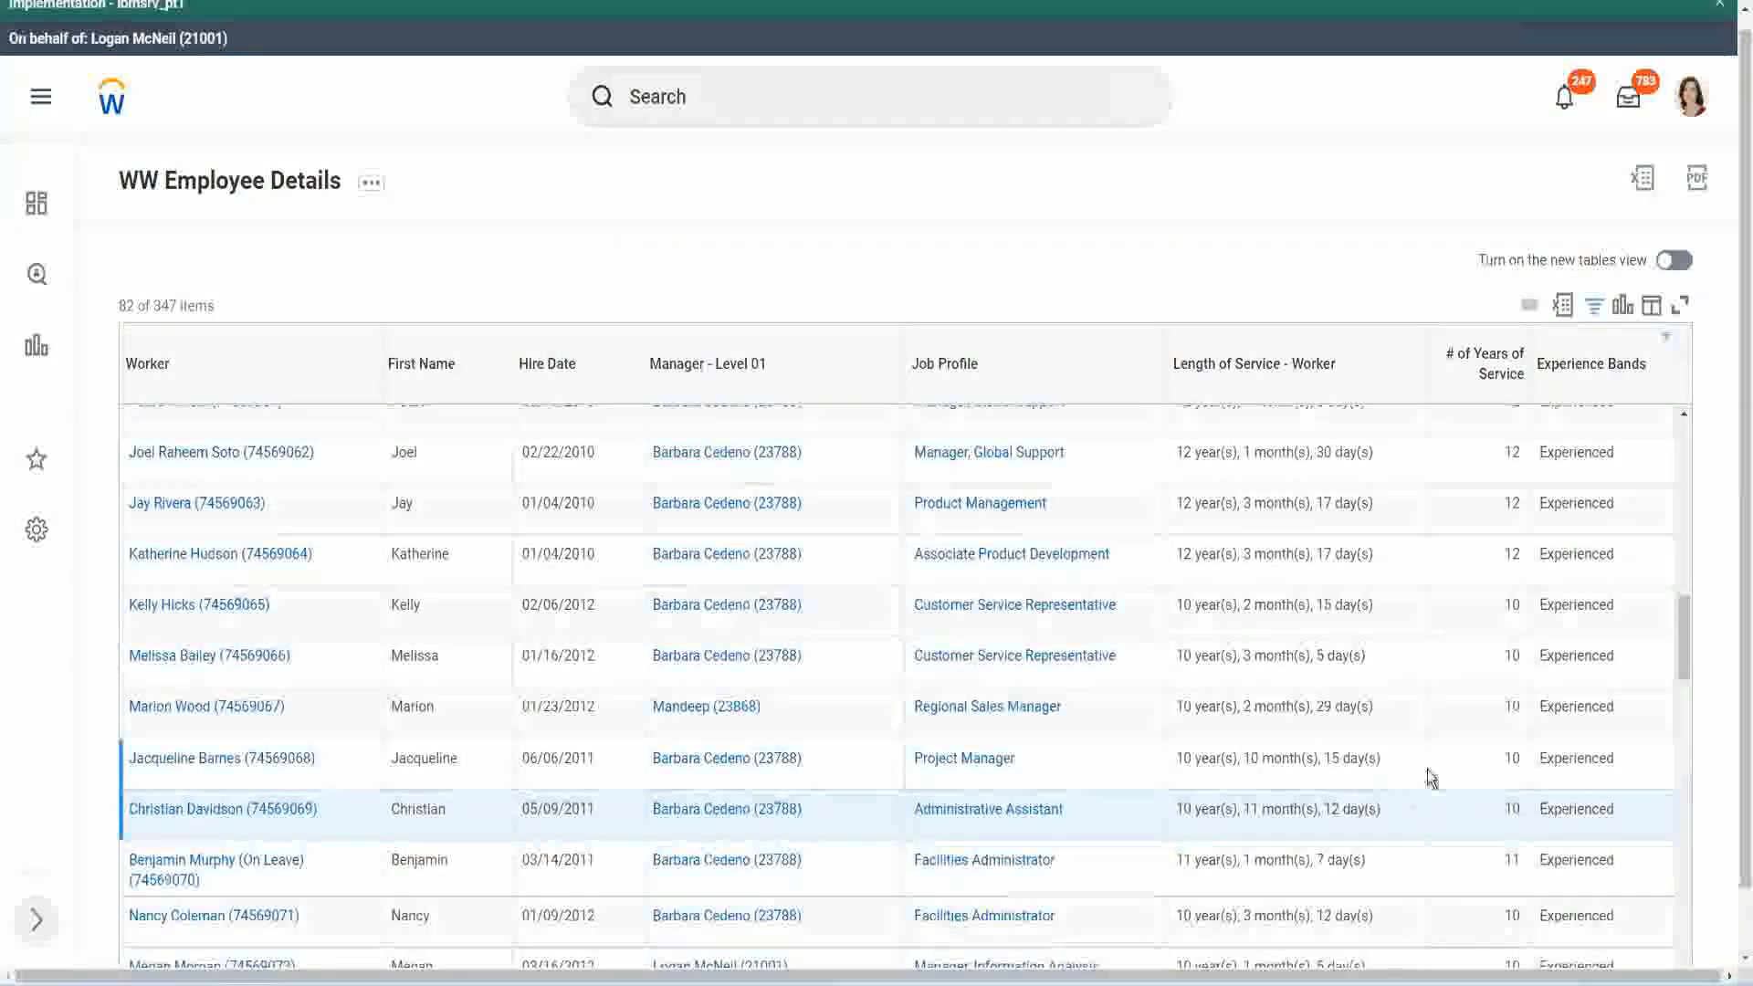
{"action": "left_click", "coordinate": [1460, 760]}
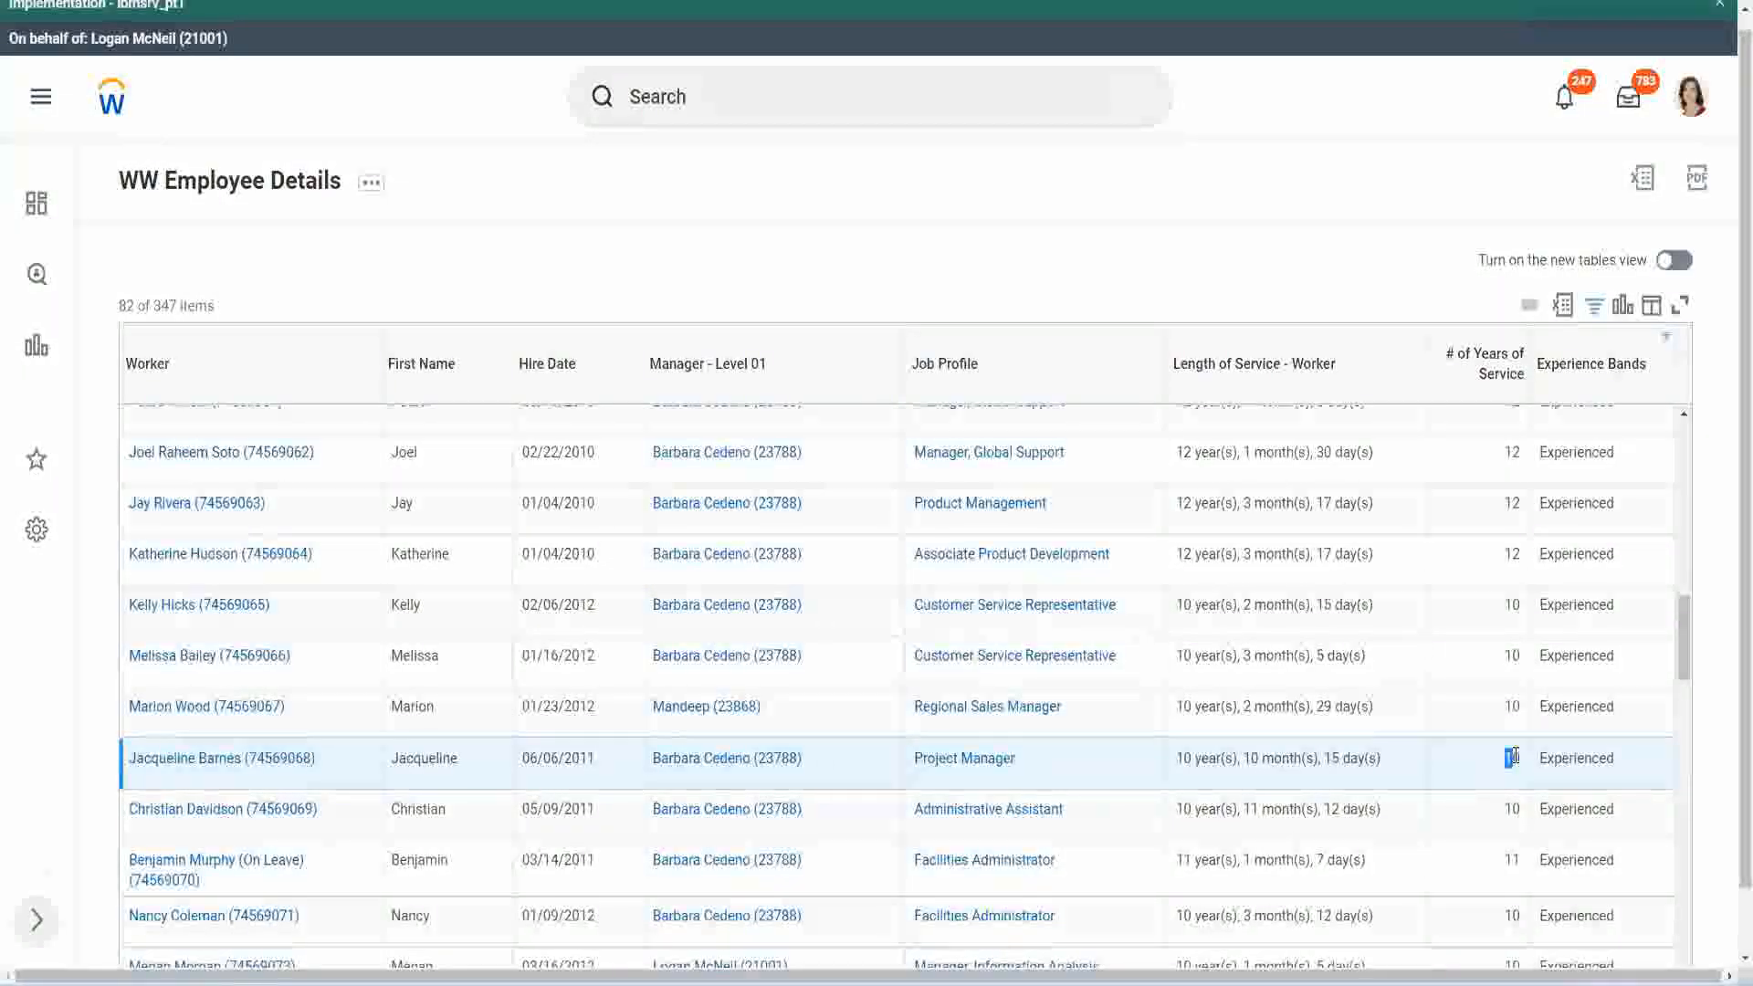
{"action": "double_click", "coordinate": [1251, 759]}
{"action": "left_click", "coordinate": [1309, 759]}
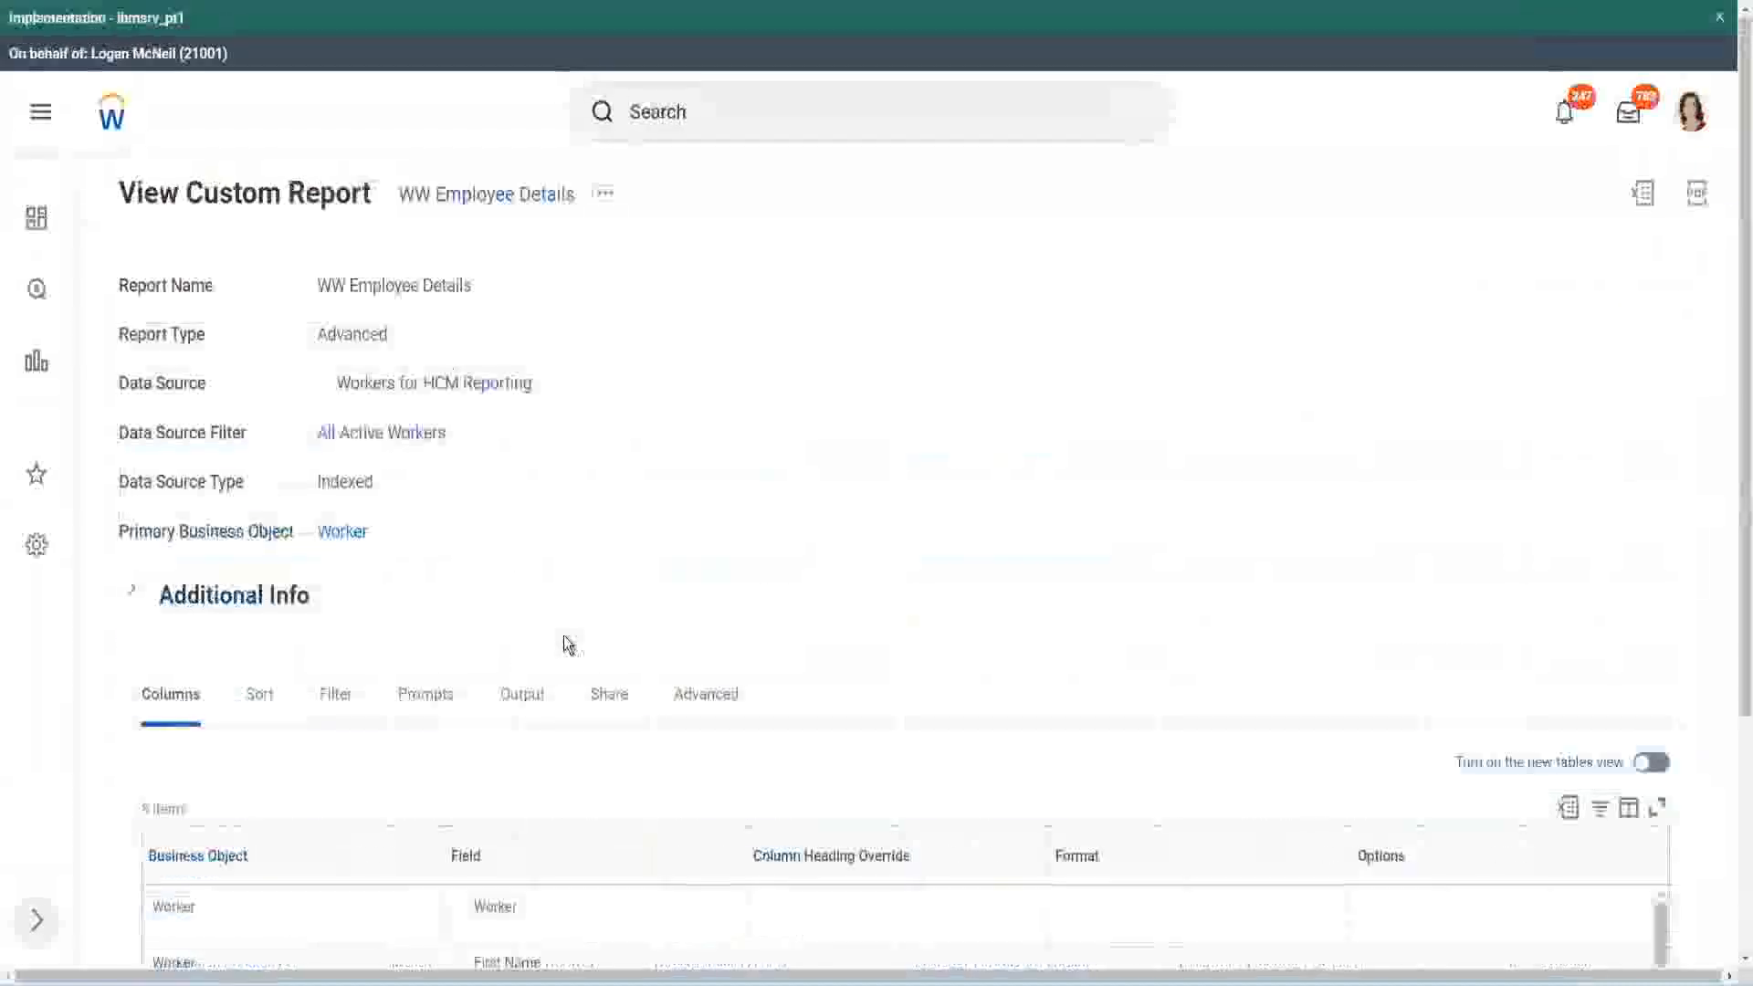
View the Experience Bands column's calculated field in a new tab and examine its evaluate-expression conditions and return values.
{"action": "scroll", "coordinate": [570, 639], "scroll_direction": "down", "scroll_amount": 5}
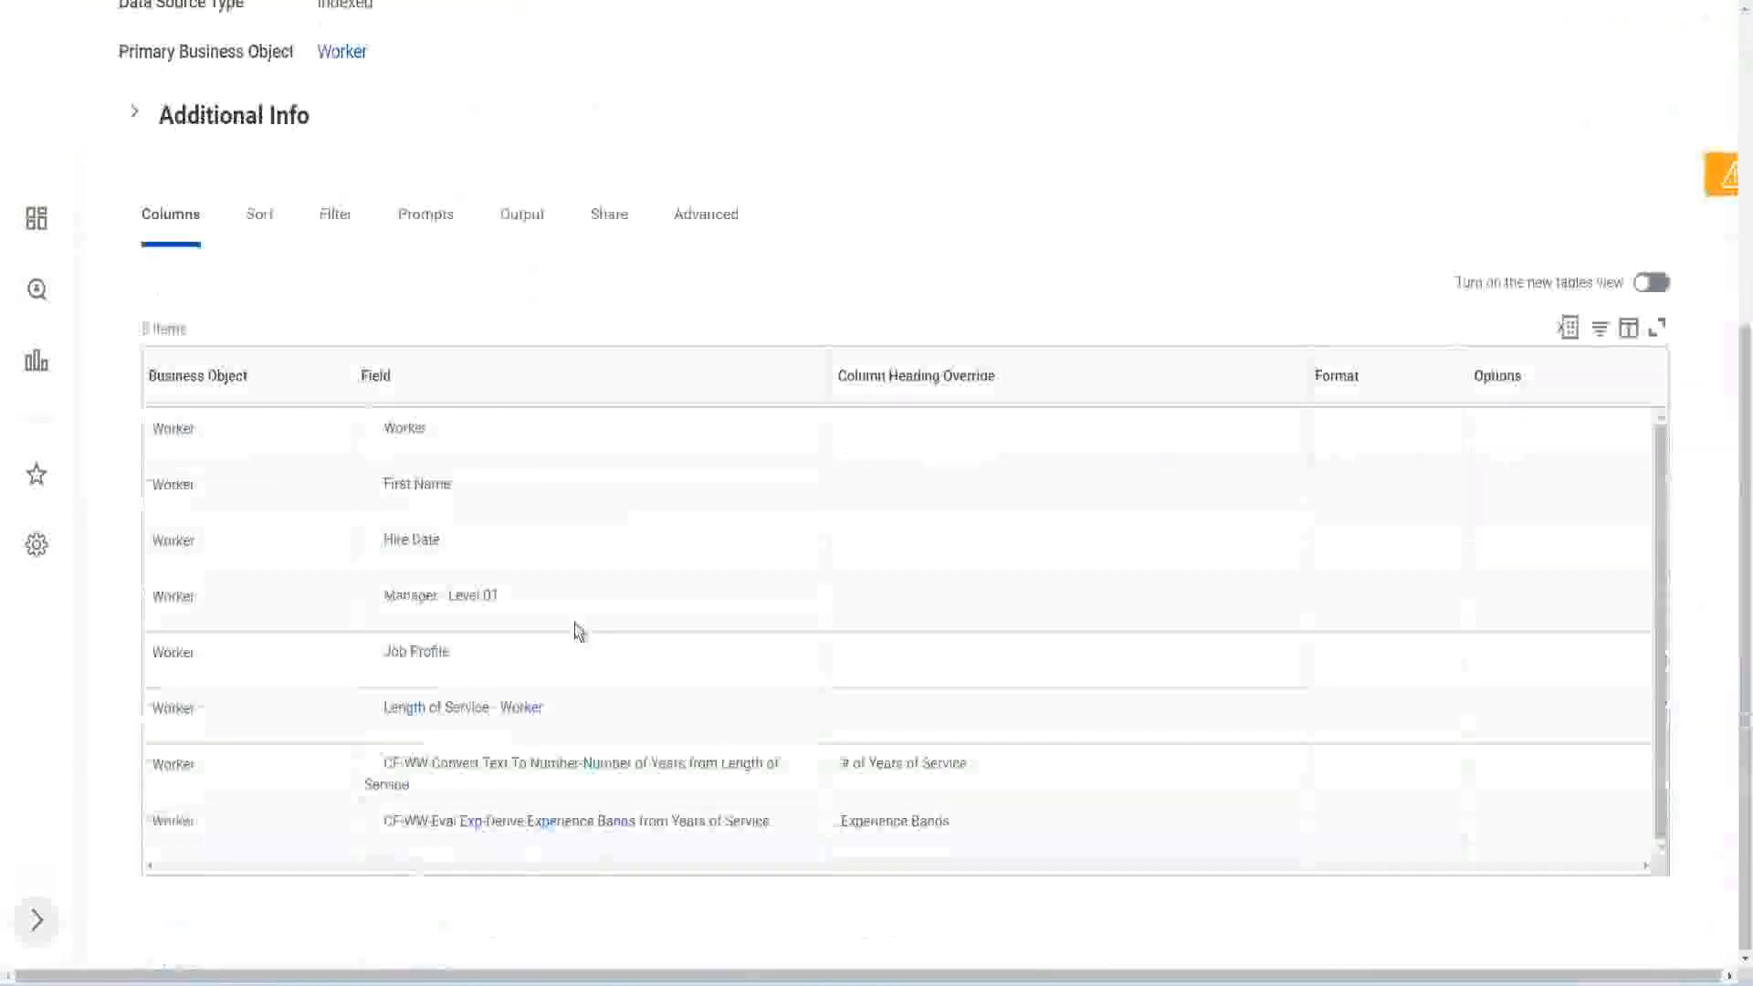
{"action": "right_click", "coordinate": [477, 831]}
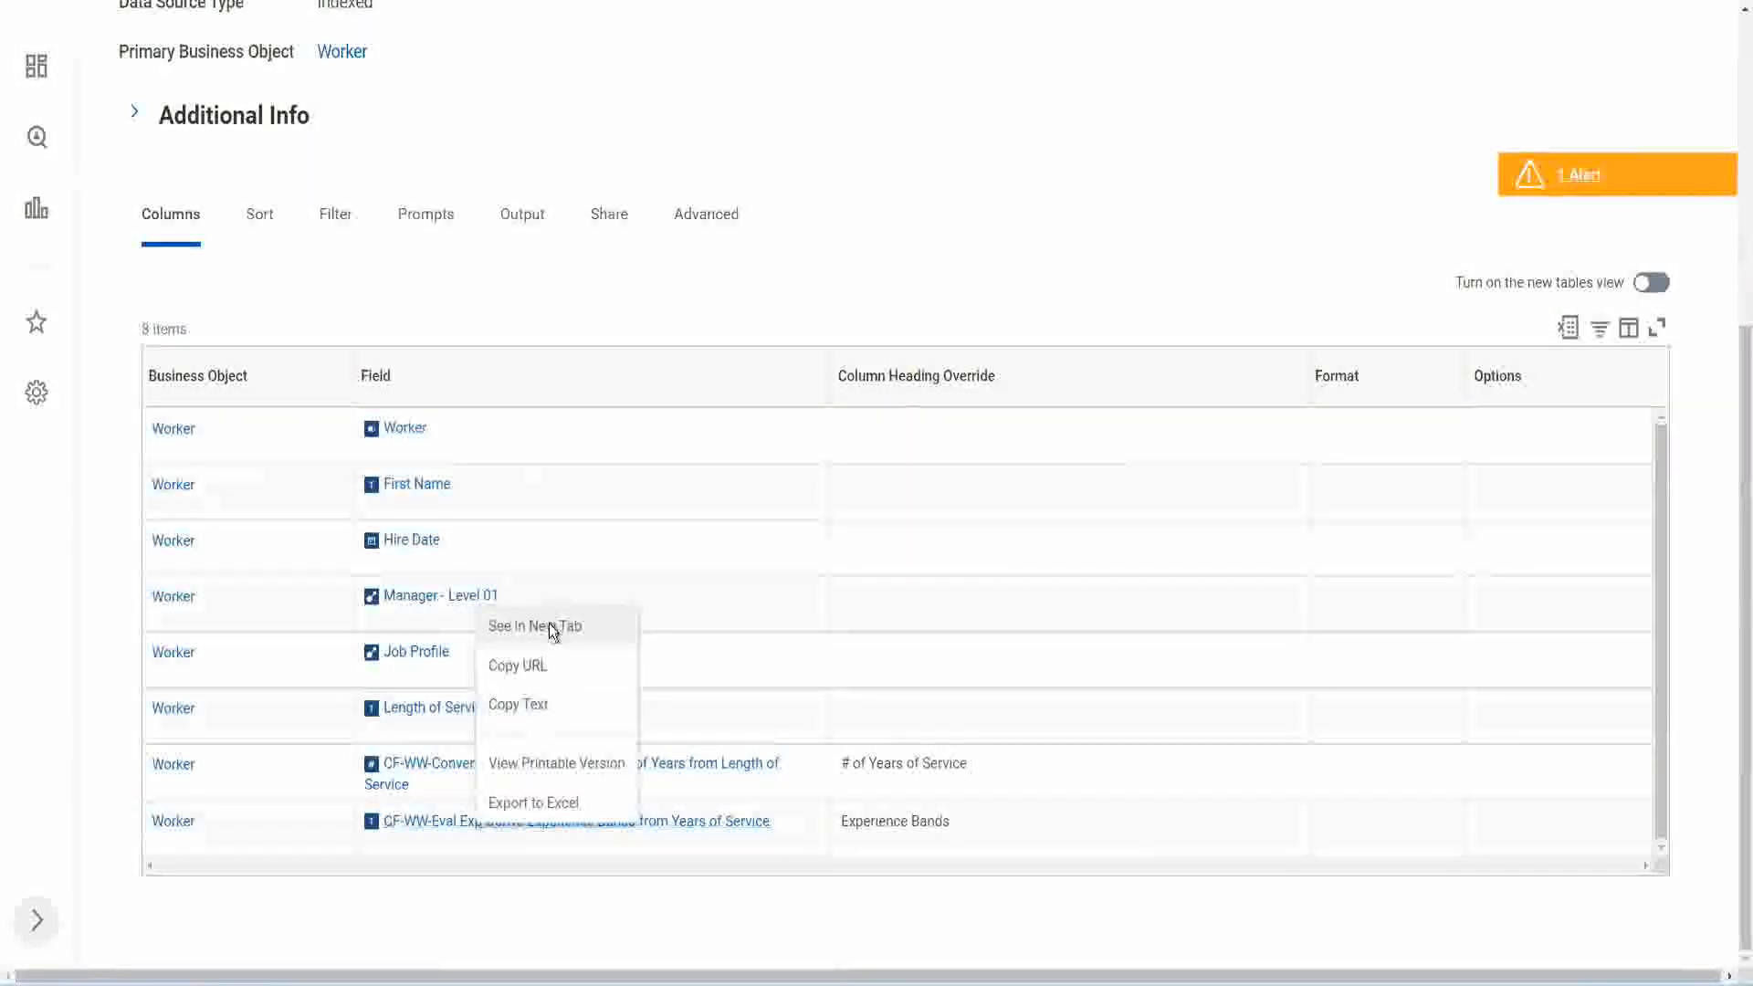
{"action": "left_click", "coordinate": [549, 622]}
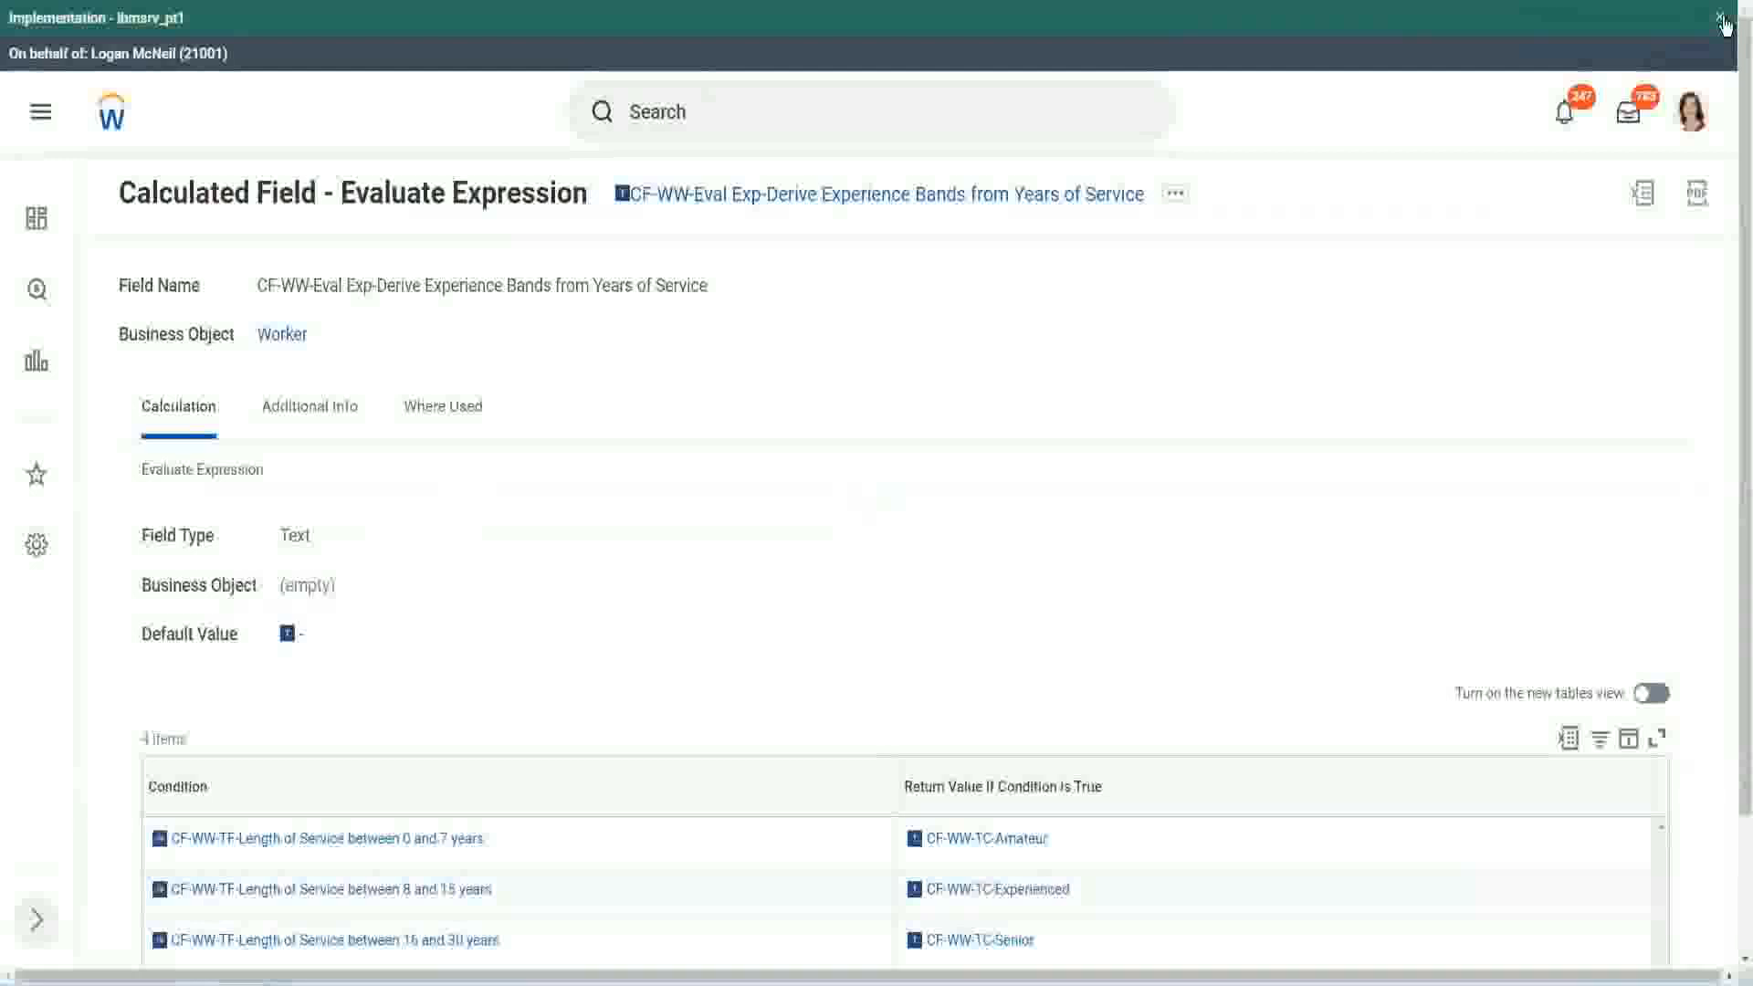
{"action": "left_click", "coordinate": [1722, 20]}
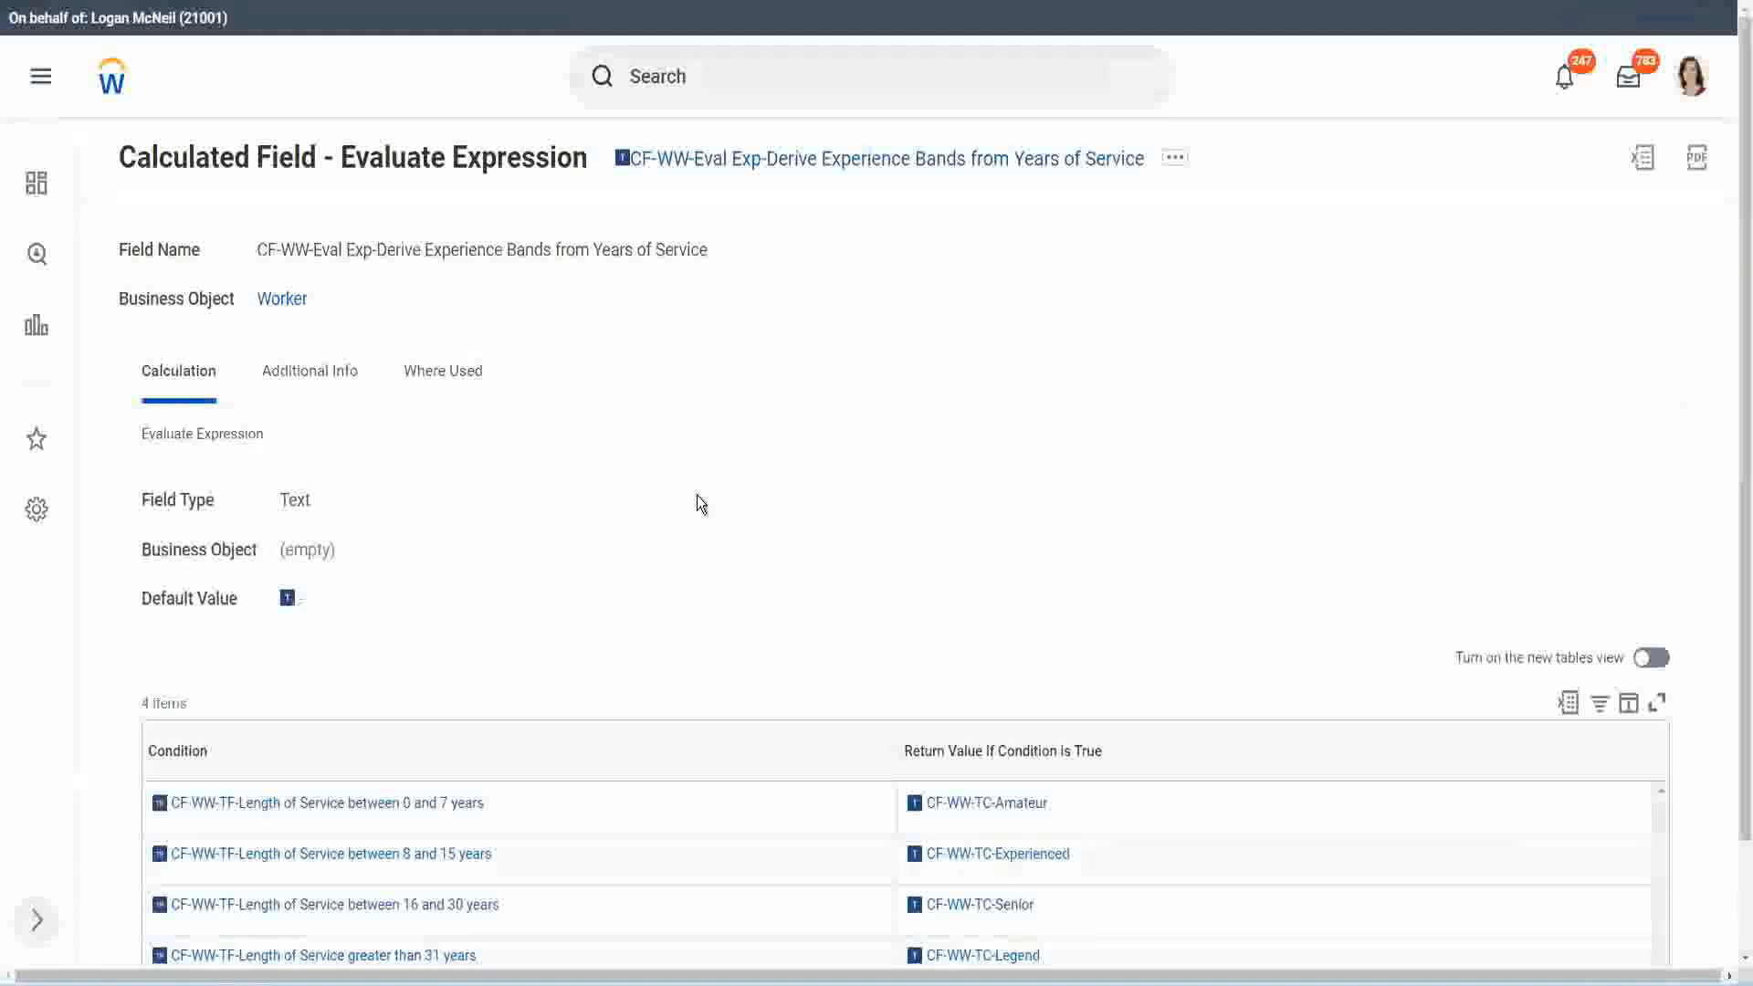
{"action": "scroll", "coordinate": [697, 514], "scroll_direction": "down", "scroll_amount": 1}
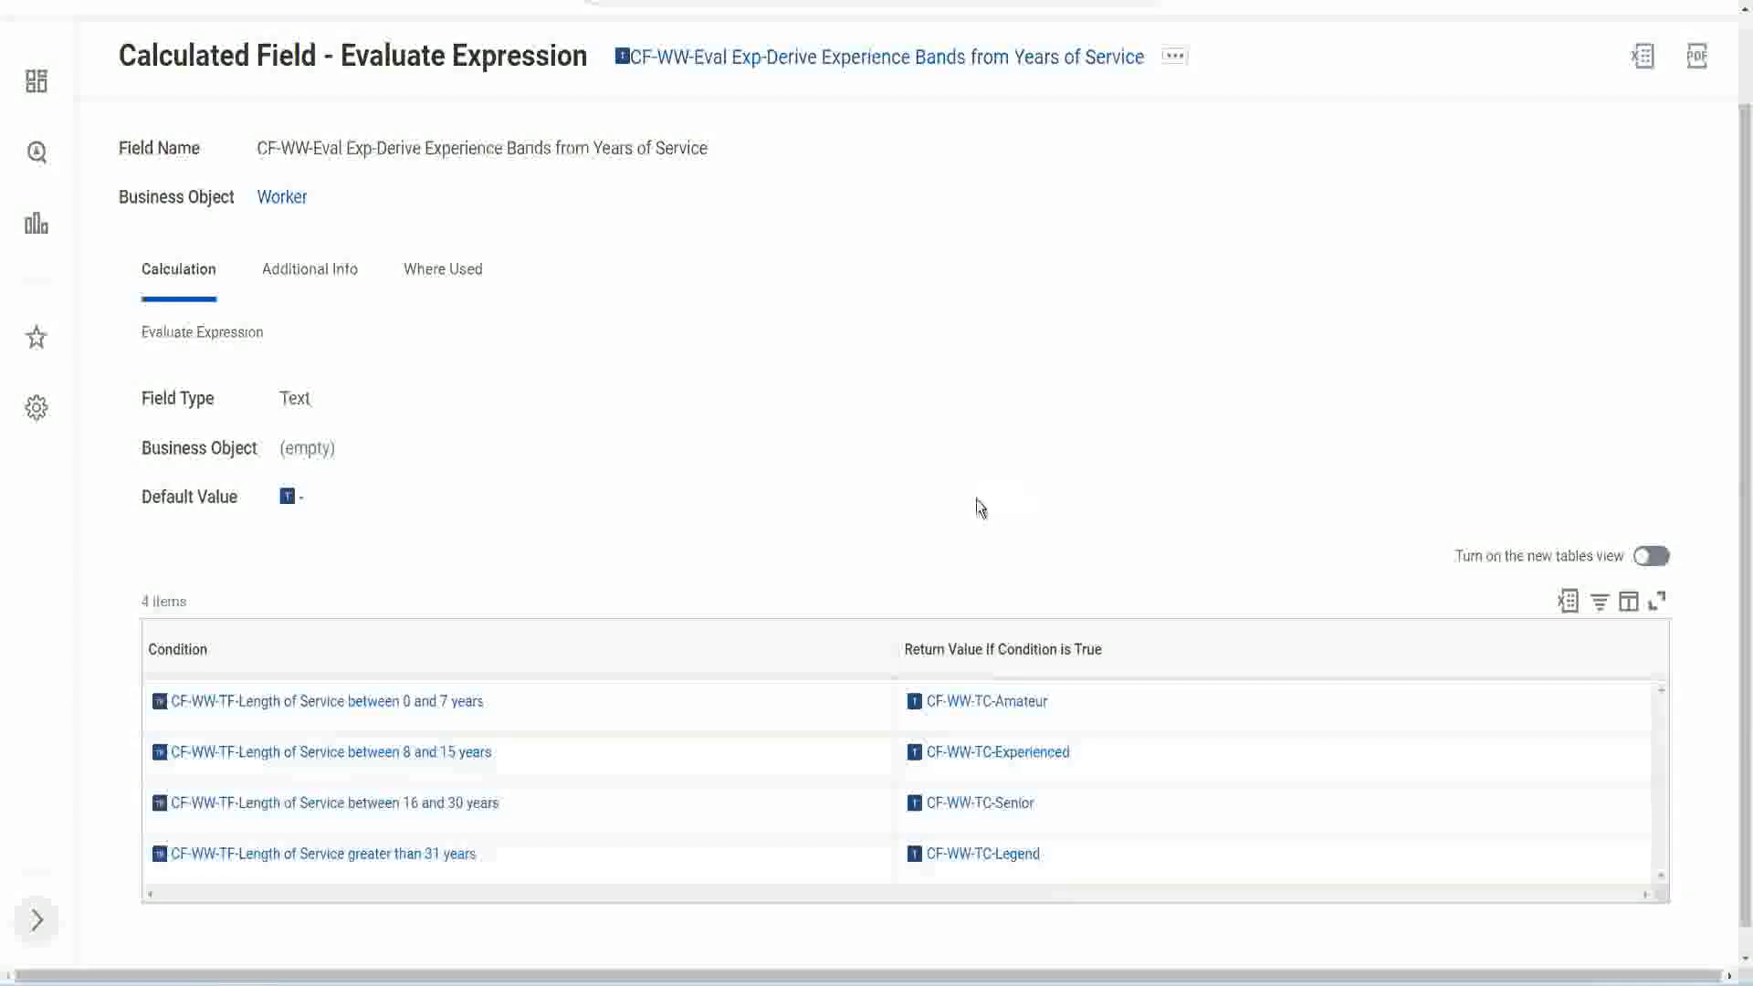
{"action": "left_click", "coordinate": [794, 644]}
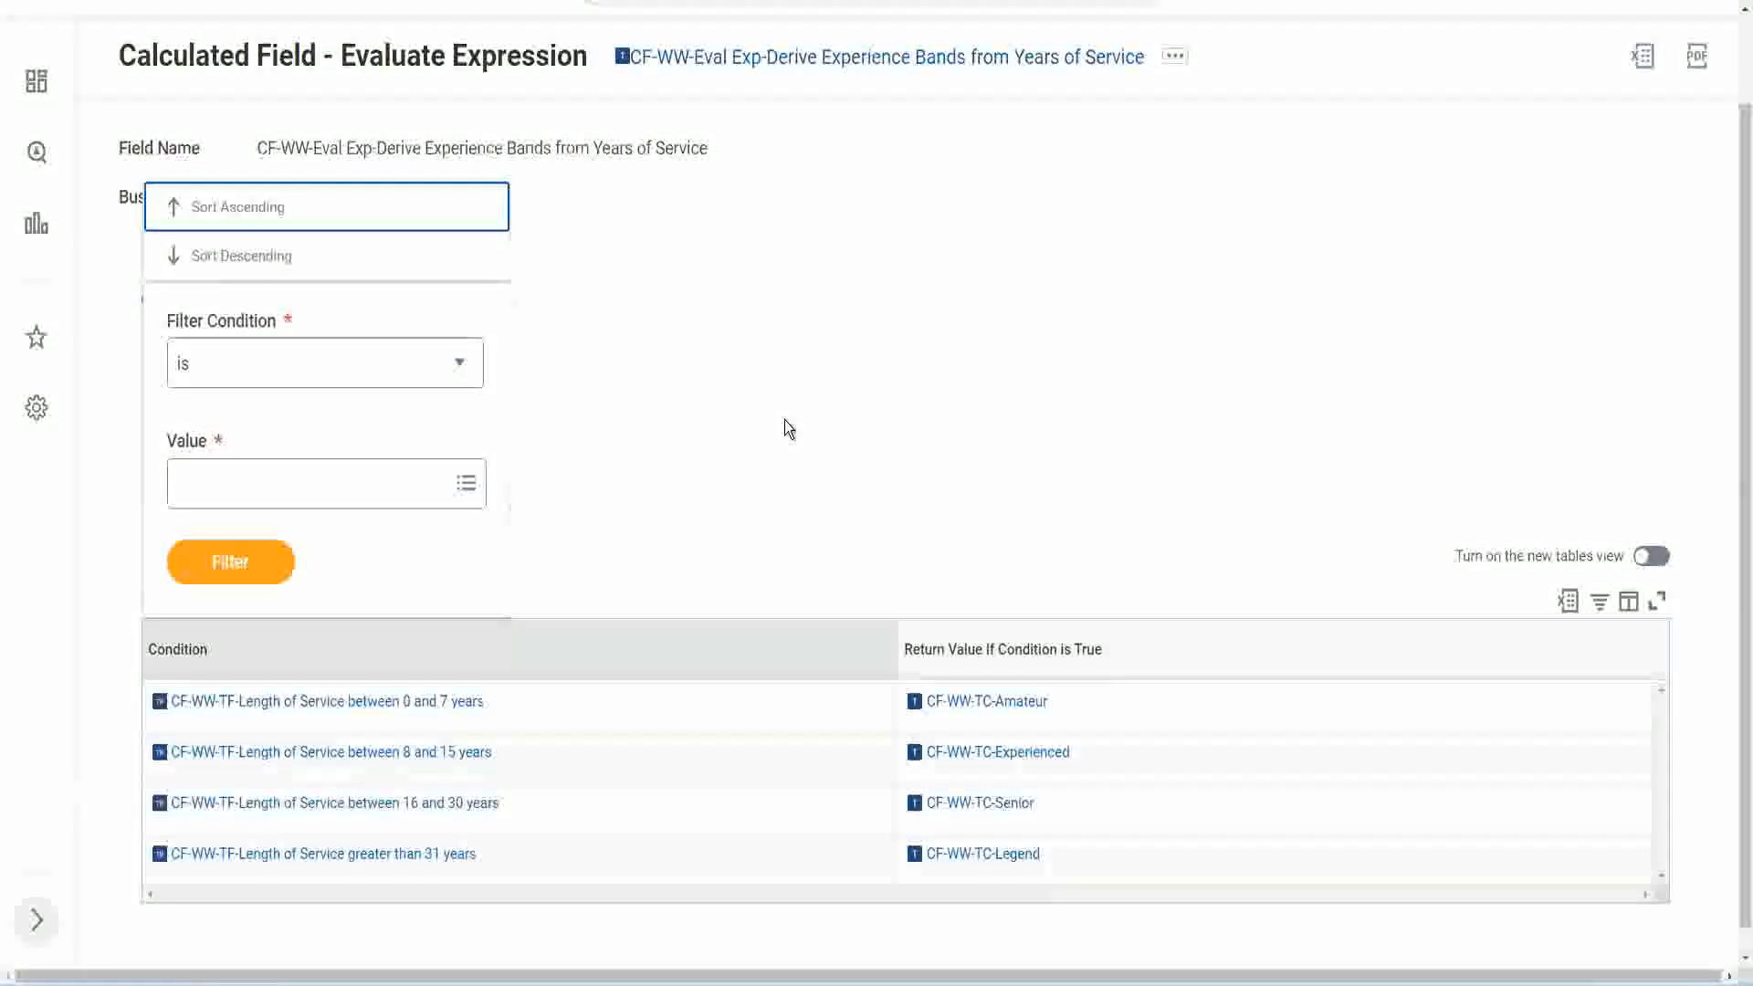
{"action": "left_click", "coordinate": [788, 429]}
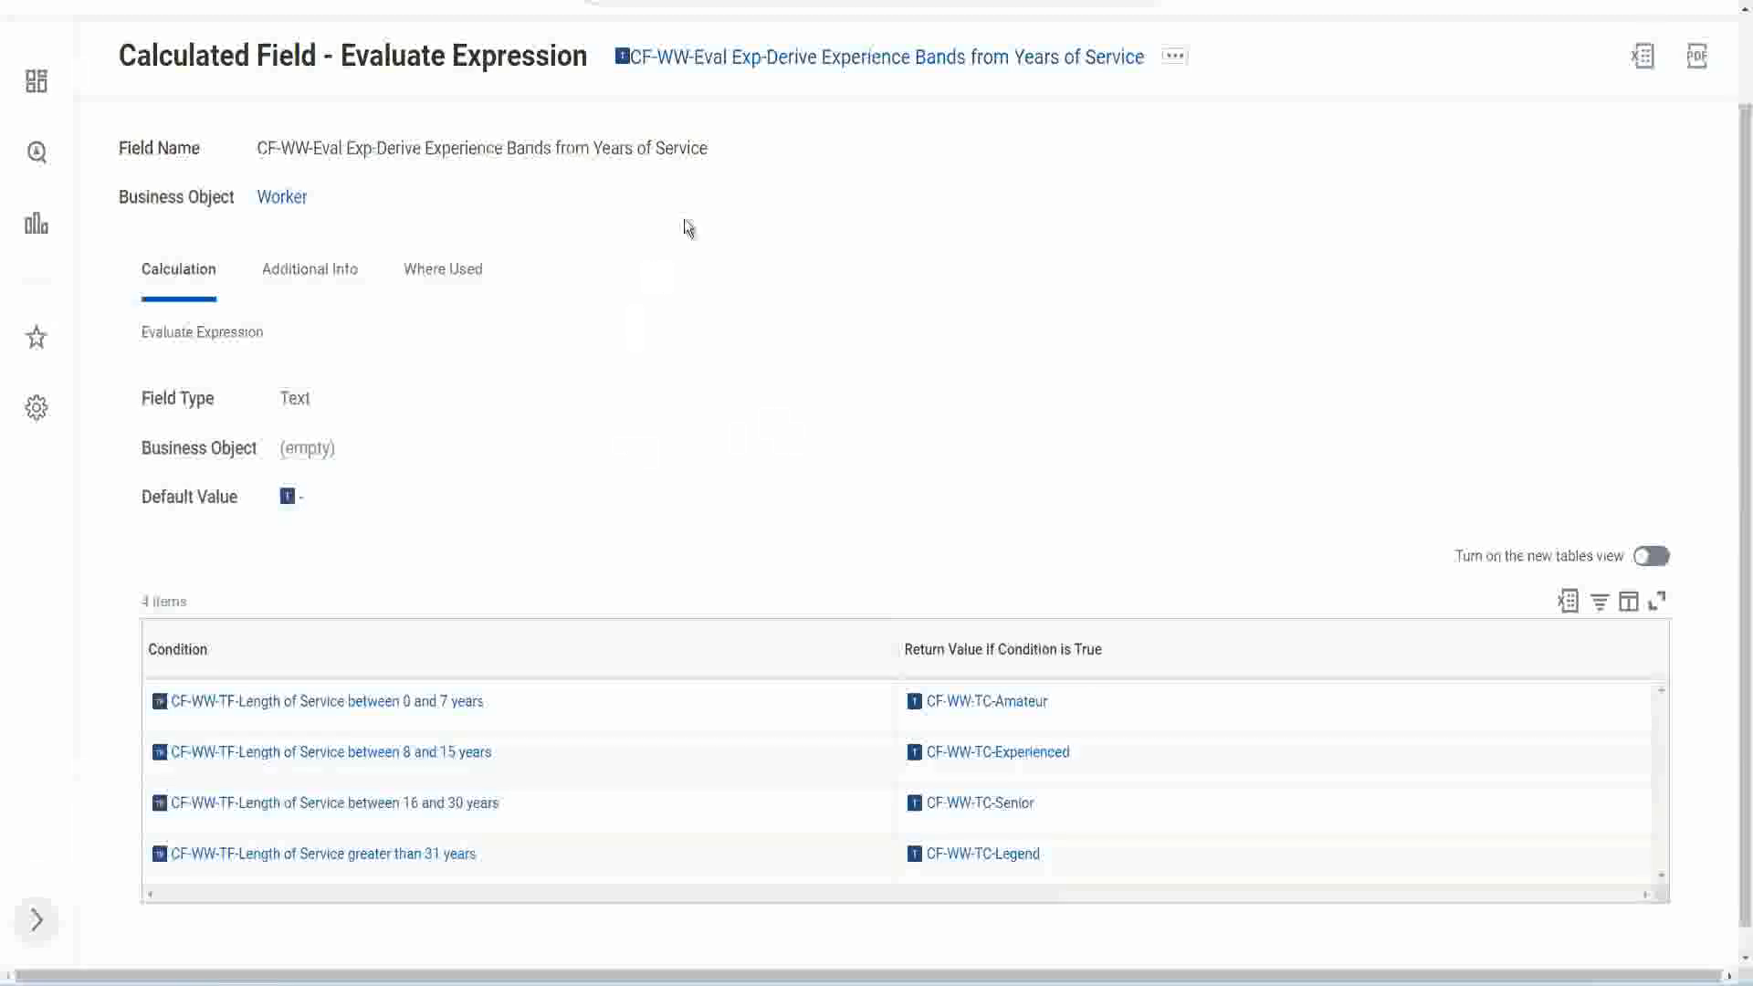
Copy the name of the calculated field CF-WW-Eval Exp-Derive Experience Bands from Years of Service.
{"action": "right_click", "coordinate": [772, 64]}
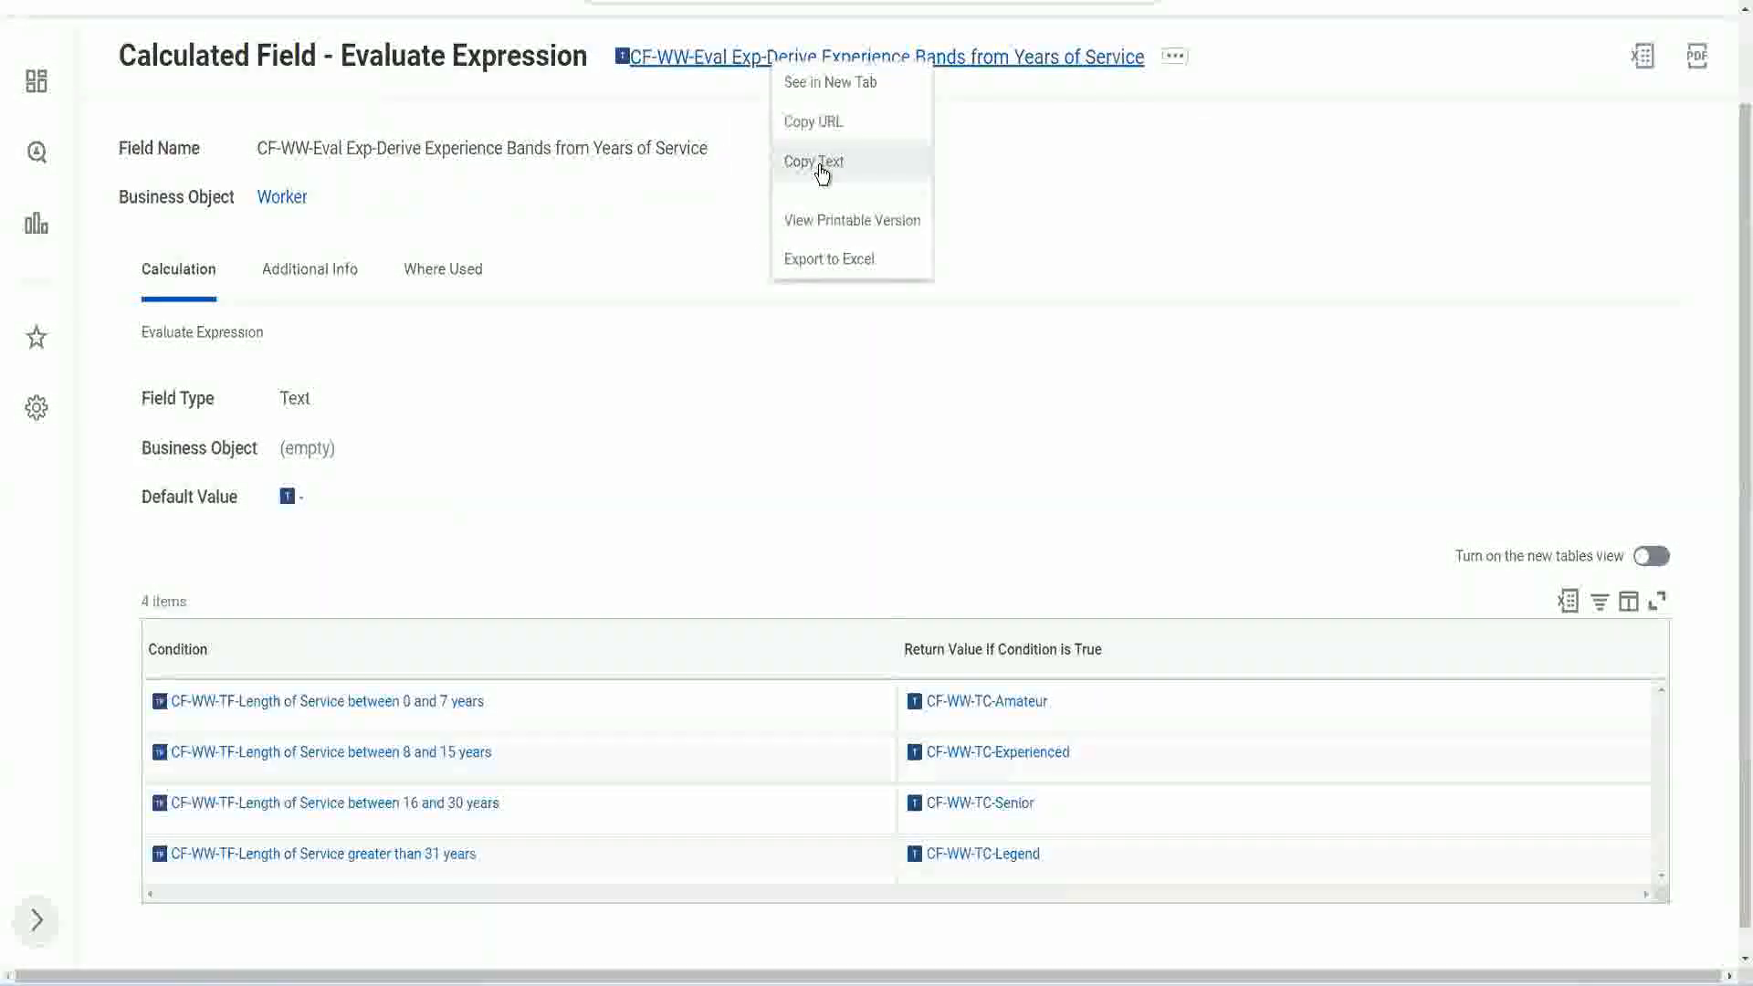
{"action": "left_click", "coordinate": [817, 165]}
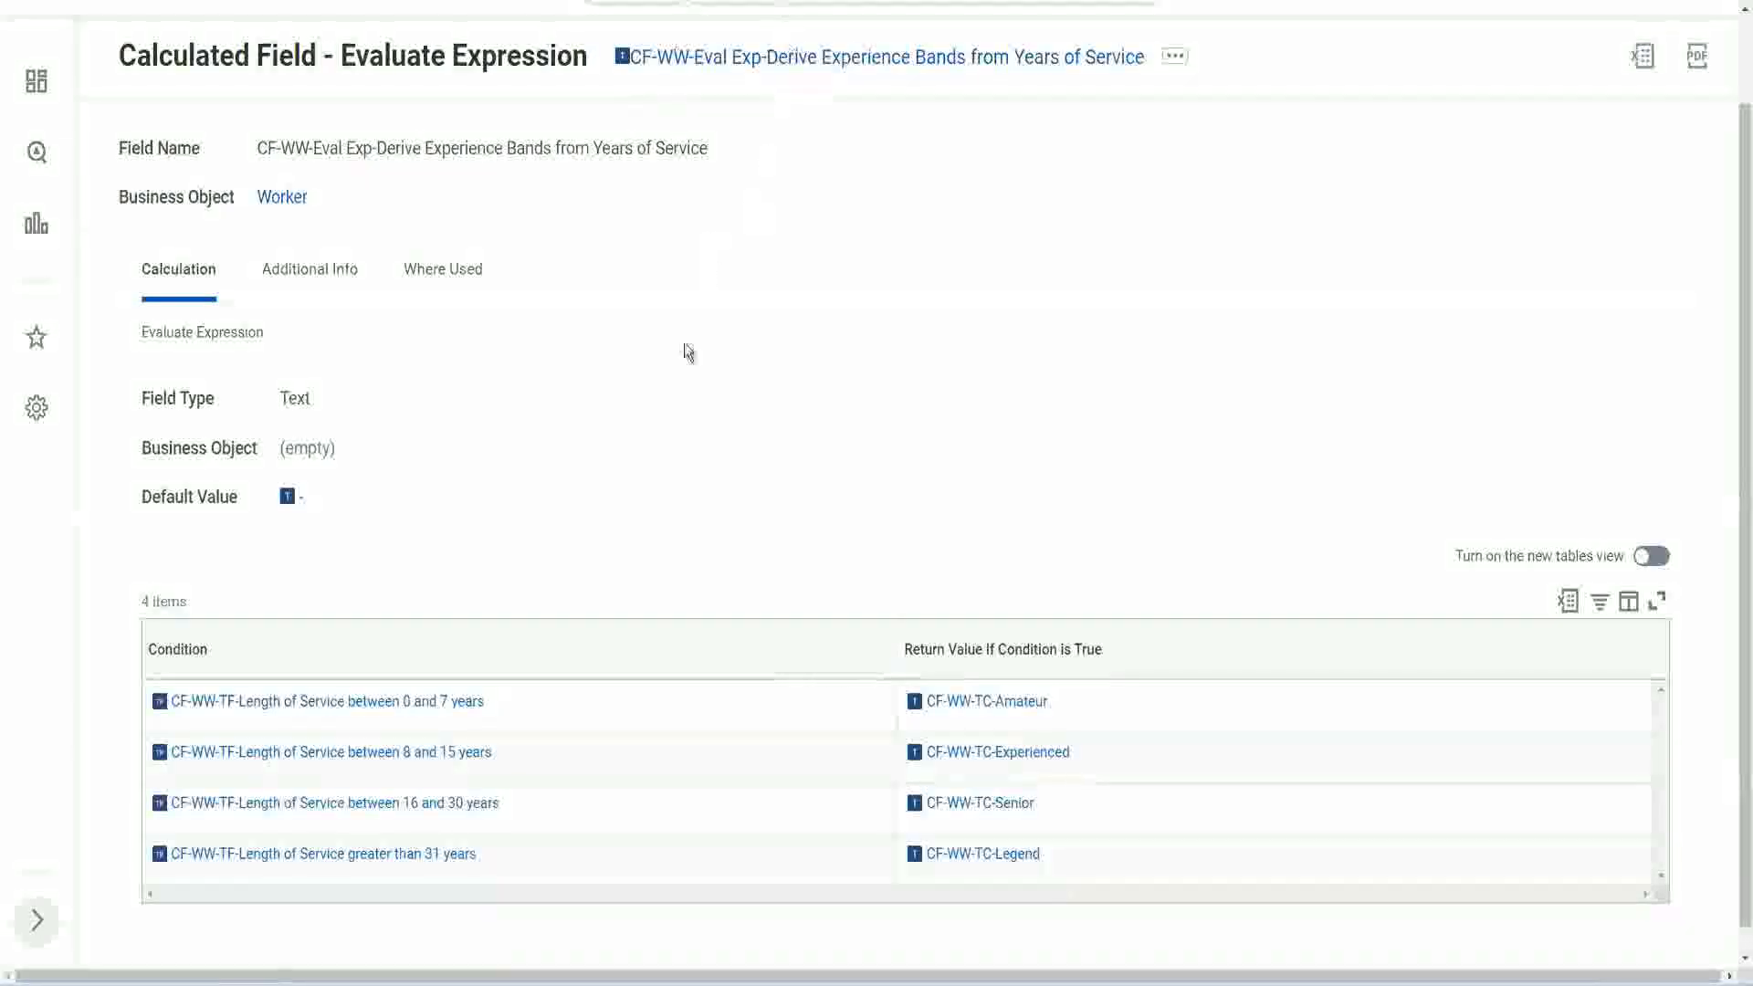
{"action": "scroll", "coordinate": [685, 372], "scroll_direction": "up", "scroll_amount": 2}
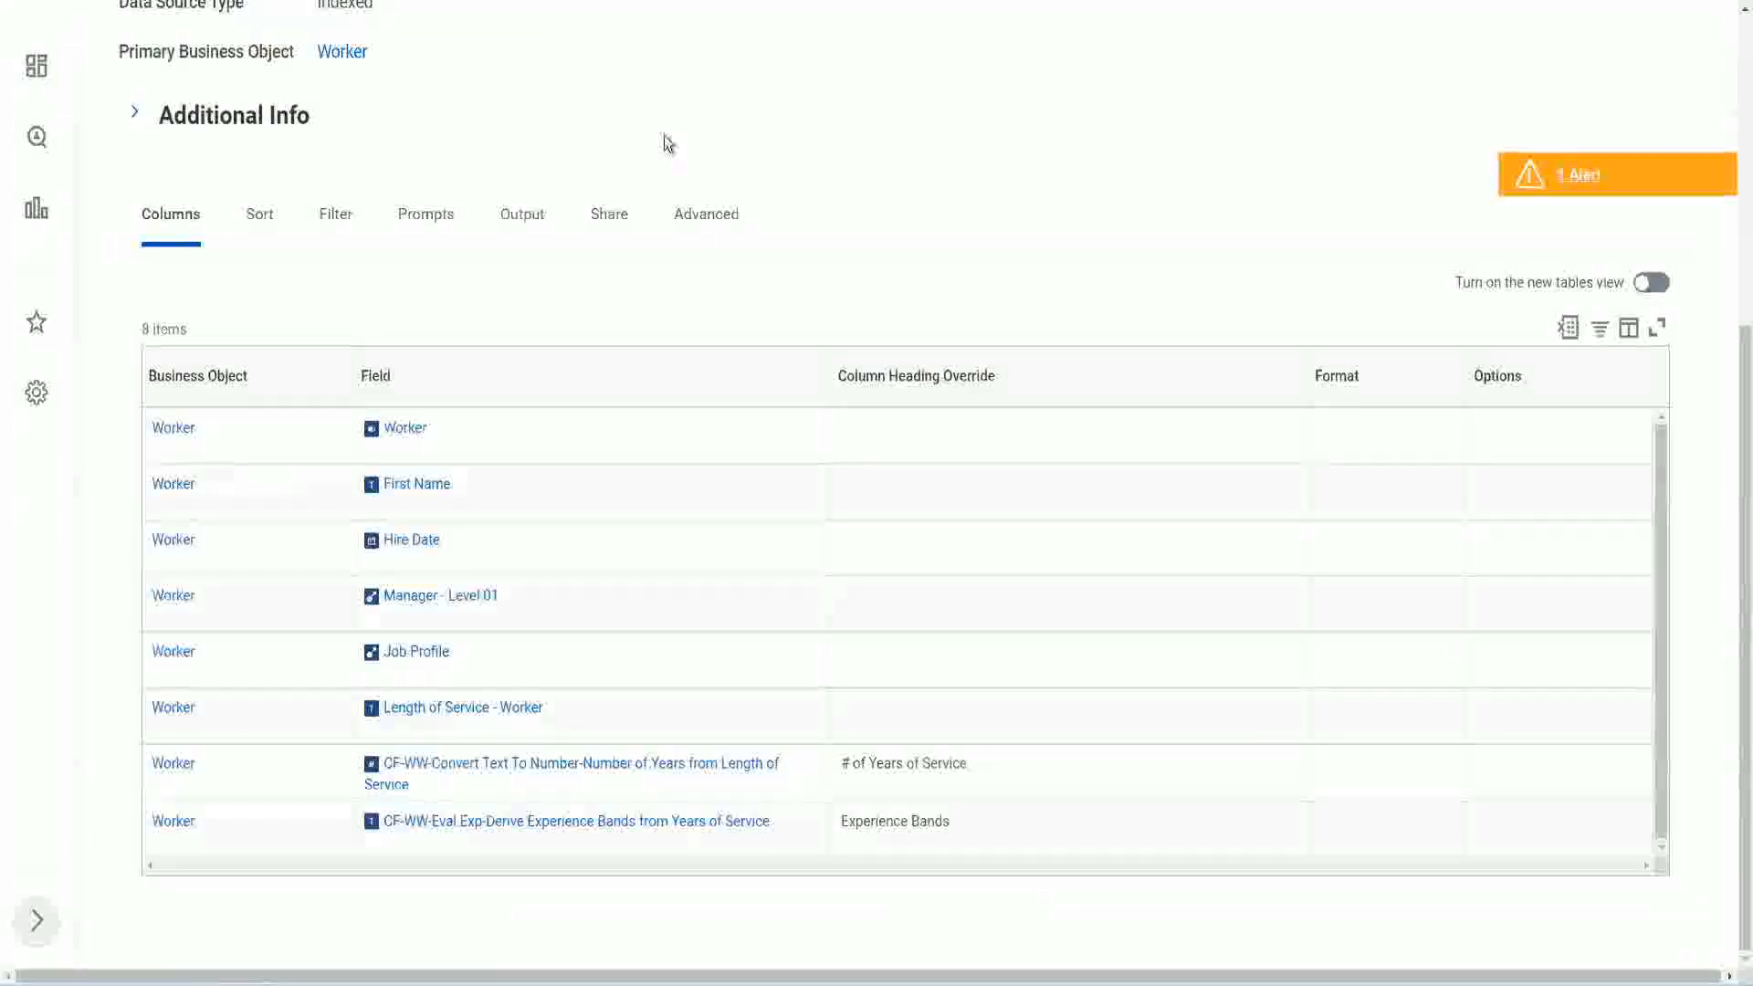
From the WW Employee Details report definition, search for "create cal field" and open the Create Calculated Field task.
{"action": "scroll", "coordinate": [685, 146], "scroll_direction": "up", "scroll_amount": 5}
{"action": "left_click", "coordinate": [711, 113]}
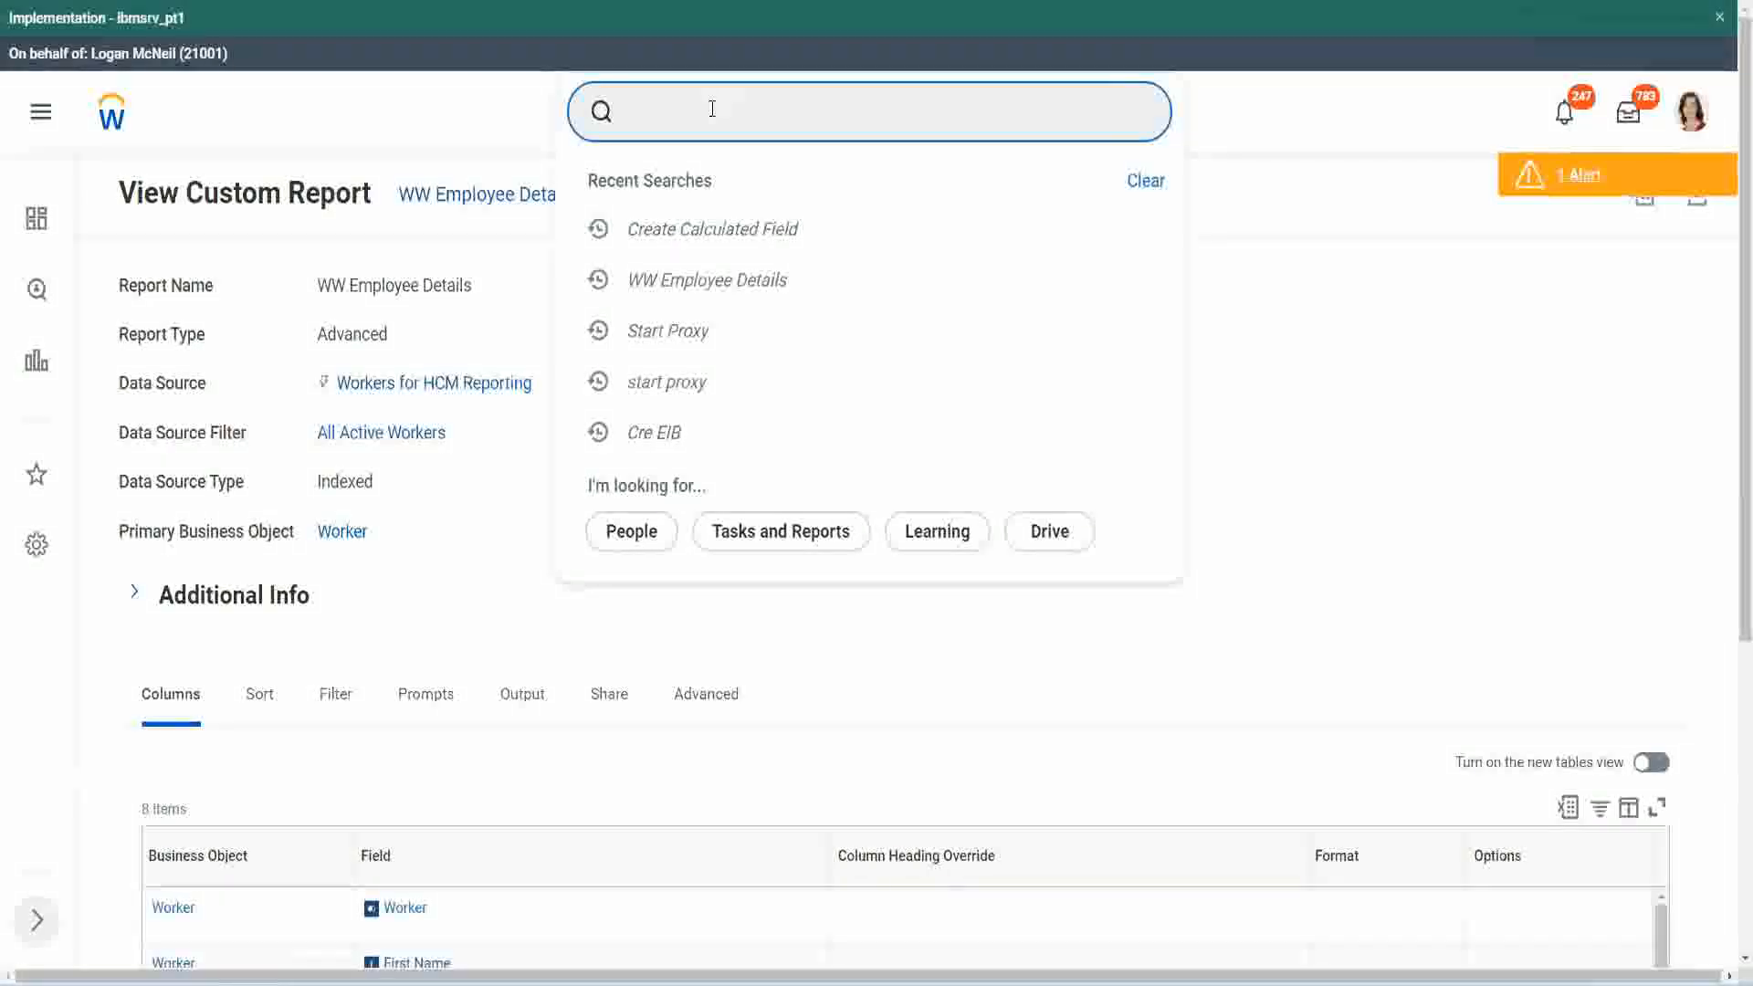
{"action": "type", "text": "create cal field"}
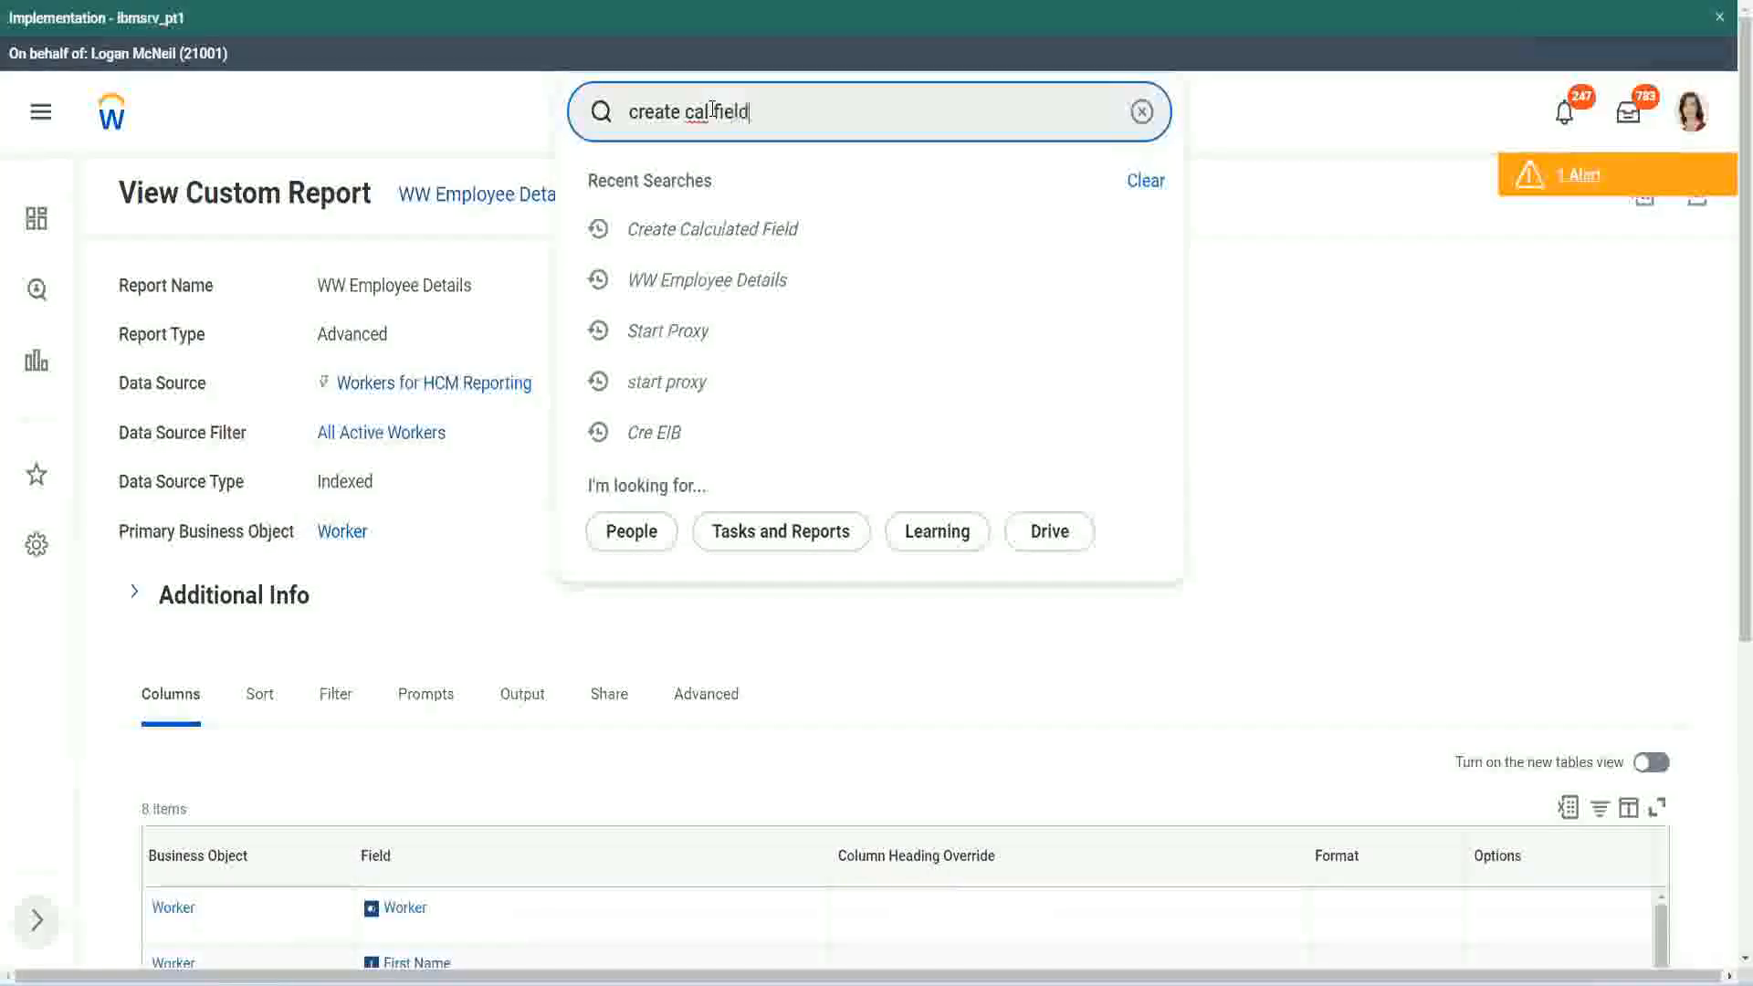
{"action": "left_click", "coordinate": [732, 188]}
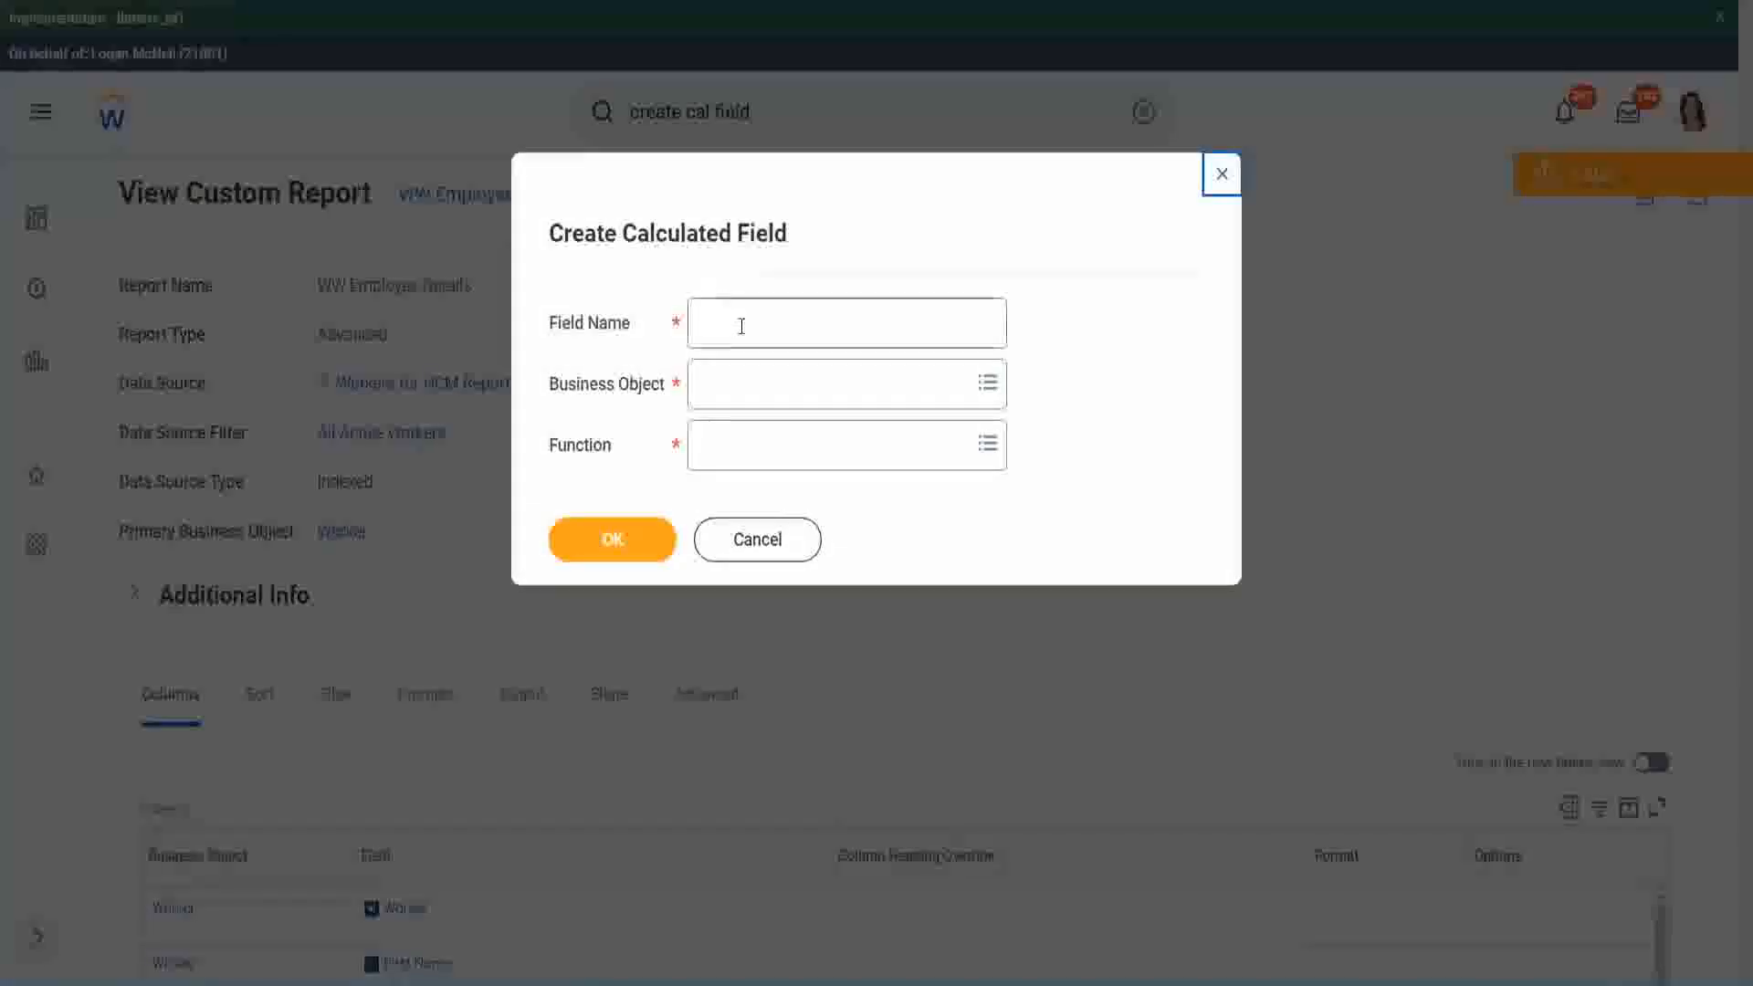
Paste the copied name as the new calculated field's name and insert "bands" after "Exp".
{"action": "left_click", "coordinate": [741, 326]}
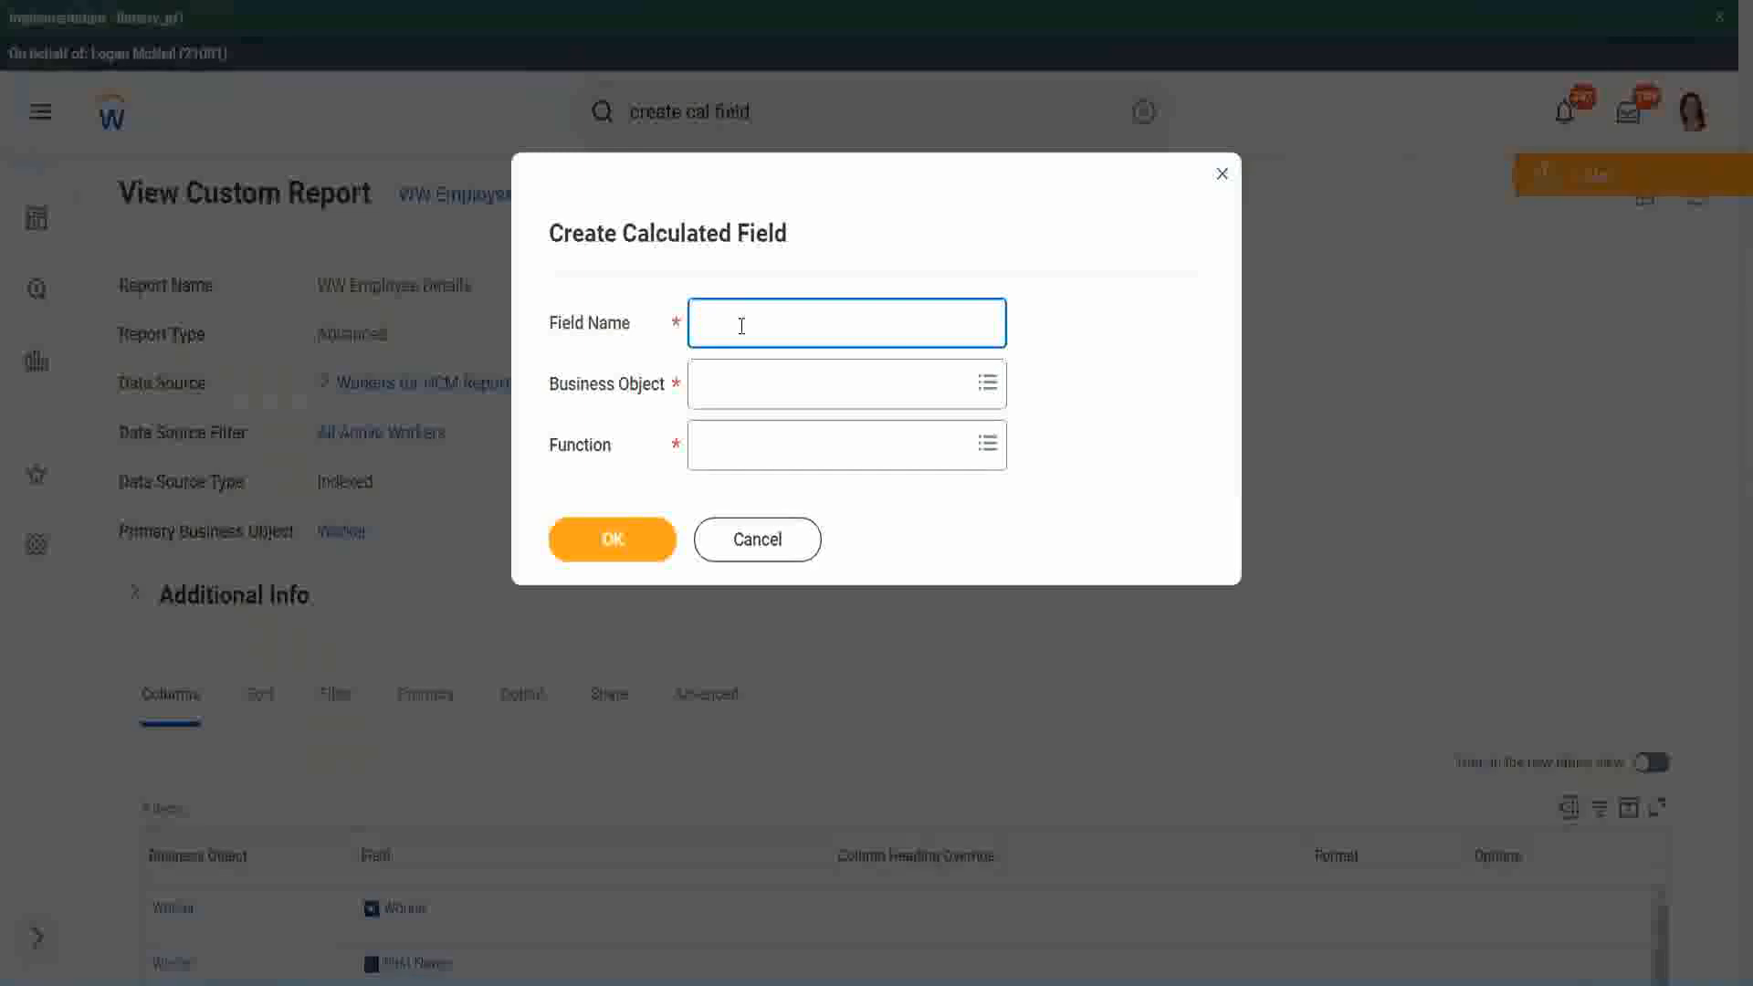
{"action": "key", "text": "ctrl+v"}
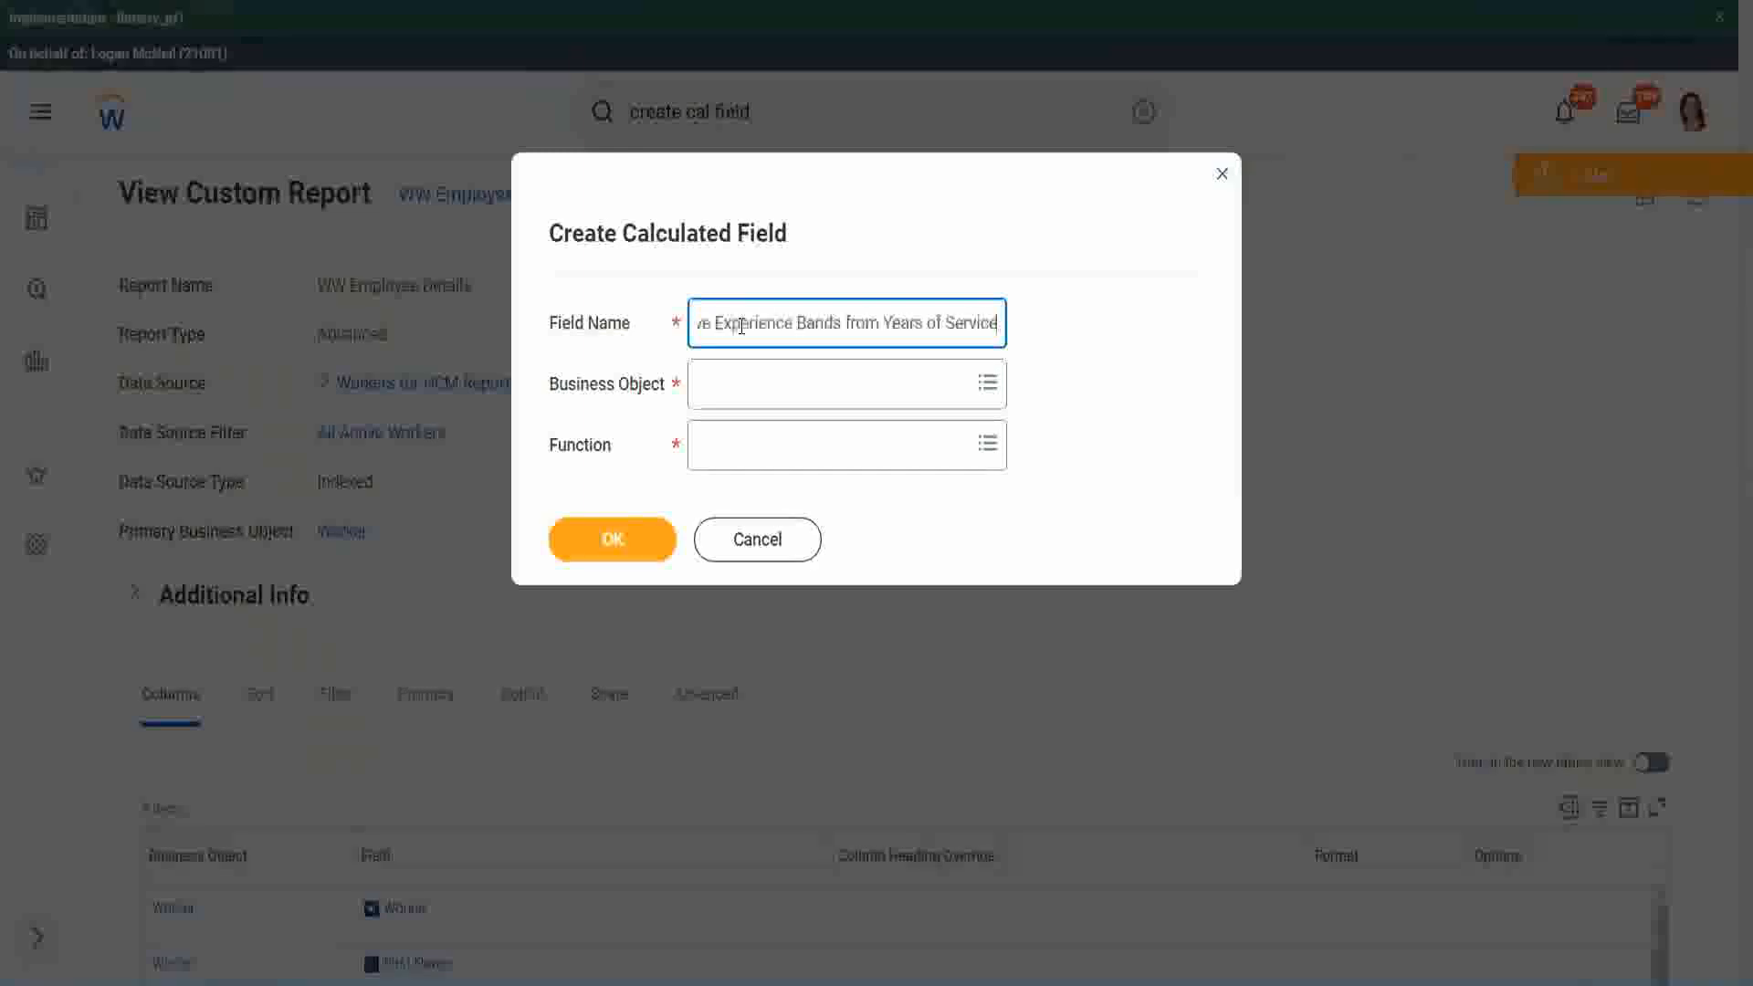
{"action": "left_click_drag", "start_coordinate": [786, 322], "coordinate": [638, 298]}
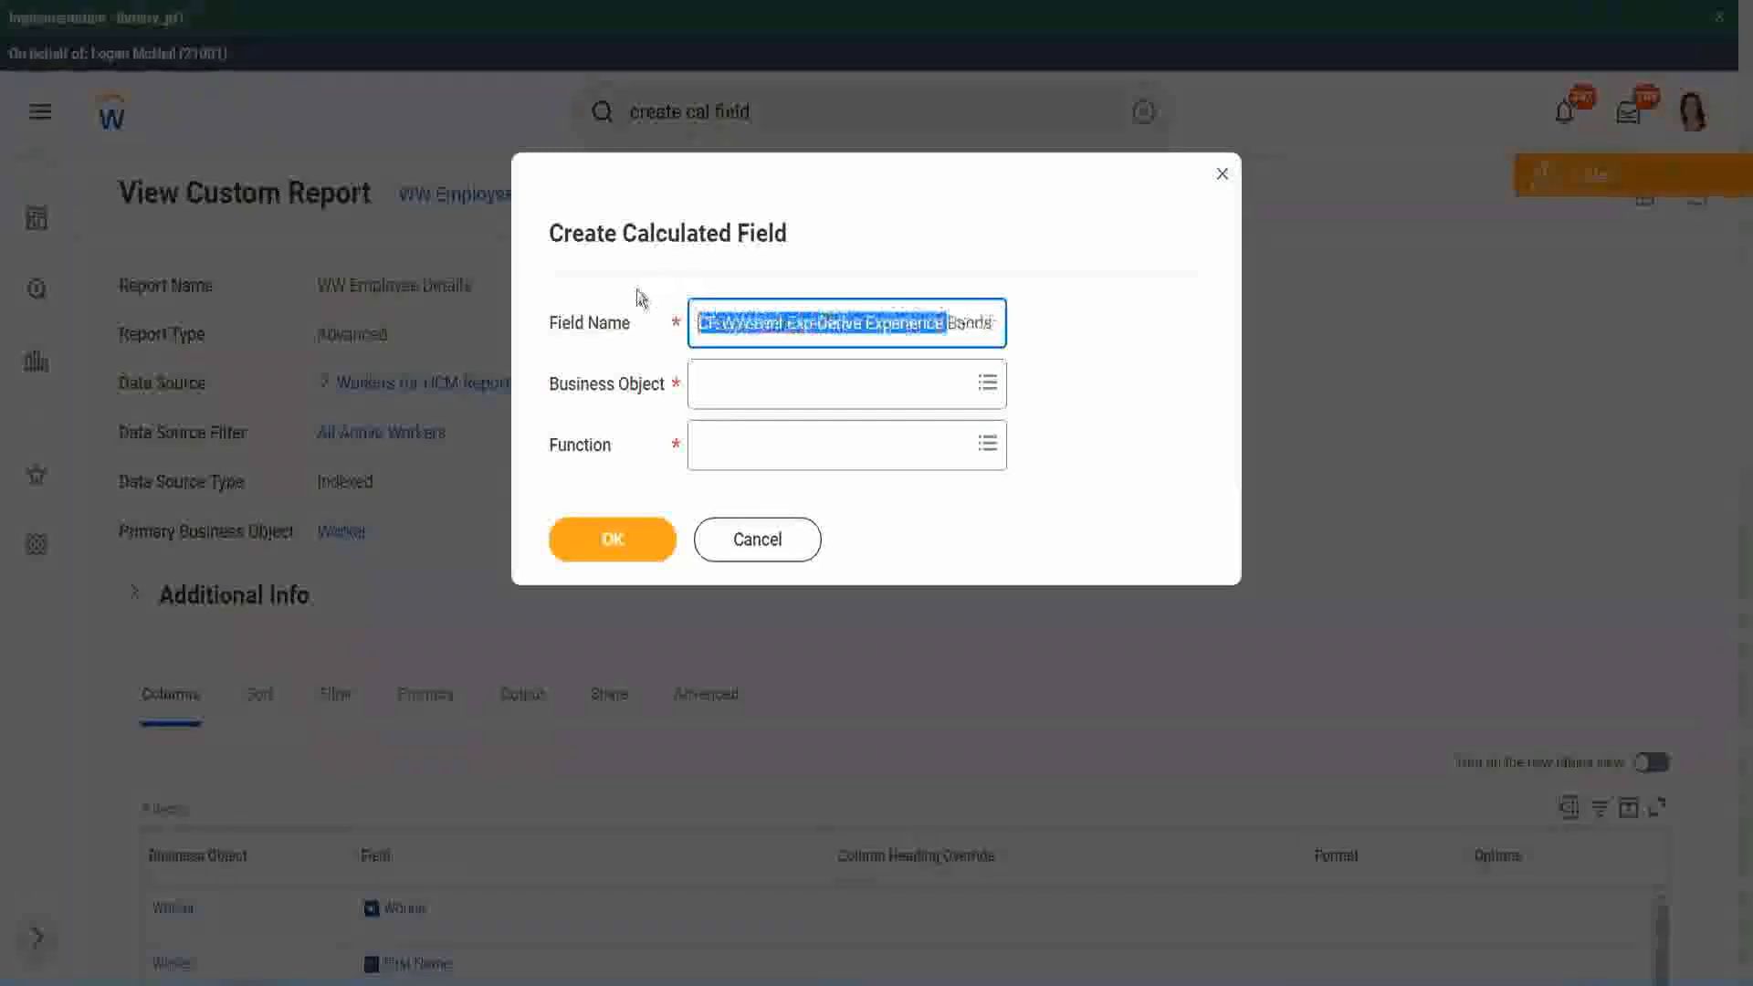
{"action": "left_click", "coordinate": [796, 327]}
{"action": "double_click", "coordinate": [799, 327]}
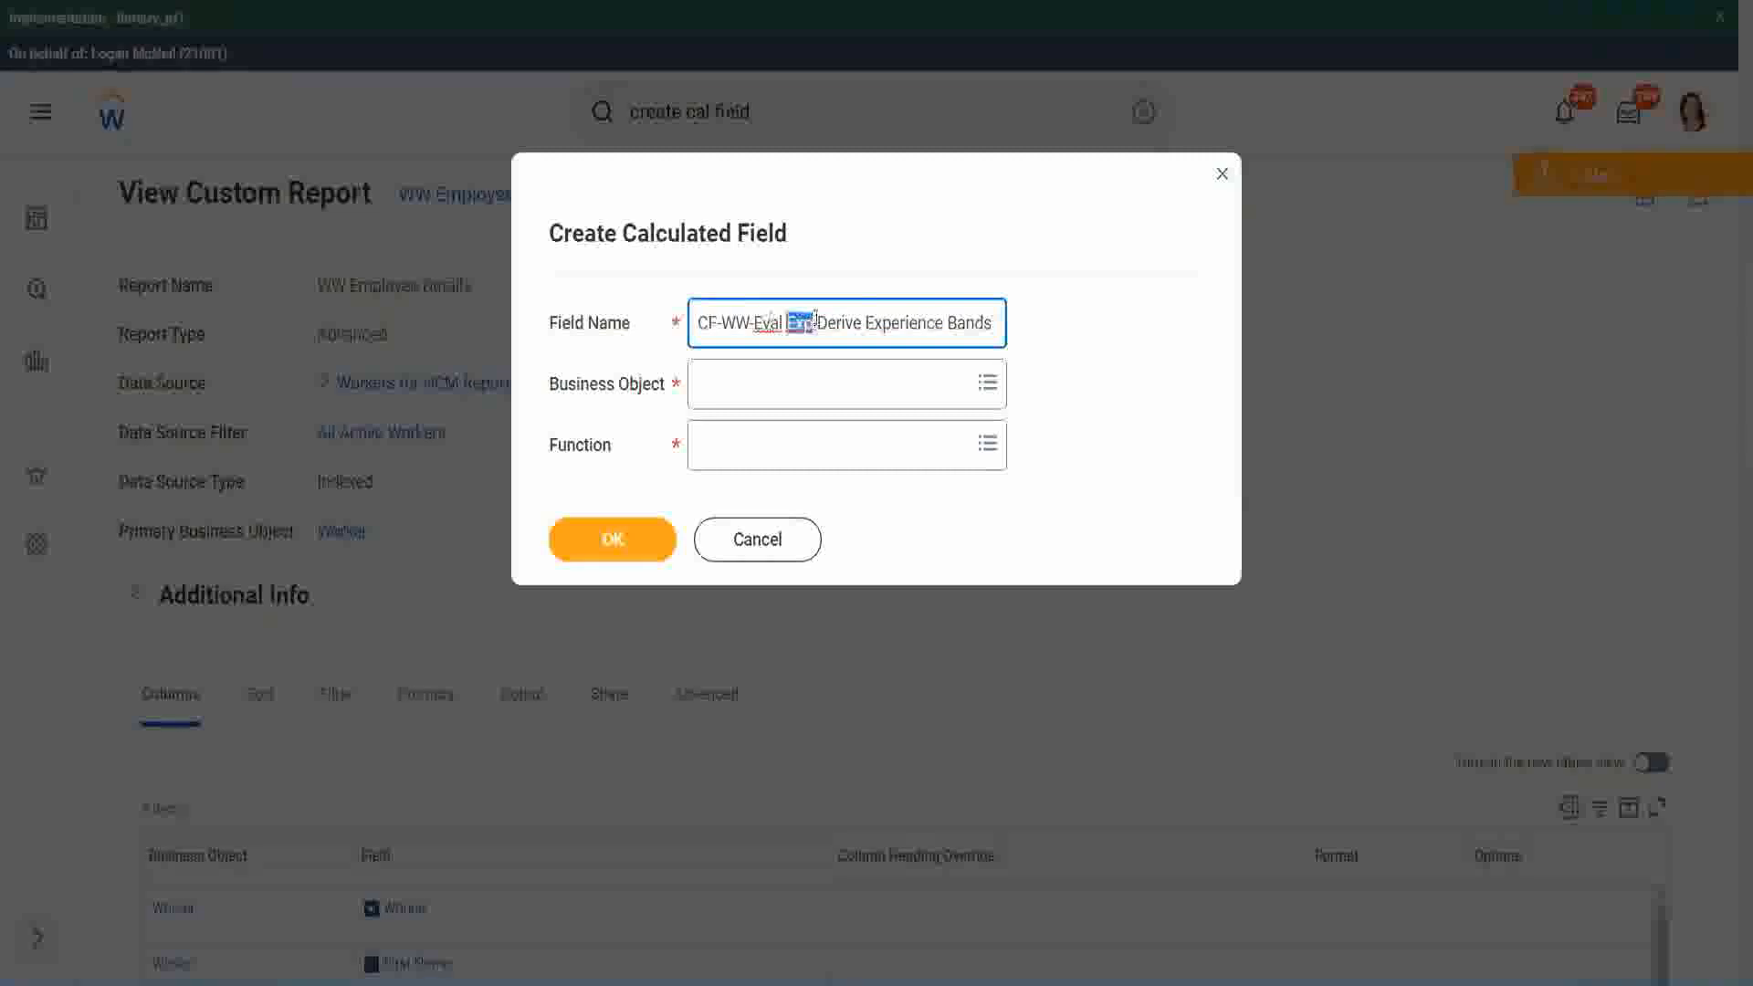
{"action": "left_click", "coordinate": [811, 324]}
{"action": "type", "text": "bands"}
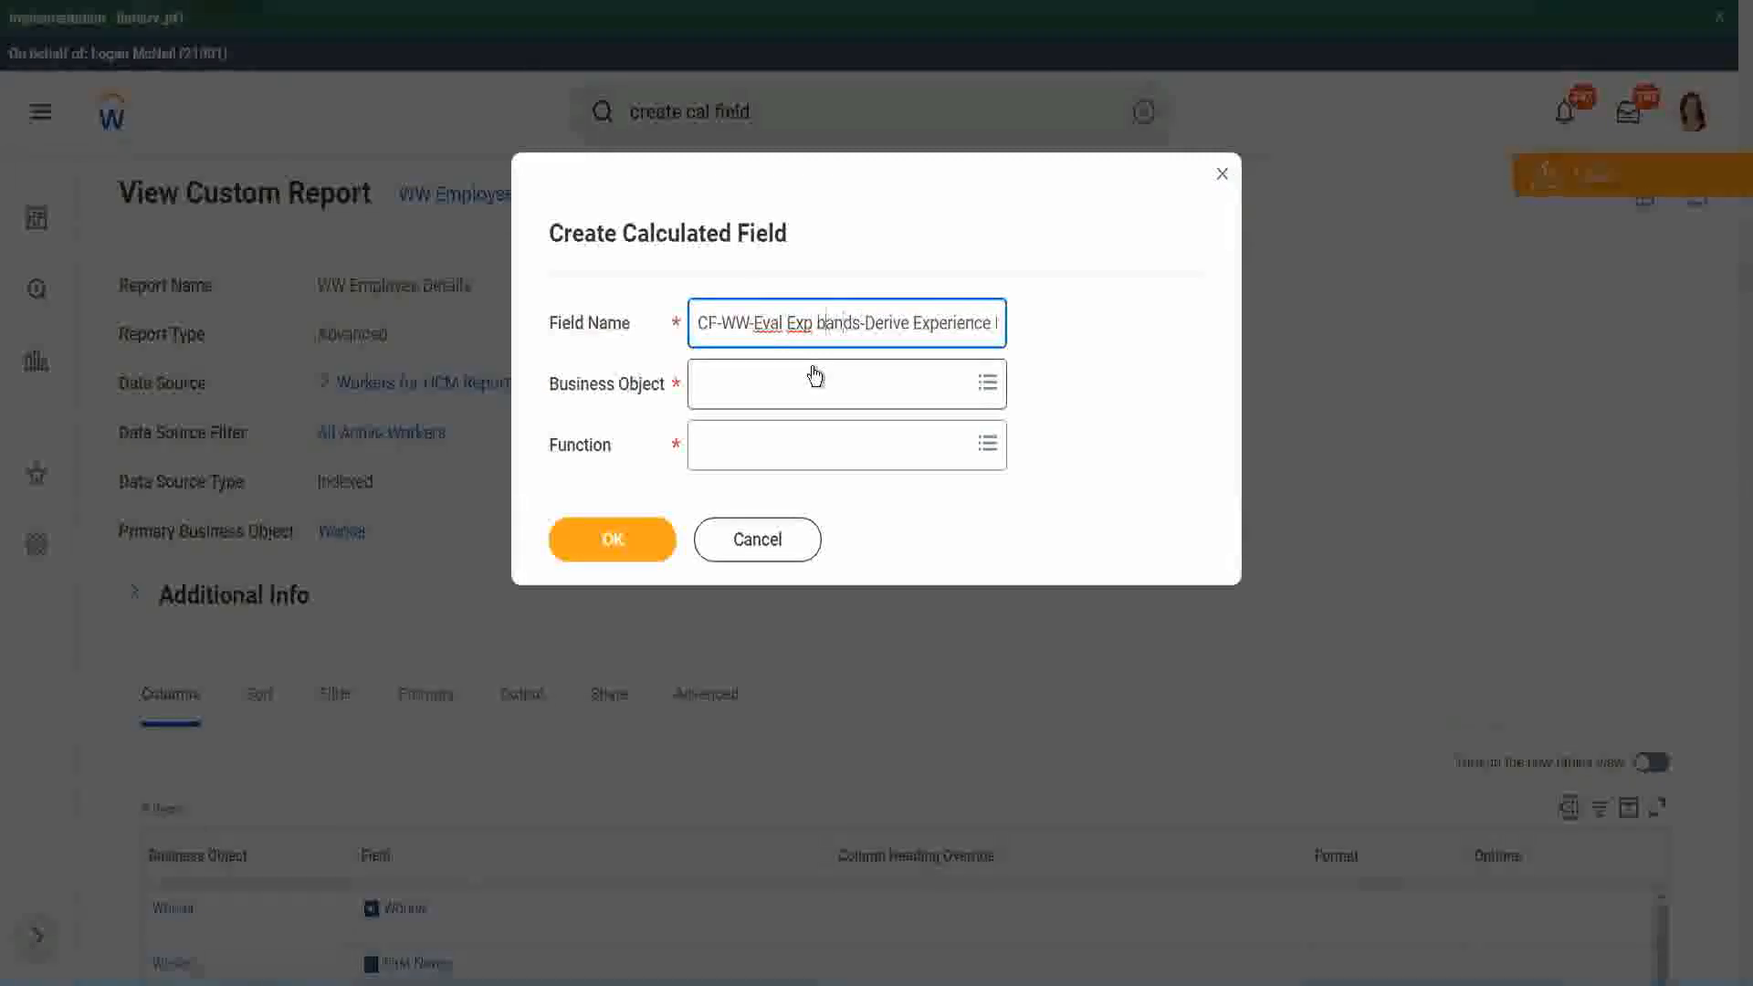
Capitalize "bands" as "Bands" in the new calculated field's name.
{"action": "key", "text": "ctrl+Left"}
{"action": "key", "text": "shift+Right"}
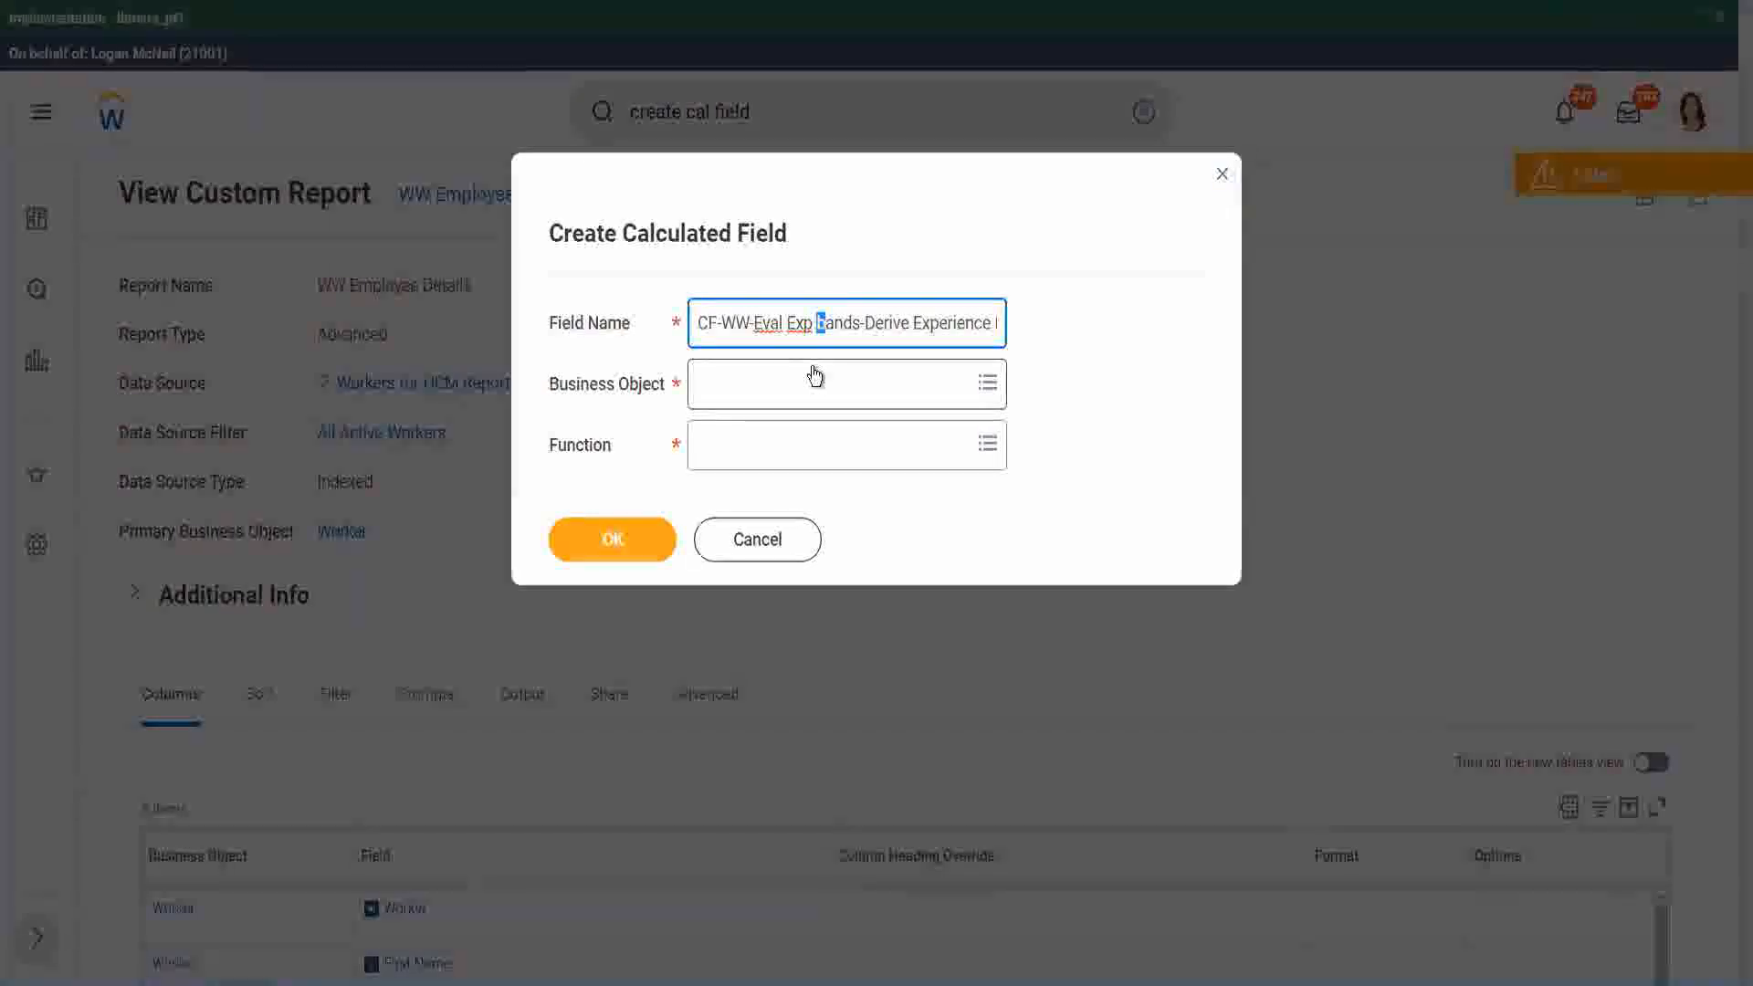
{"action": "type", "text": "B"}
{"action": "key", "text": "Right"}
{"action": "key", "text": "Right"}
{"action": "key", "text": "Right"}
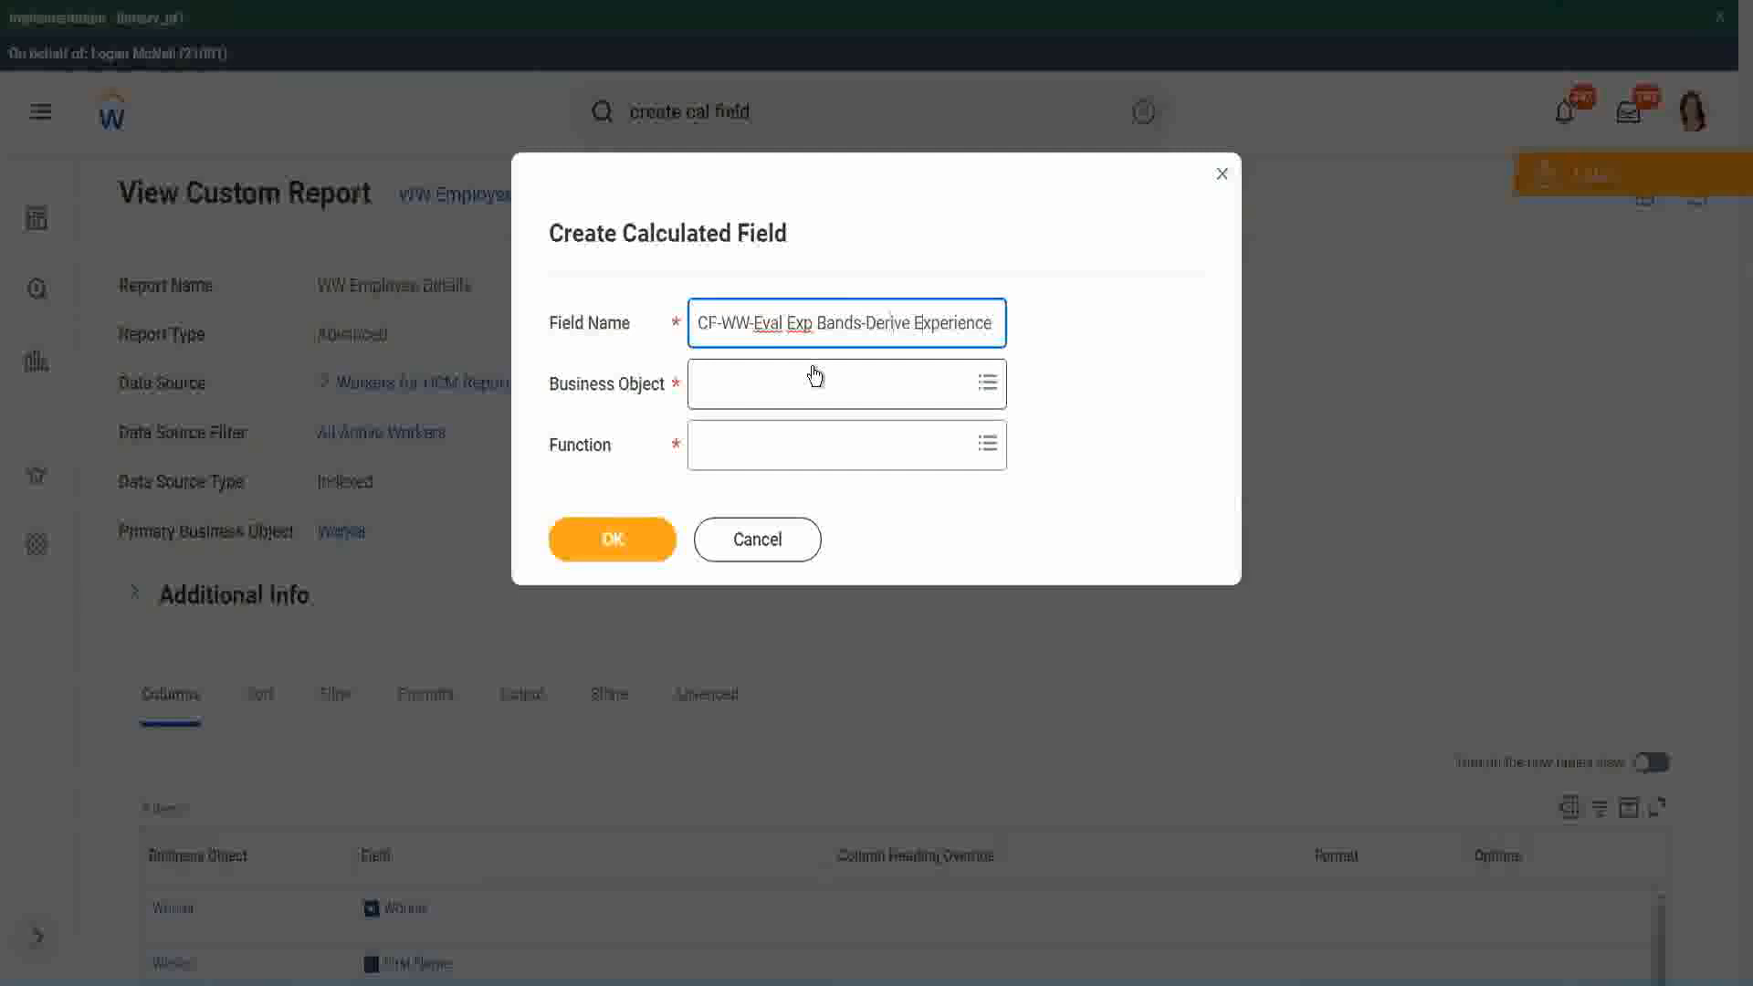
Replace "Derive" with "Determine" in the new calculated field's name.
{"action": "key", "text": "End"}
{"action": "type", "text": "s from Years of"}
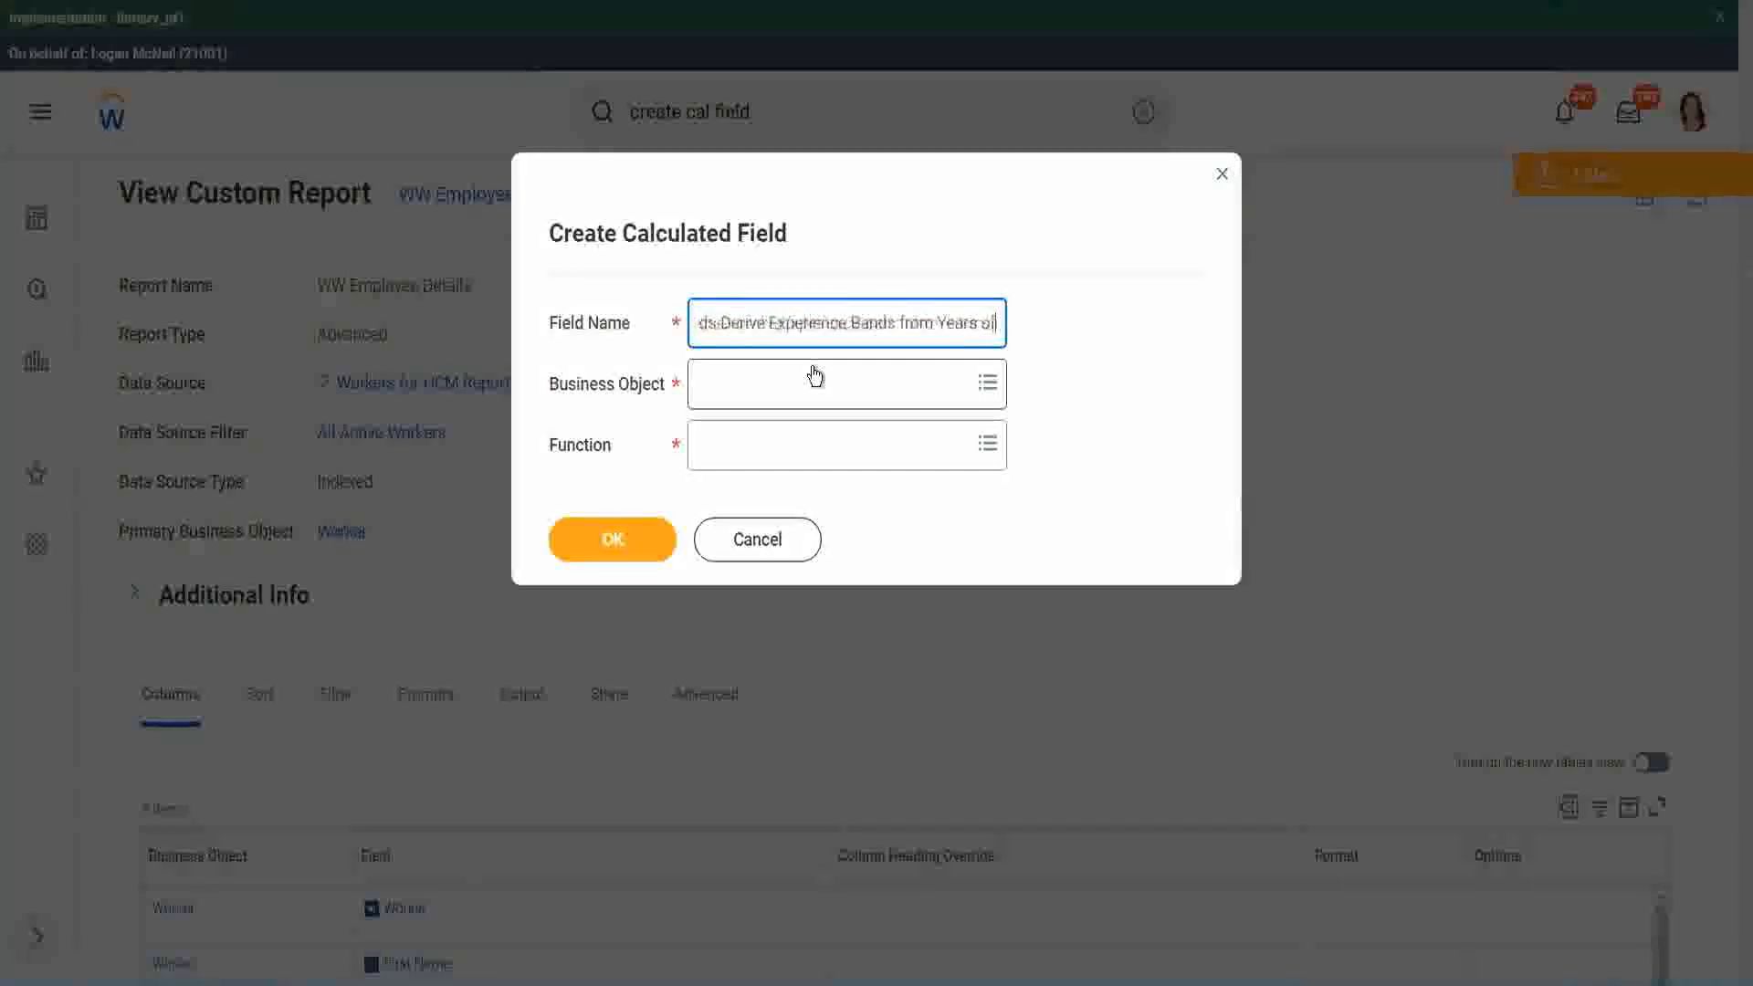
{"action": "key", "text": "Left"}
{"action": "key", "text": "Left"}
{"action": "key", "text": "Left"}
{"action": "key", "text": "Left"}
{"action": "key", "text": "Left"}
{"action": "key", "text": "Left"}
{"action": "key", "text": "Left"}
{"action": "key", "text": "Left"}
{"action": "key", "text": "Left"}
{"action": "key", "text": "Left"}
{"action": "key", "text": "Left"}
{"action": "key", "text": "Left"}
{"action": "key", "text": "Left"}
{"action": "key", "text": "Left"}
{"action": "key", "text": "Left"}
{"action": "key", "text": "Left"}
{"action": "key", "text": "Left"}
{"action": "key", "text": "Left"}
{"action": "key", "text": "Left"}
{"action": "key", "text": "Left"}
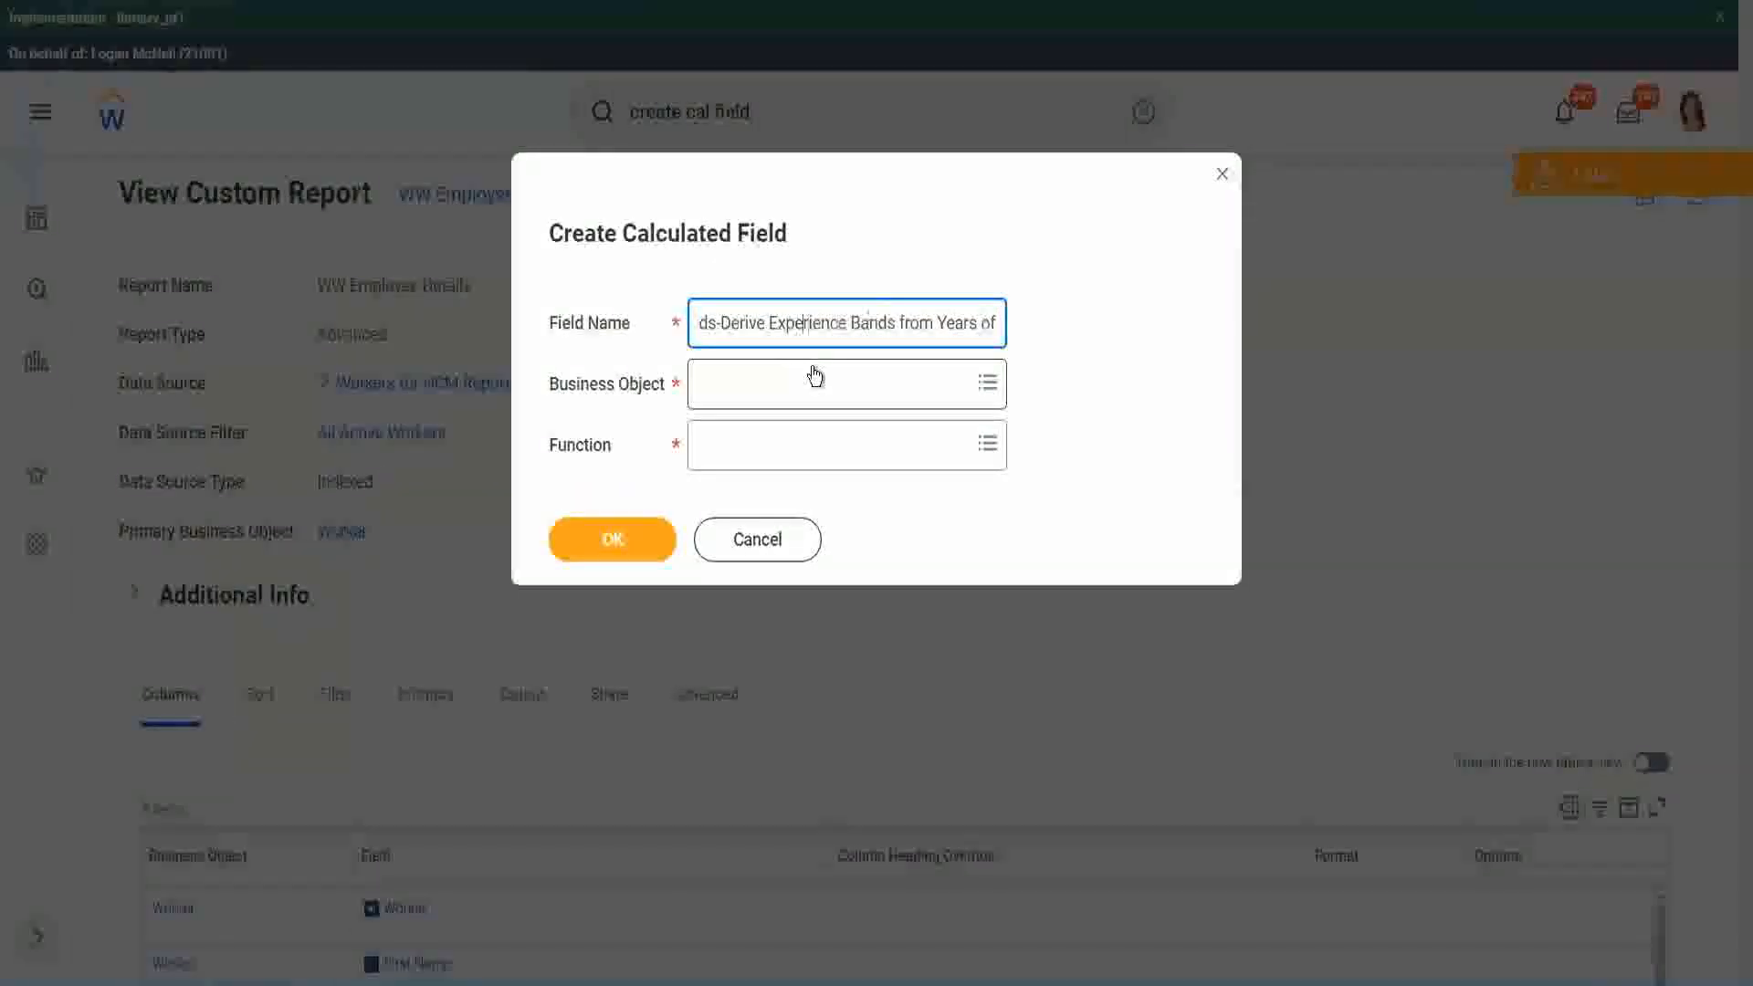
{"action": "key", "text": "shift+Left"}
{"action": "key", "text": "shift+Left"}
{"action": "key", "text": "shift+Left"}
{"action": "key", "text": "shift+Left"}
{"action": "key", "text": "shift+Left"}
{"action": "key", "text": "shift+Left"}
{"action": "type", "text": "Determine"}
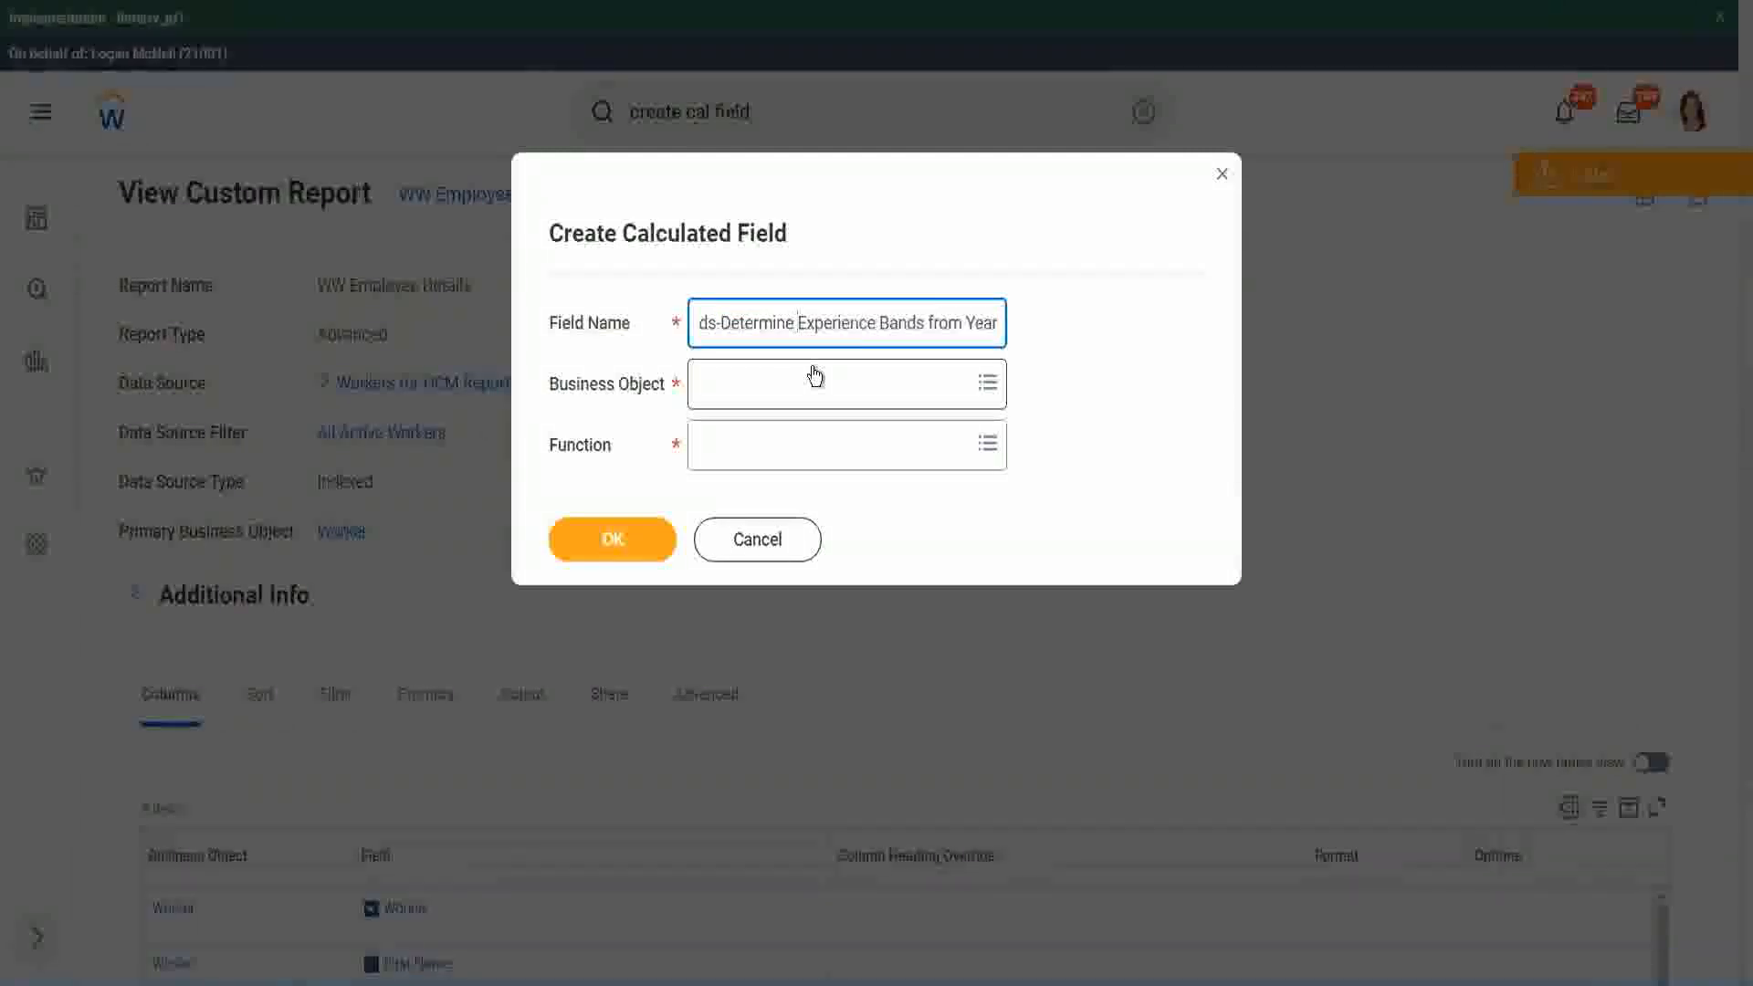
{"action": "key", "text": "Right"}
{"action": "key", "text": "Right"}
{"action": "key", "text": "Right"}
{"action": "key", "text": "Right"}
{"action": "key", "text": "Right"}
{"action": "key", "text": "Right"}
{"action": "key", "text": "Right"}
{"action": "key", "text": "Right"}
{"action": "key", "text": "Right"}
{"action": "key", "text": "Right"}
{"action": "key", "text": "Right"}
{"action": "key", "text": "Right"}
{"action": "key", "text": "Right"}
{"action": "key", "text": "Right"}
{"action": "key", "text": "Right"}
{"action": "key", "text": "Right"}
{"action": "key", "text": "Right"}
{"action": "key", "text": "Right"}
{"action": "key", "text": "Right"}
{"action": "key", "text": "Right"}
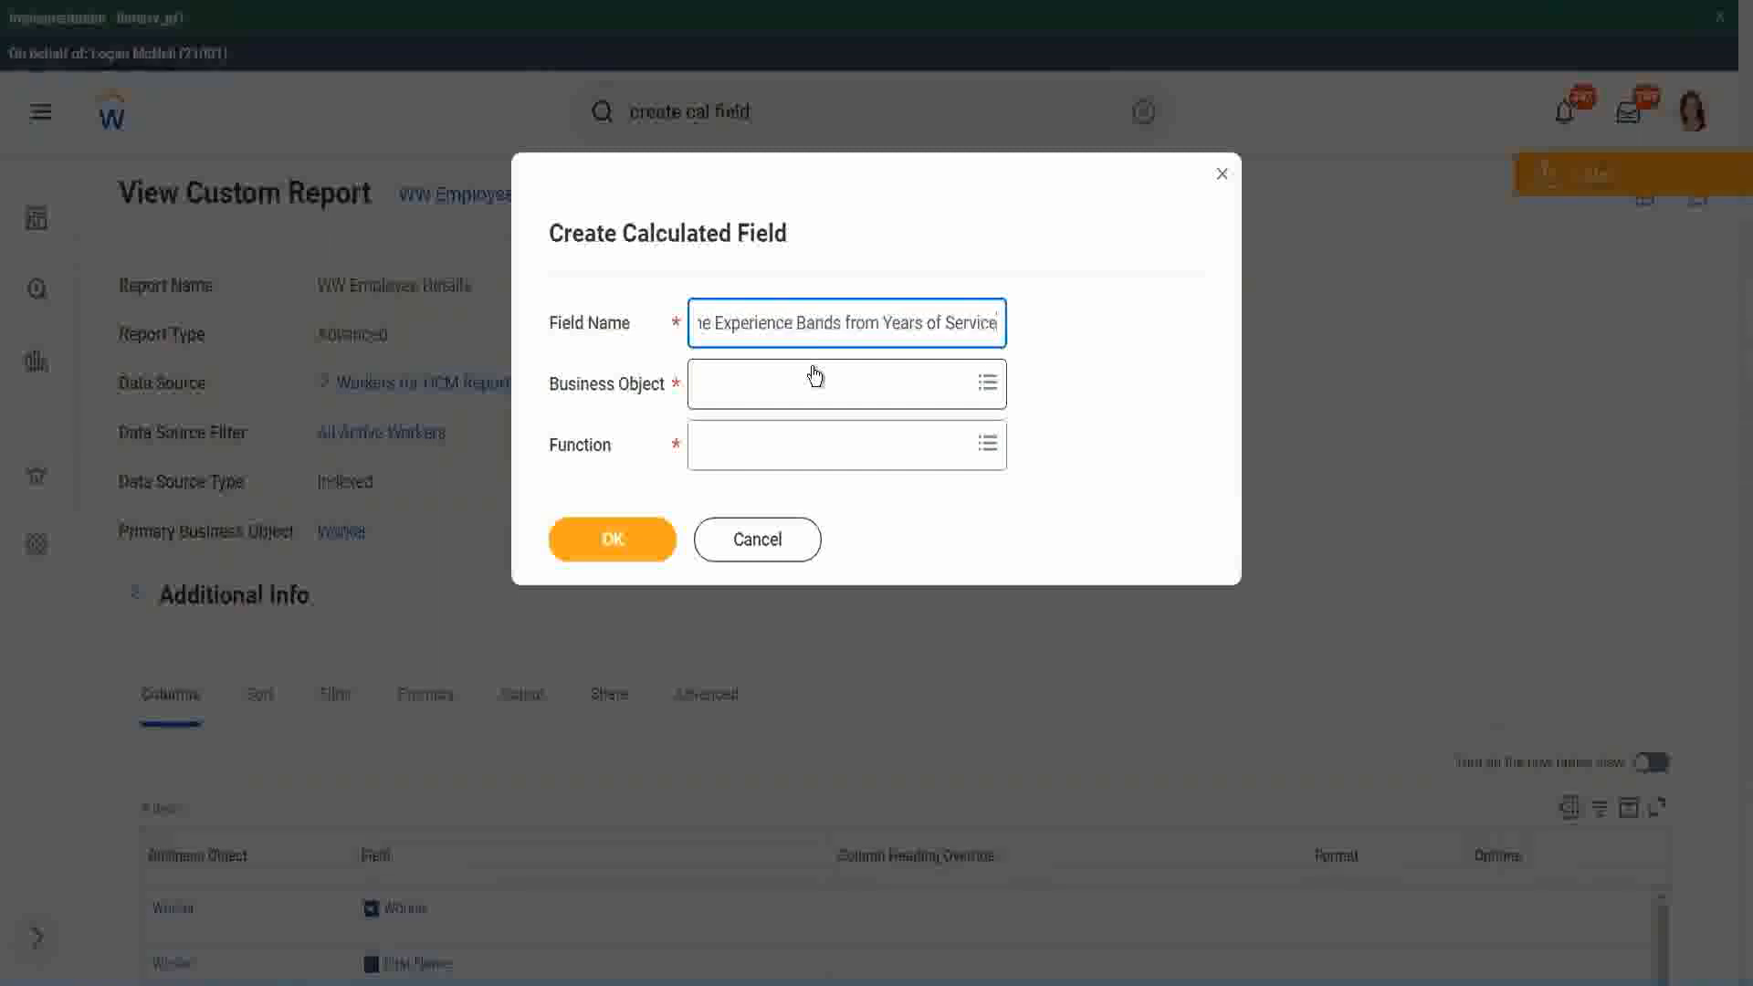
Set the calculated field's business object to Worker and its function to Evaluate Expression Band.
{"action": "left_click", "coordinate": [778, 384]}
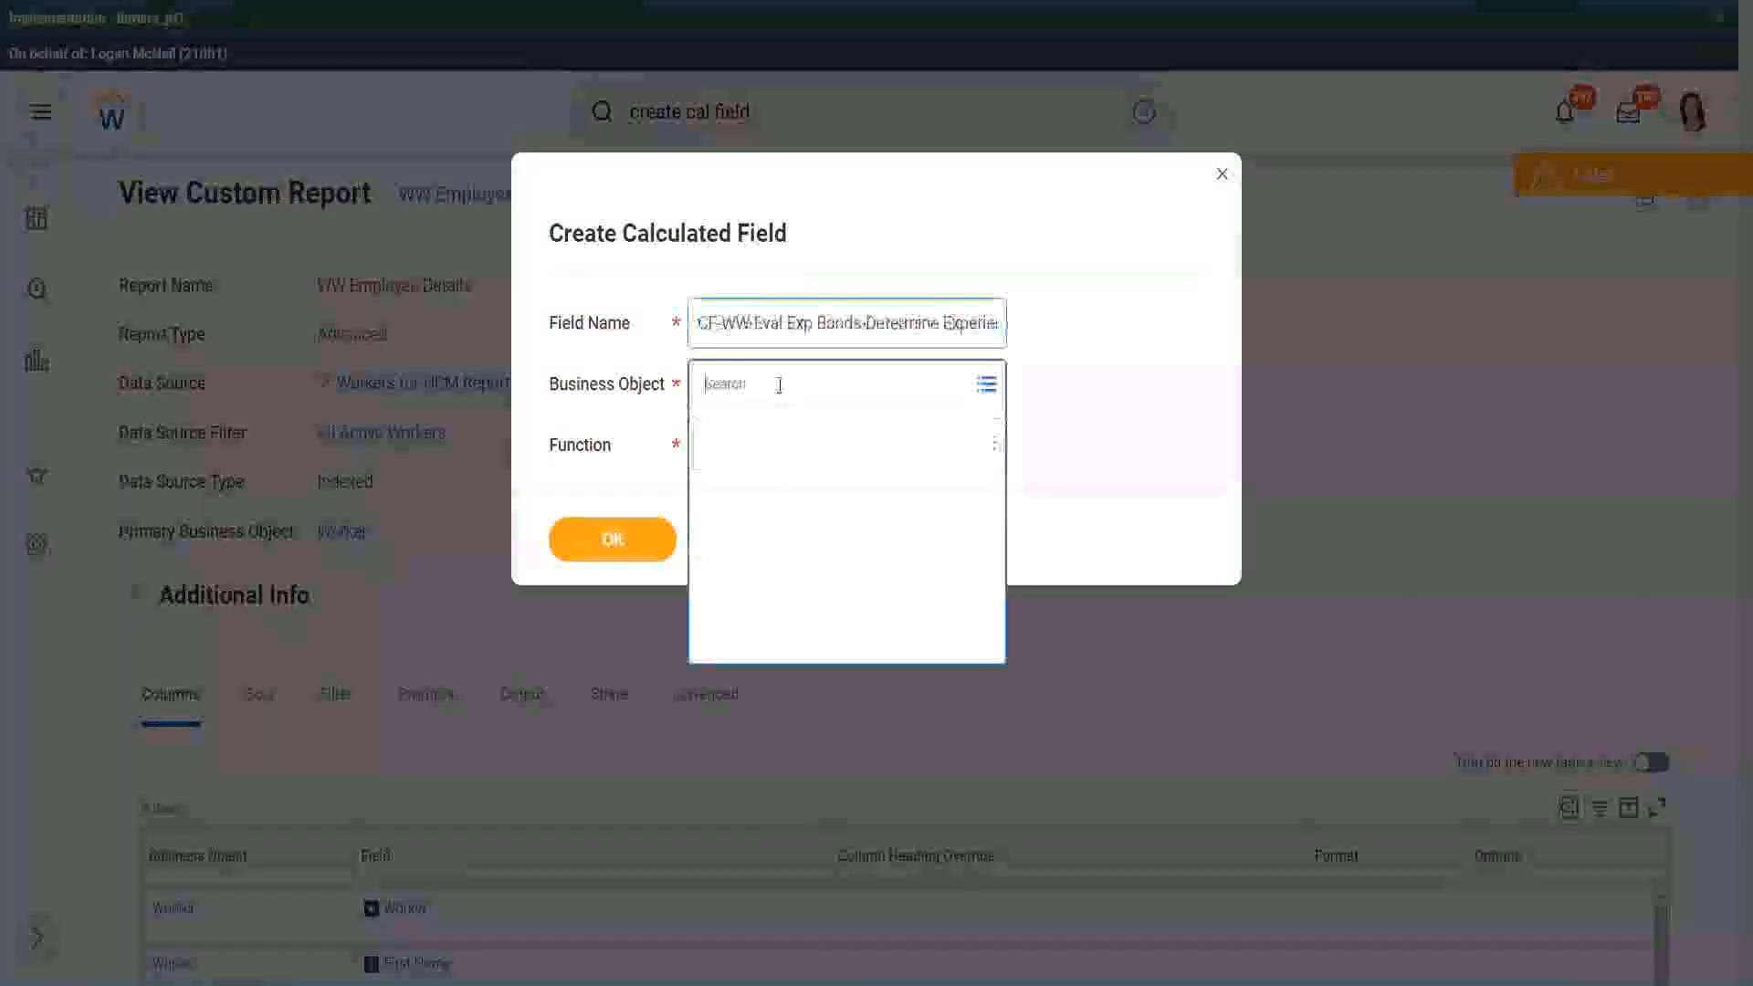
{"action": "type", "text": "worker"}
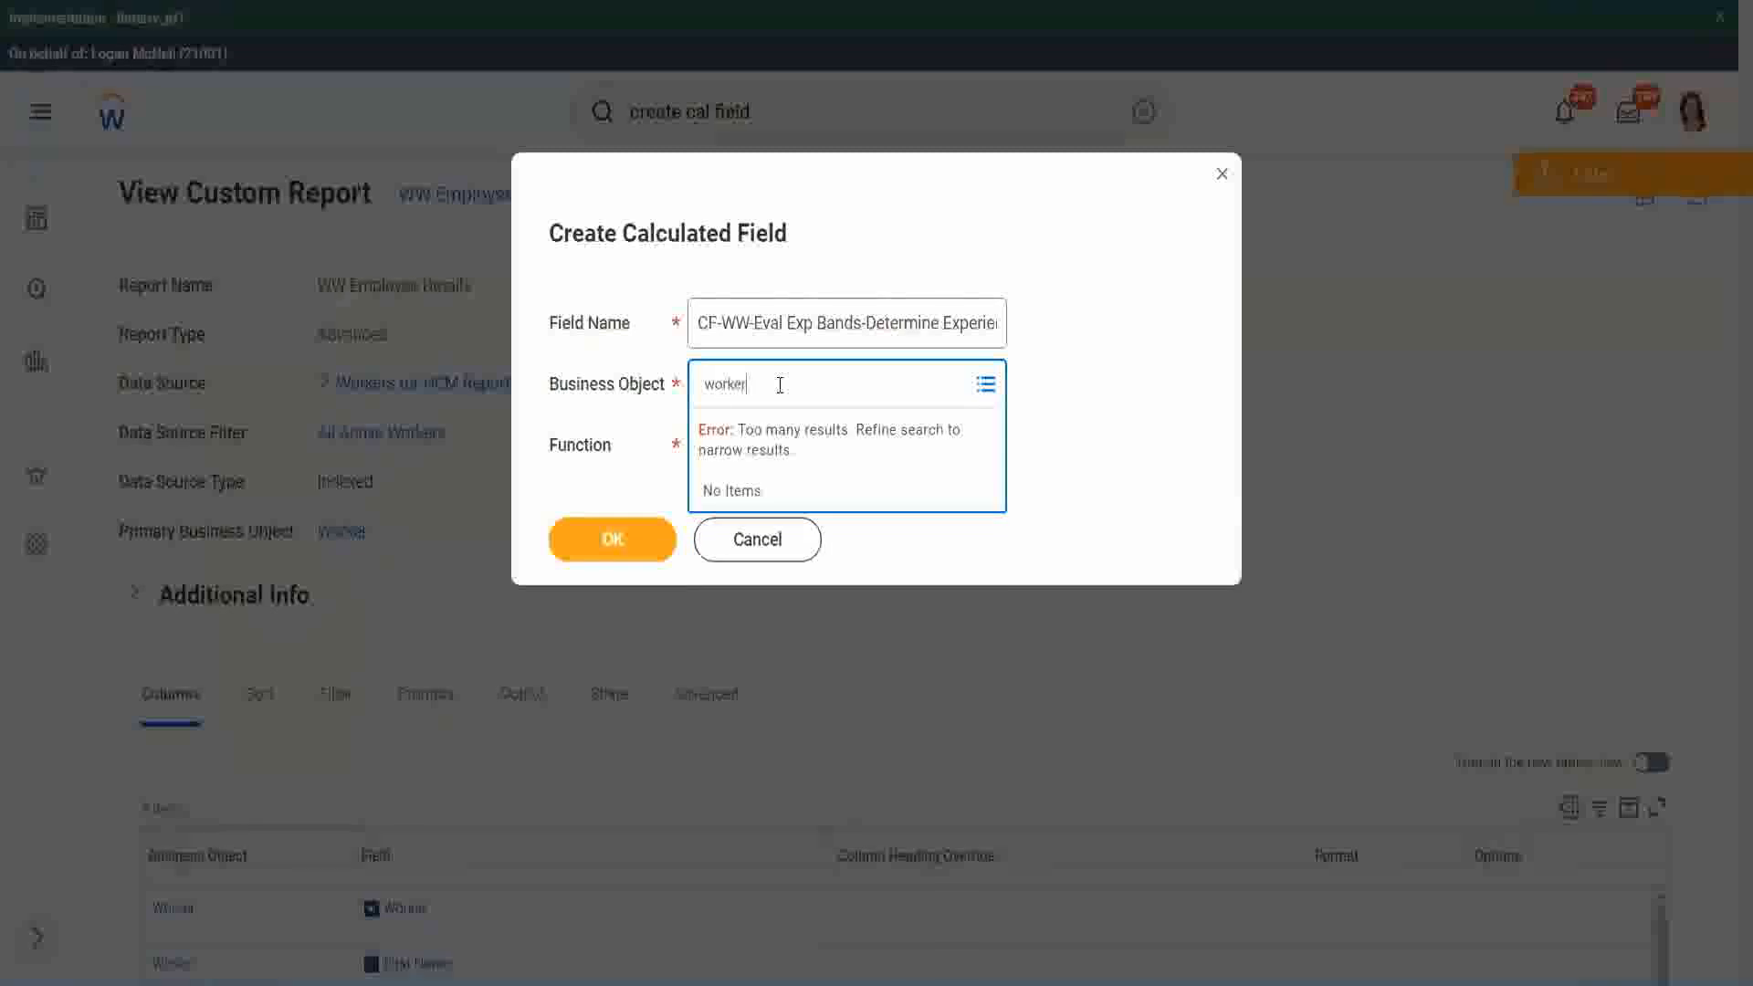
{"action": "key", "text": "Return"}
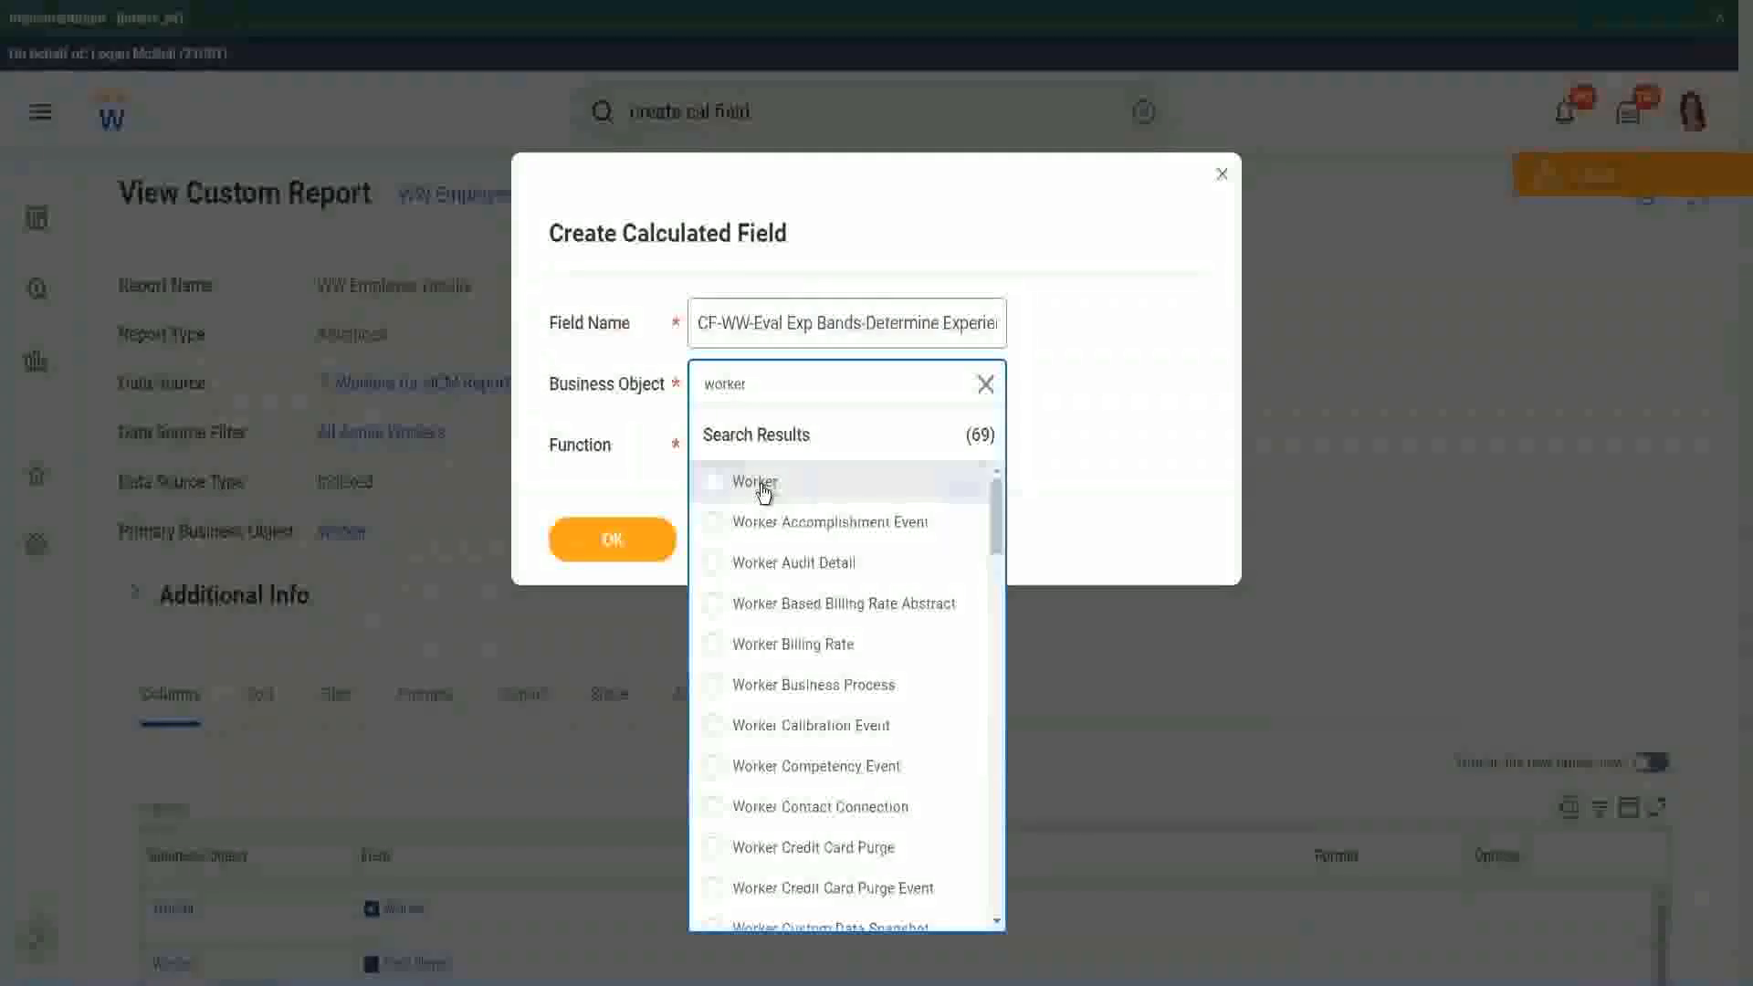
{"action": "left_click", "coordinate": [717, 481]}
{"action": "left_click", "coordinate": [741, 441]}
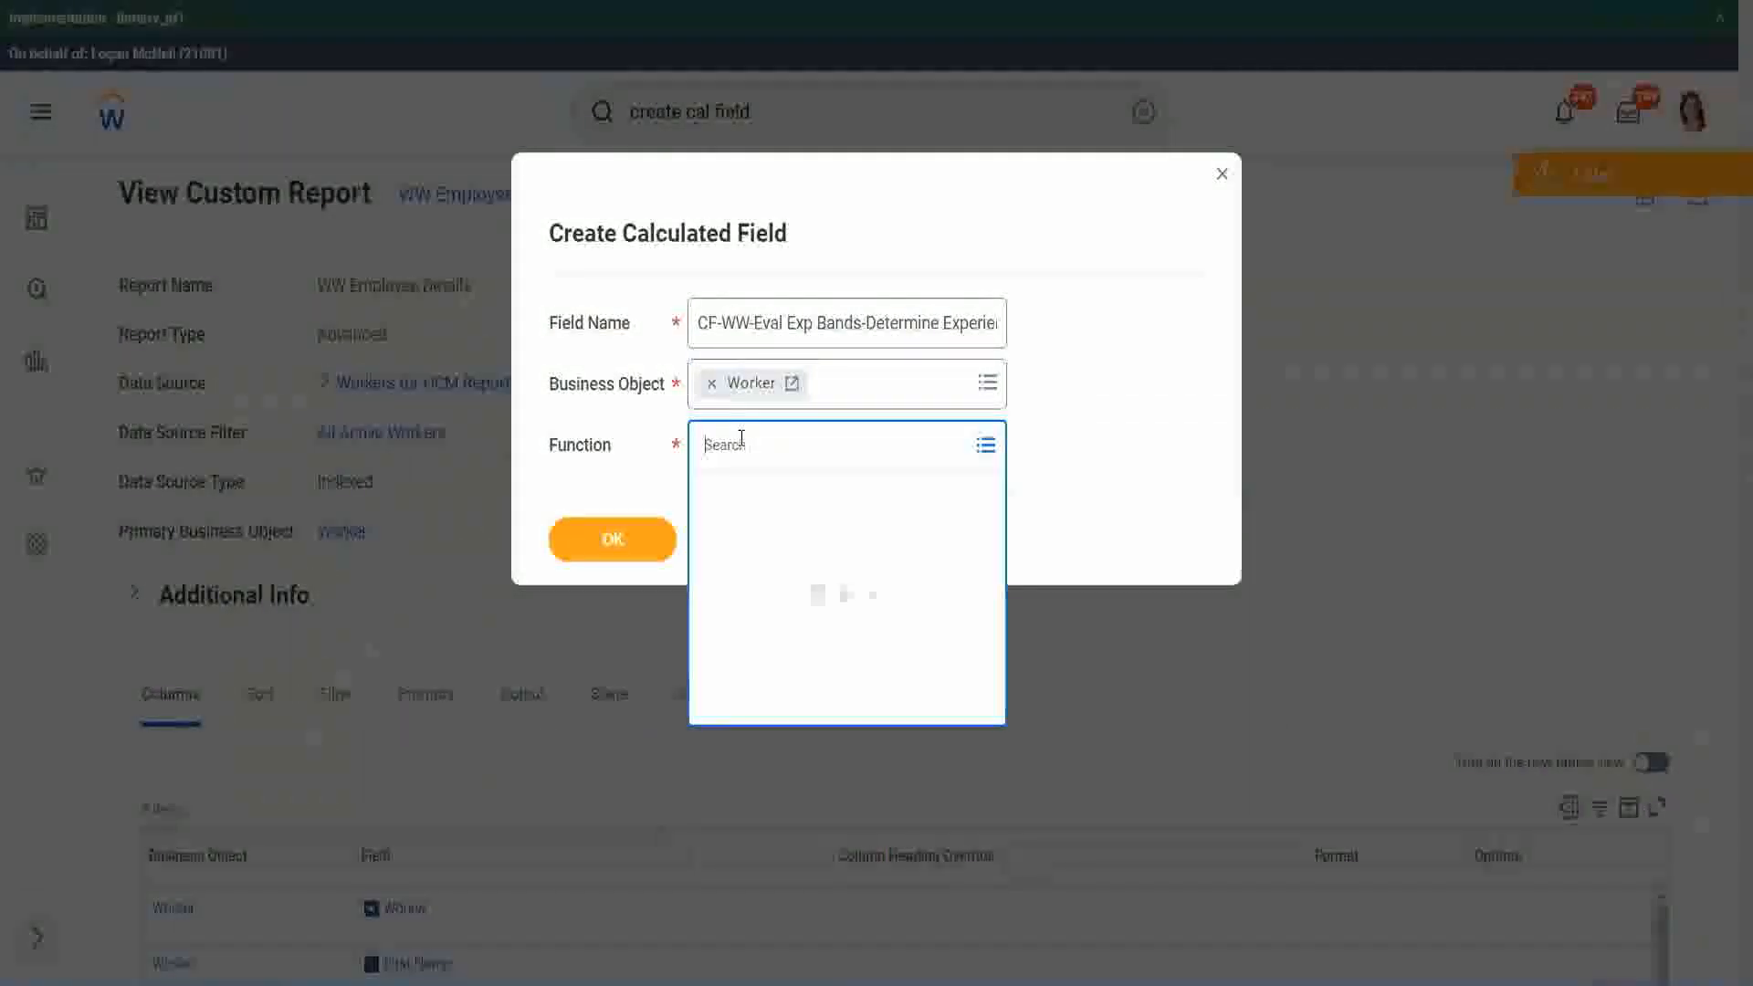
{"action": "type", "text": "eval exp"}
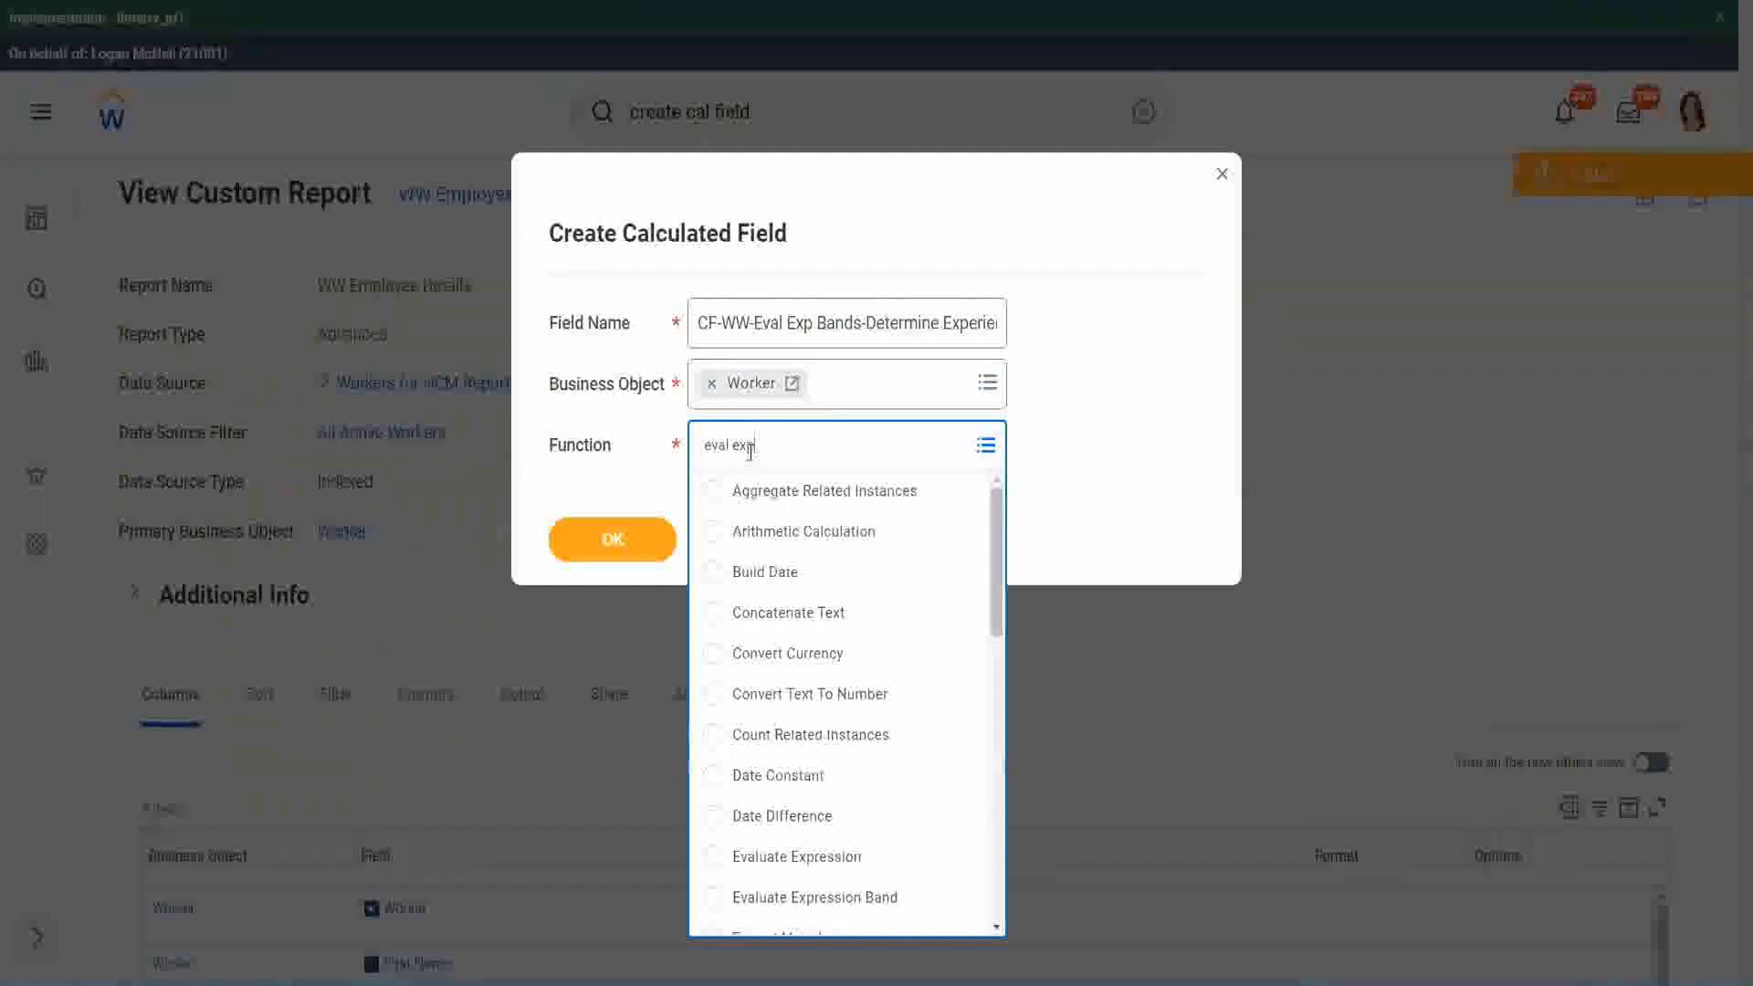
{"action": "key", "text": "Return"}
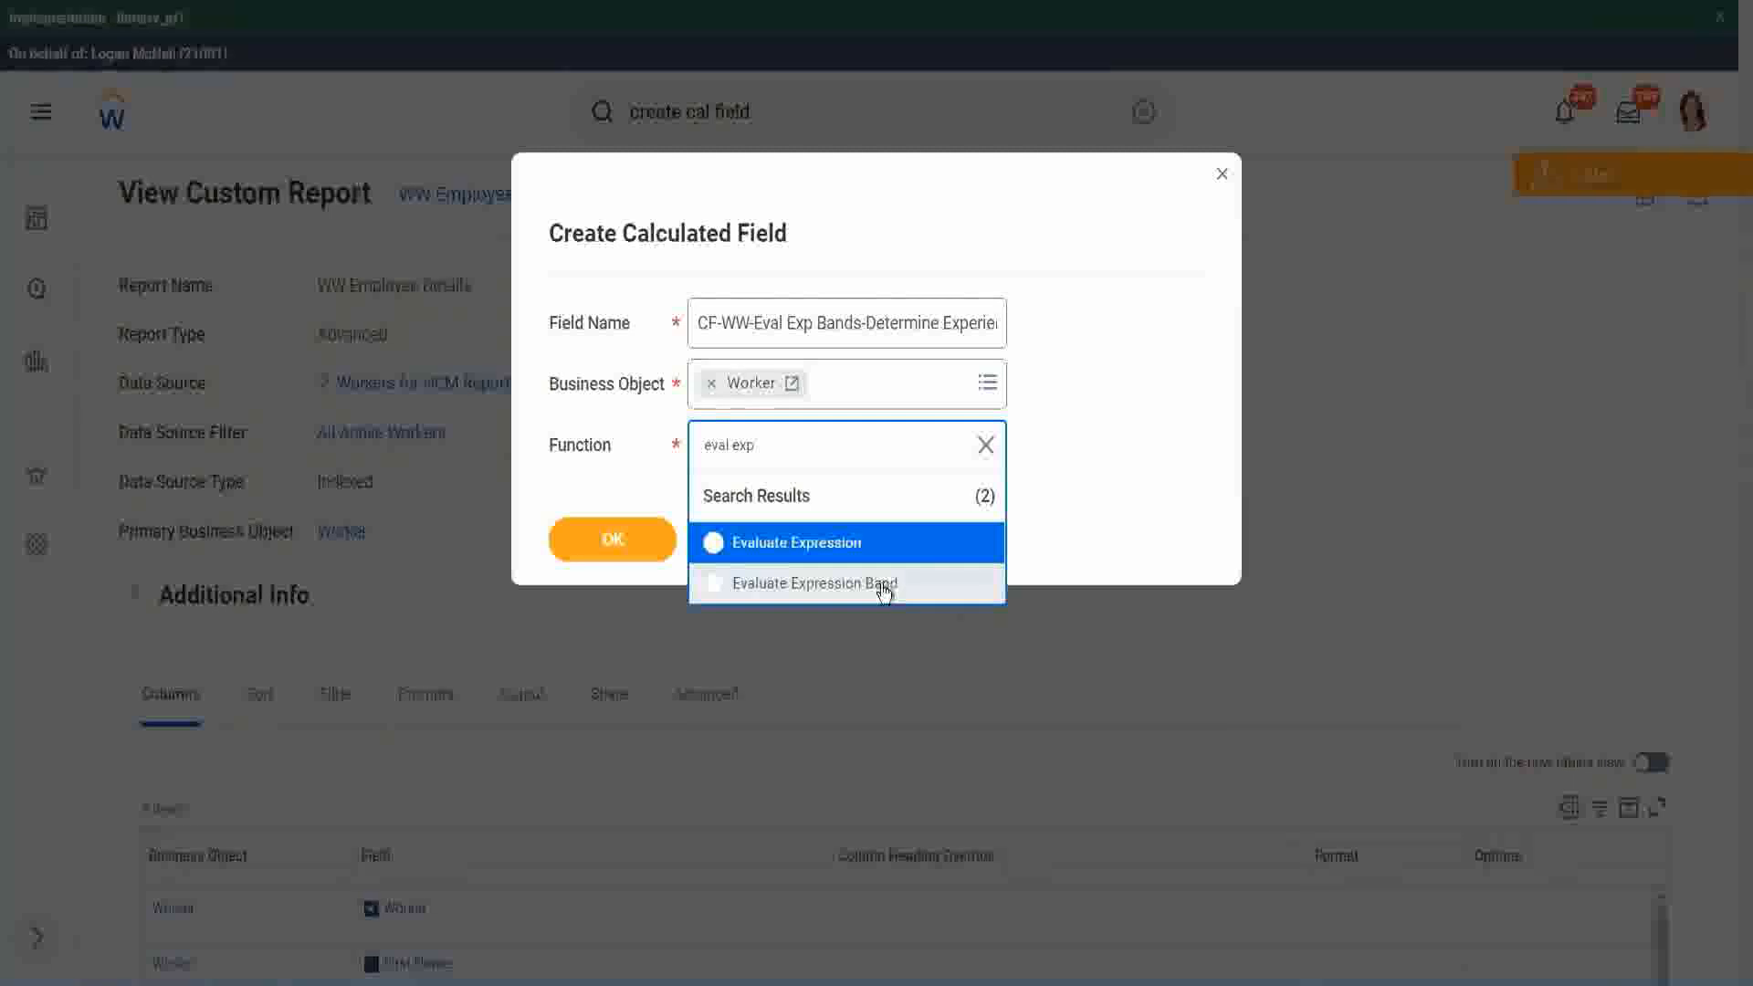
{"action": "left_click", "coordinate": [884, 591]}
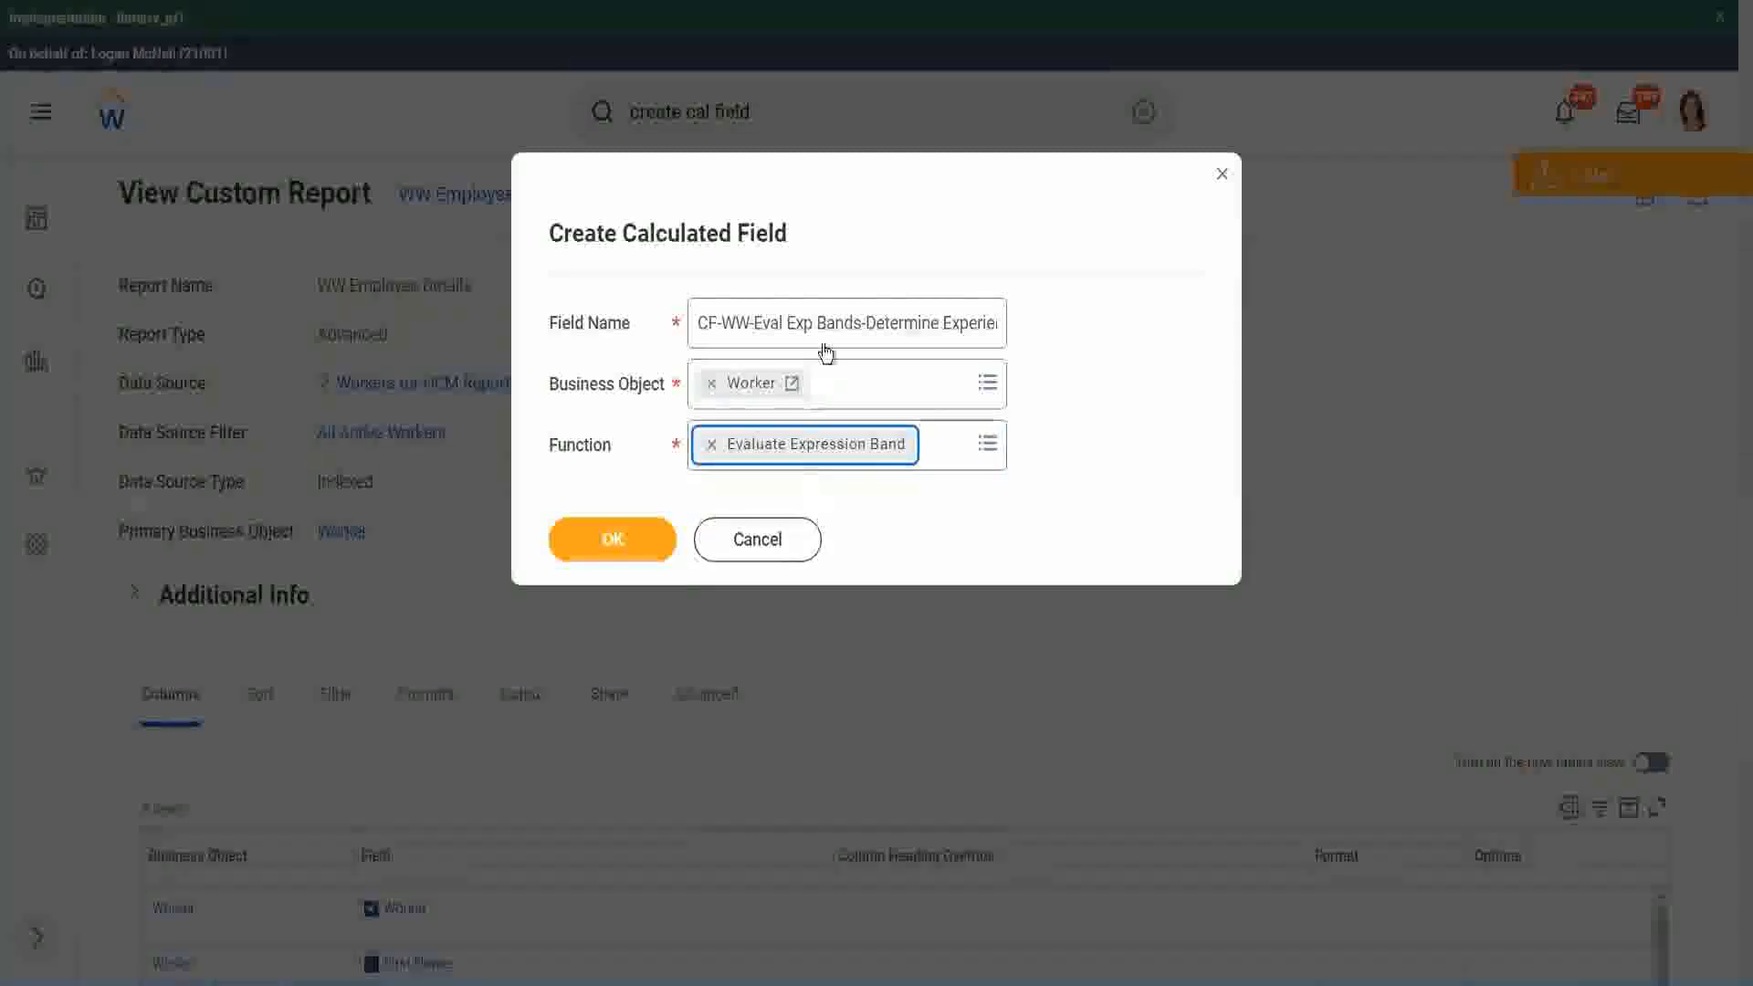
Change "Bands" to "Band" after "Eval Exp" in the field name and proceed to the calculation definition.
{"action": "left_click", "coordinate": [858, 321]}
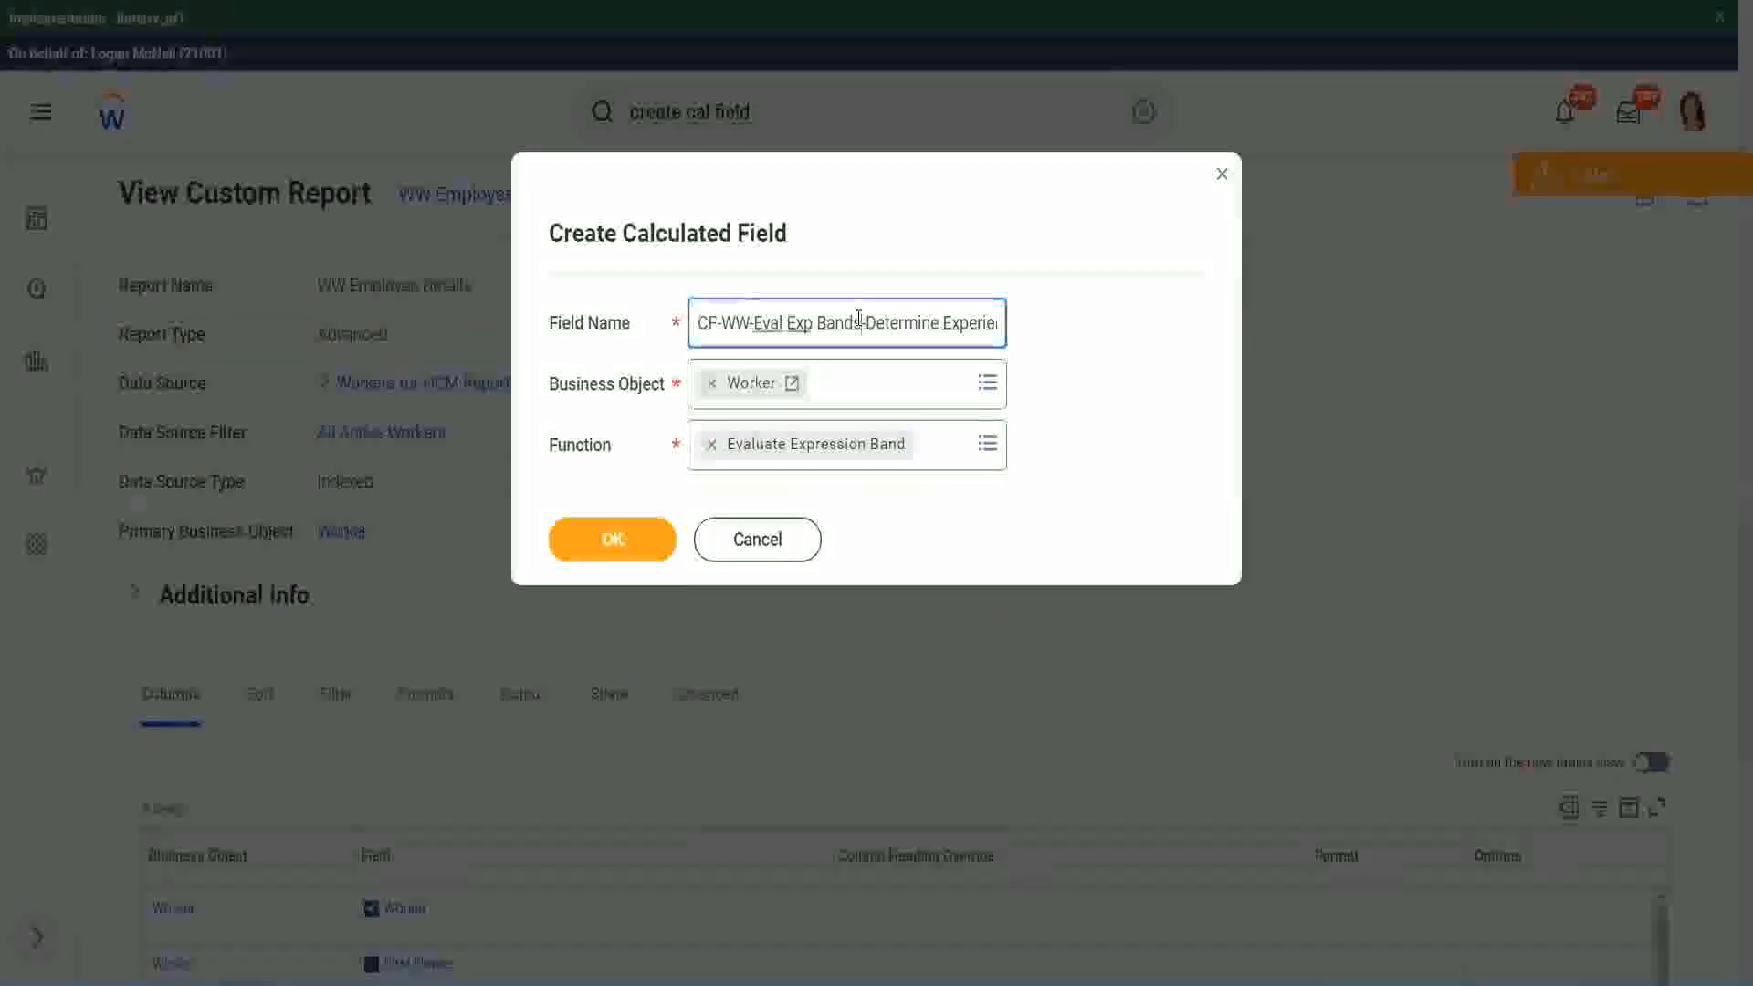
{"action": "key", "text": "BackSpace"}
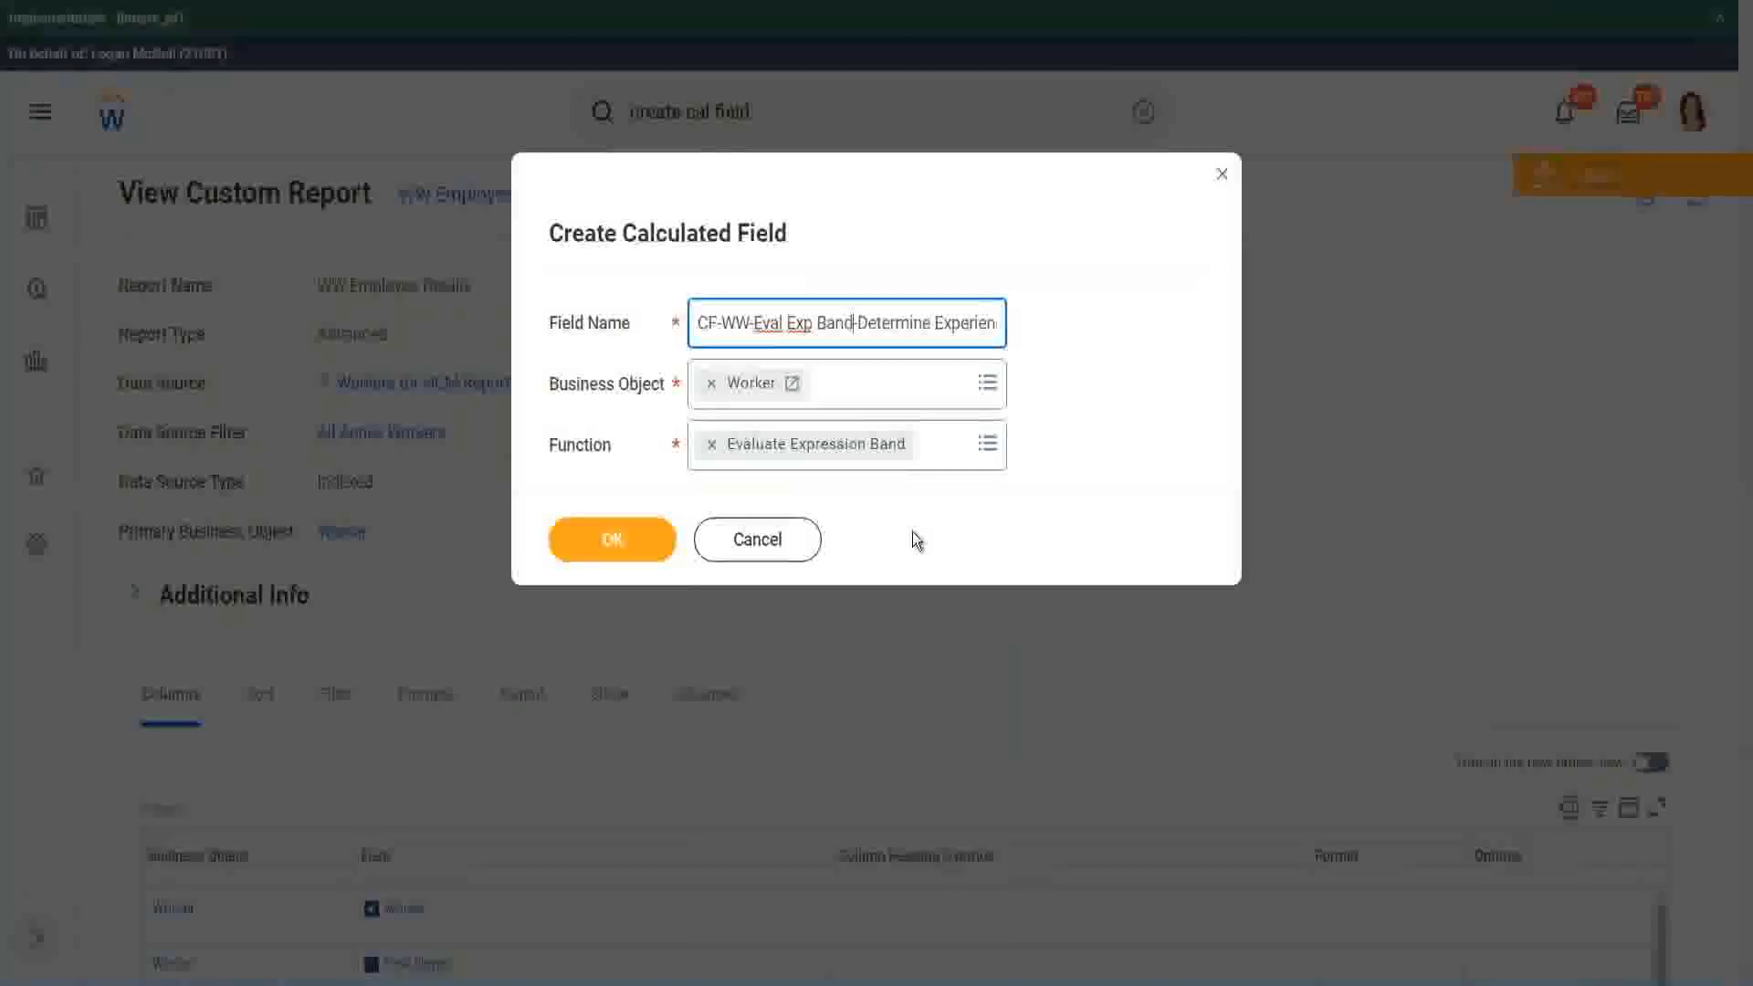
{"action": "left_click", "coordinate": [621, 542]}
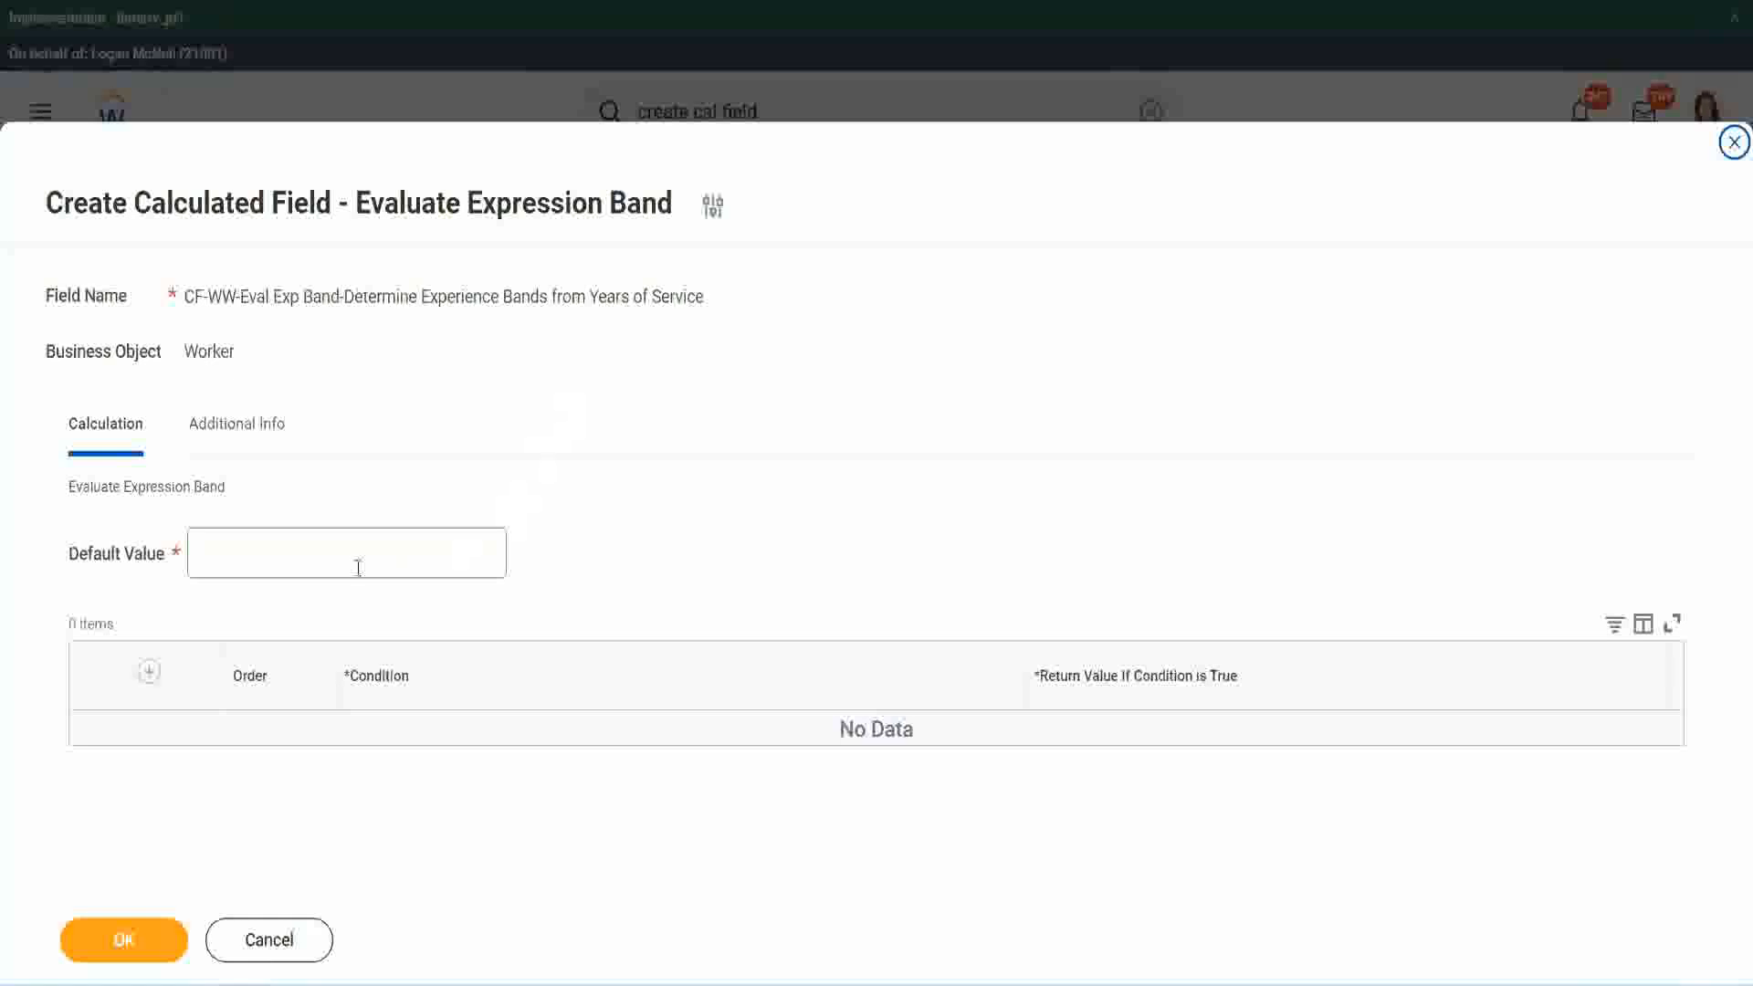
Set the default value to "-" and add the first condition row.
{"action": "left_click", "coordinate": [254, 563]}
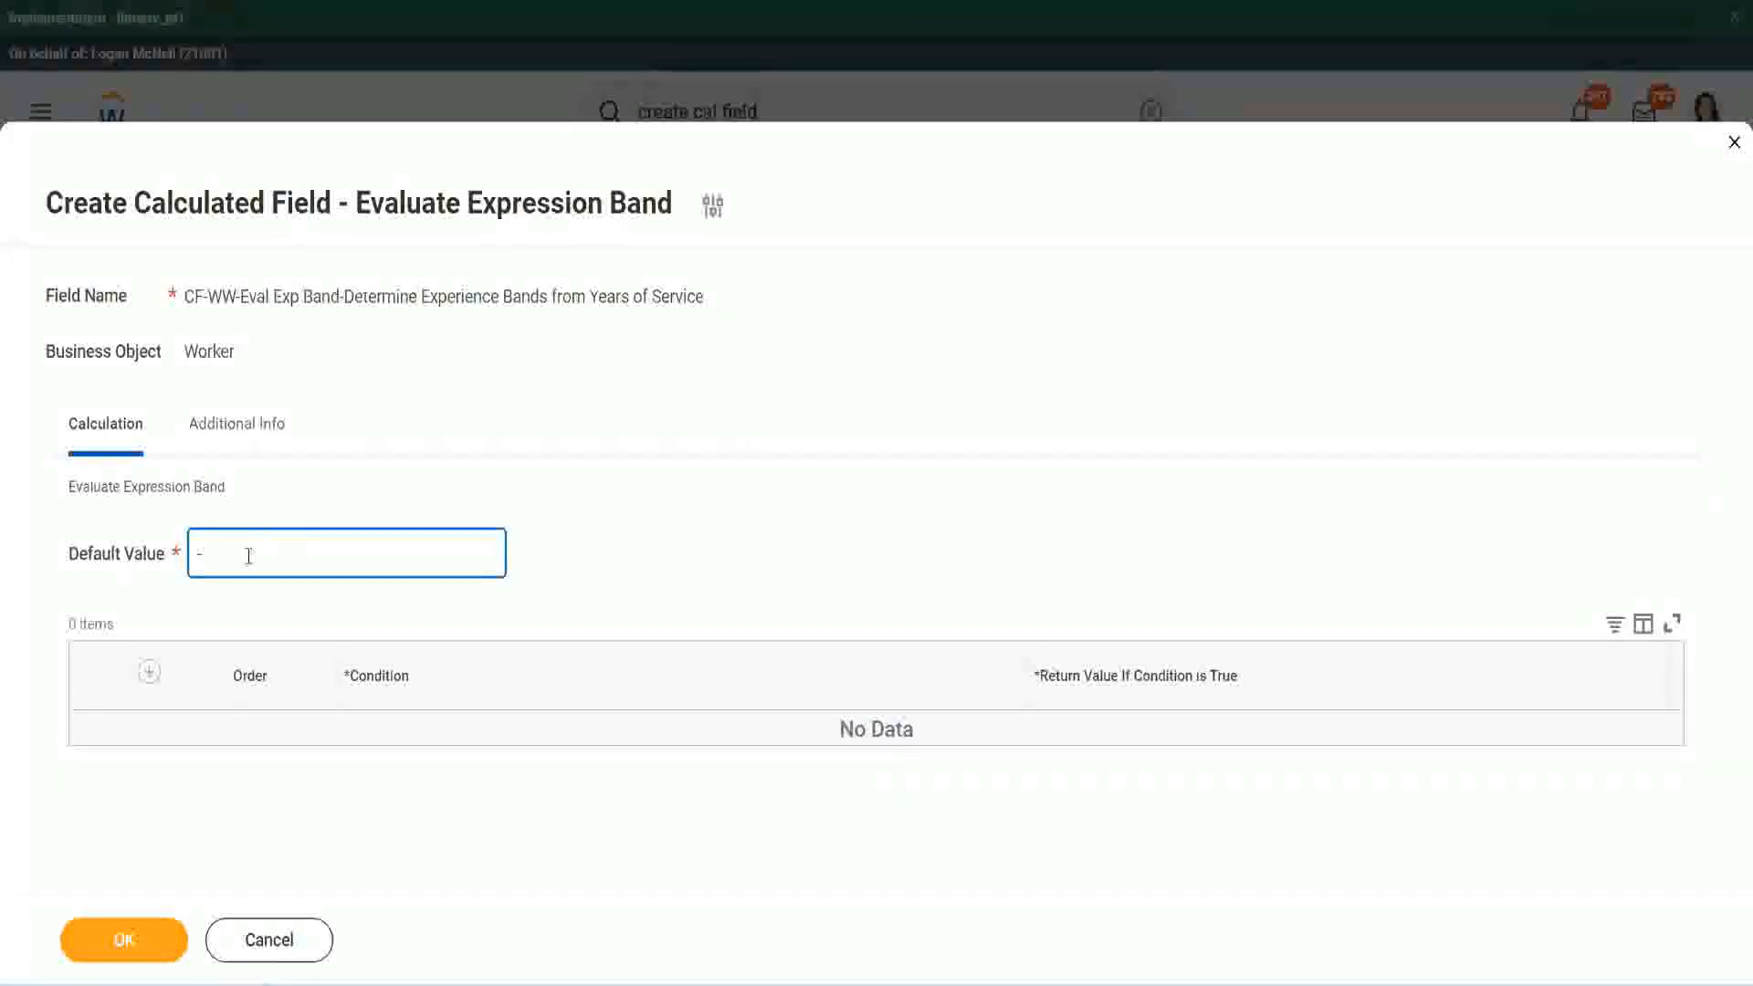
{"action": "left_click", "coordinate": [149, 673]}
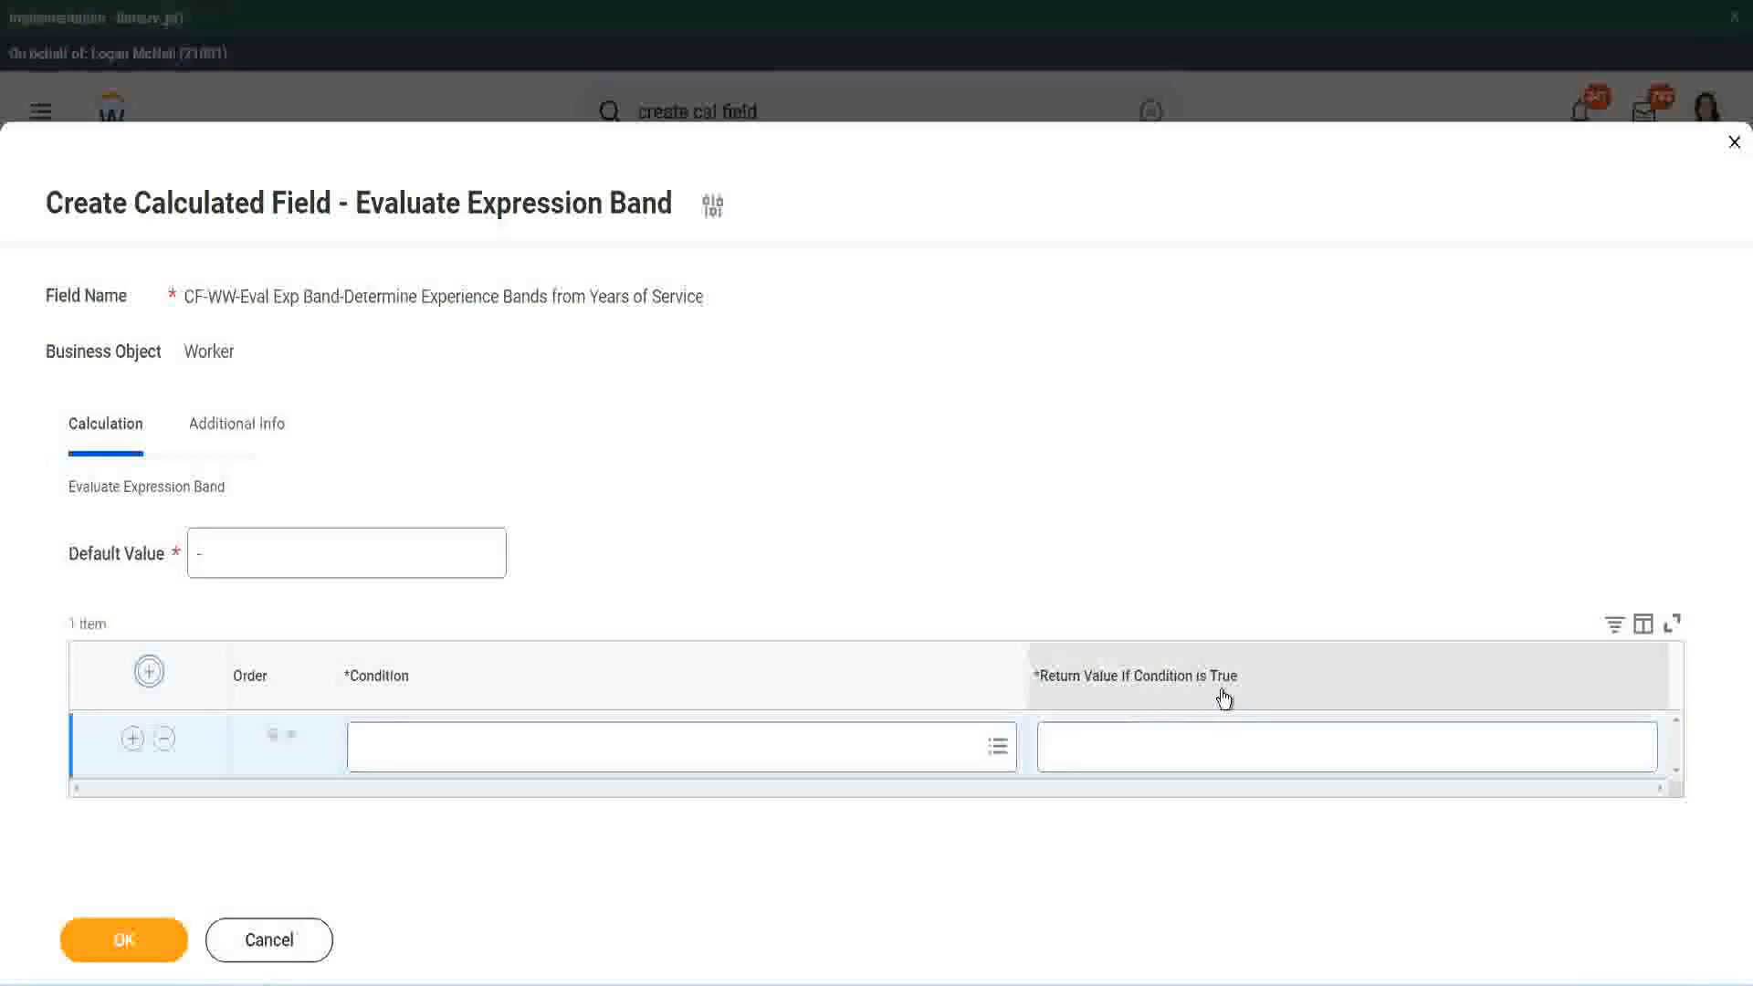
{"action": "left_click", "coordinate": [1142, 744]}
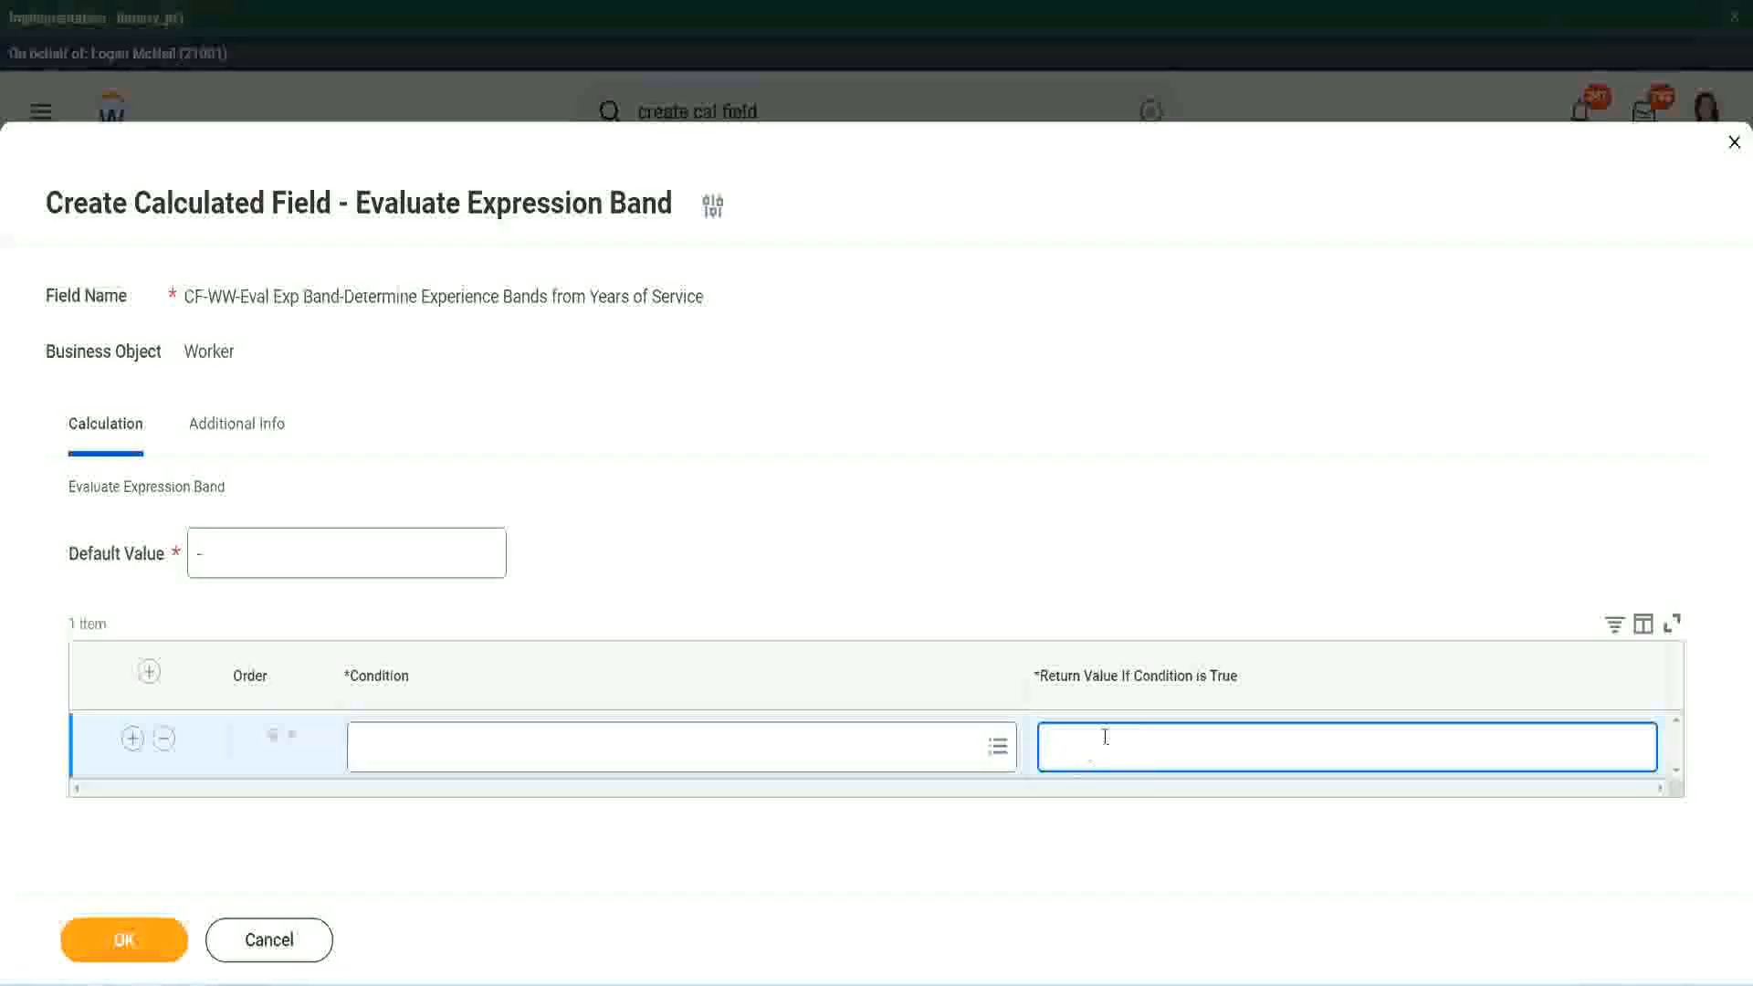
{"action": "type", "text": "adkadjaidjaijdia"}
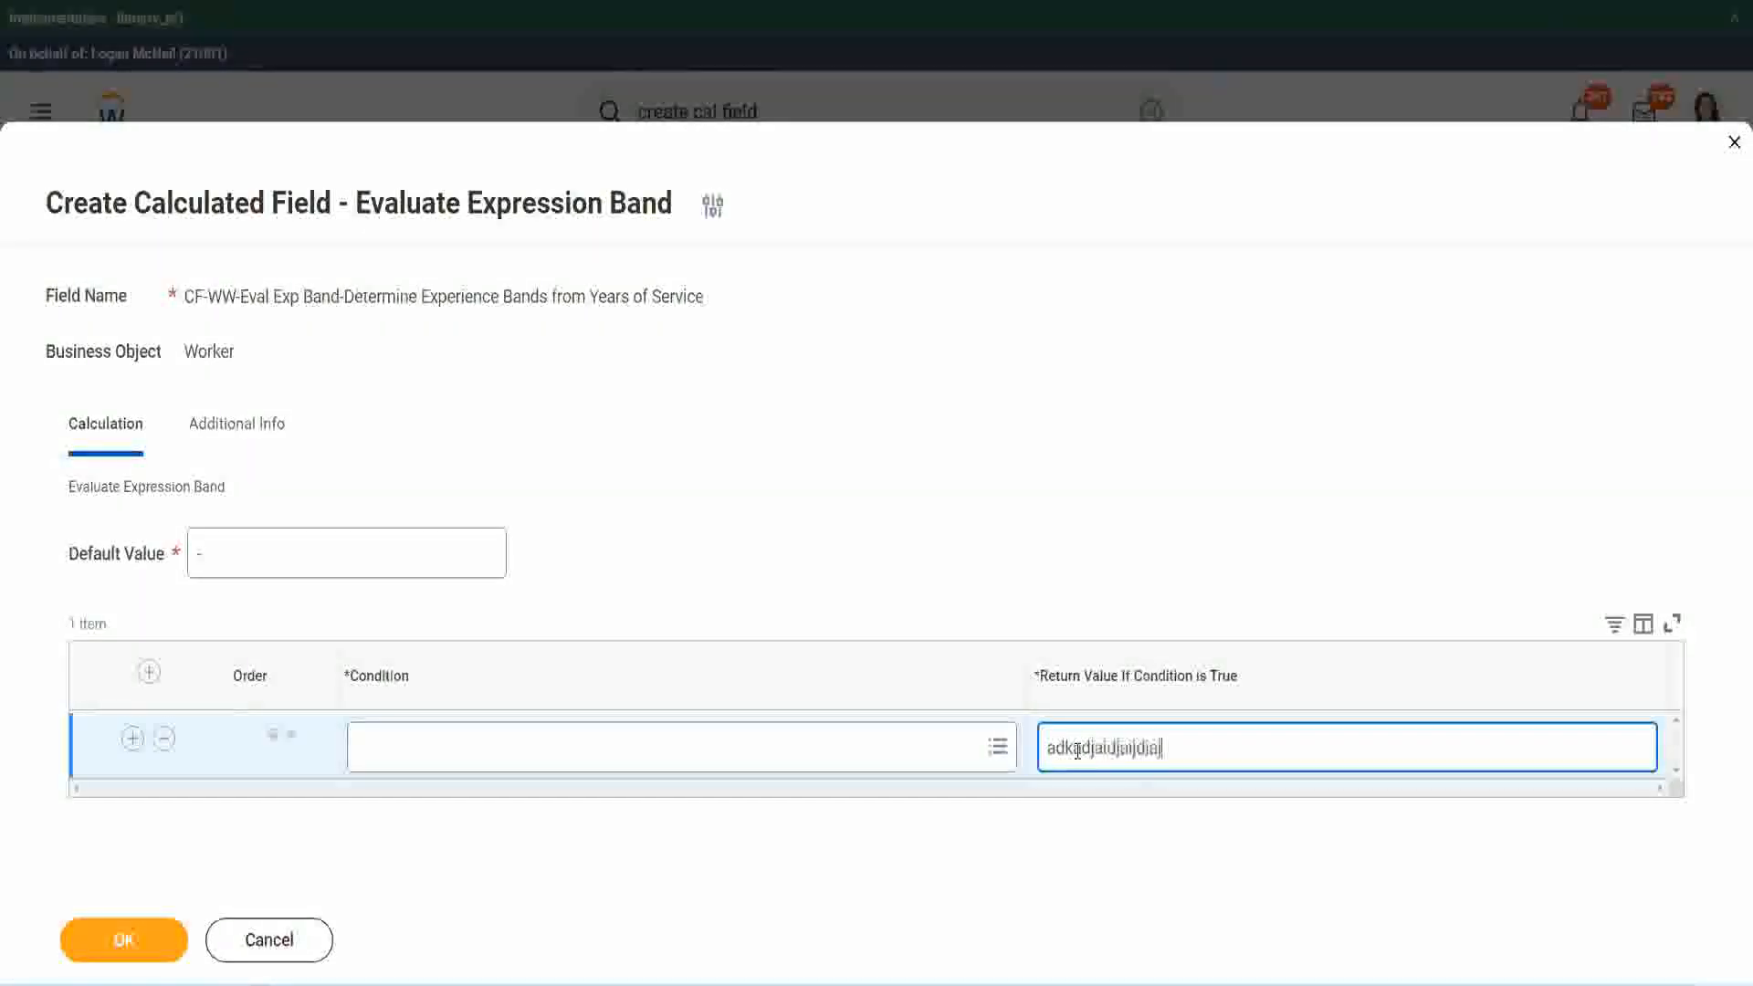
{"action": "key", "text": "BackSpace"}
{"action": "key", "text": "BackSpace"}
{"action": "key", "text": "BackSpace"}
{"action": "key", "text": "BackSpace"}
{"action": "key", "text": "BackSpace"}
{"action": "key", "text": "BackSpace"}
{"action": "key", "text": "BackSpace"}
{"action": "key", "text": "BackSpace"}
{"action": "key", "text": "BackSpace"}
{"action": "key", "text": "BackSpace"}
{"action": "key", "text": "BackSpace"}
{"action": "key", "text": "BackSpace"}
{"action": "key", "text": "BackSpace"}
{"action": "key", "text": "BackSpace"}
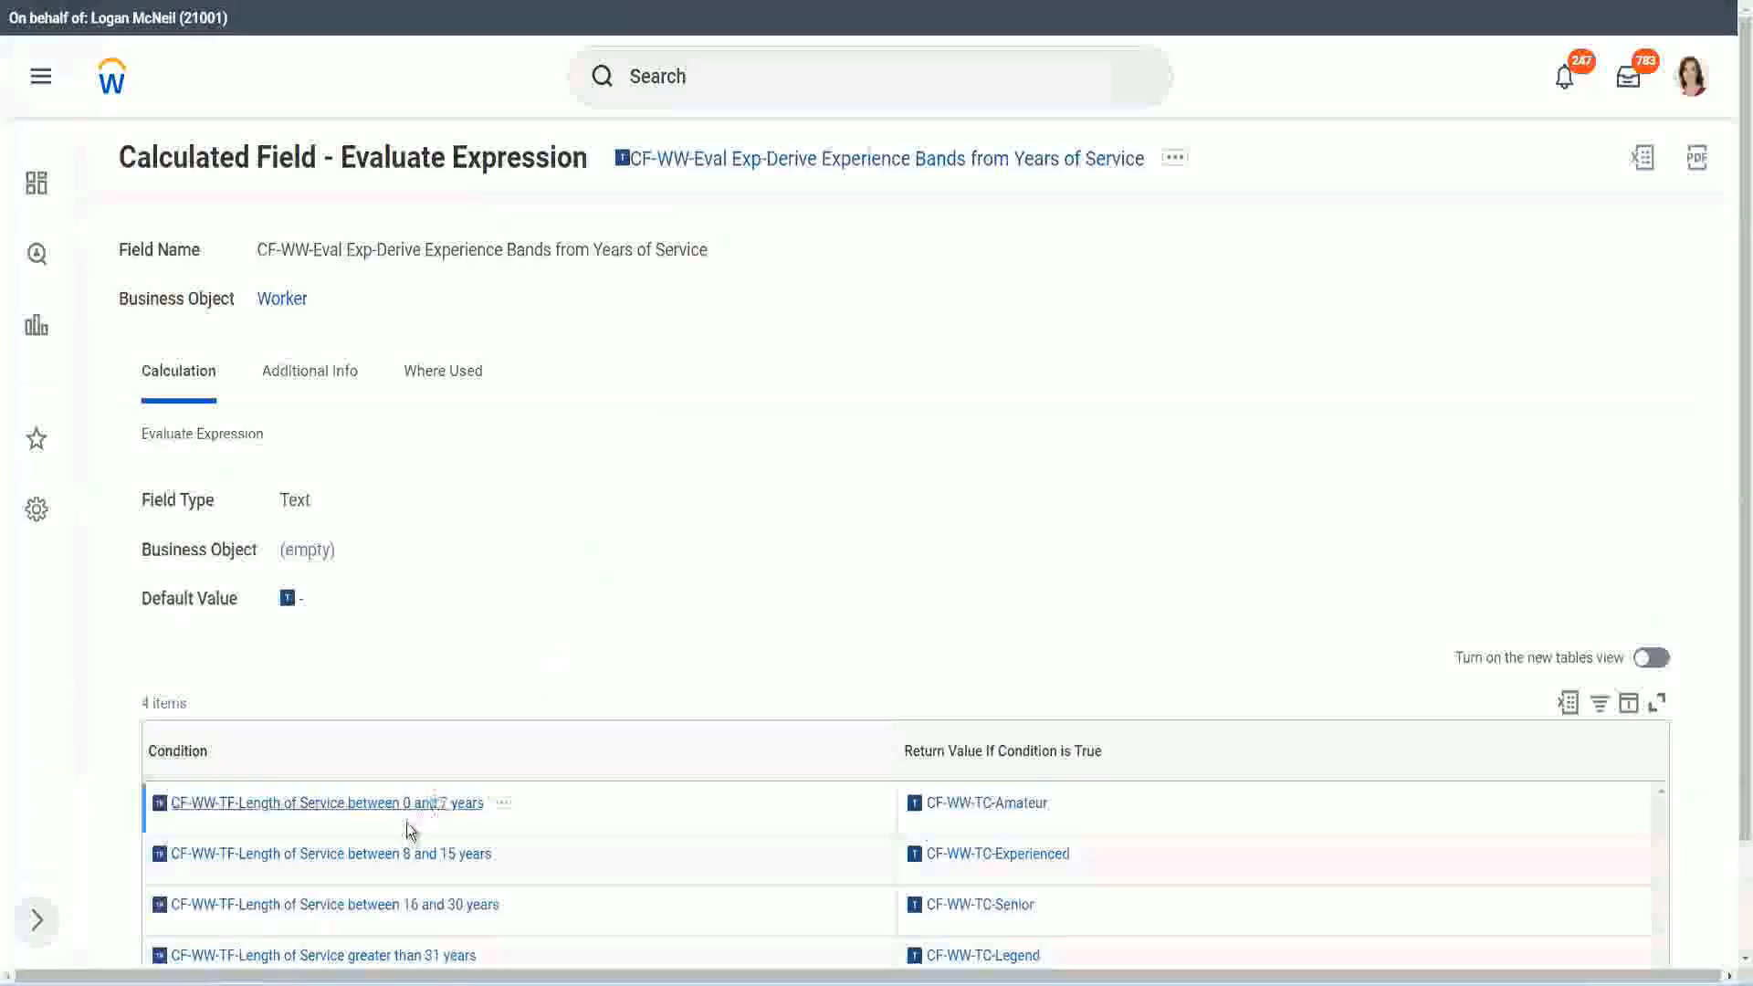
Set the first row's condition to CF-WW-TF-Length of Service between 0 and 7 years, copied from the existing calculated field, with return value "Amateur".
{"action": "right_click", "coordinate": [404, 817]}
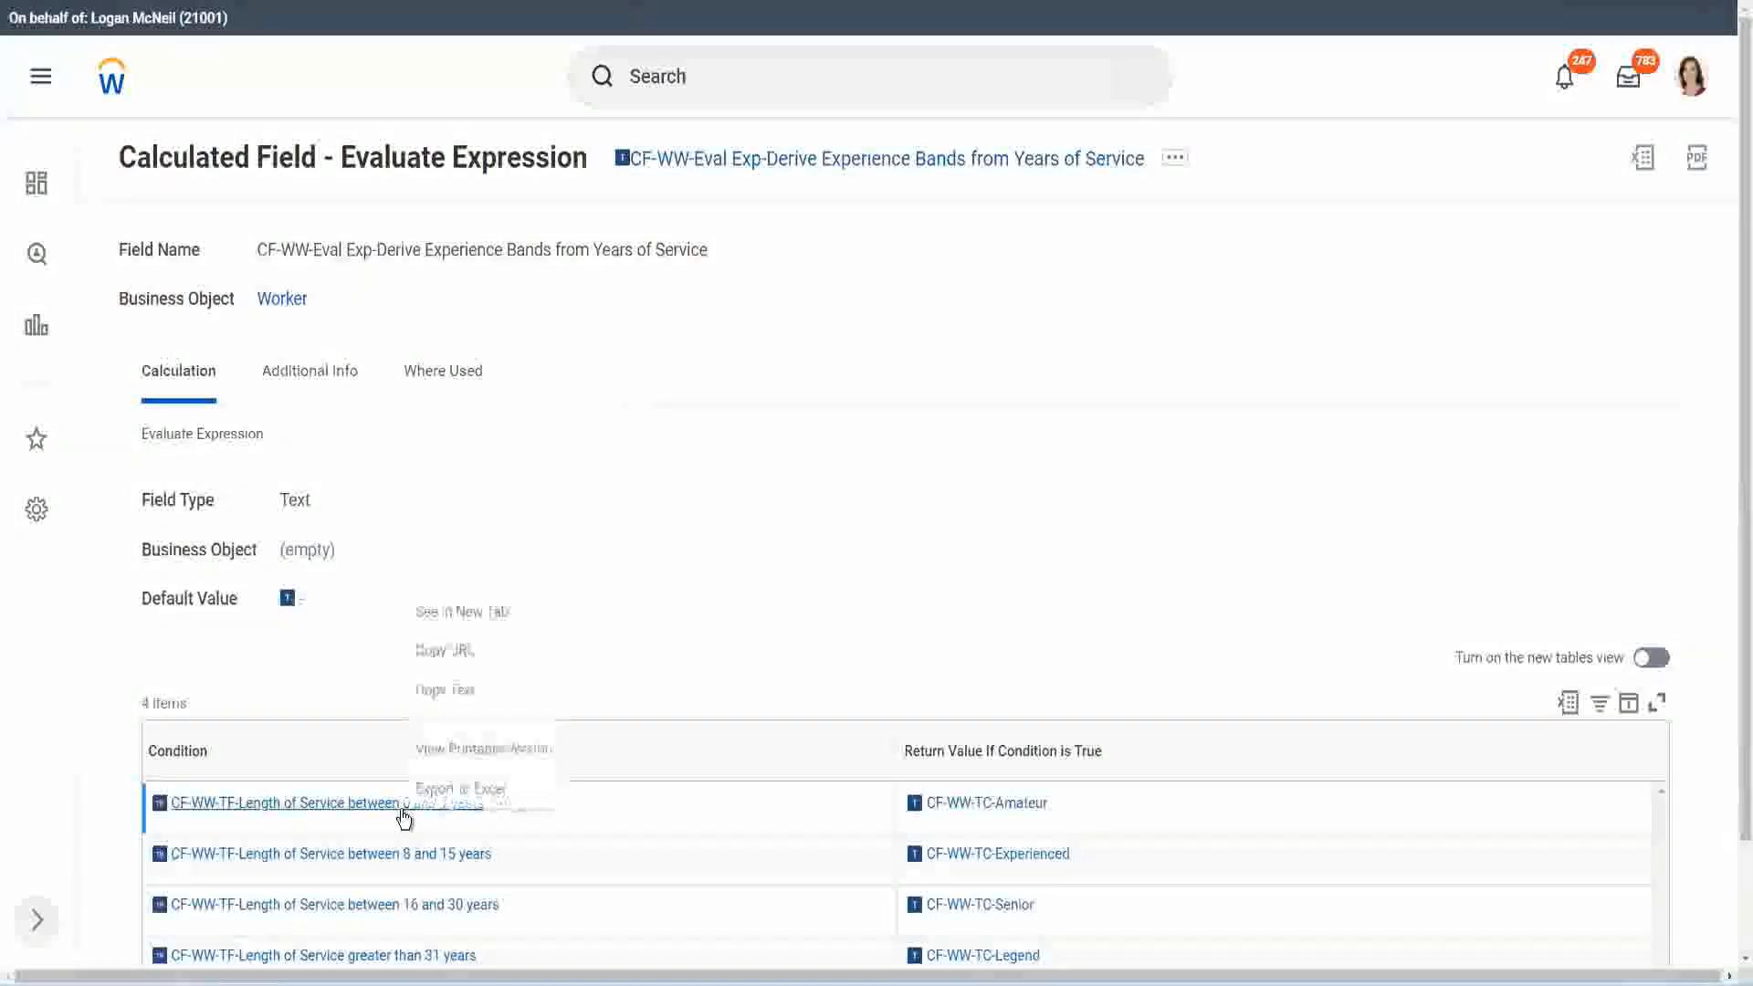
{"action": "left_click", "coordinate": [476, 691]}
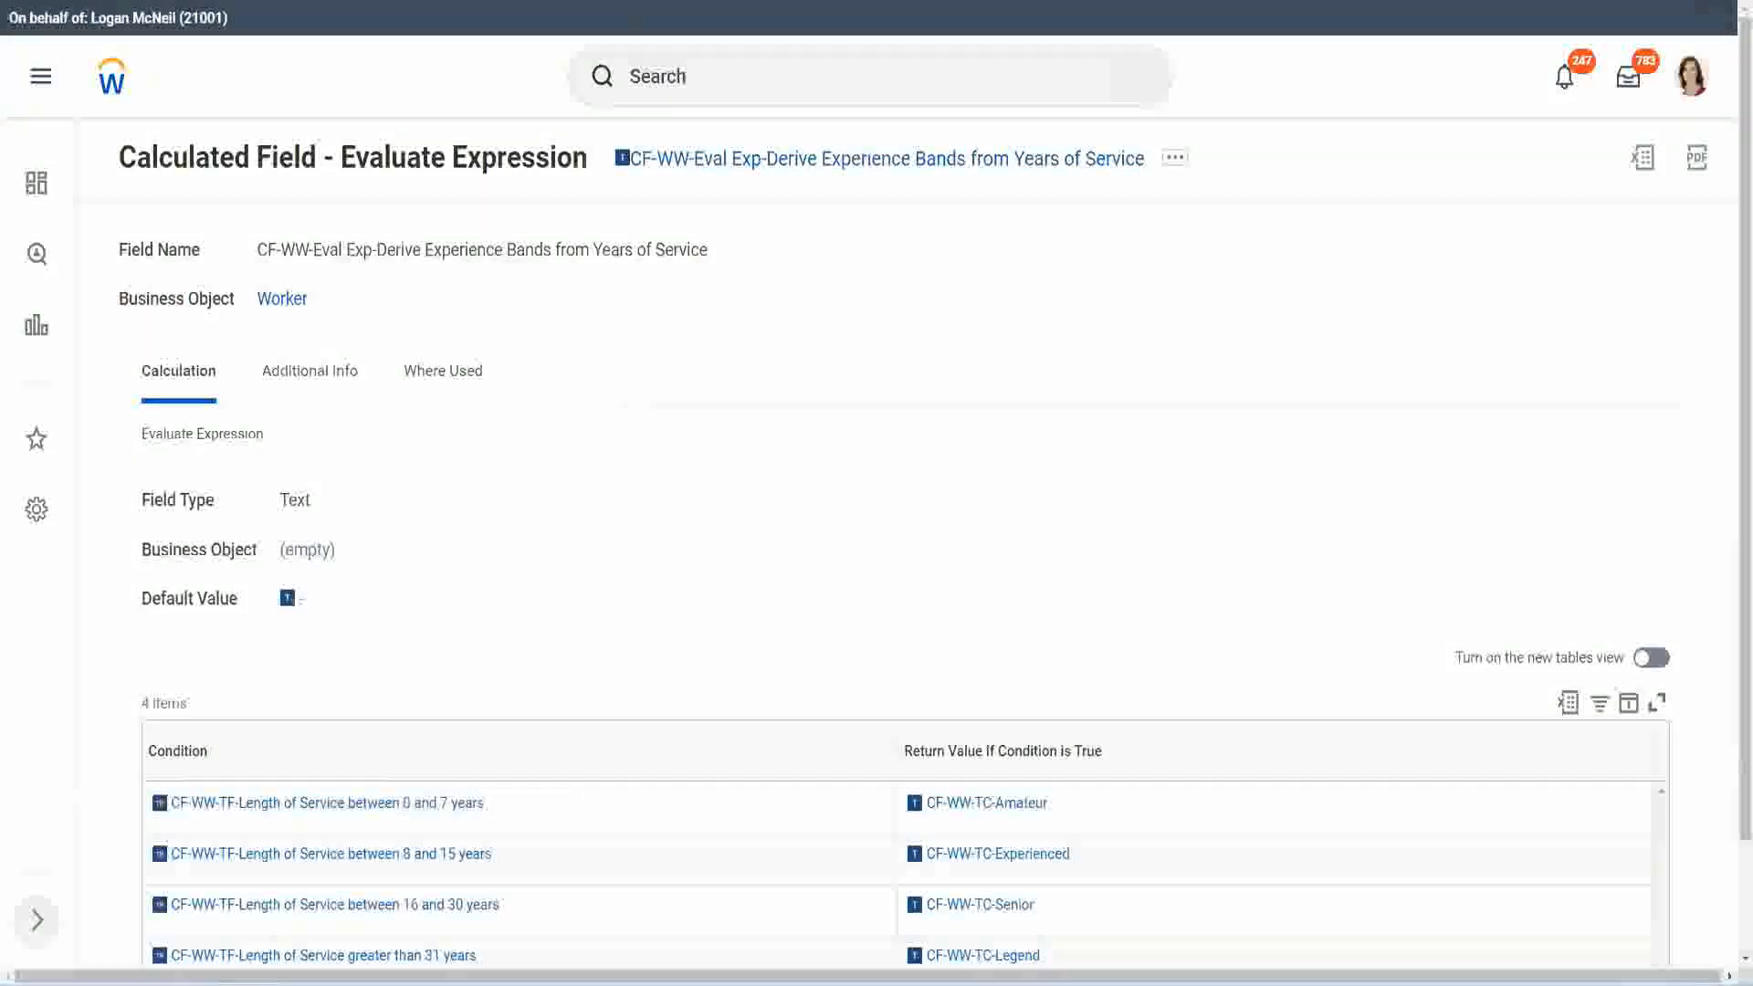
{"action": "key", "text": "alt+Tab"}
{"action": "left_click", "coordinate": [442, 751]}
{"action": "key", "text": "ctrl+v"}
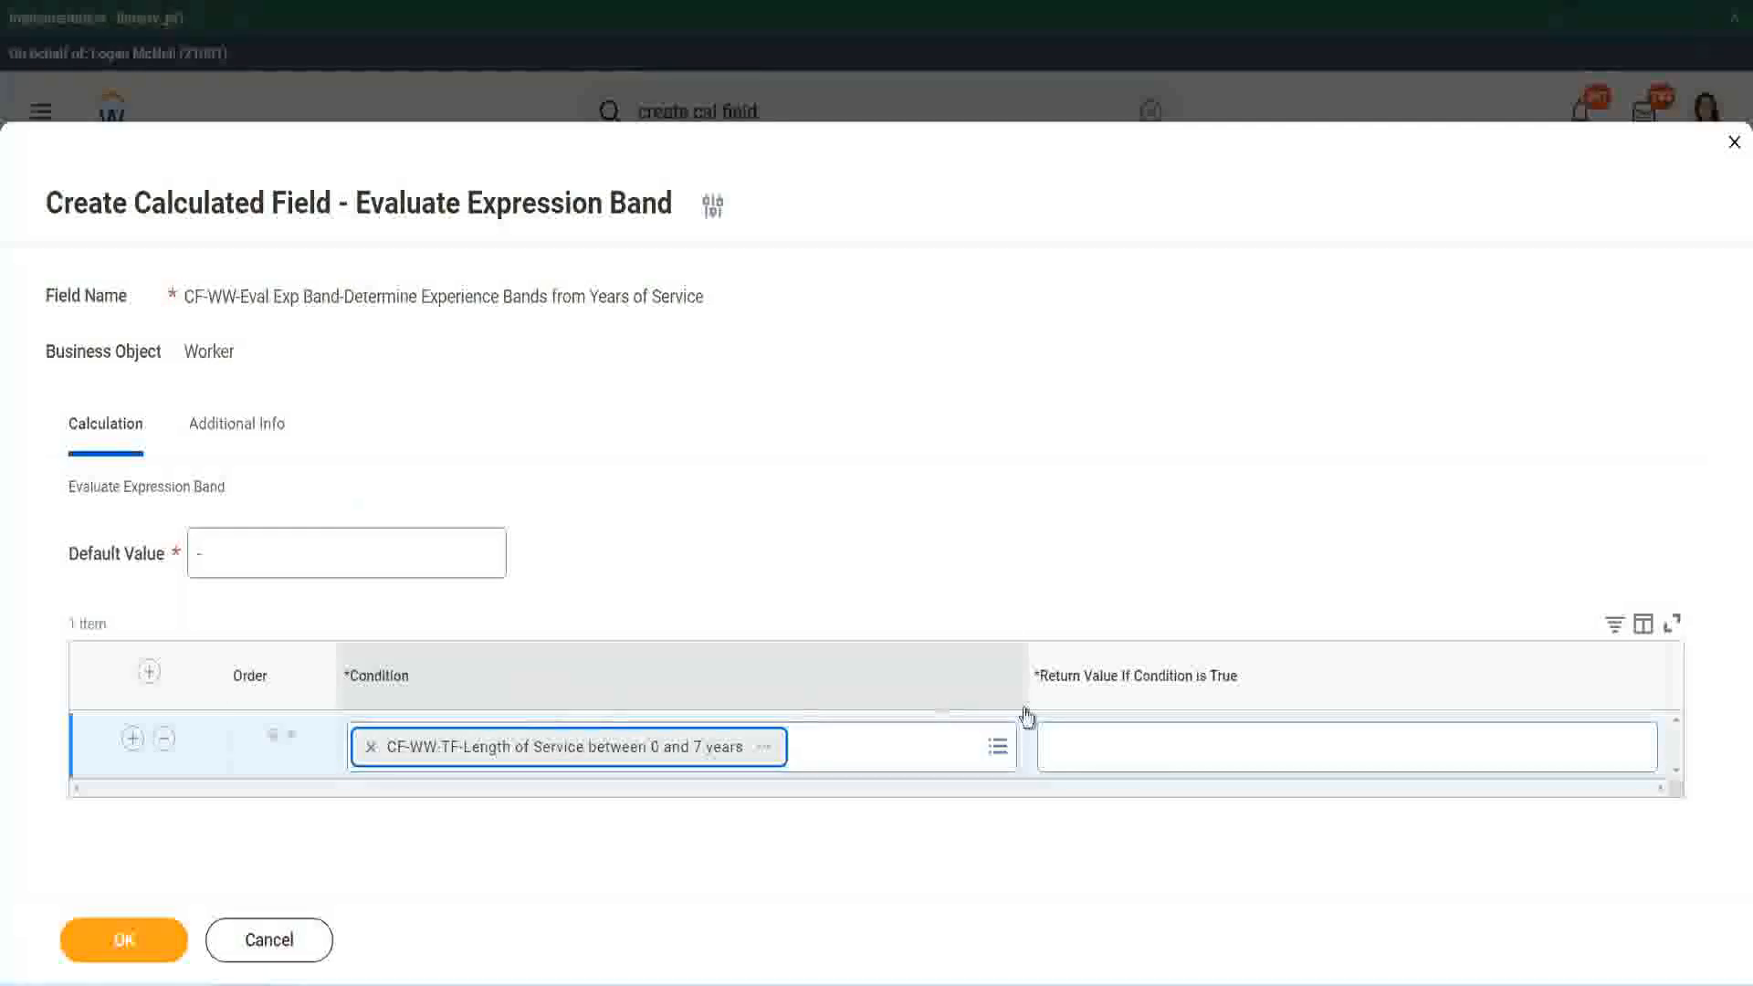
{"action": "left_click", "coordinate": [1108, 730]}
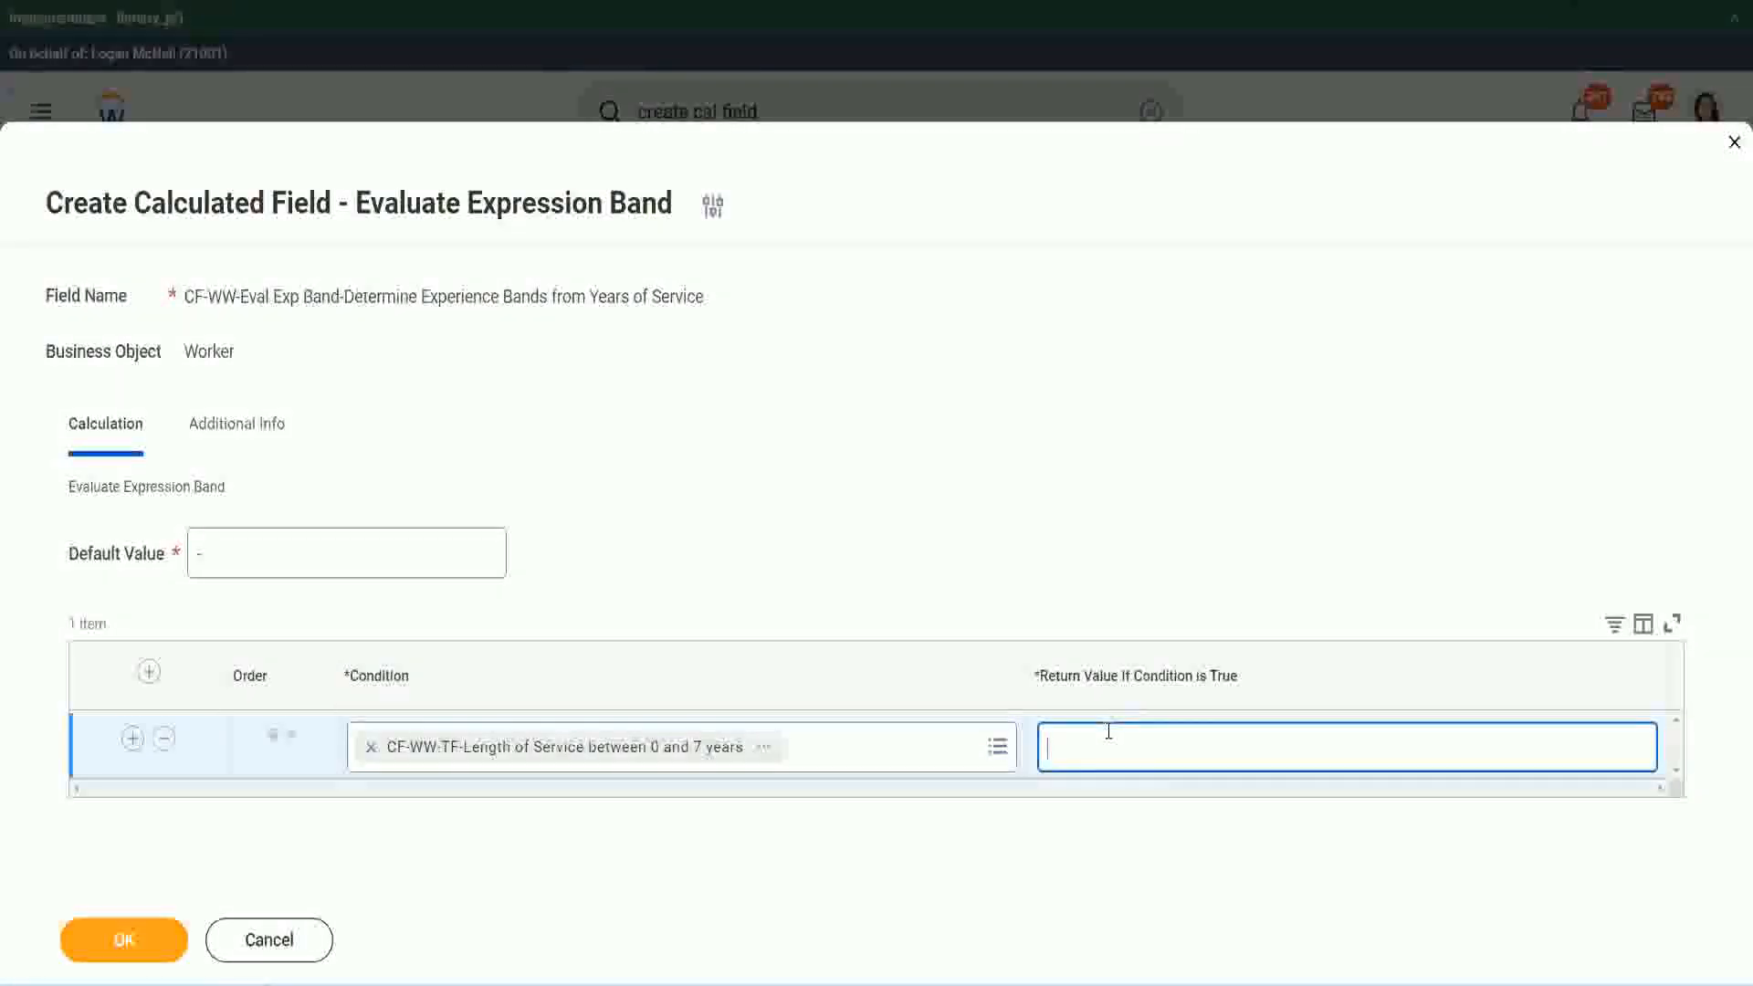
{"action": "type", "text": "Amateur"}
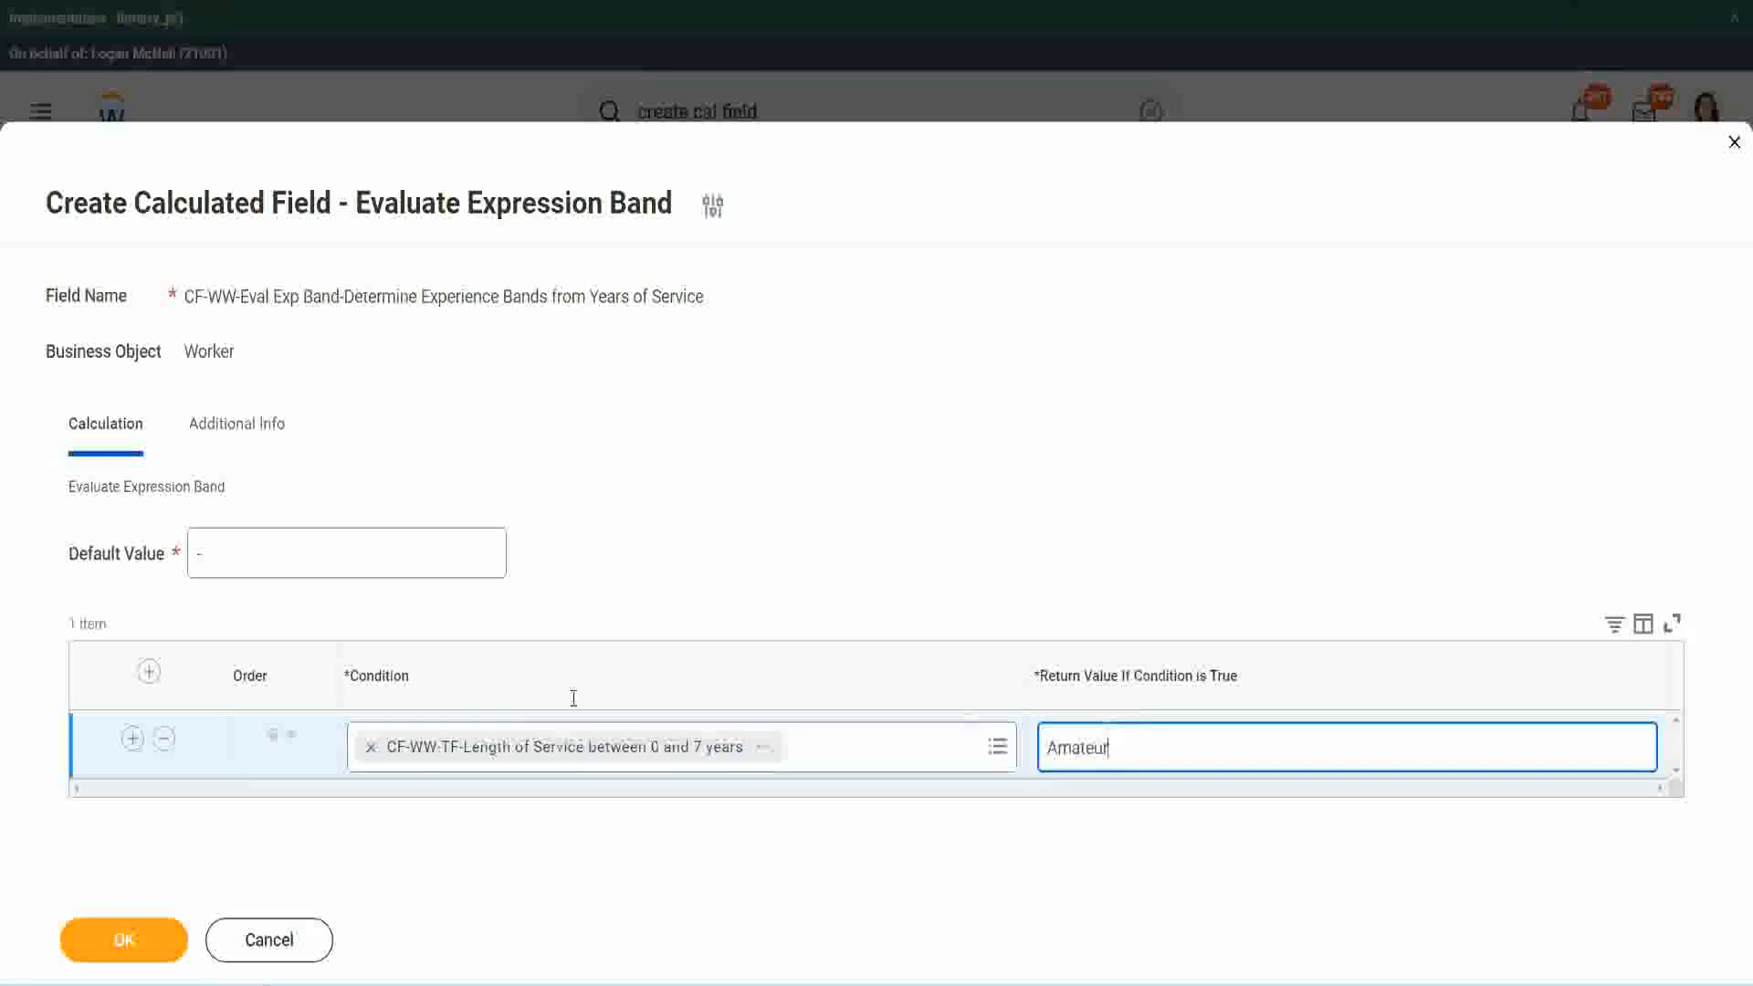
Add three more empty condition rows below the Amateur row.
{"action": "left_click", "coordinate": [132, 737]}
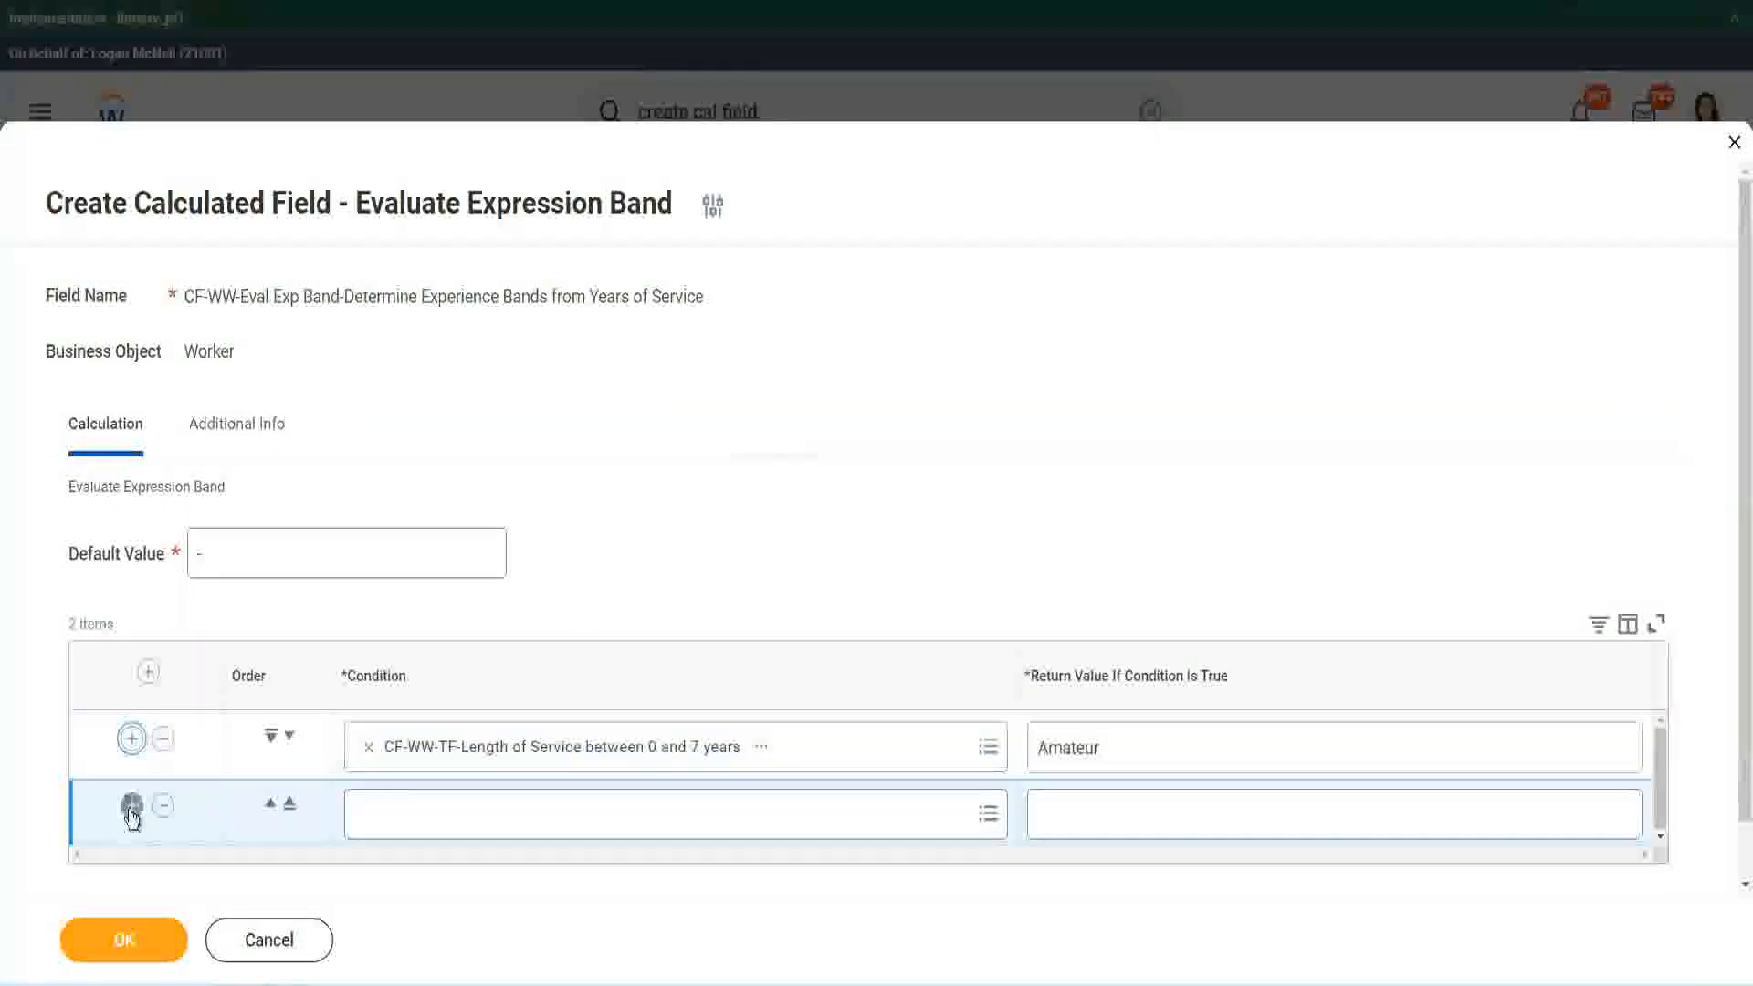
{"action": "left_click", "coordinate": [132, 807]}
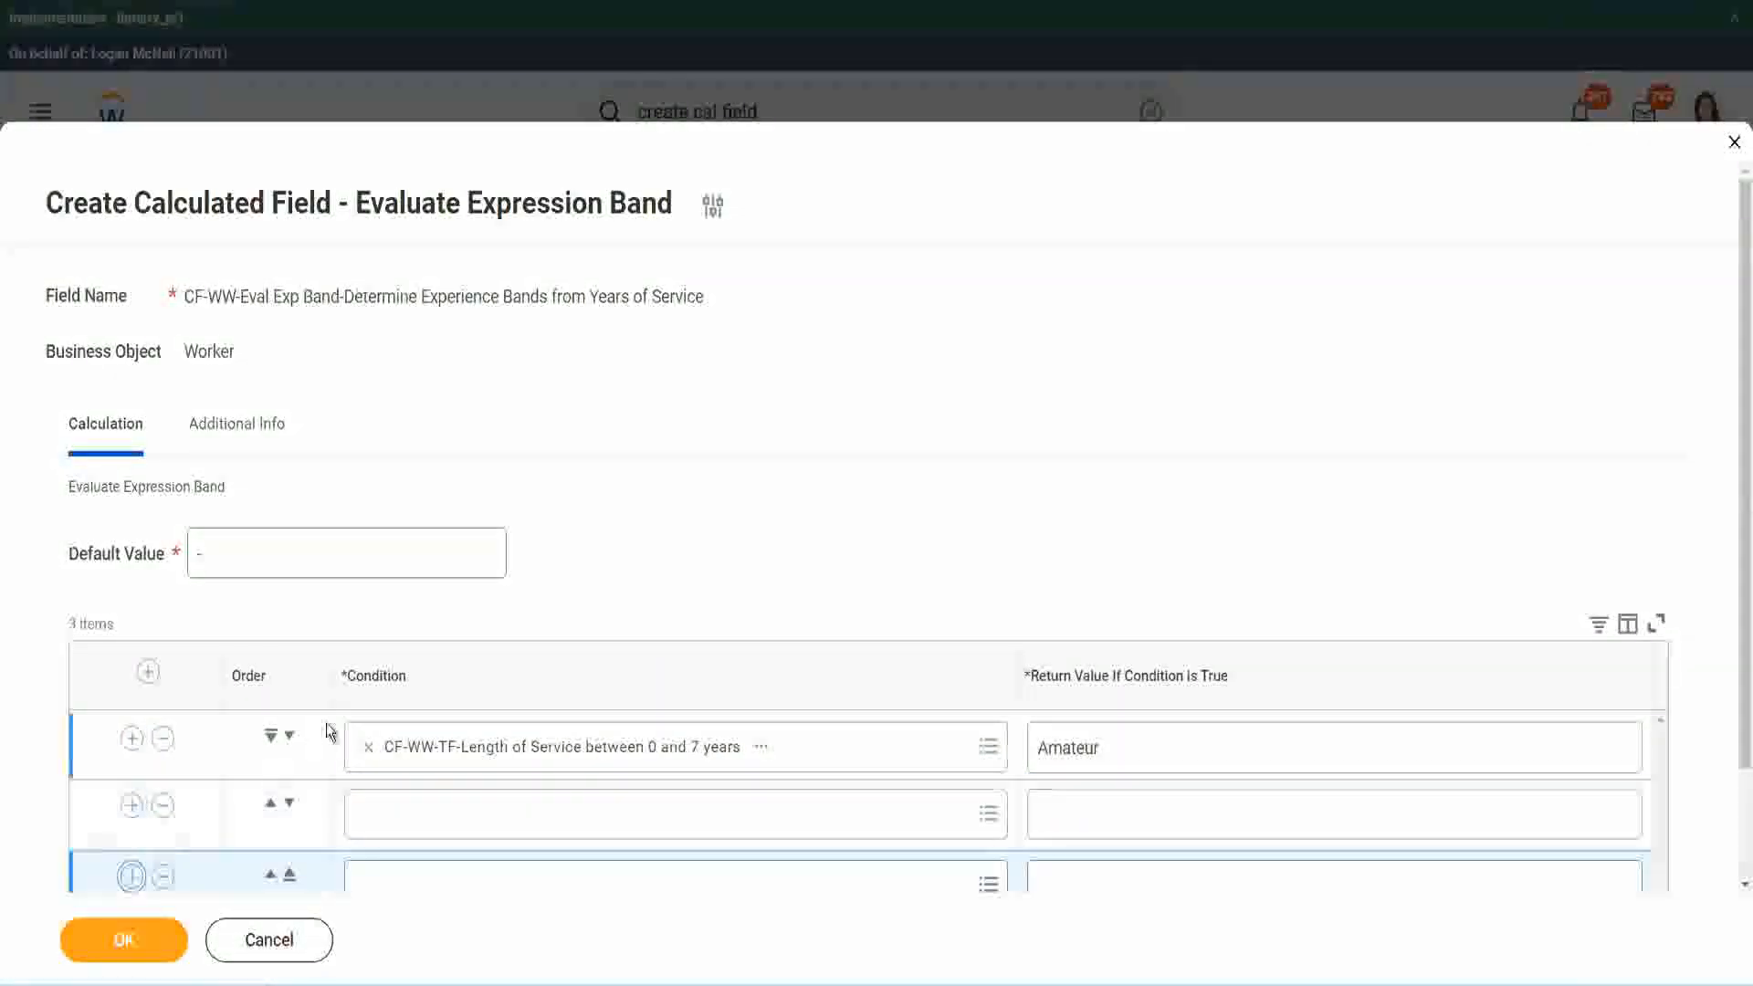
{"action": "scroll", "coordinate": [310, 739], "scroll_direction": "down", "scroll_amount": 2}
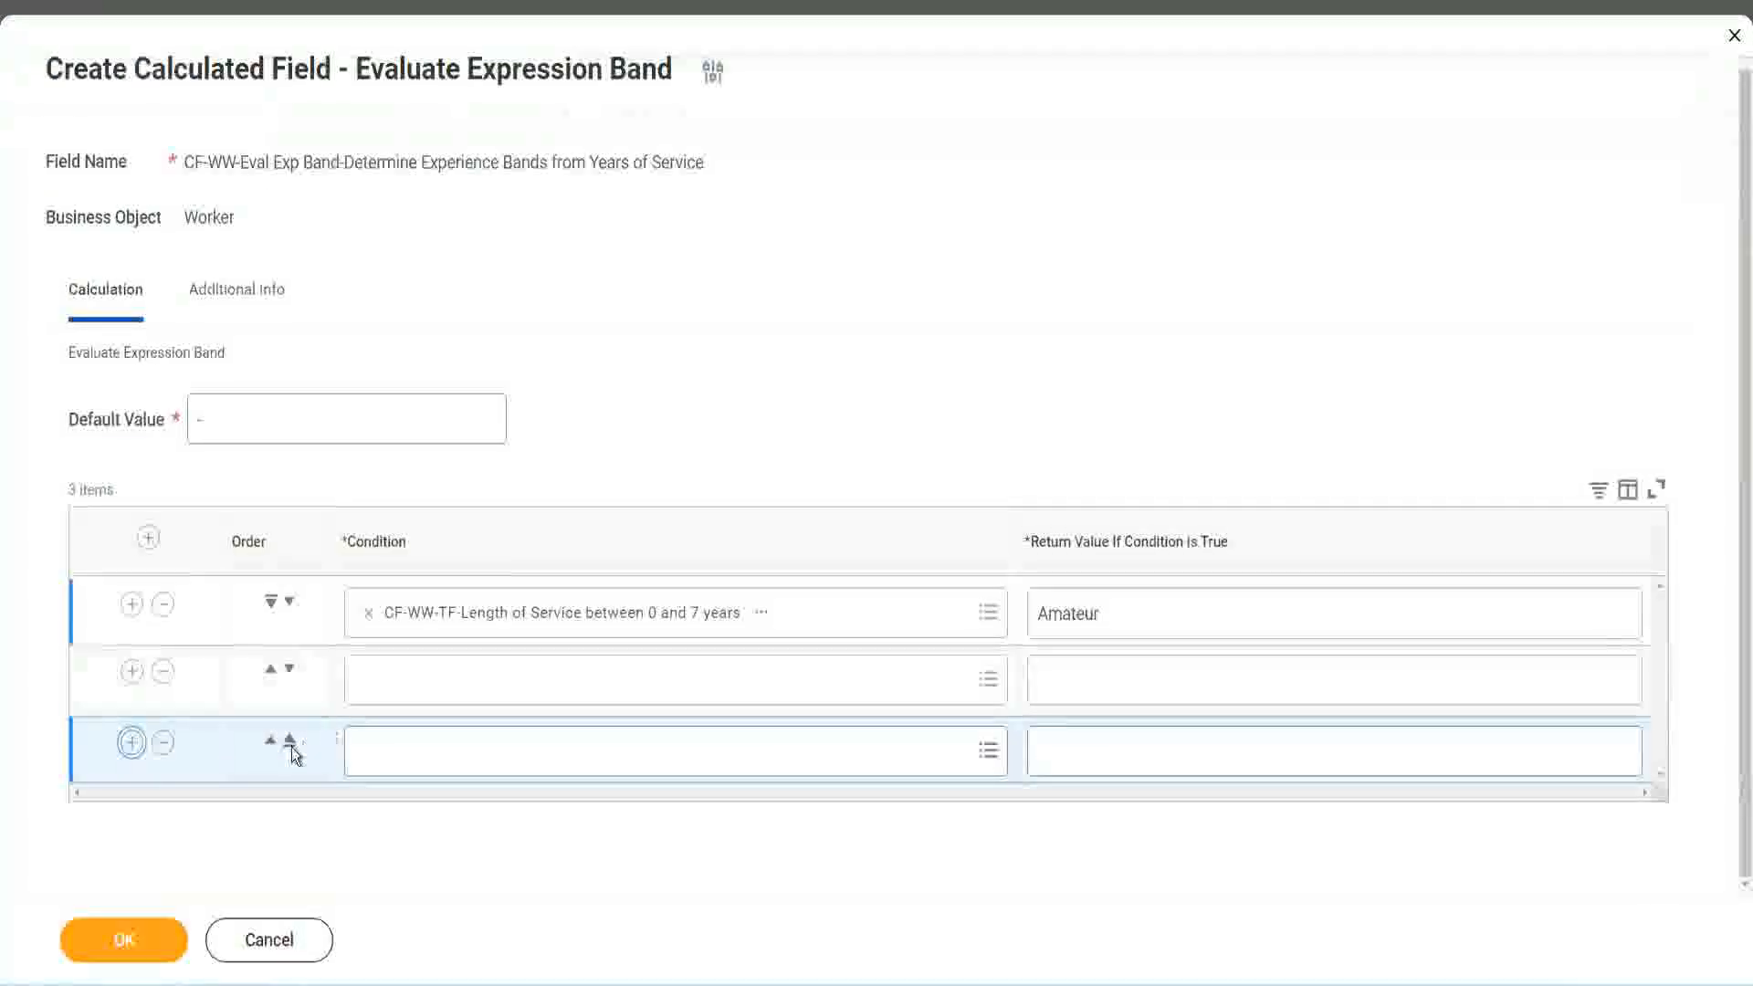
{"action": "left_click", "coordinate": [132, 741]}
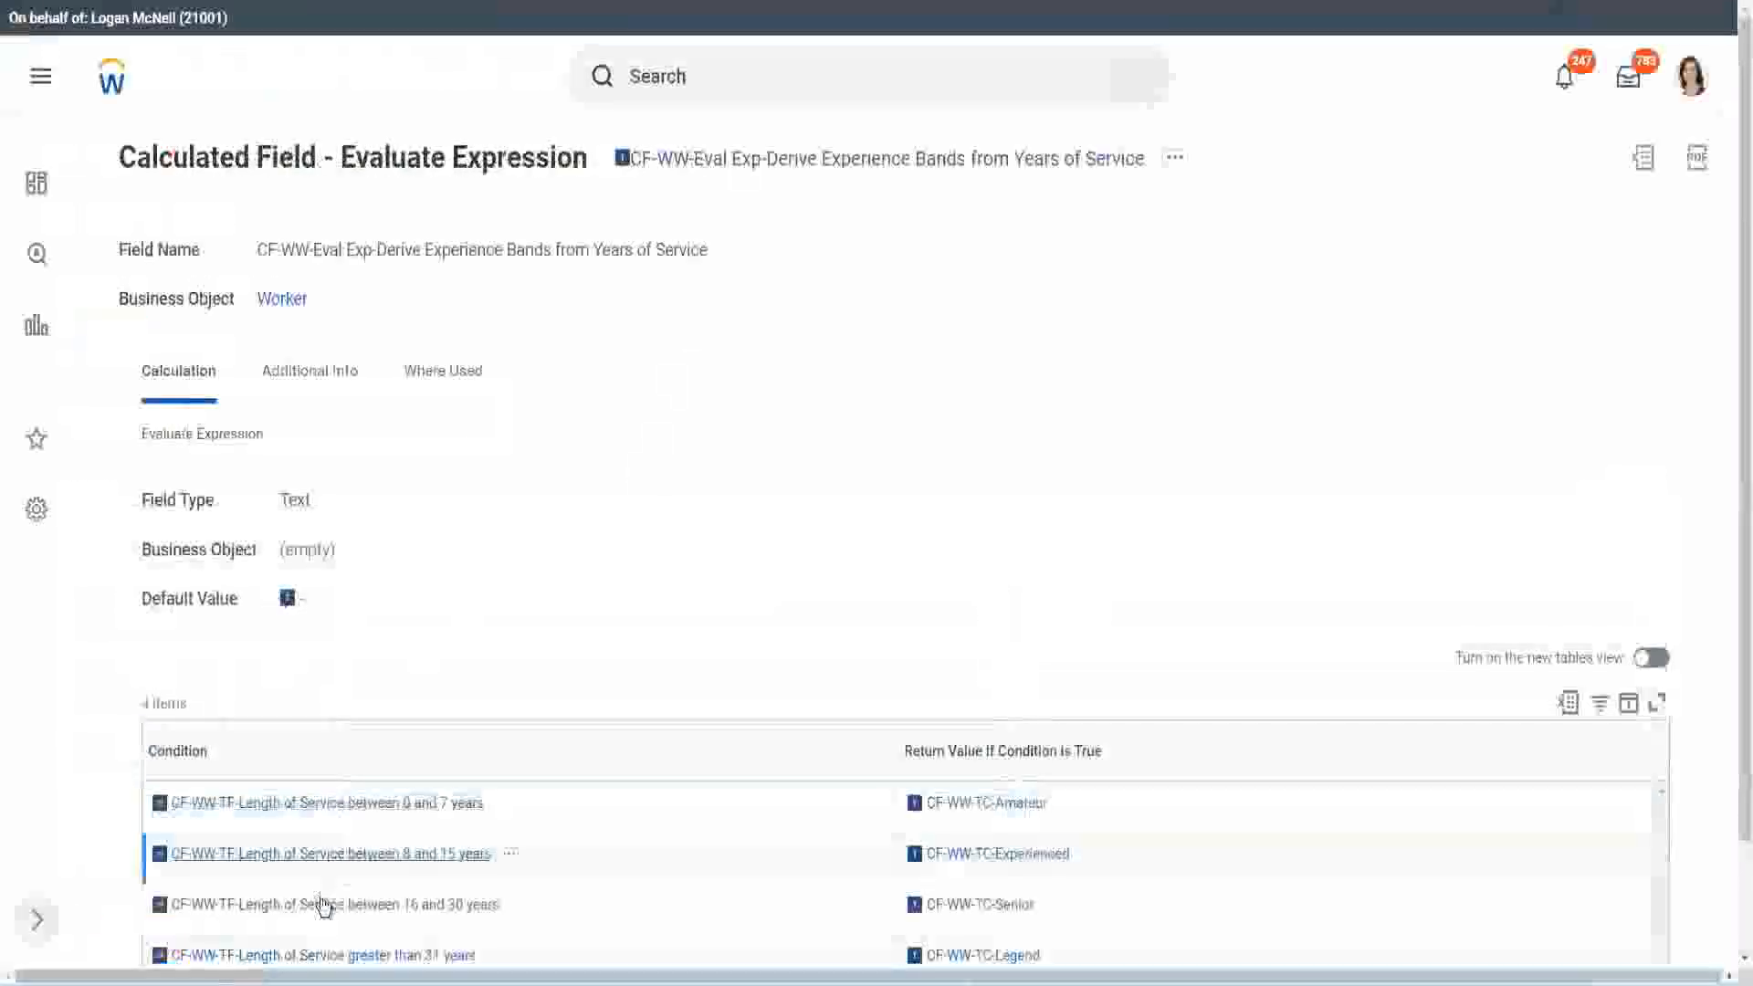
Copy the condition CF-WW-TF-Length of Service between 16 and 30 years into the second row and move that row down to third place.
{"action": "right_click", "coordinate": [321, 904]}
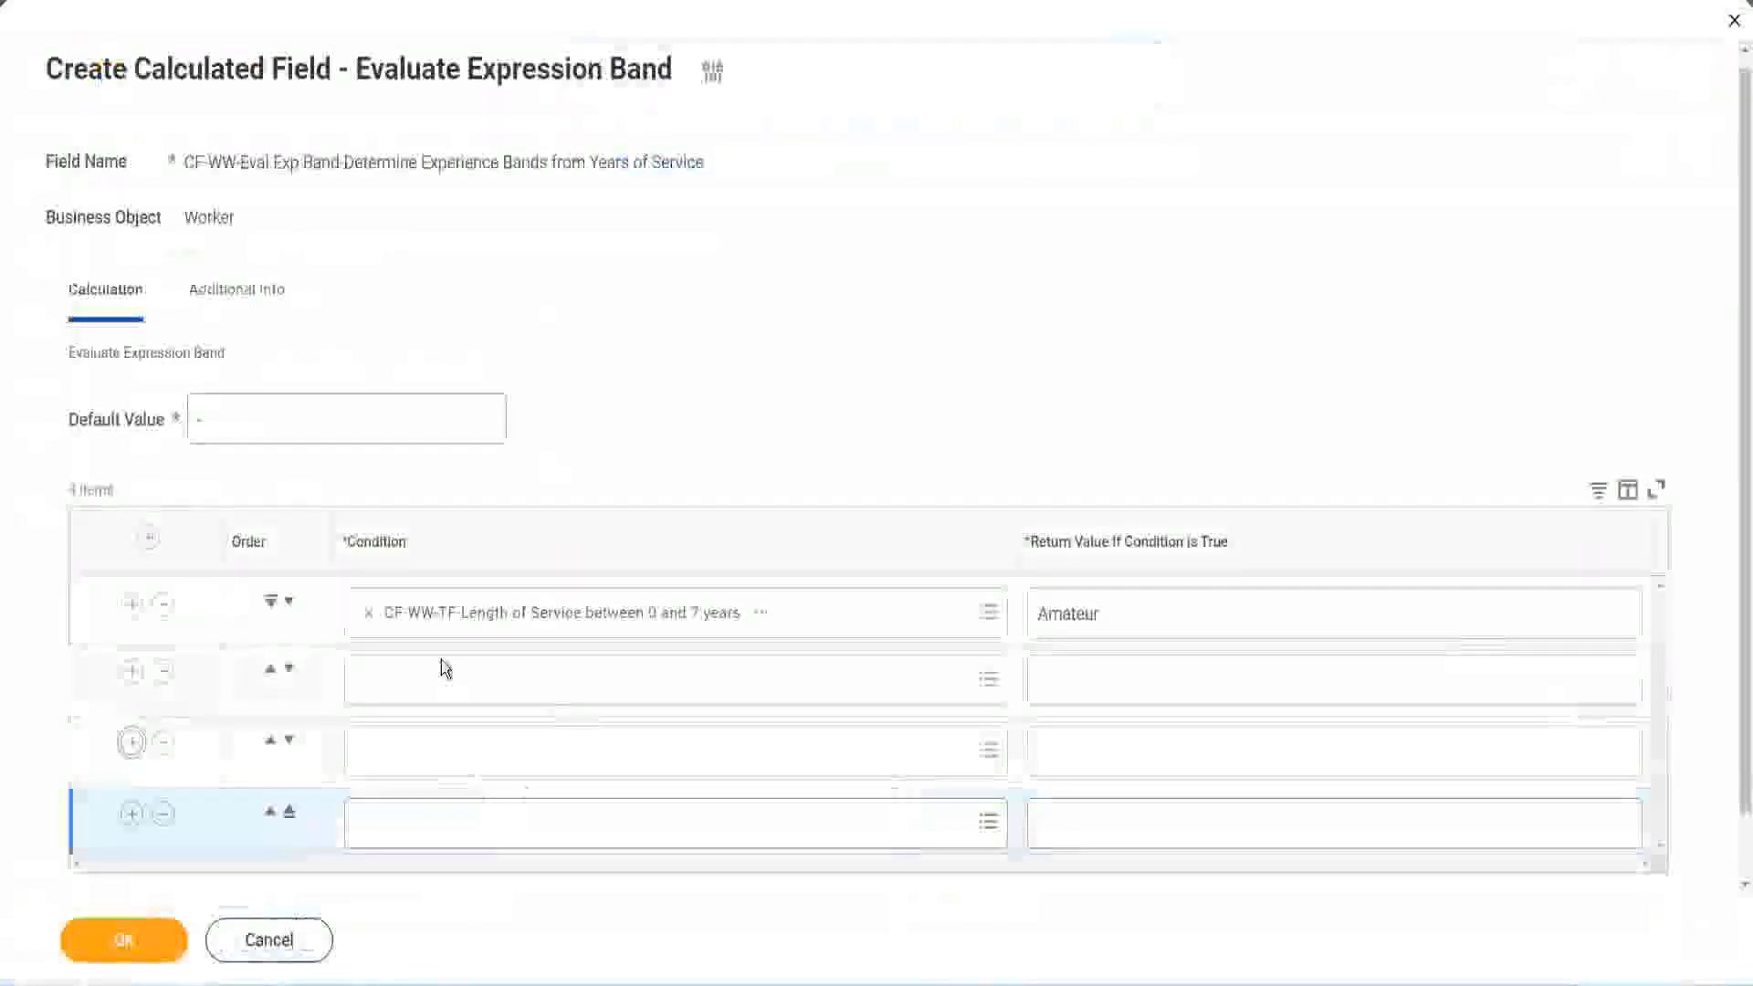
{"action": "left_click", "coordinate": [443, 675]}
{"action": "key", "text": "ctrl+v"}
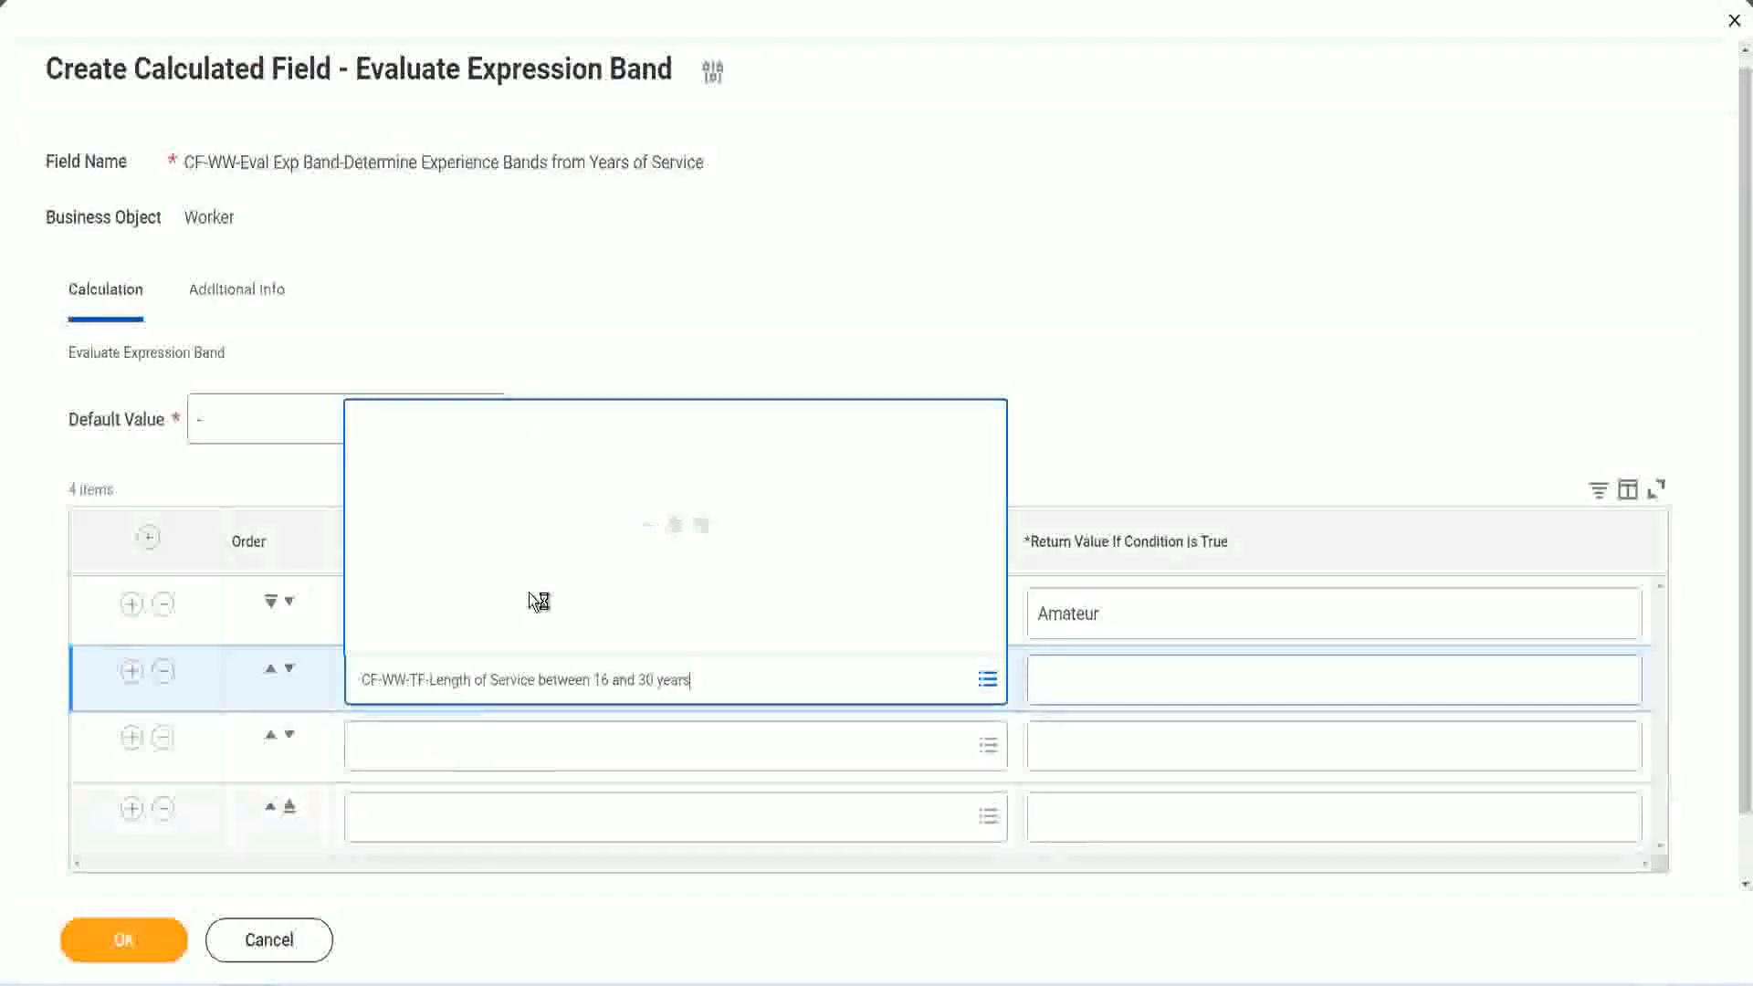
{"action": "left_click", "coordinate": [289, 670]}
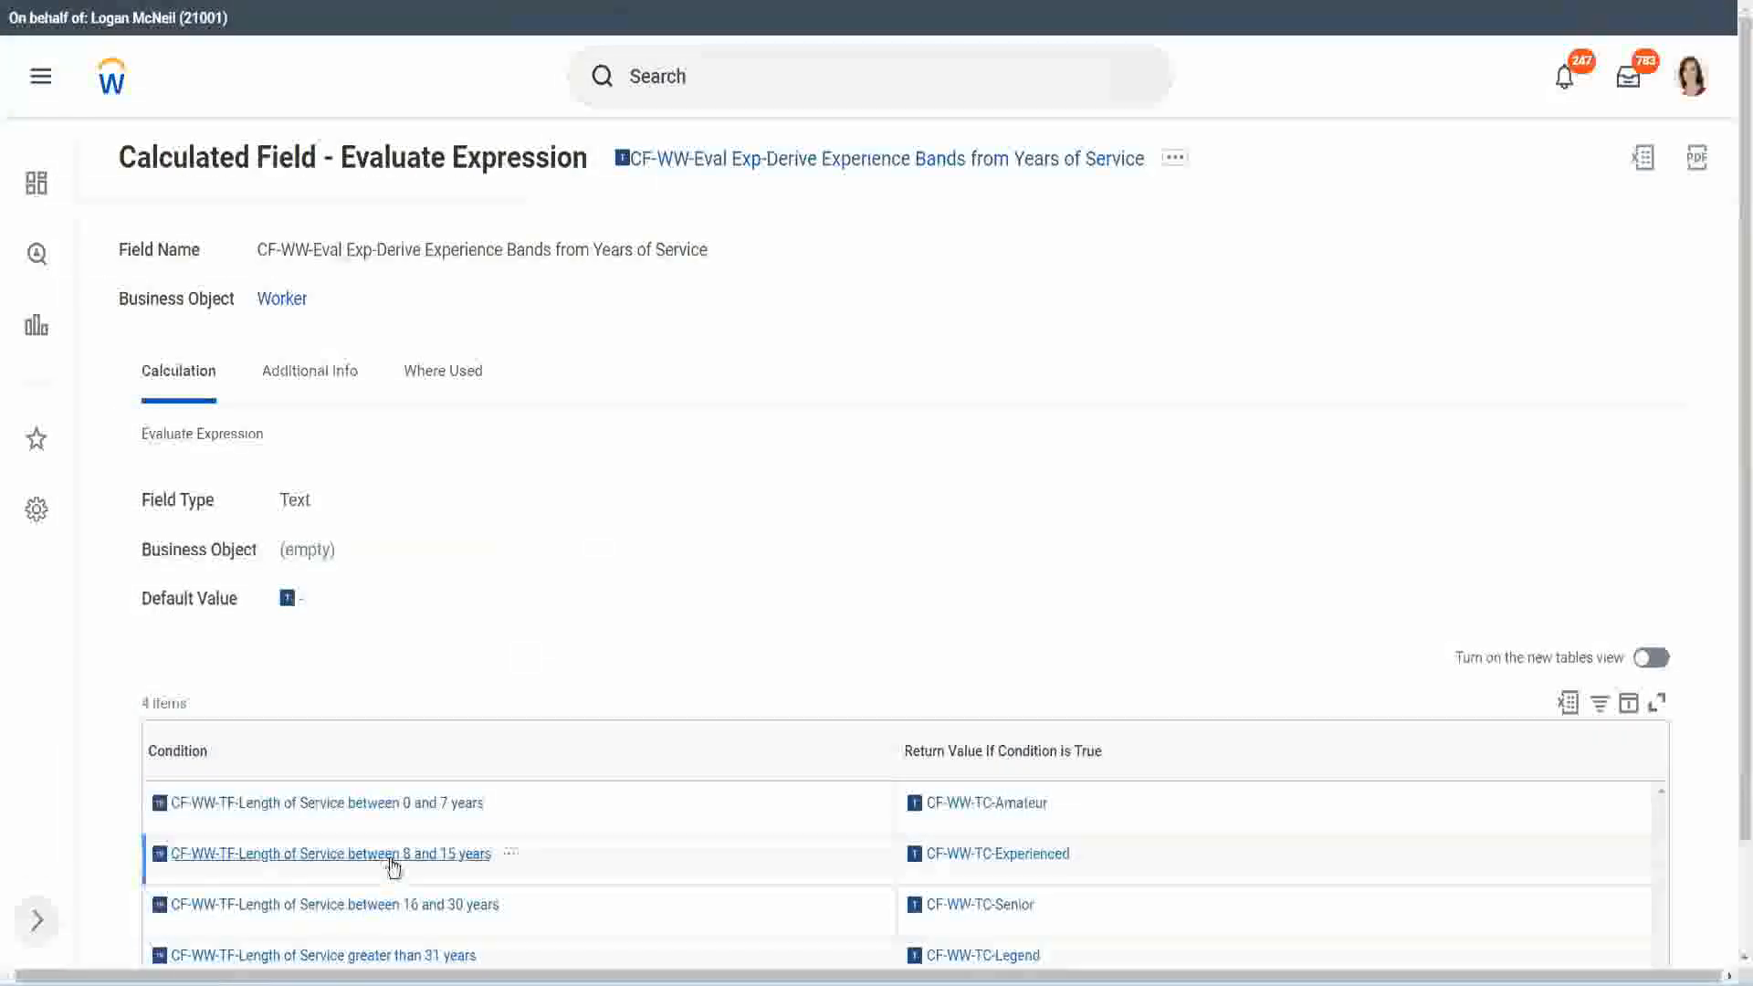
Copy the condition CF-WW-TF-Length of Service between 8 and 15 years from the existing calculated field into the empty second row.
{"action": "right_click", "coordinate": [393, 863]}
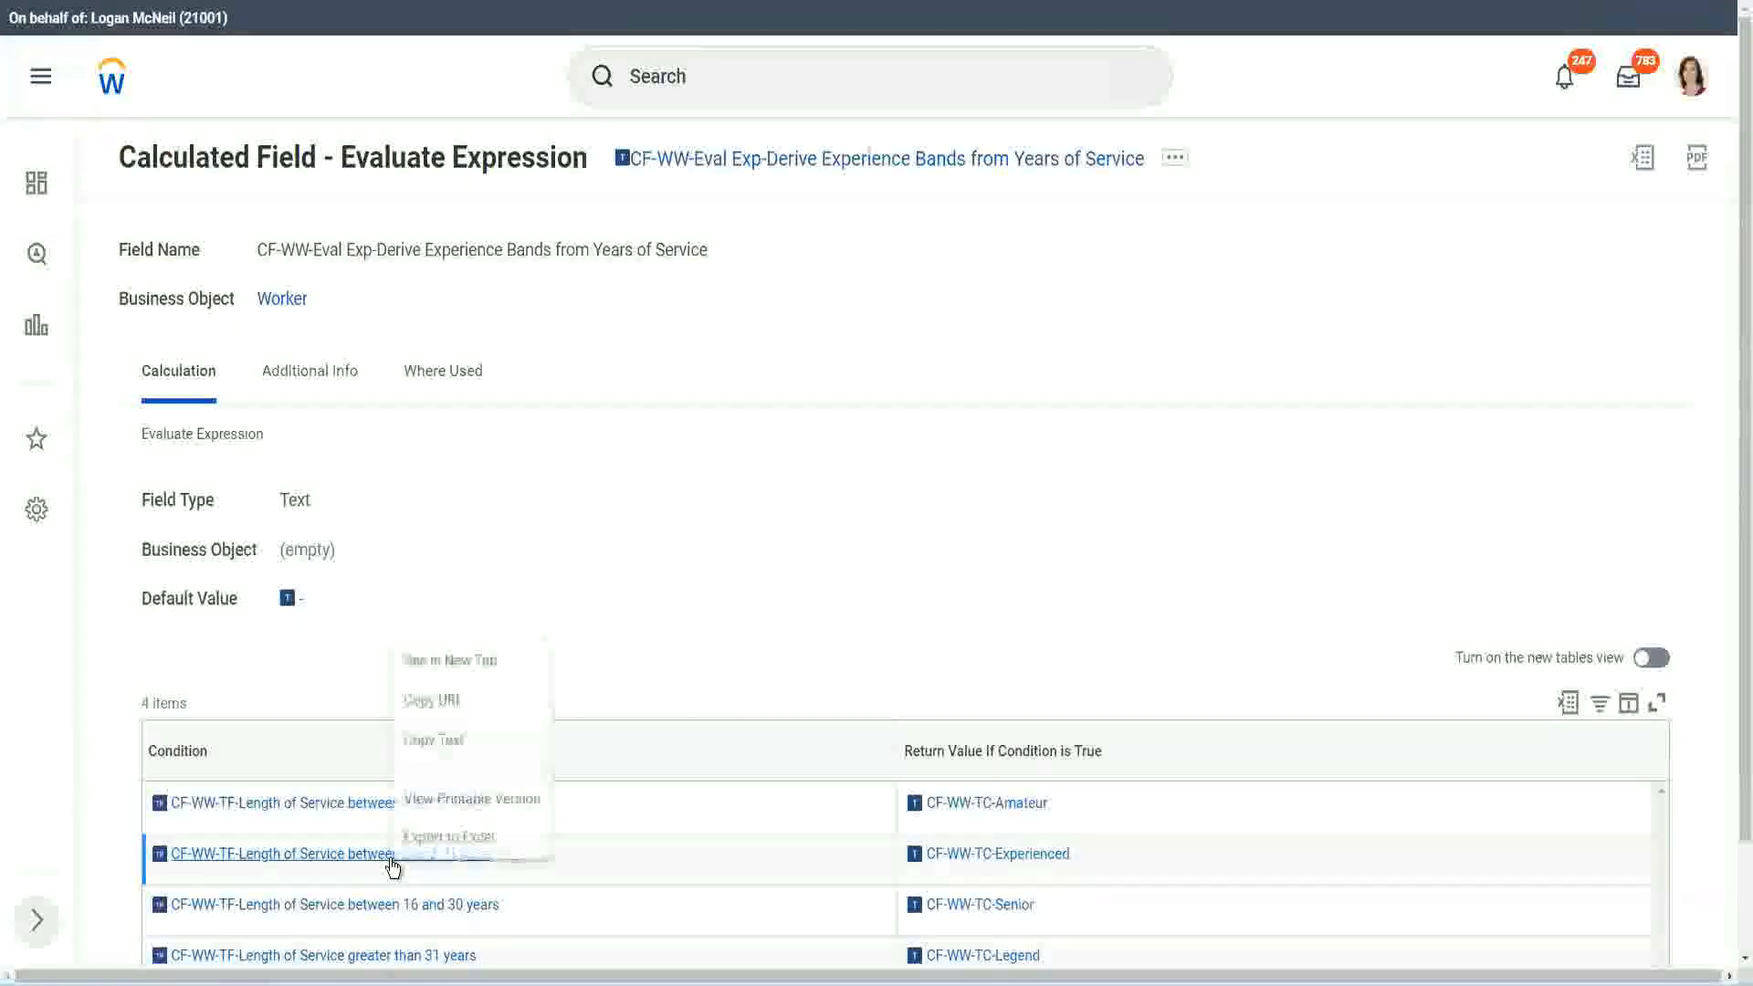
{"action": "left_click", "coordinate": [447, 738]}
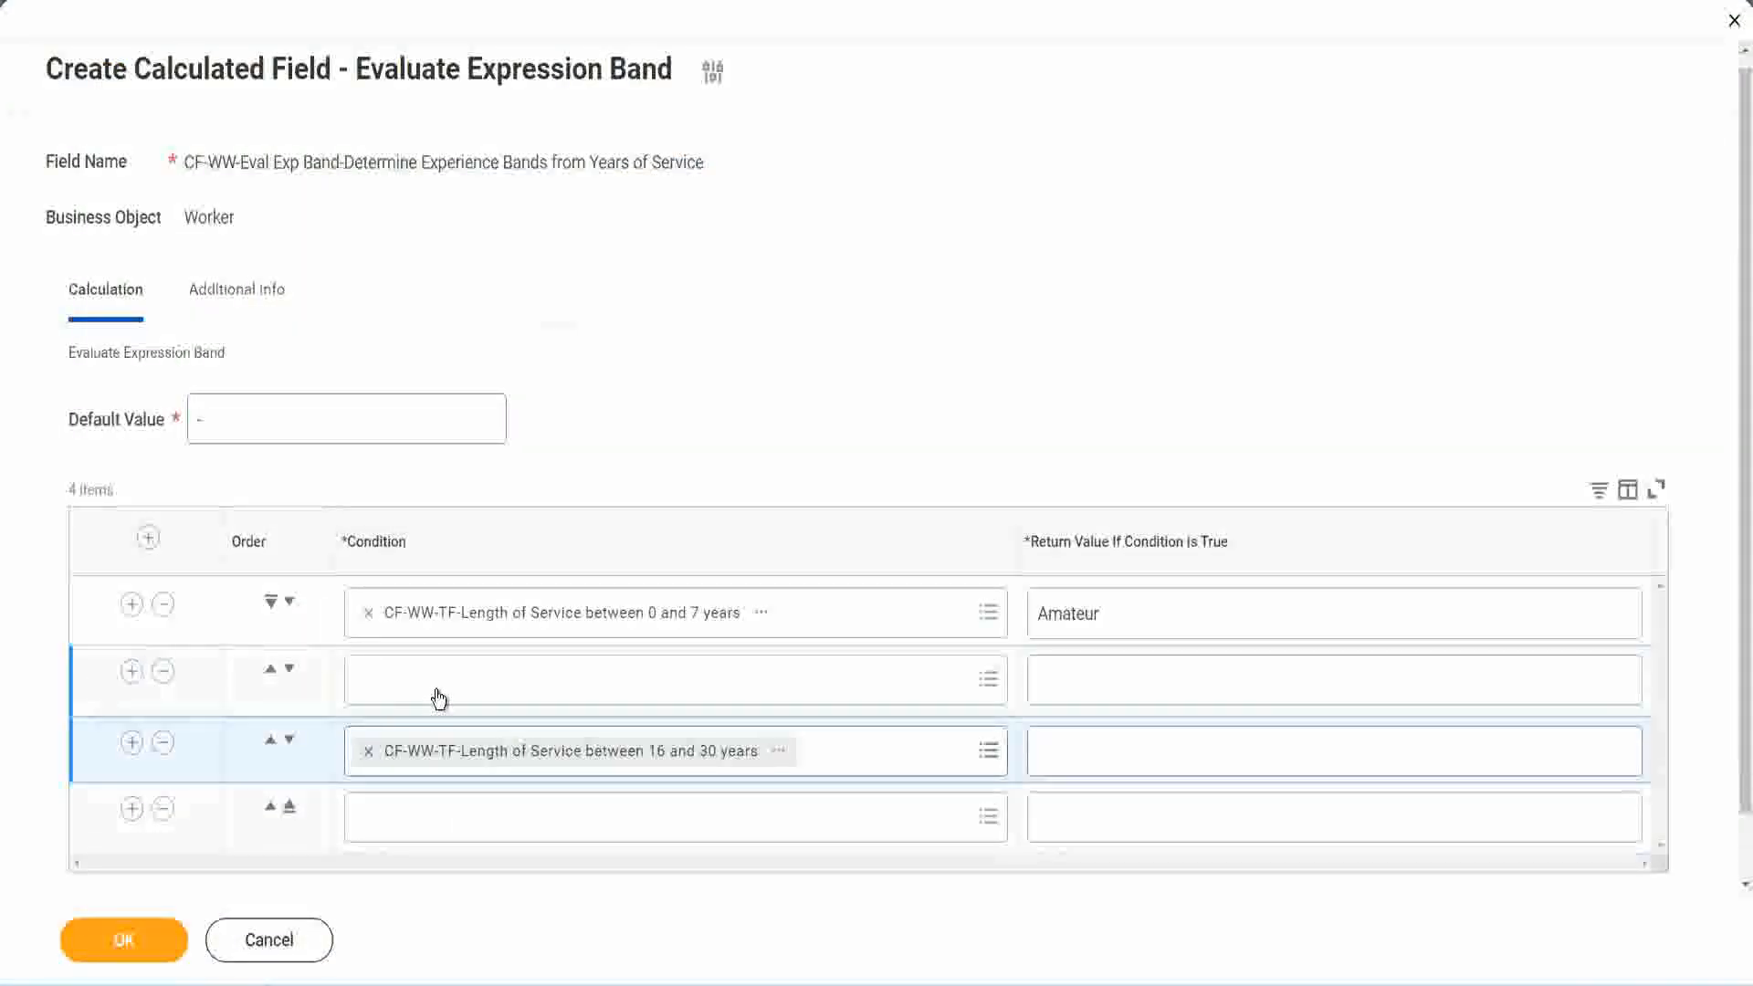
{"action": "left_click", "coordinate": [438, 698]}
{"action": "key", "text": "ctrl+v"}
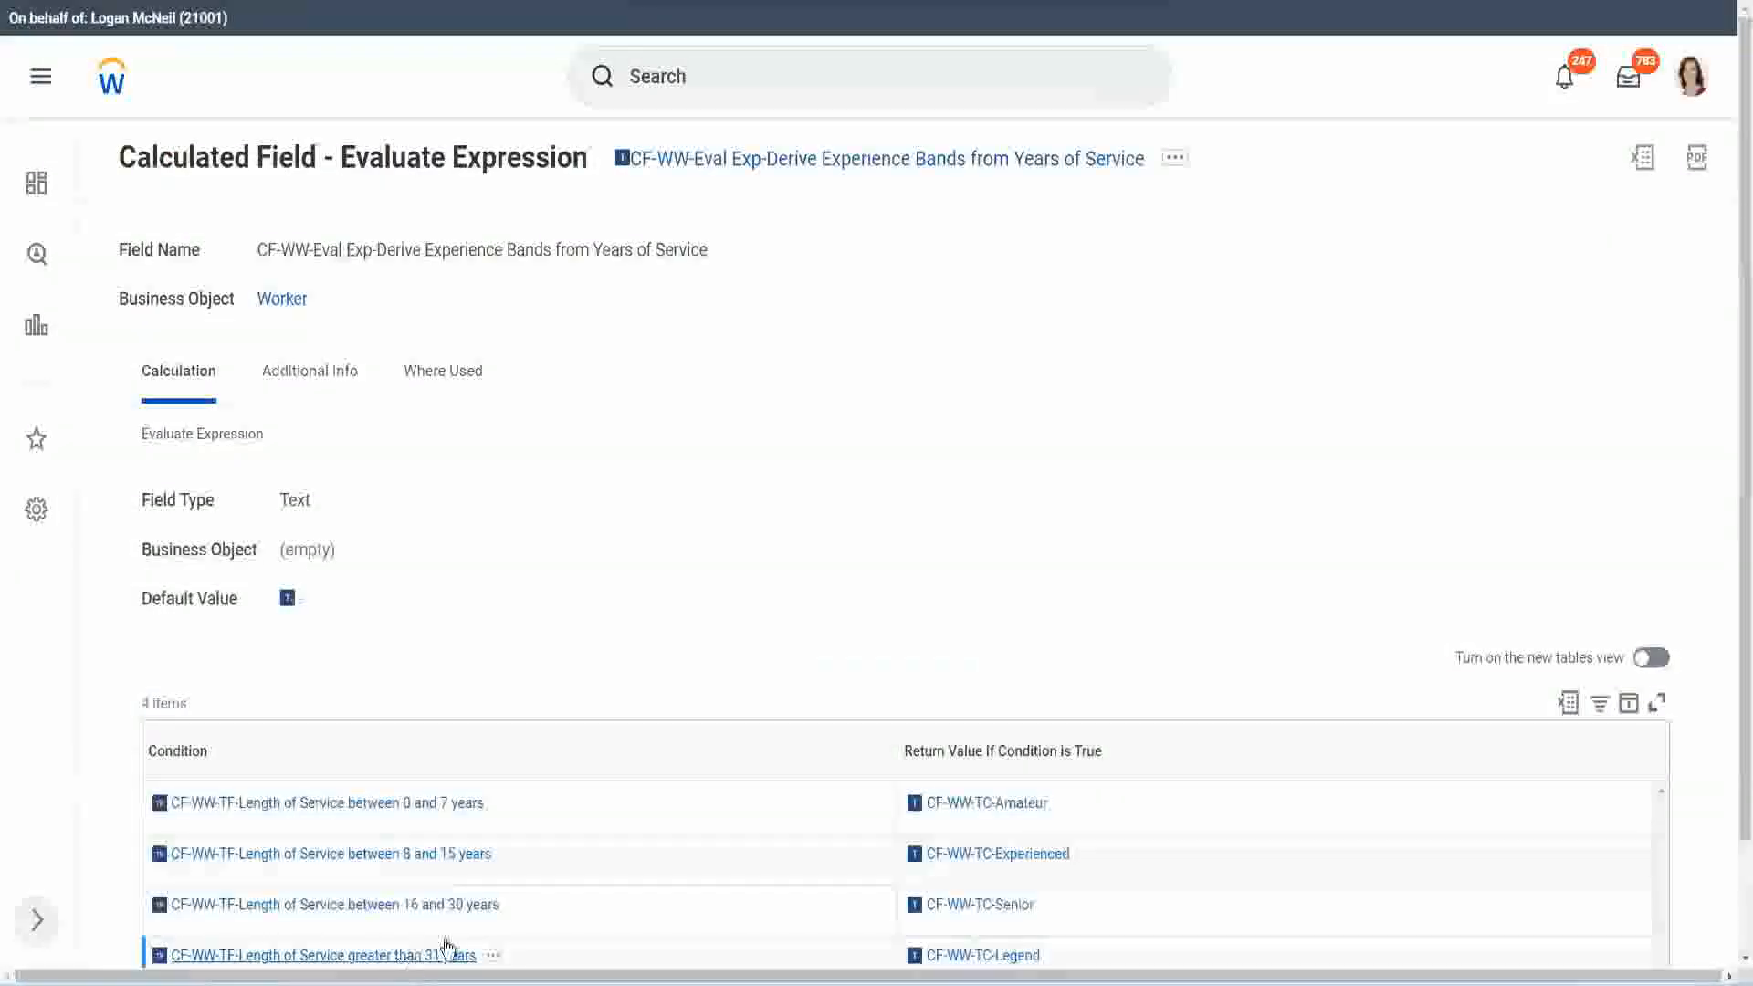
Copy the condition CF-WW-TF-Length of Service greater than 31 years from the existing calculated field into the fourth row.
{"action": "right_click", "coordinate": [446, 946]}
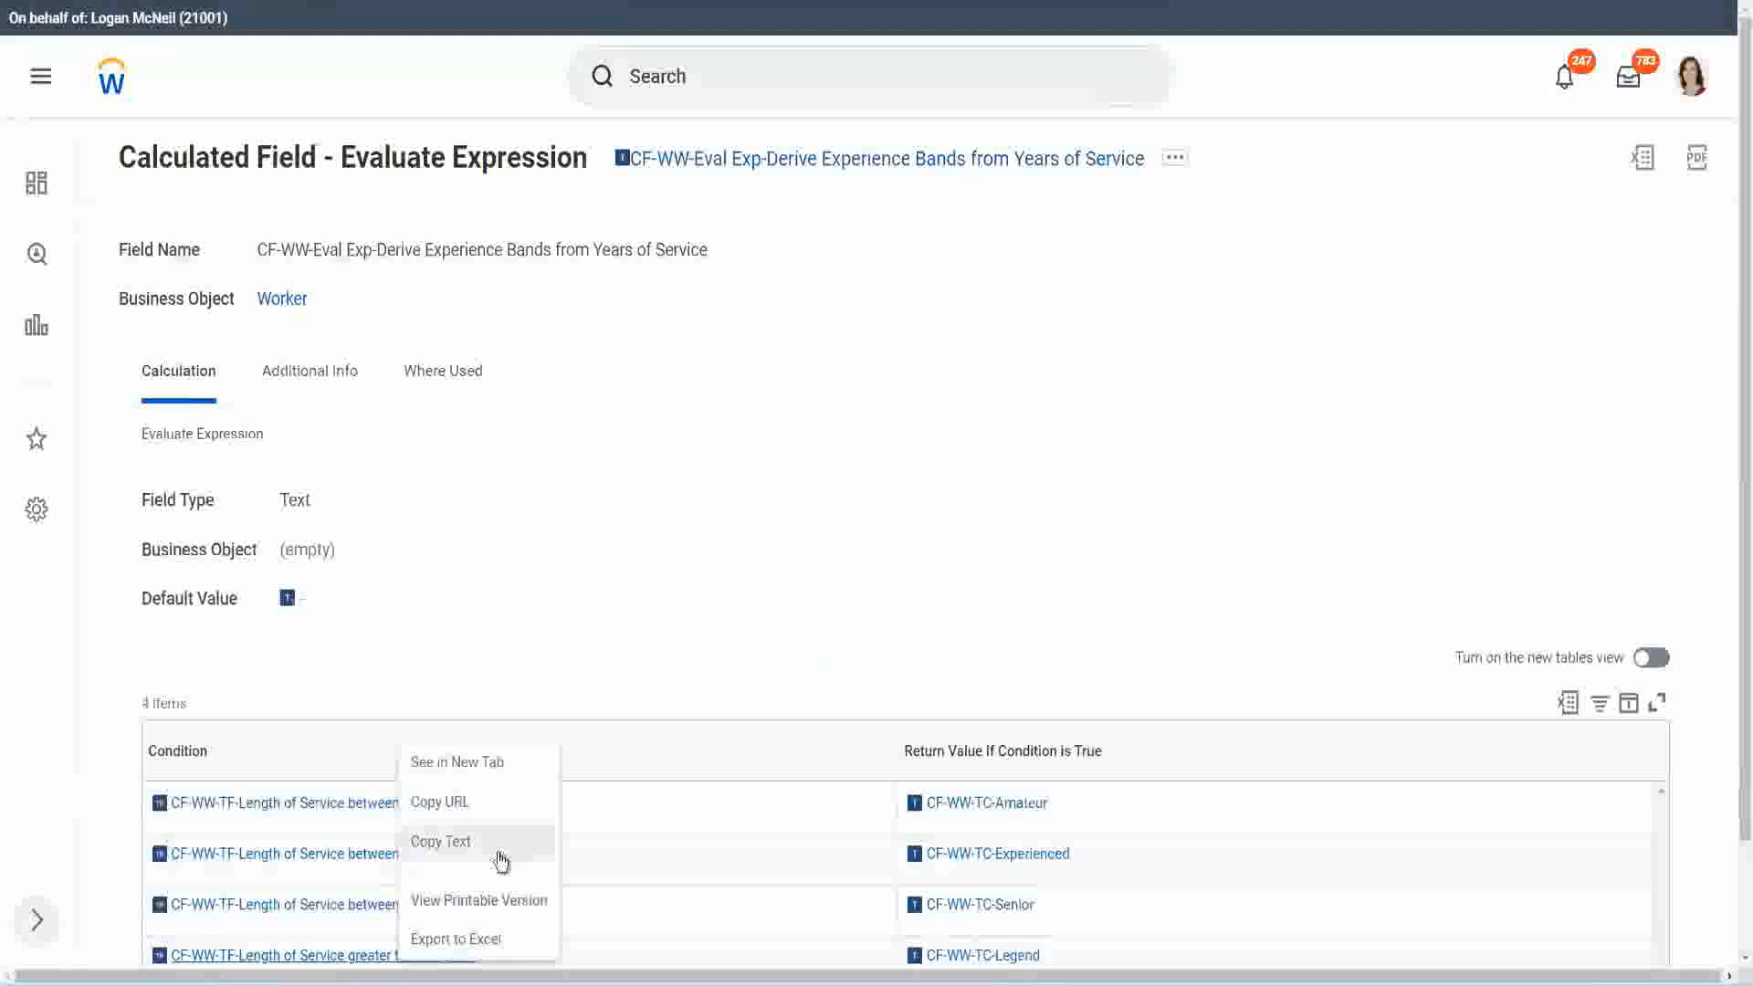
{"action": "left_click", "coordinate": [500, 860]}
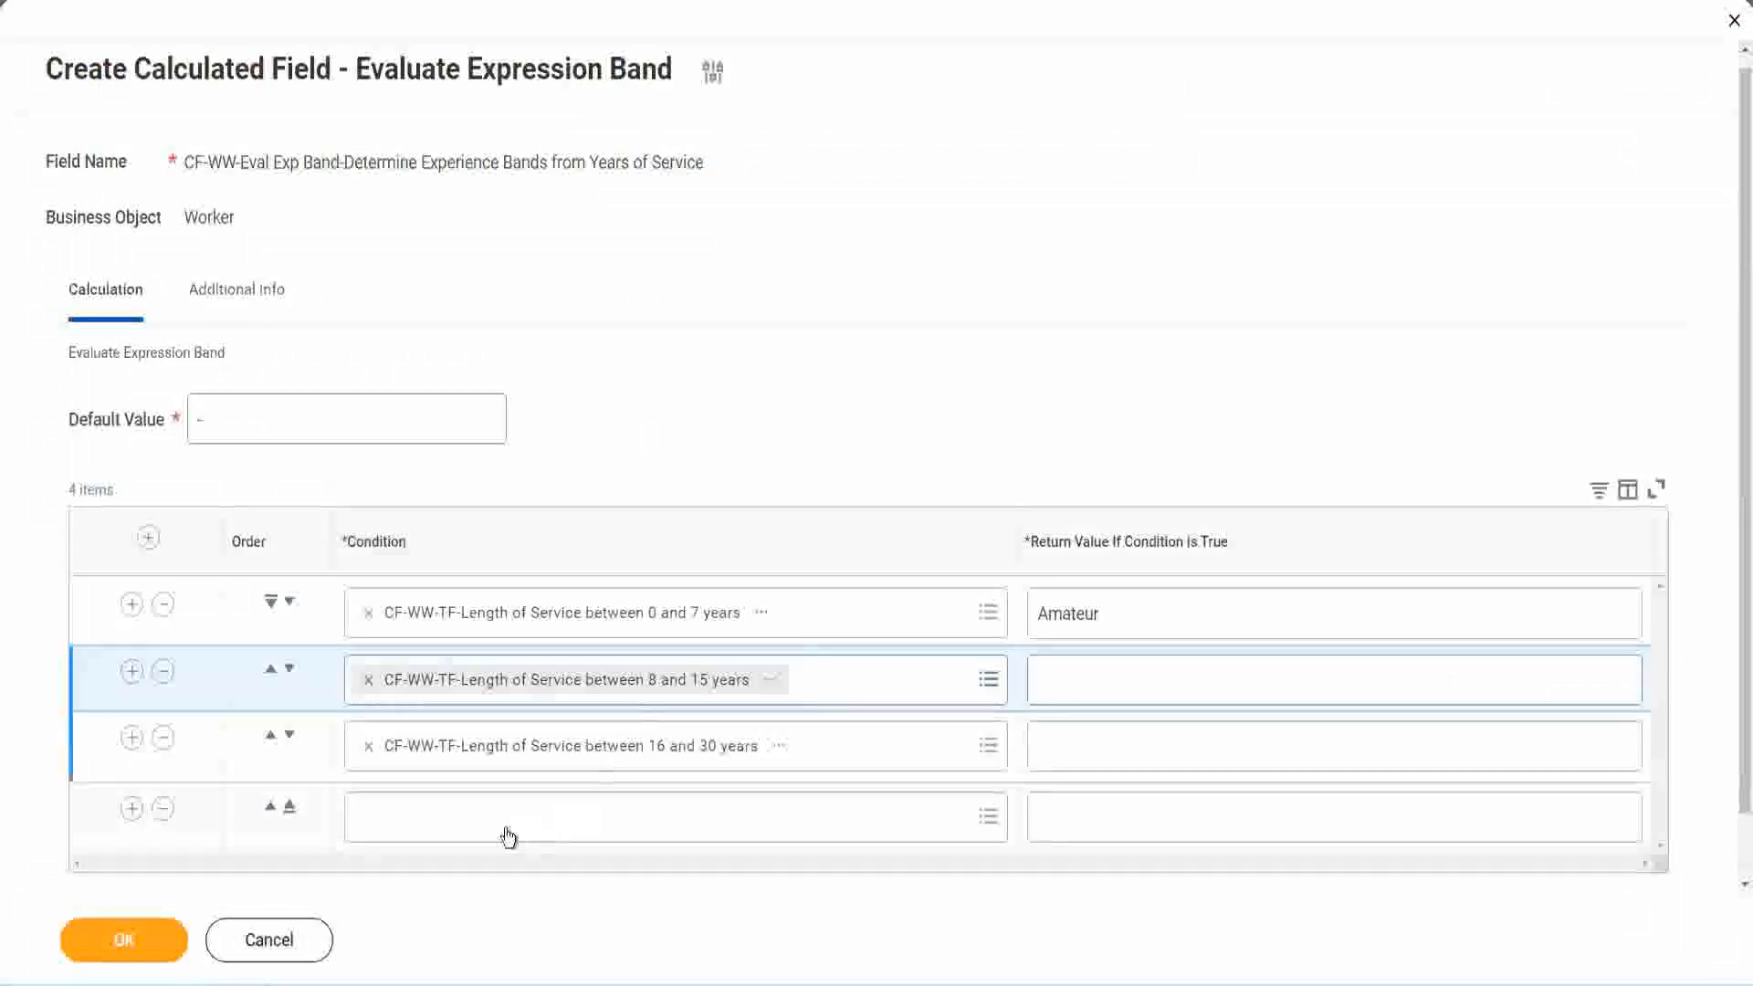
{"action": "left_click", "coordinate": [503, 822]}
{"action": "key", "text": "ctrl+v"}
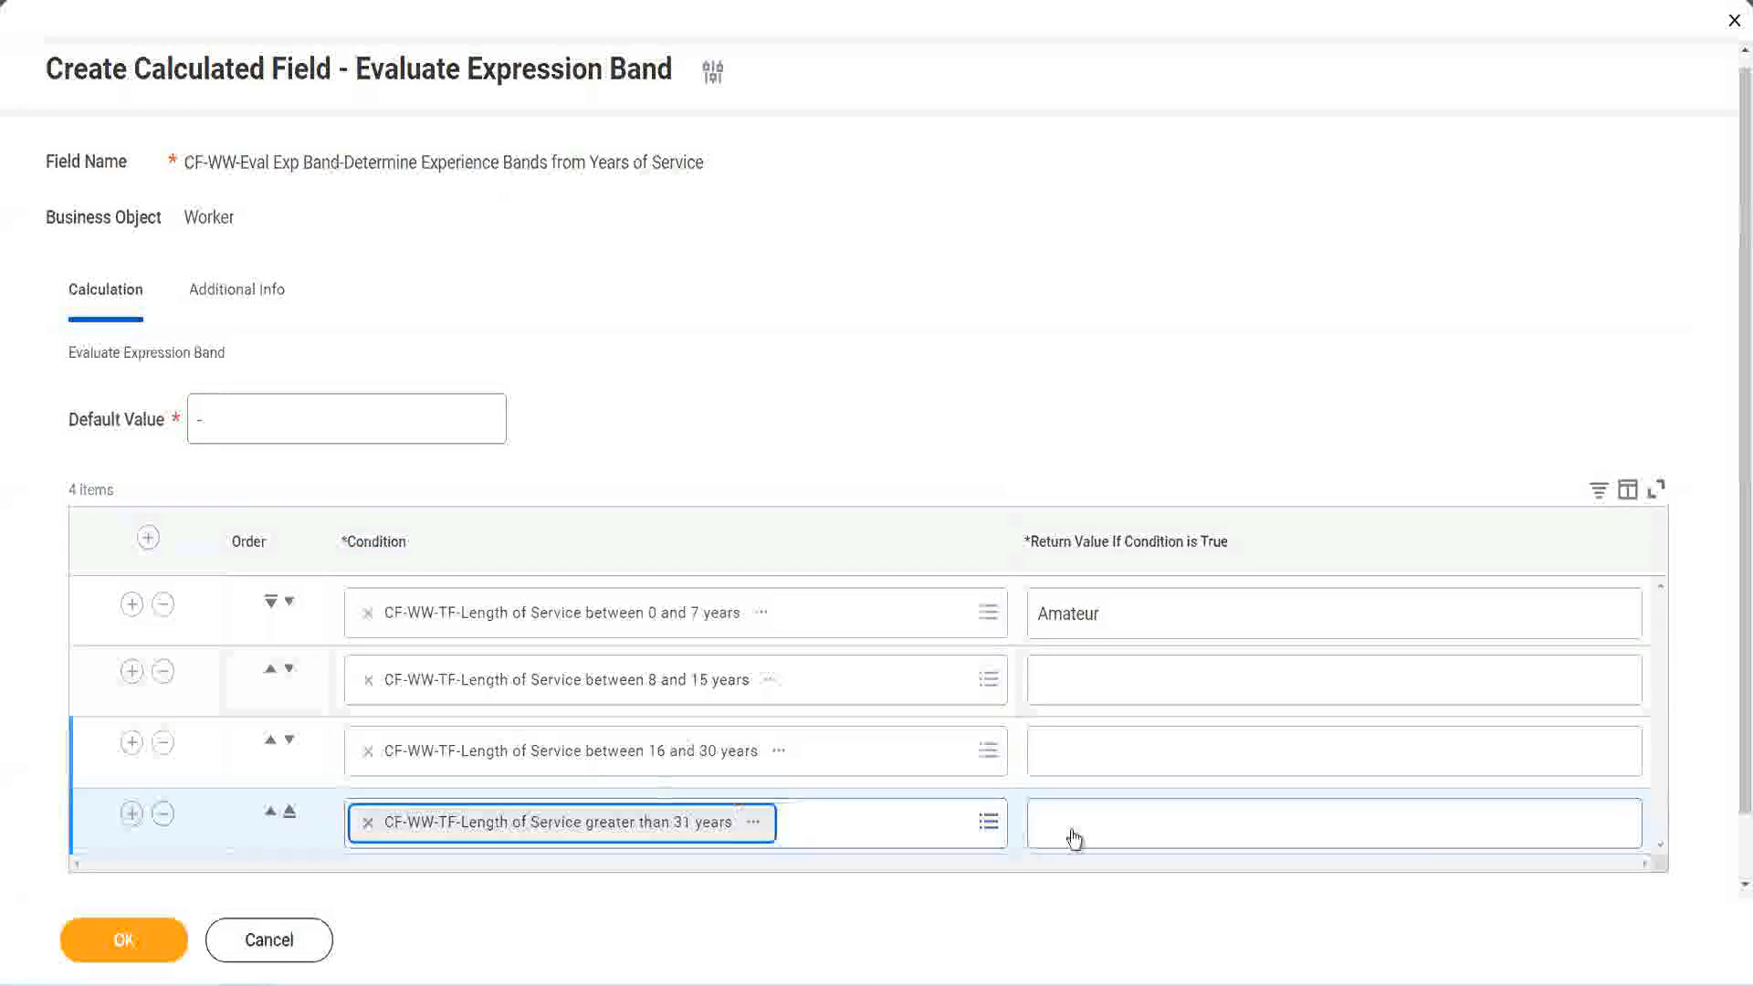
Set the return values to Experienced for 8 to 15 years, Senior for 16 to 30 and Legend for over 31, and save the field.
{"action": "left_click", "coordinate": [1147, 821]}
{"action": "type", "text": "Le"}
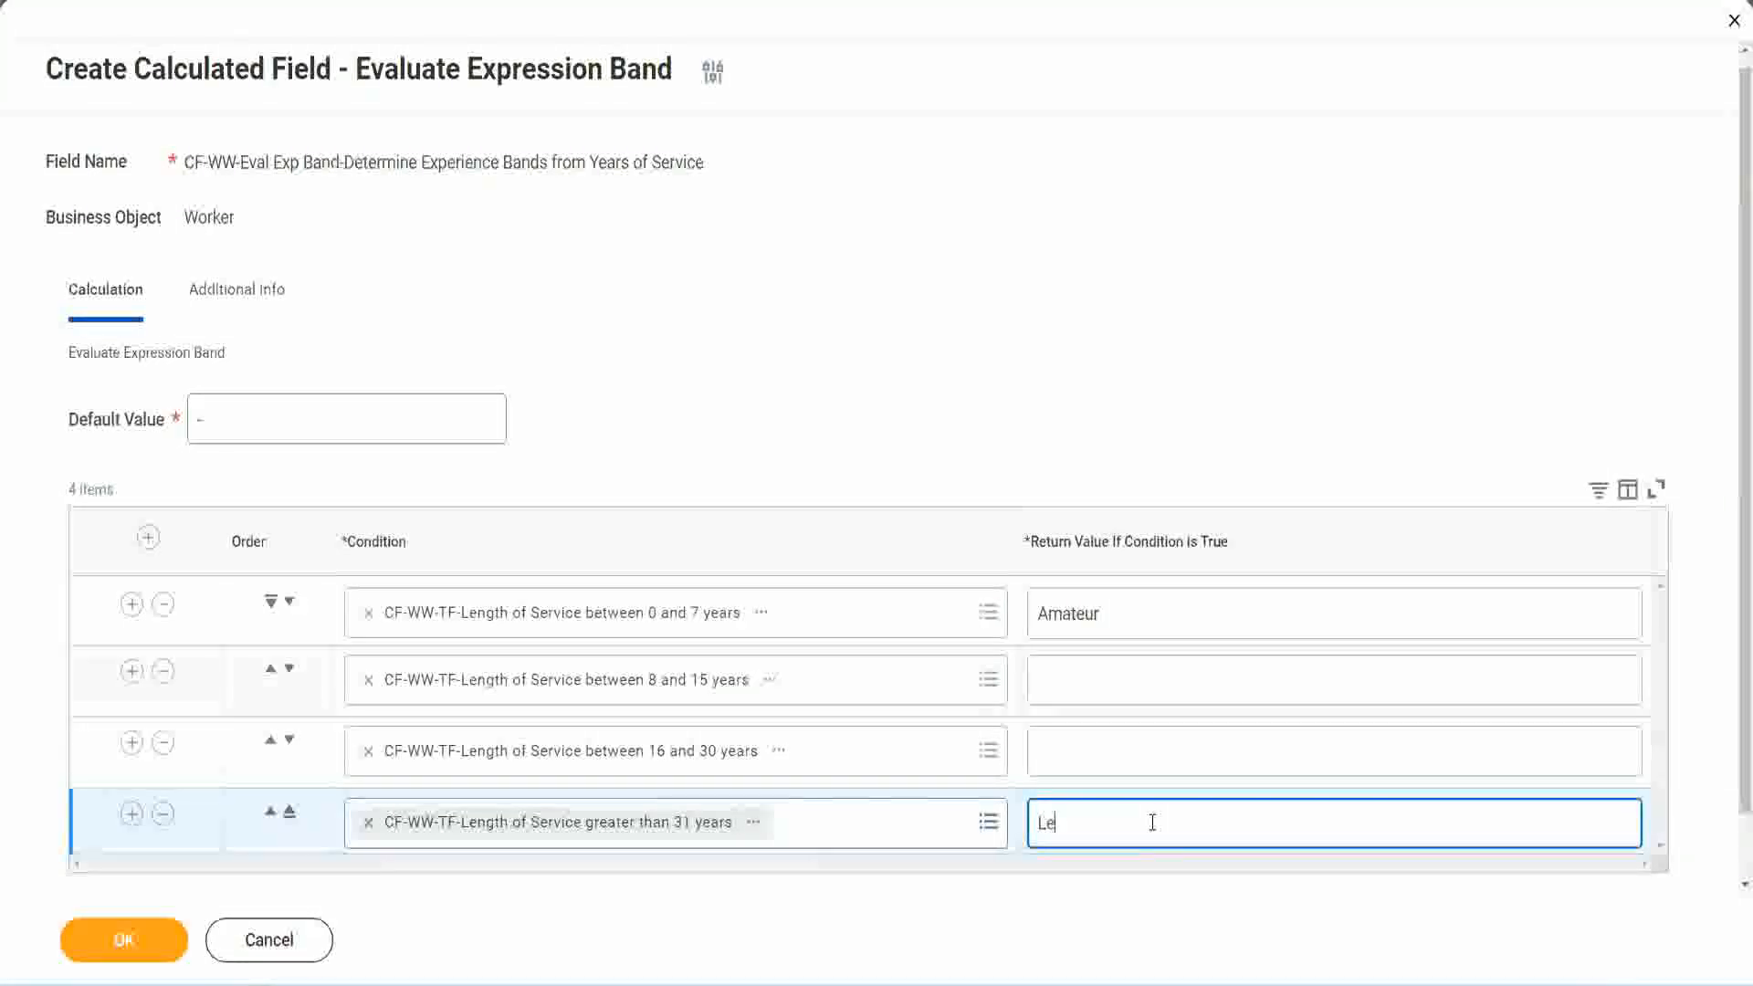
{"action": "type", "text": "gend"}
{"action": "left_click", "coordinate": [1077, 749]}
{"action": "type", "text": "Senior"}
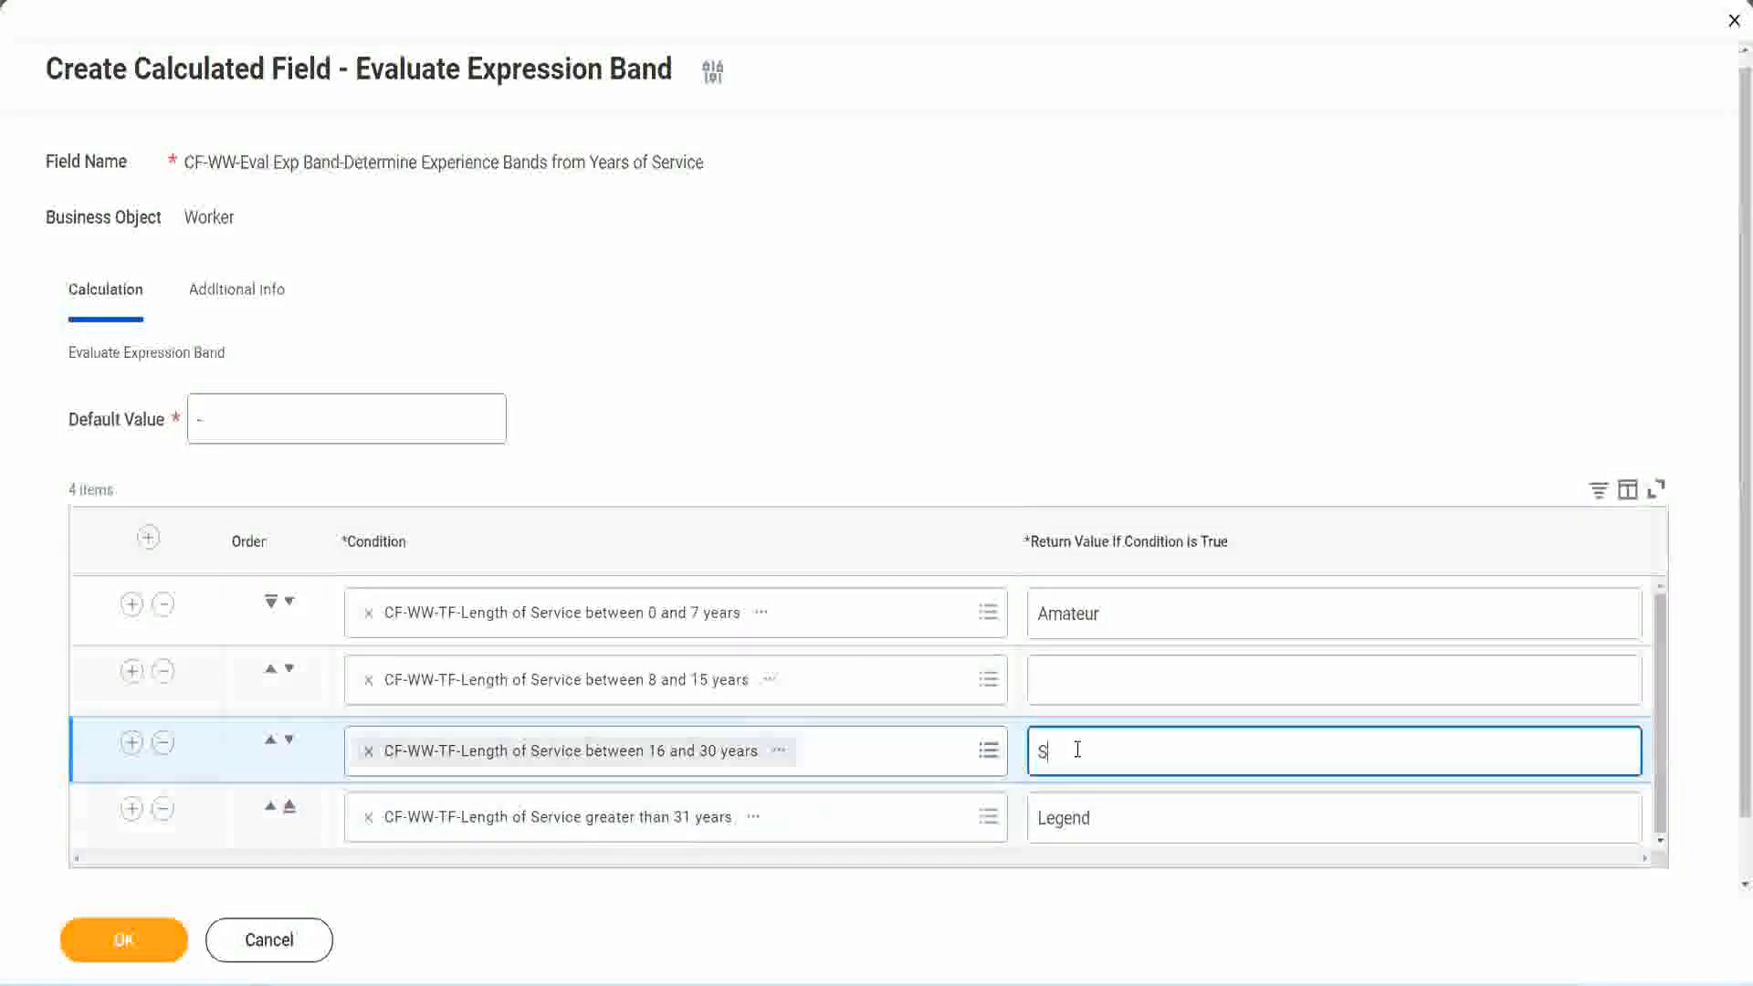
{"action": "left_click", "coordinate": [1105, 682]}
{"action": "type", "text": "Ex"}
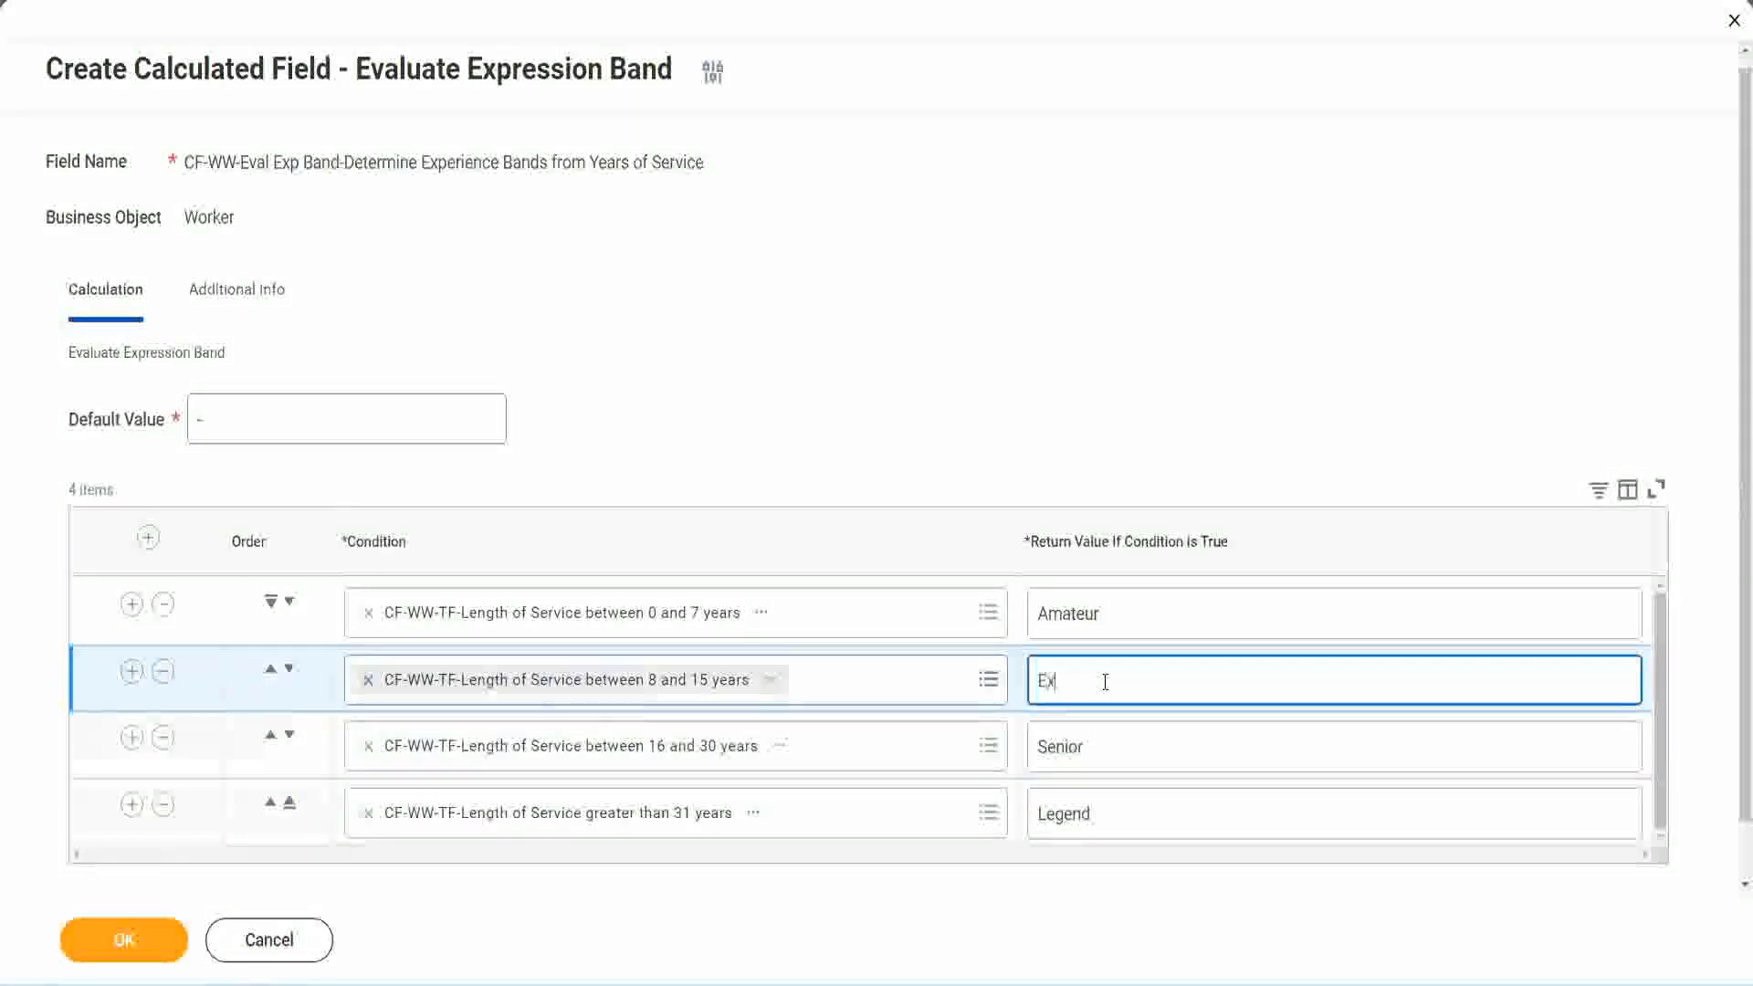
{"action": "type", "text": "perienced"}
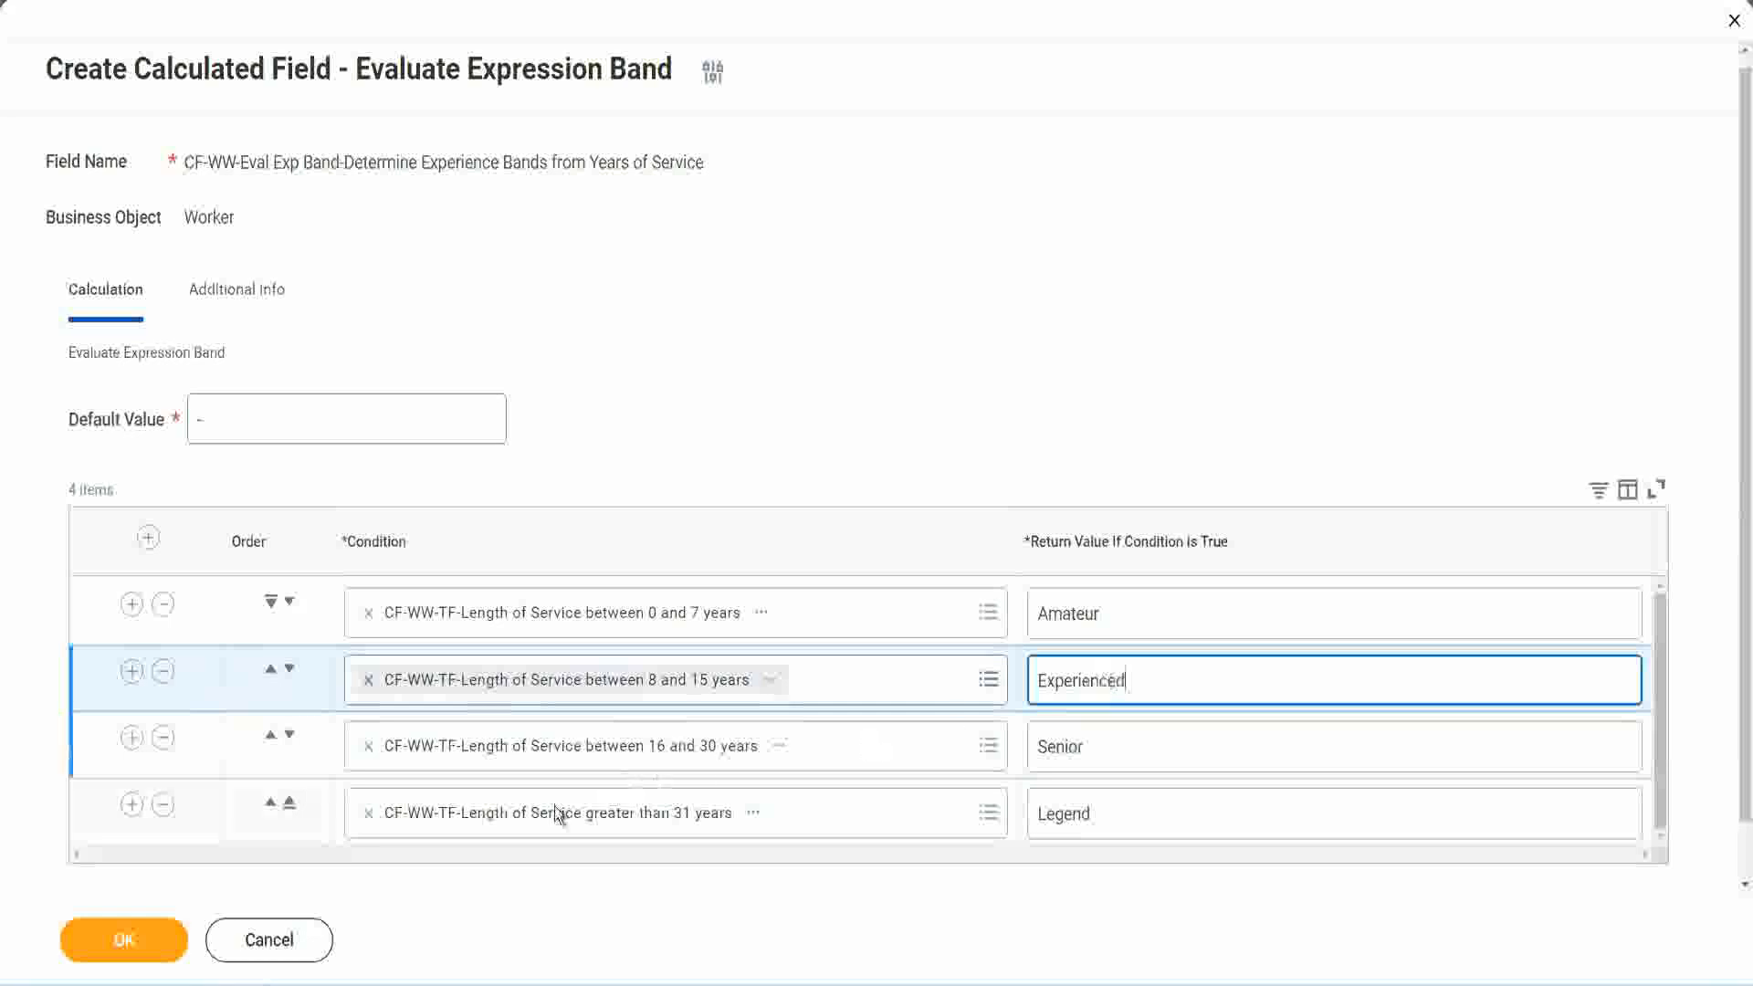
{"action": "left_click", "coordinate": [162, 940]}
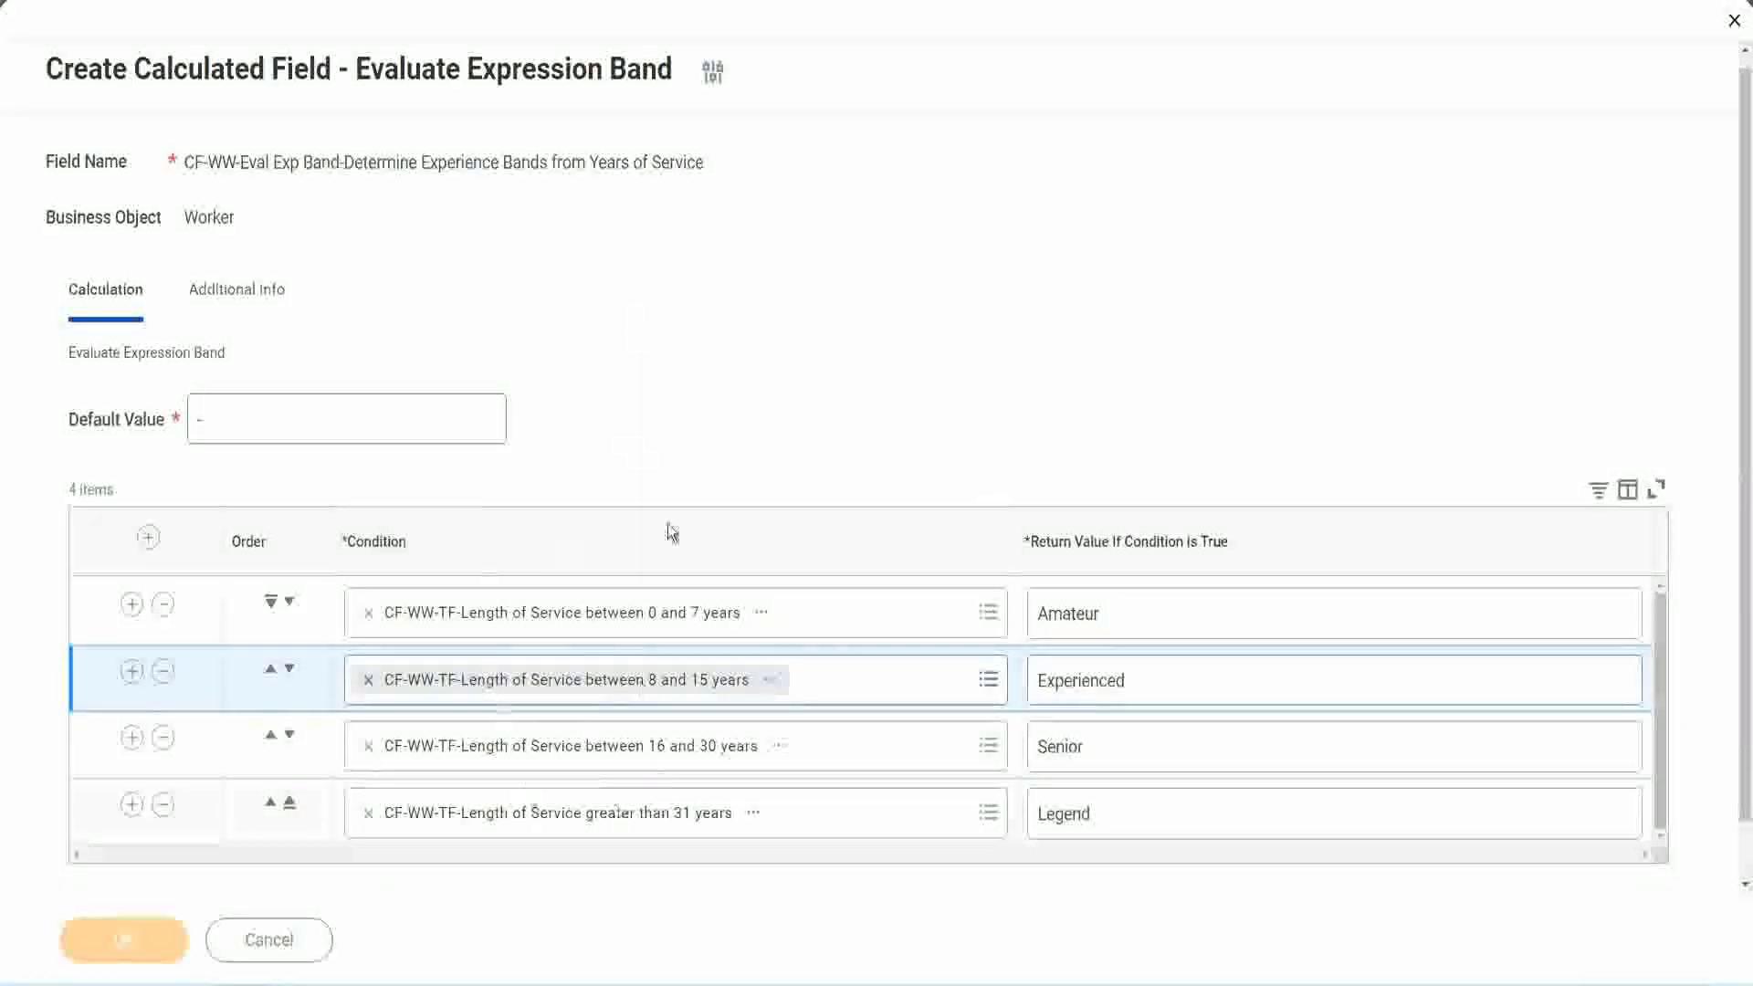
Check the saved field's return values and copy the name CF-WW-Eval Exp Band-Determine Experience Bands from Years of Service.
{"action": "scroll", "coordinate": [599, 557], "scroll_direction": "down", "scroll_amount": 3}
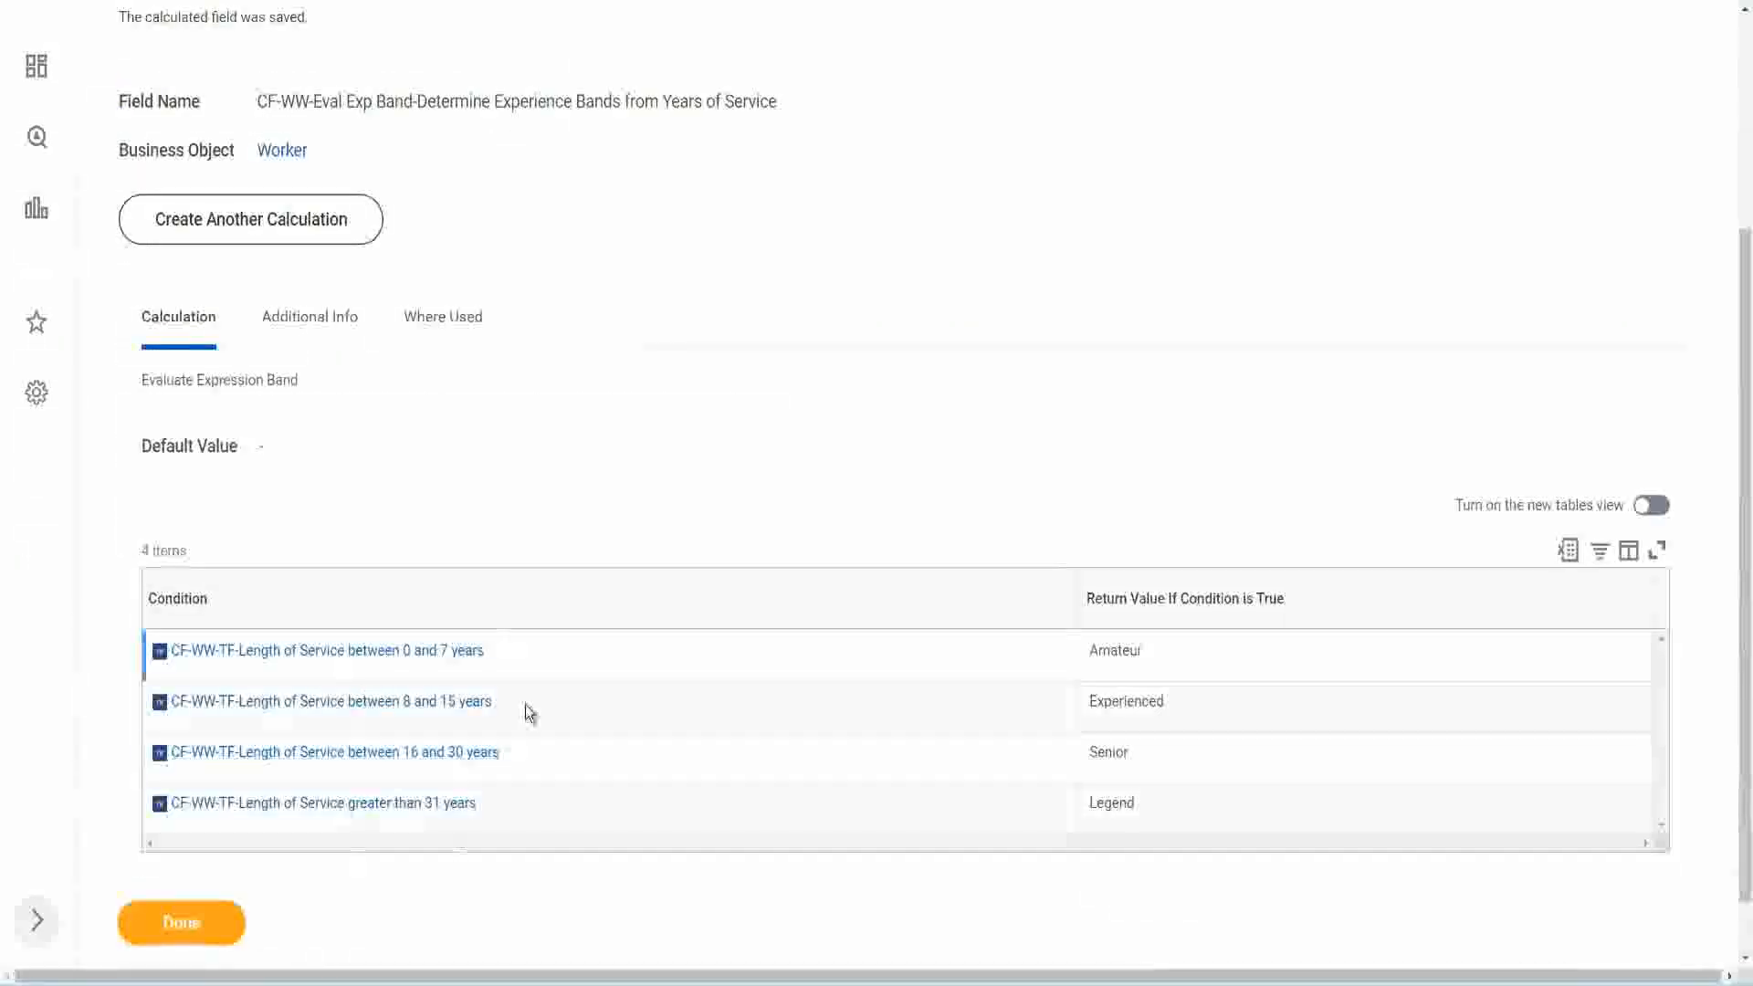
{"action": "double_click", "coordinate": [1122, 646]}
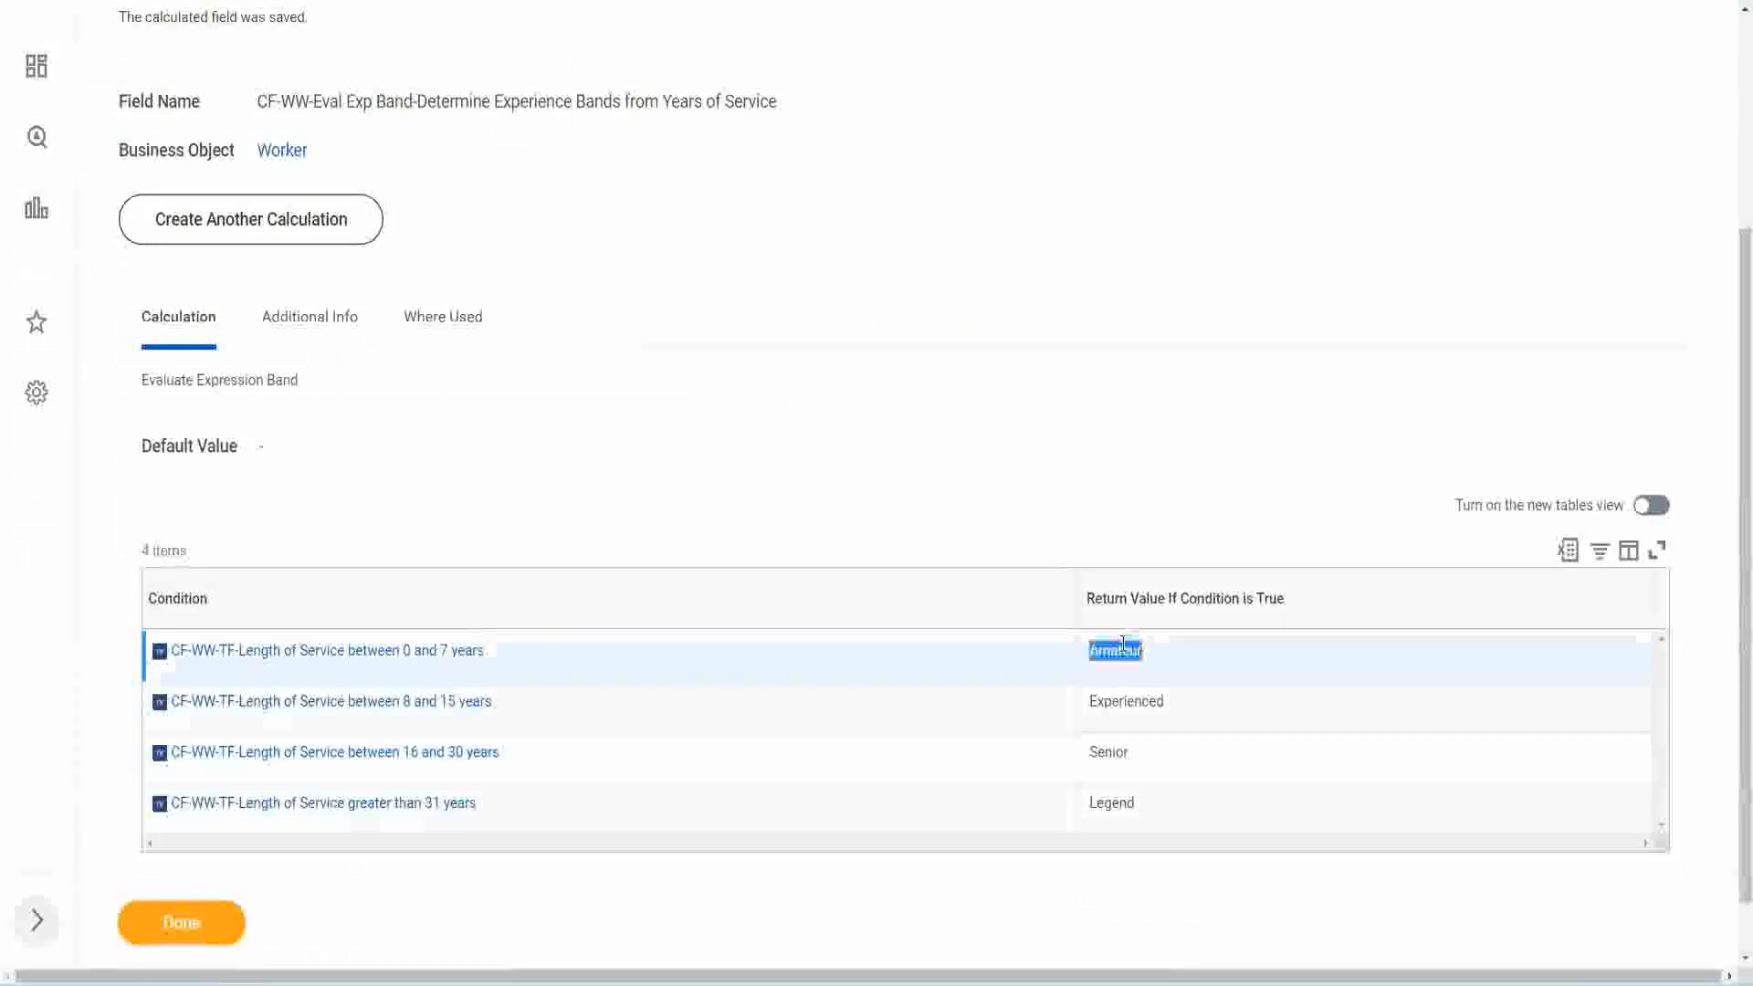
{"action": "double_click", "coordinate": [1109, 701]}
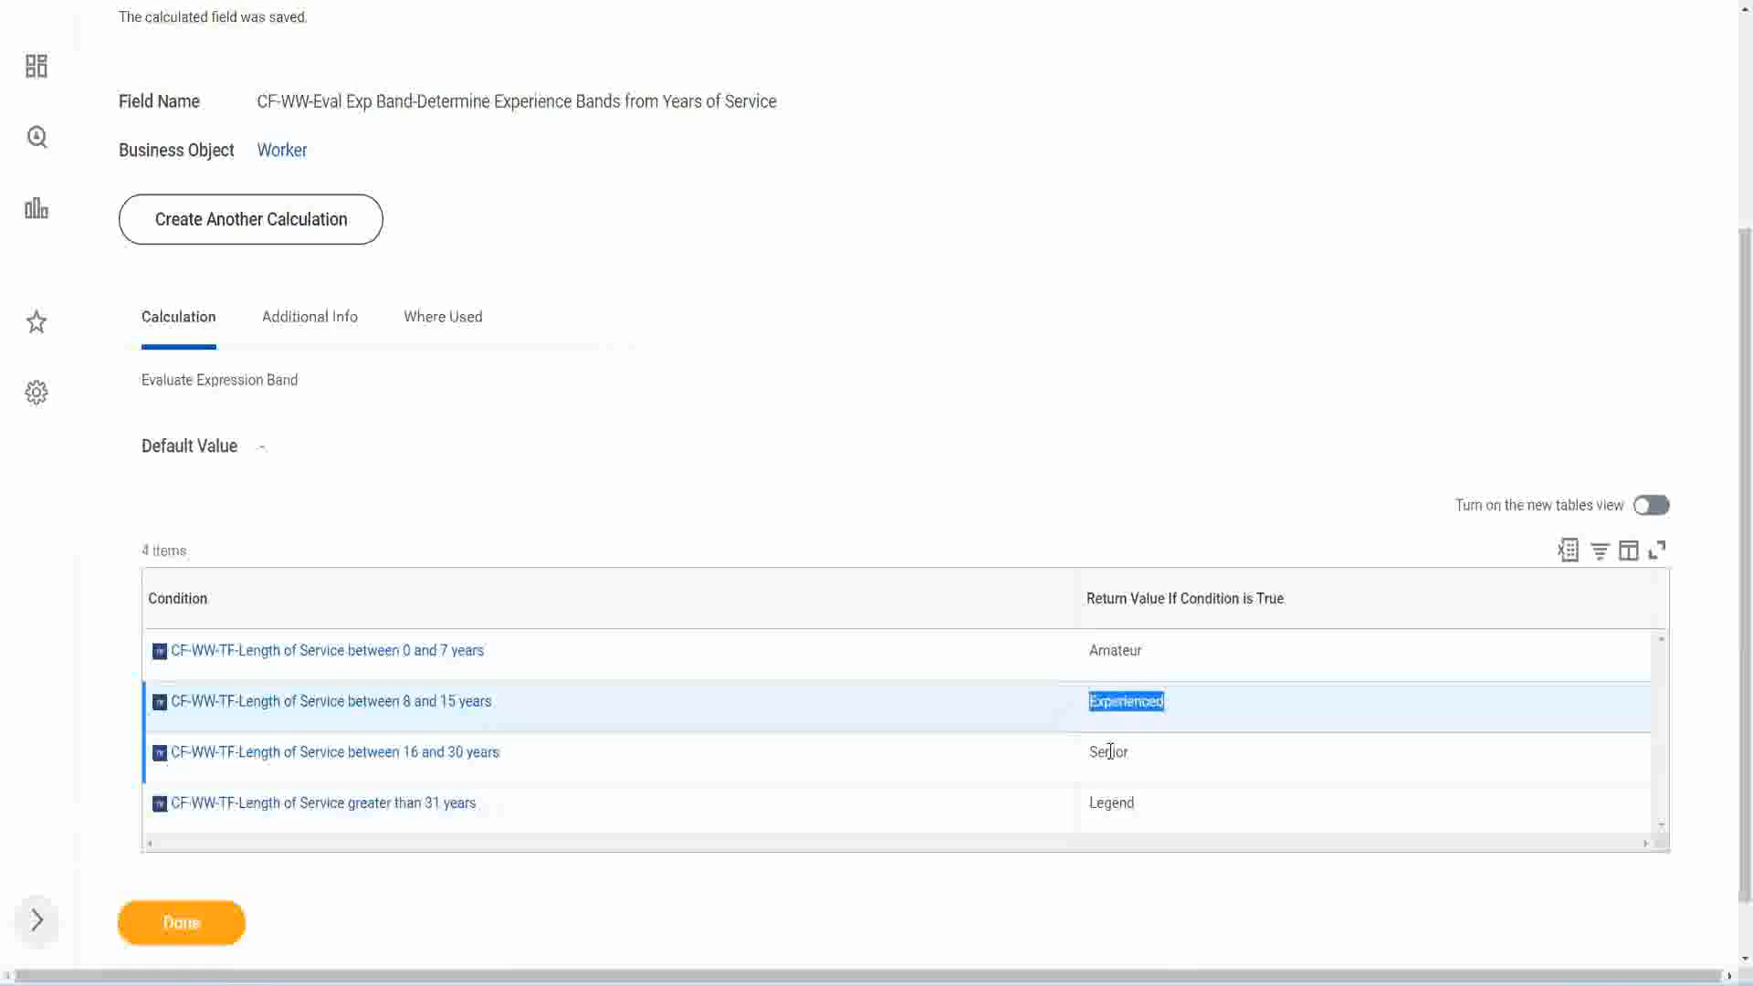
{"action": "double_click", "coordinate": [1109, 751]}
{"action": "left_click", "coordinate": [1119, 804]}
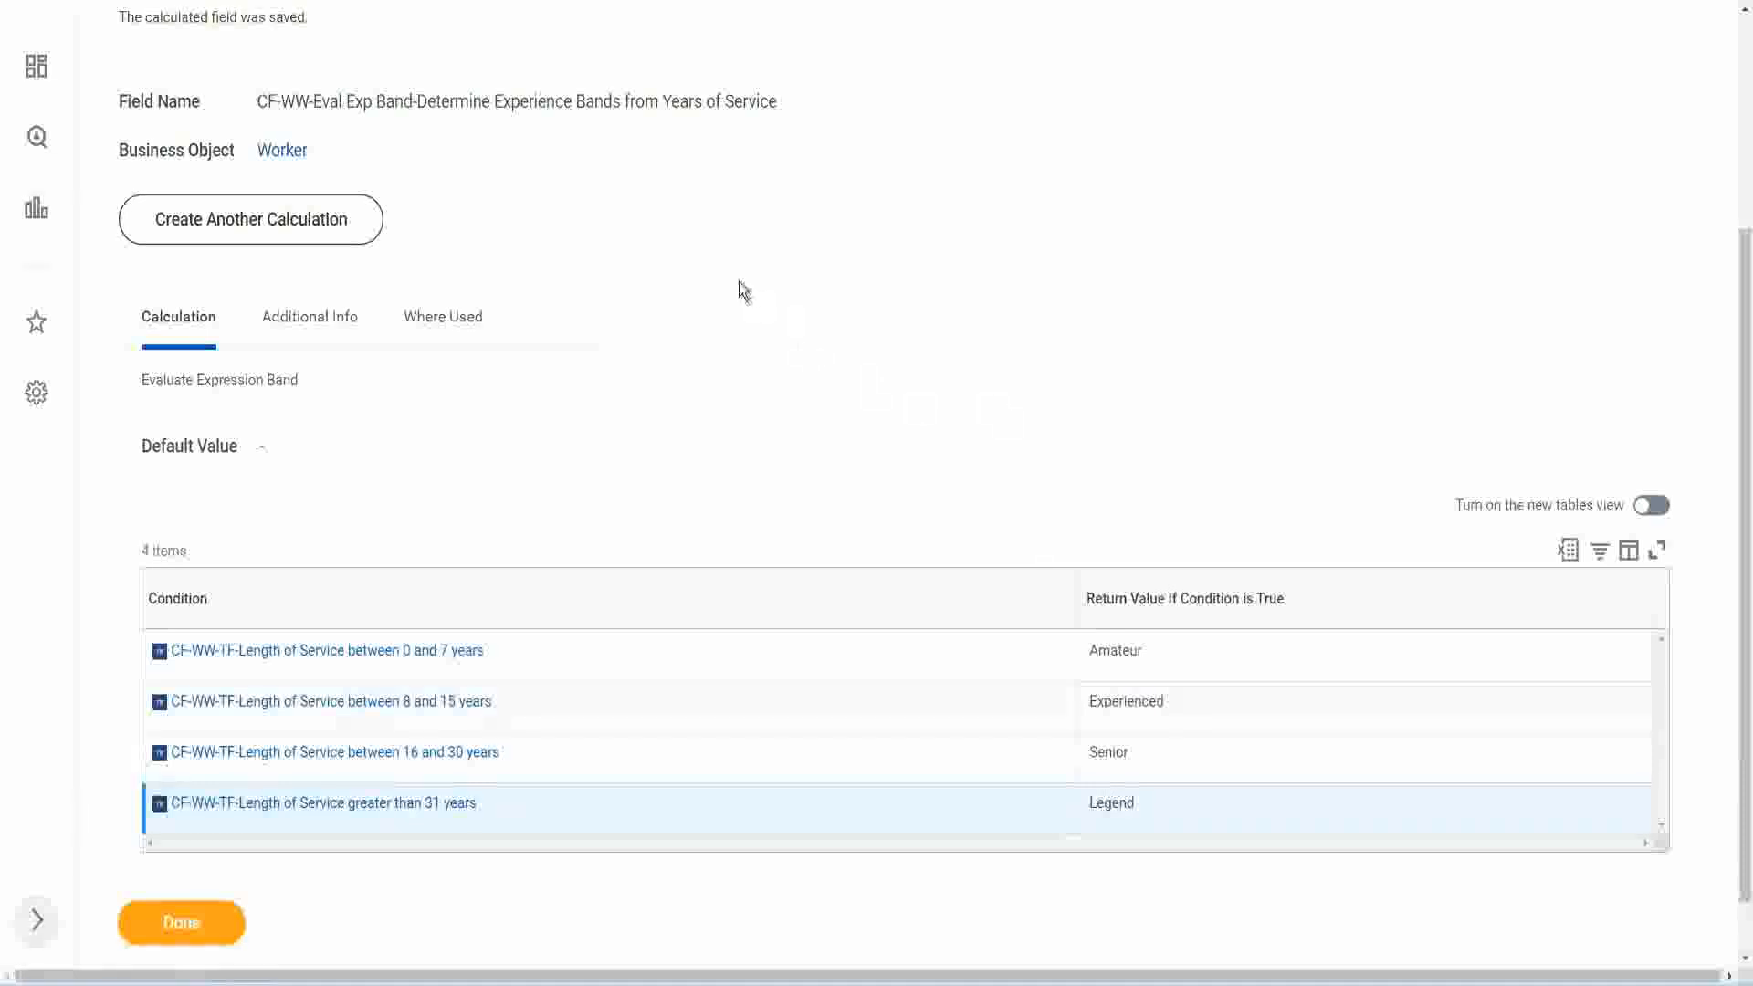
{"action": "scroll", "coordinate": [741, 290], "scroll_direction": "up", "scroll_amount": 3}
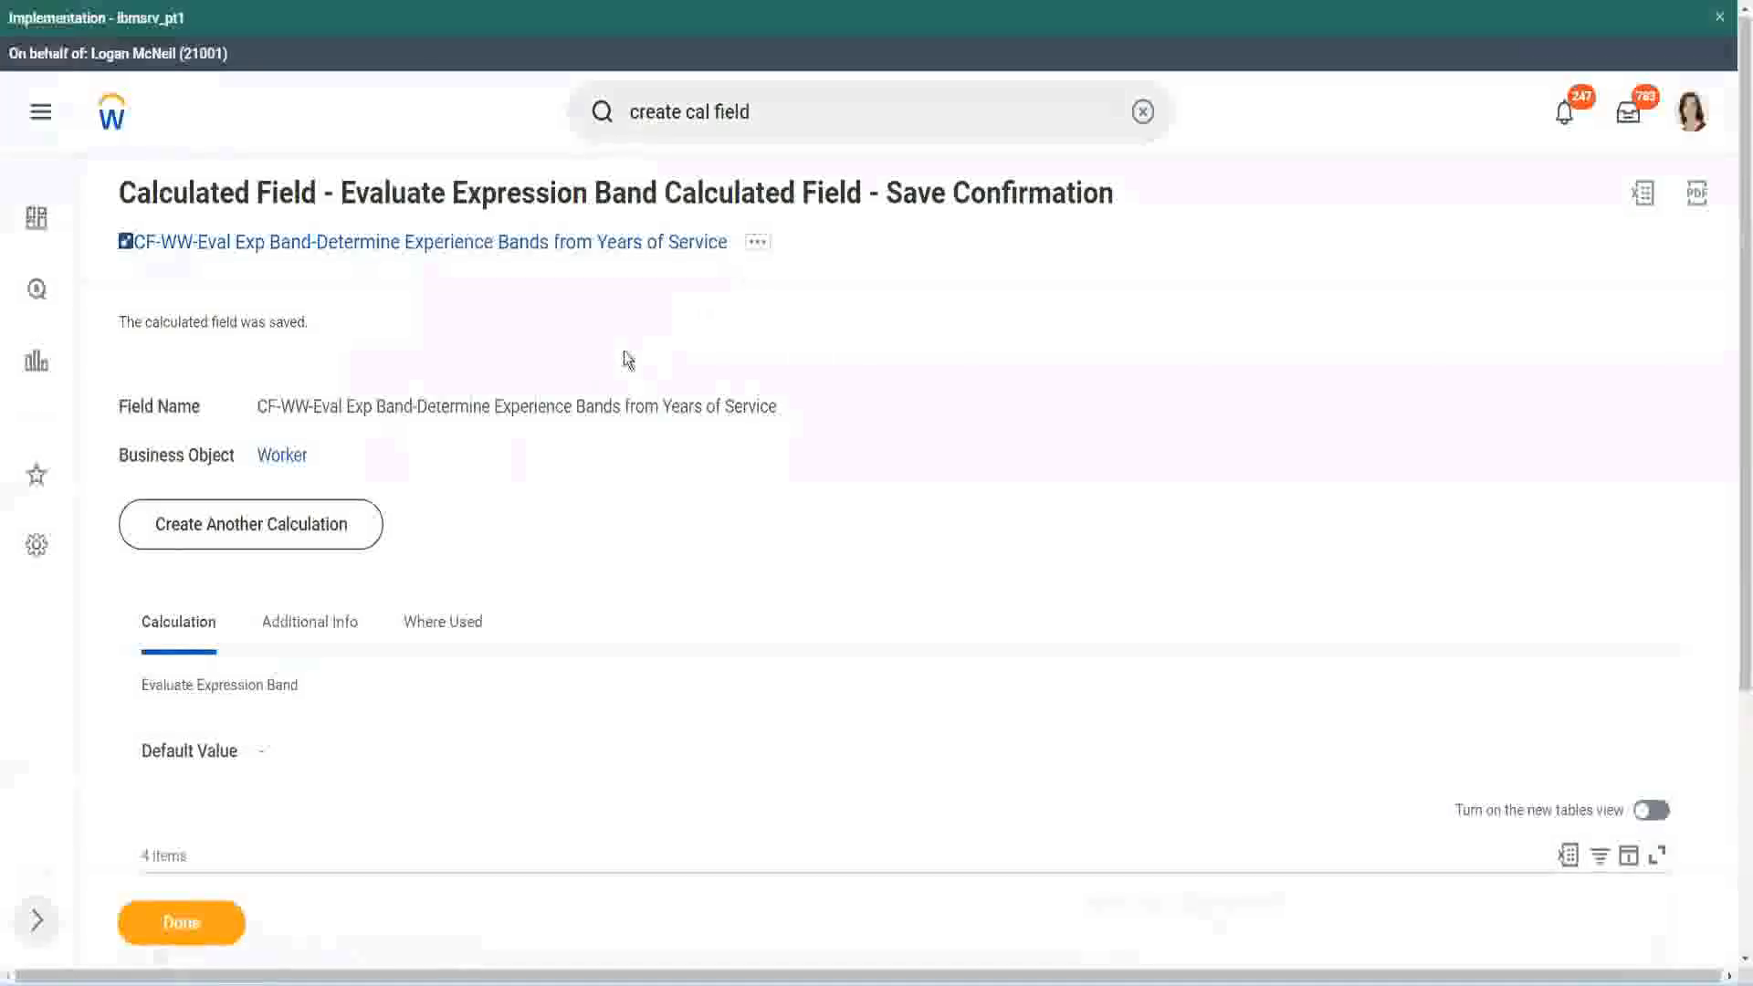
{"action": "right_click", "coordinate": [574, 243]}
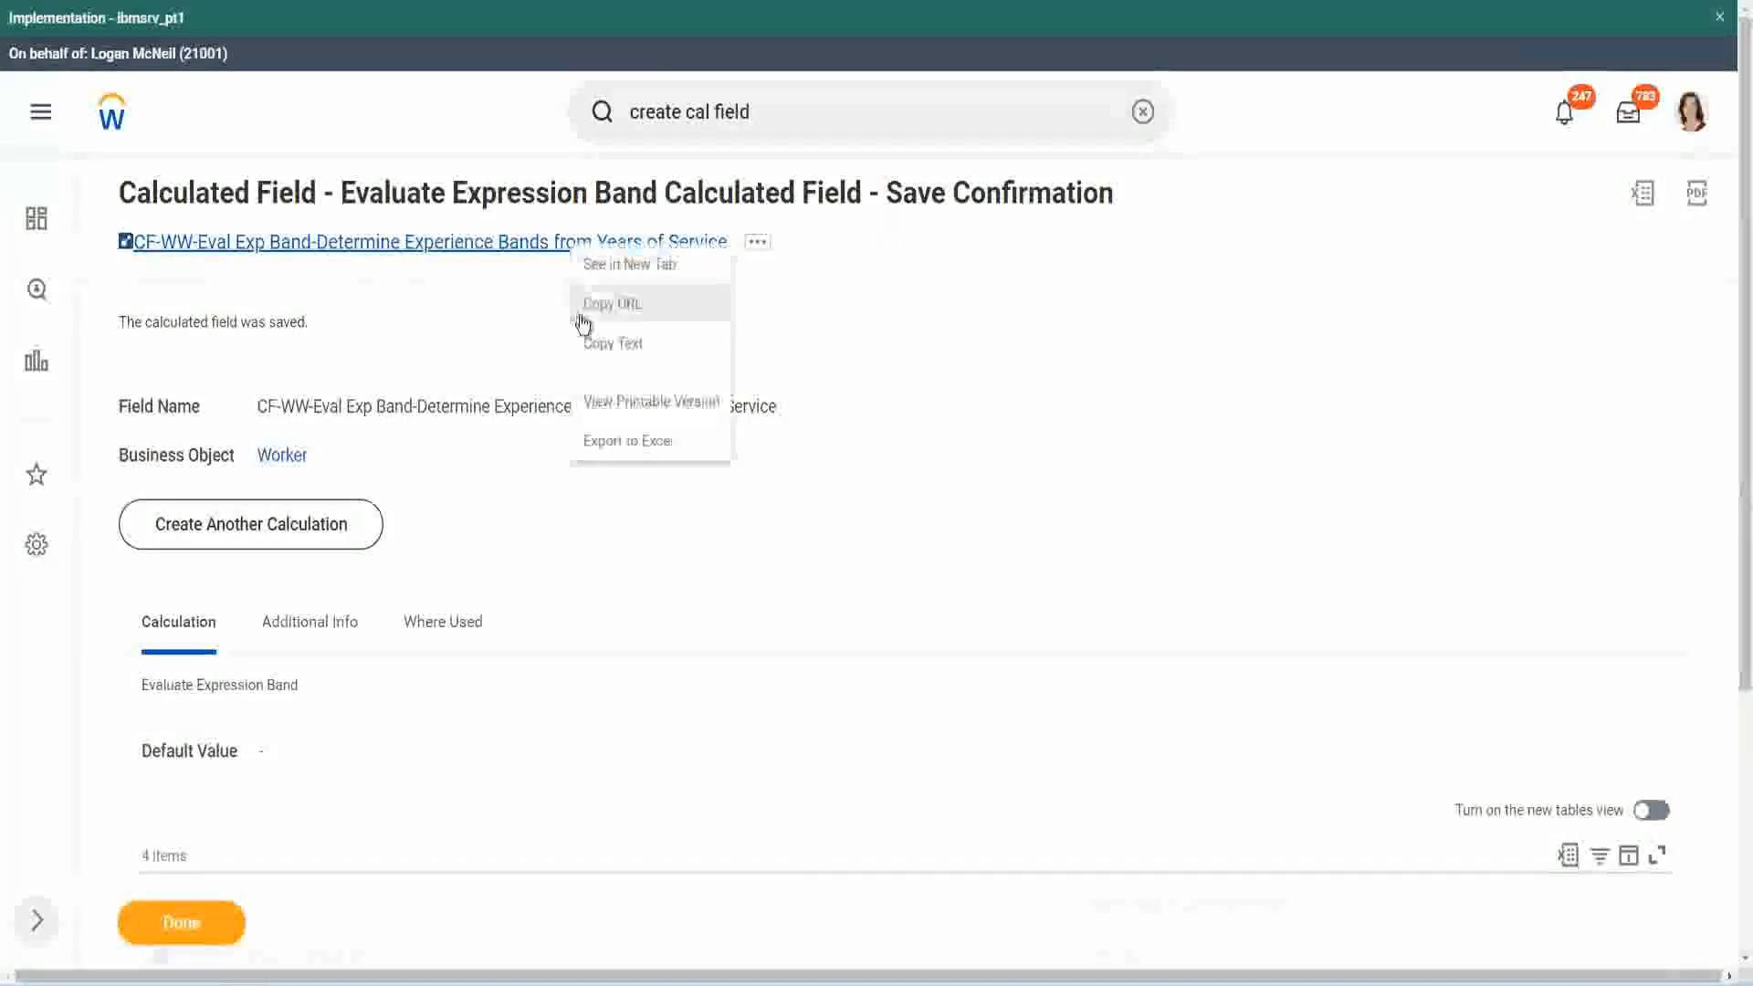
{"action": "left_click", "coordinate": [587, 343]}
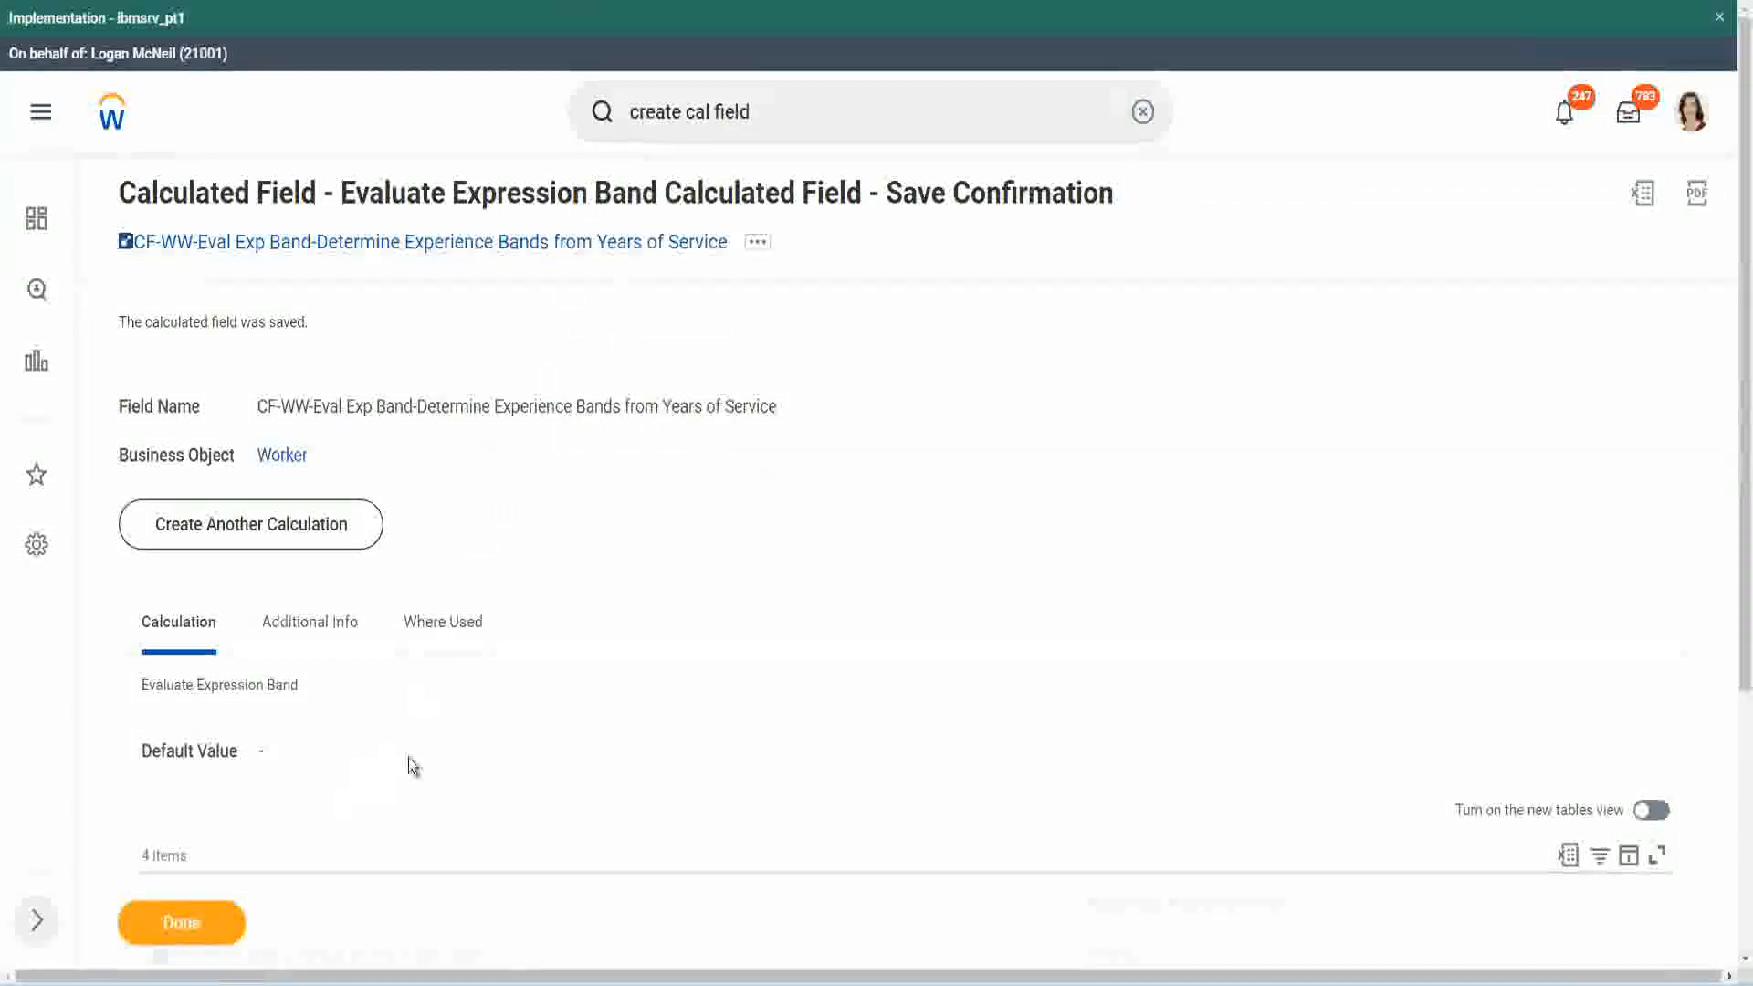
Review the saved band field's conditions and return values alongside the calculated field functions slide and the Notepad++ notes.
{"action": "scroll", "coordinate": [578, 706], "scroll_direction": "down", "scroll_amount": 3}
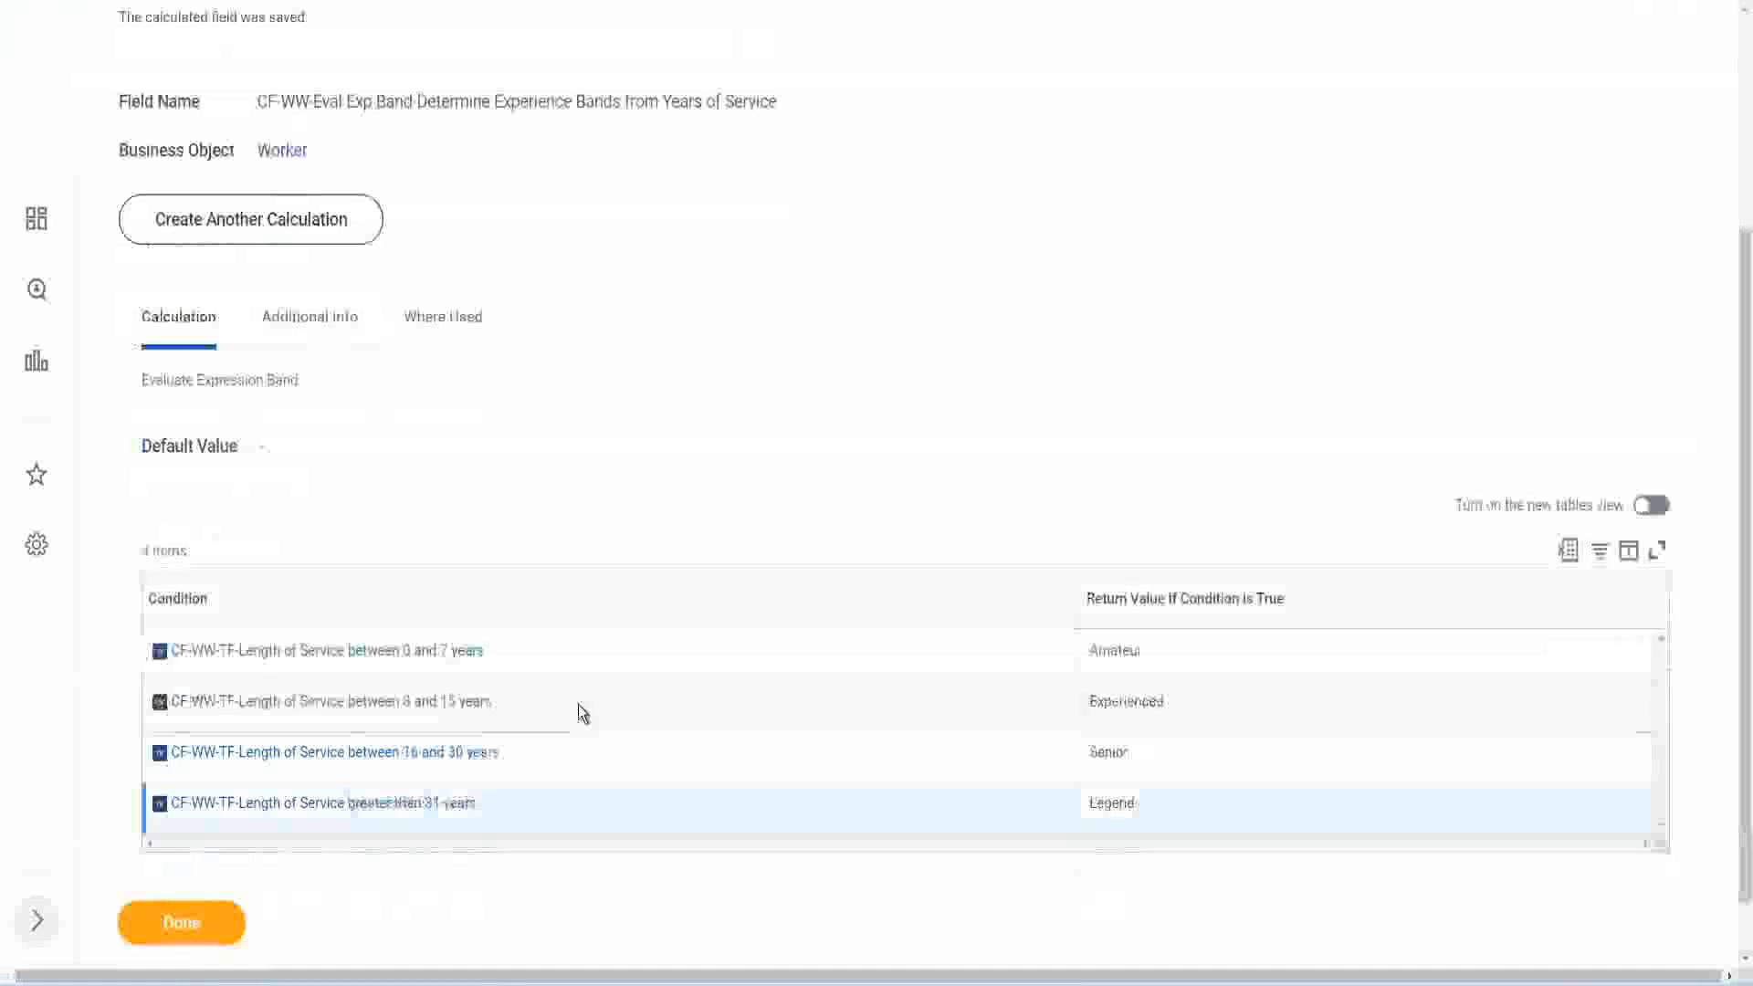
{"action": "scroll", "coordinate": [578, 704], "scroll_direction": "down", "scroll_amount": 1}
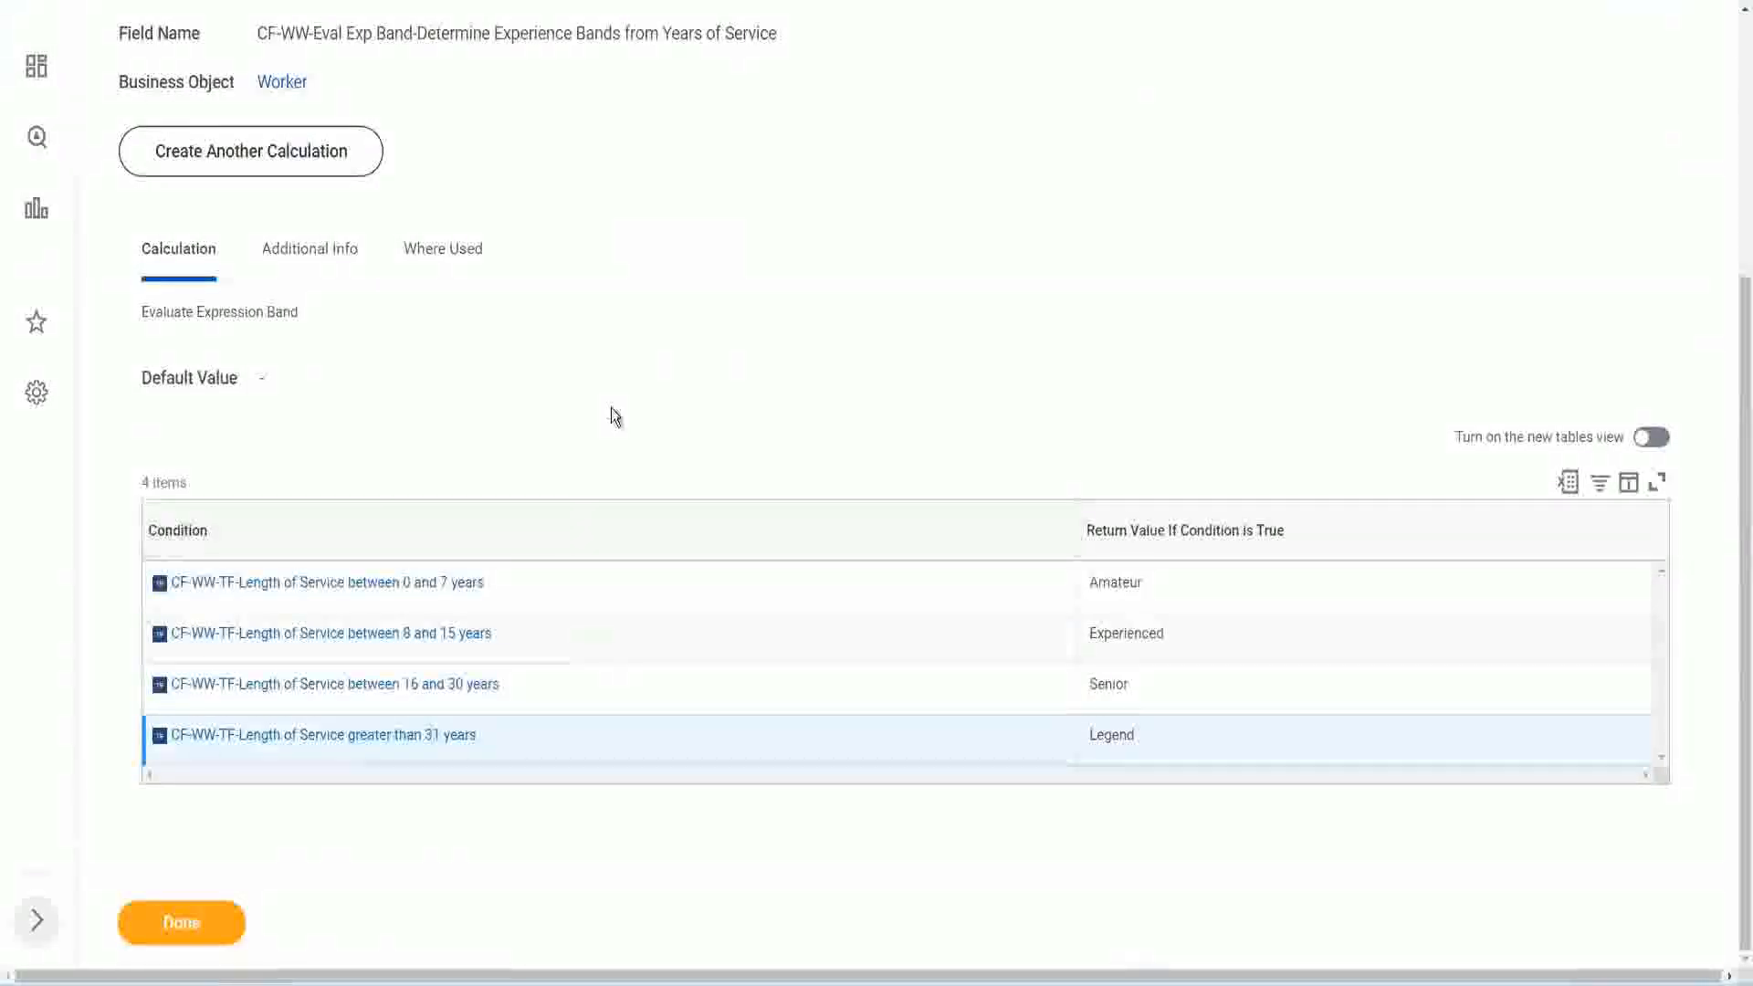
{"action": "scroll", "coordinate": [613, 415], "scroll_direction": "up", "scroll_amount": 2}
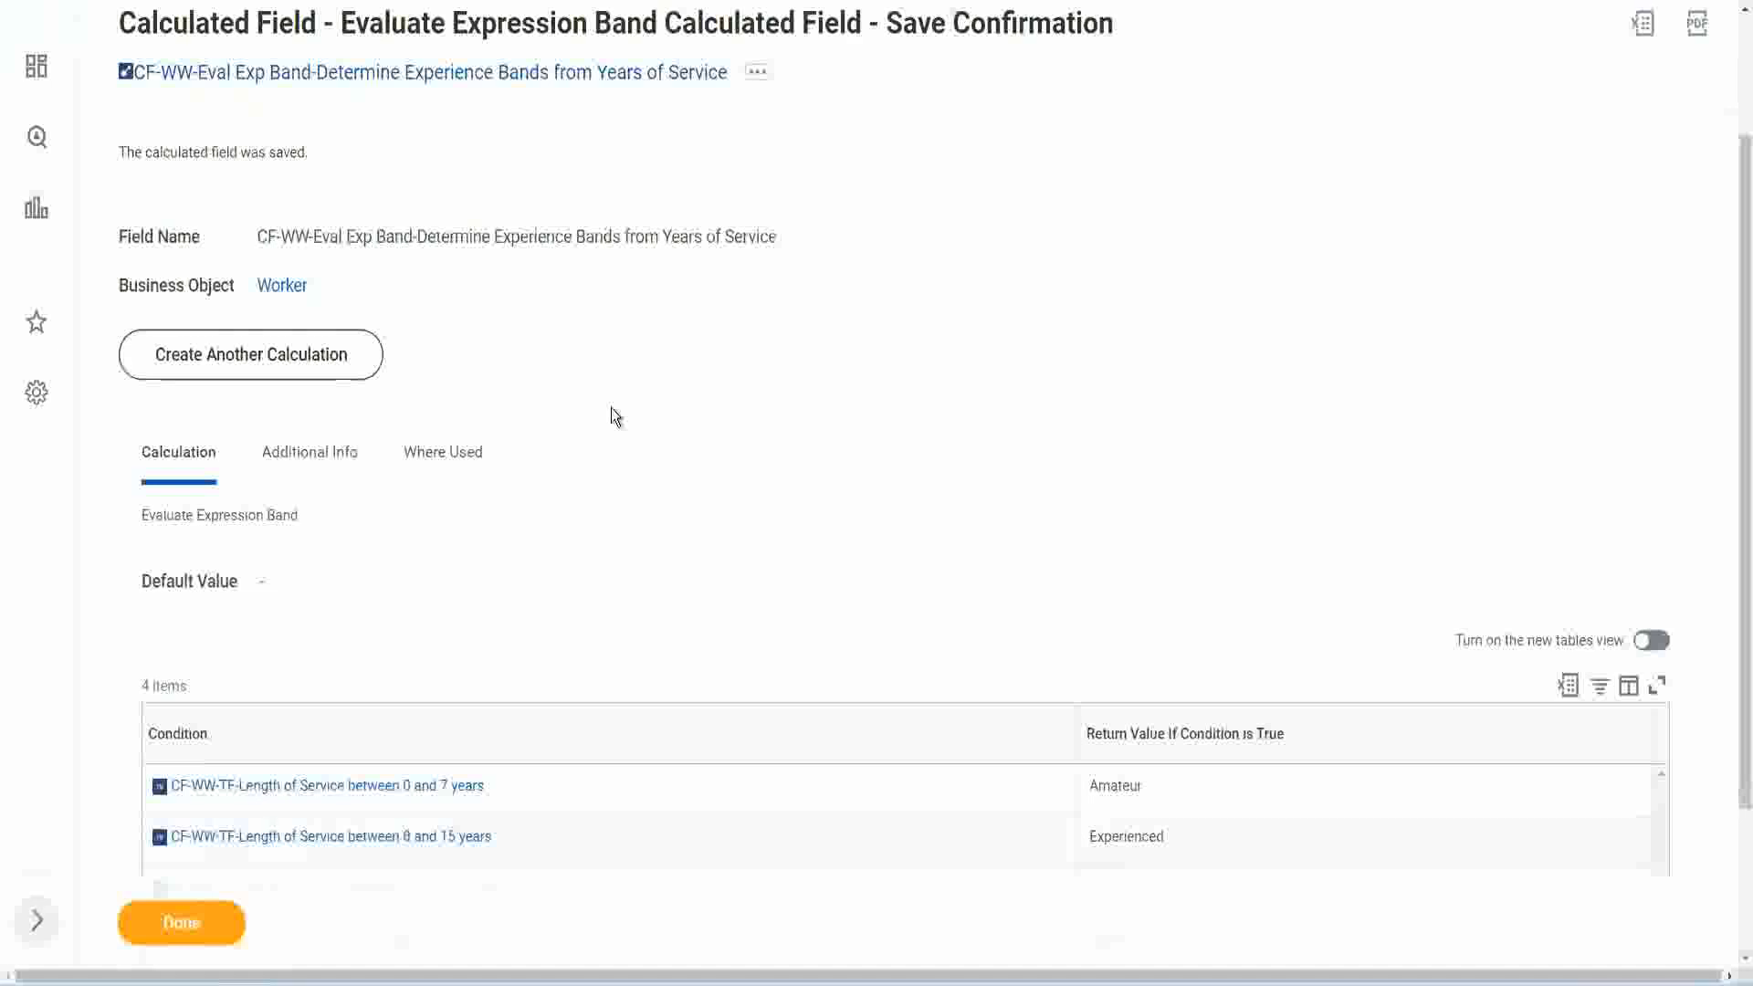
{"action": "scroll", "coordinate": [611, 407], "scroll_direction": "down", "scroll_amount": 2}
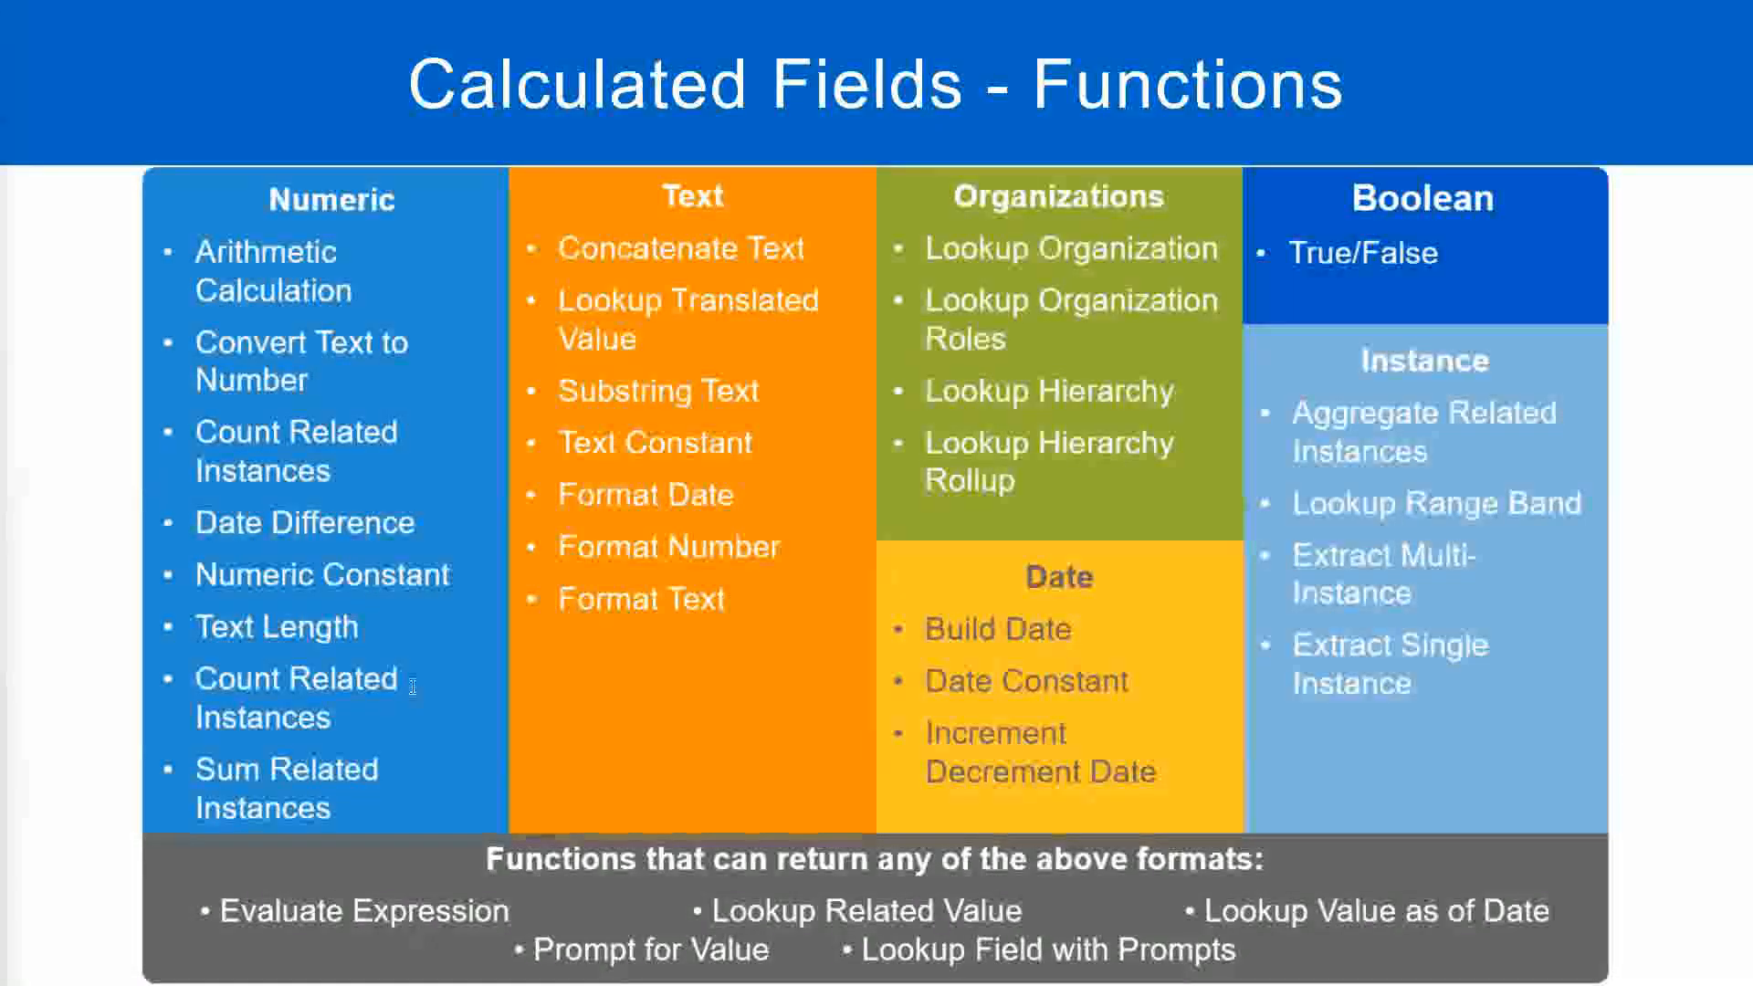
{"action": "key", "text": "alt+Tab"}
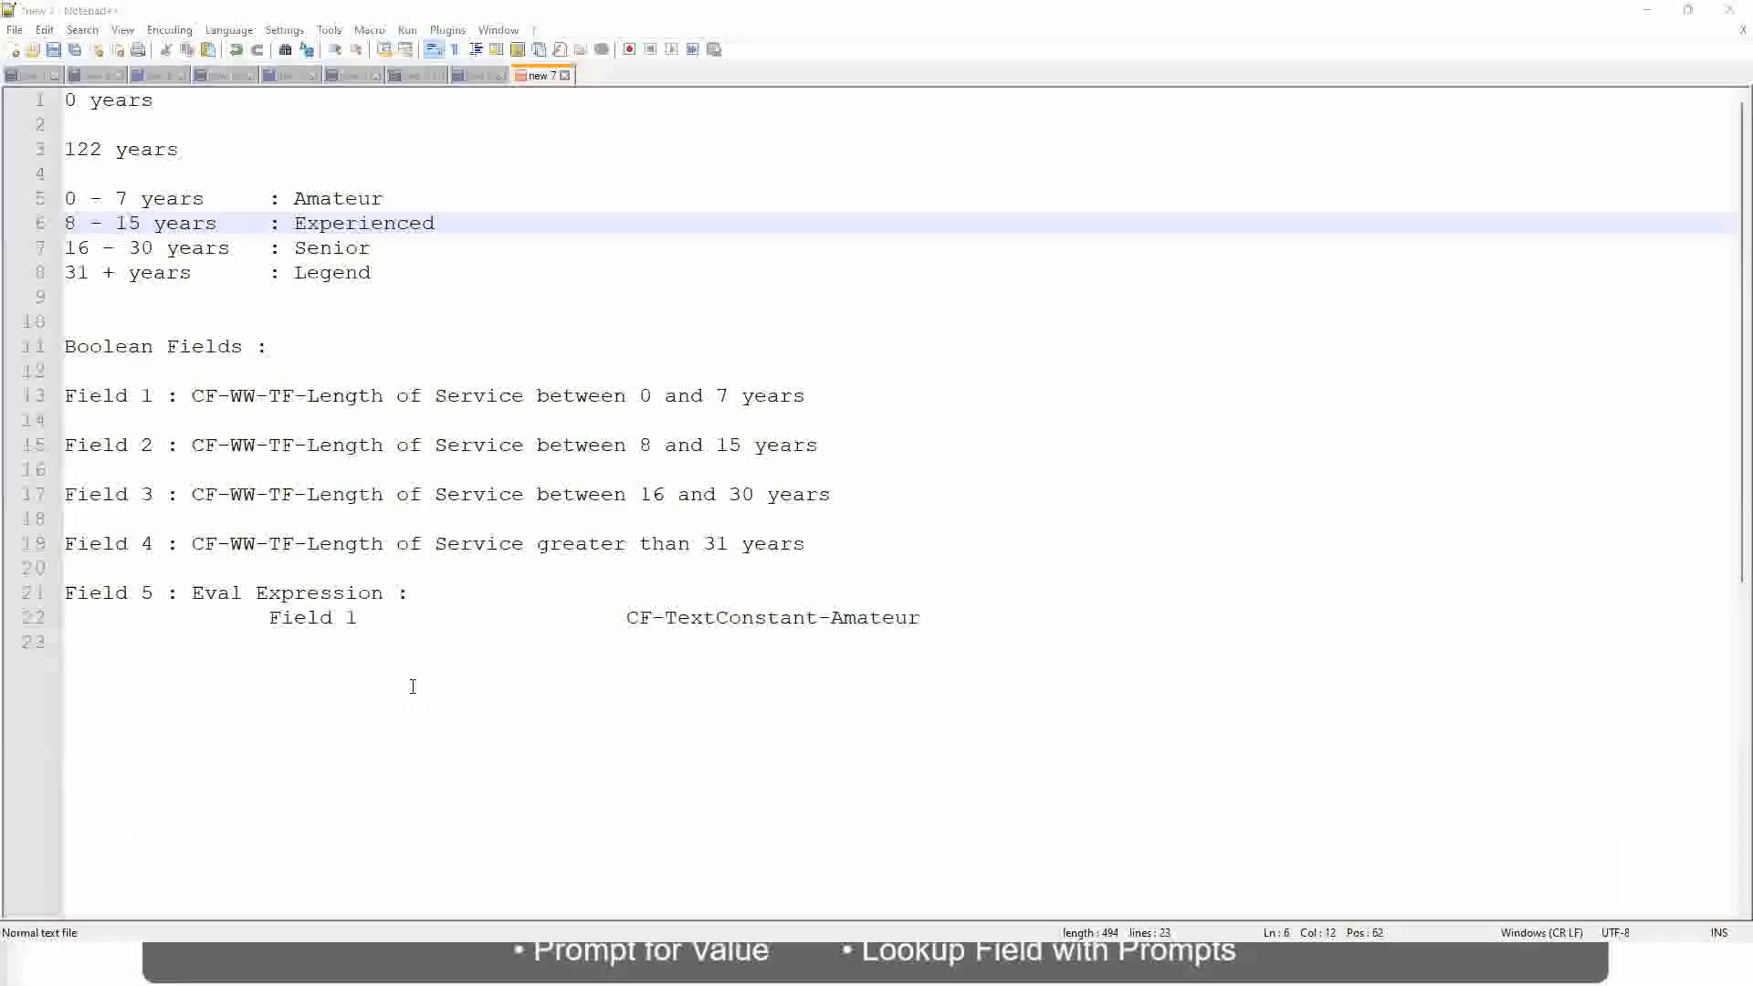
{"action": "key", "text": "alt+Tab"}
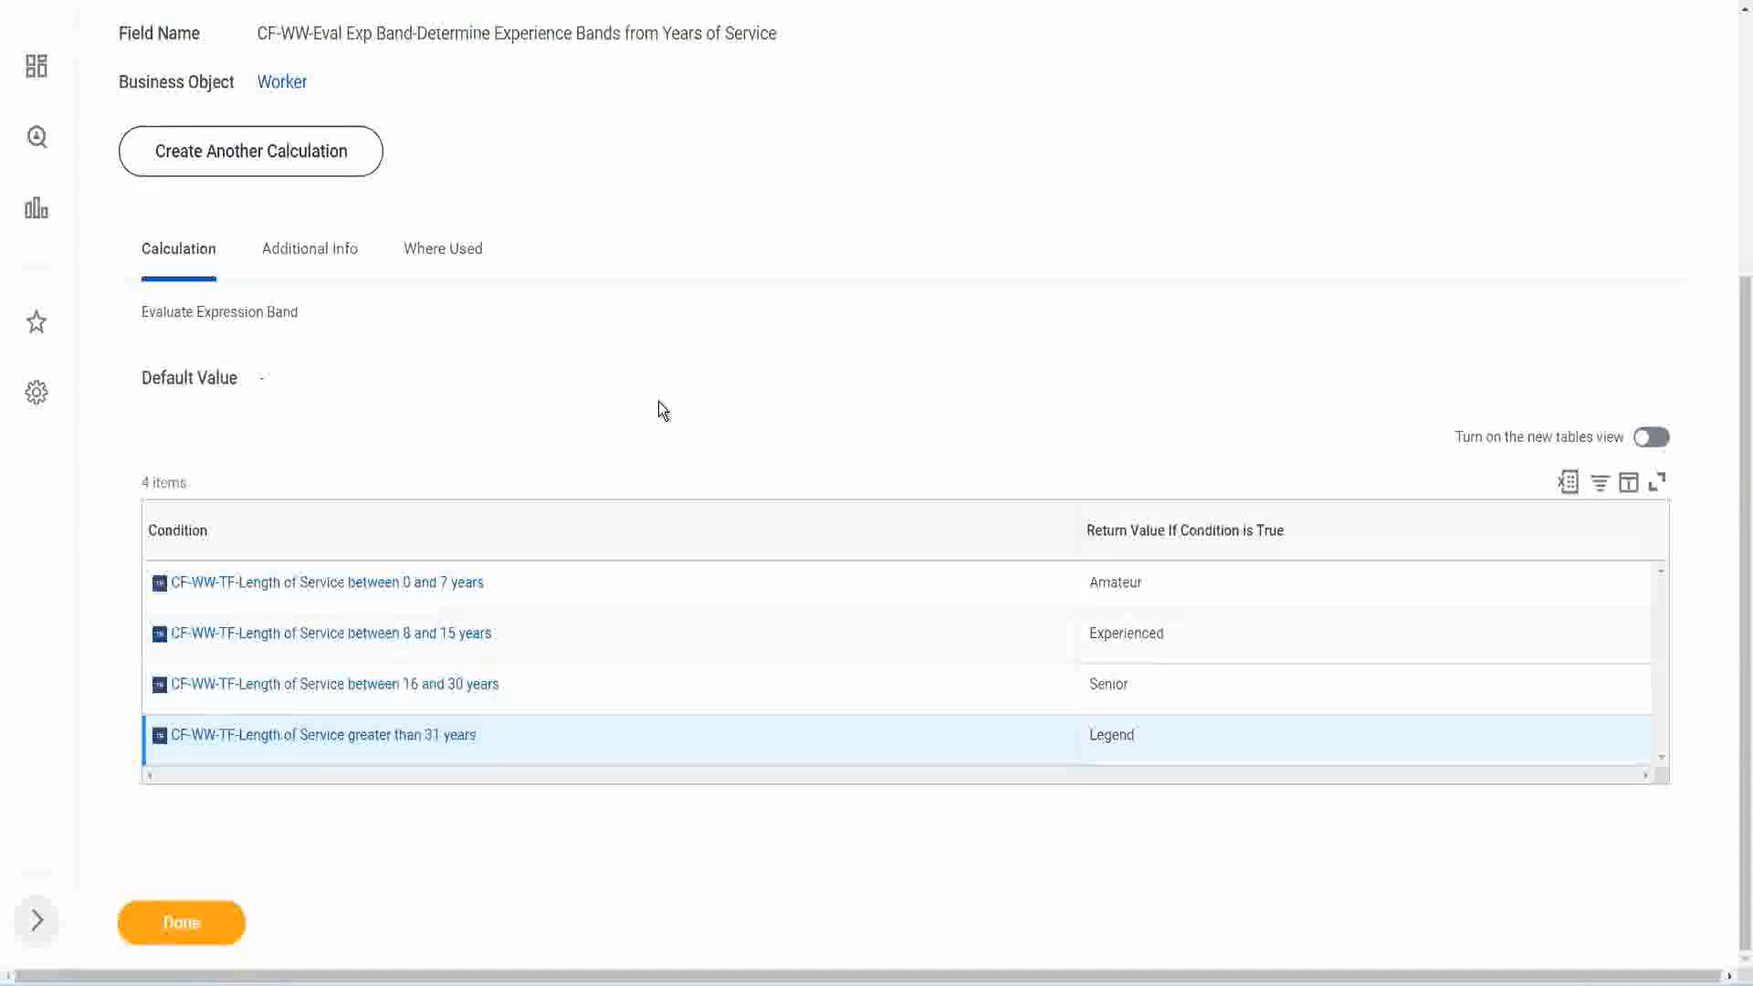
{"action": "scroll", "coordinate": [661, 410], "scroll_direction": "up", "scroll_amount": 1}
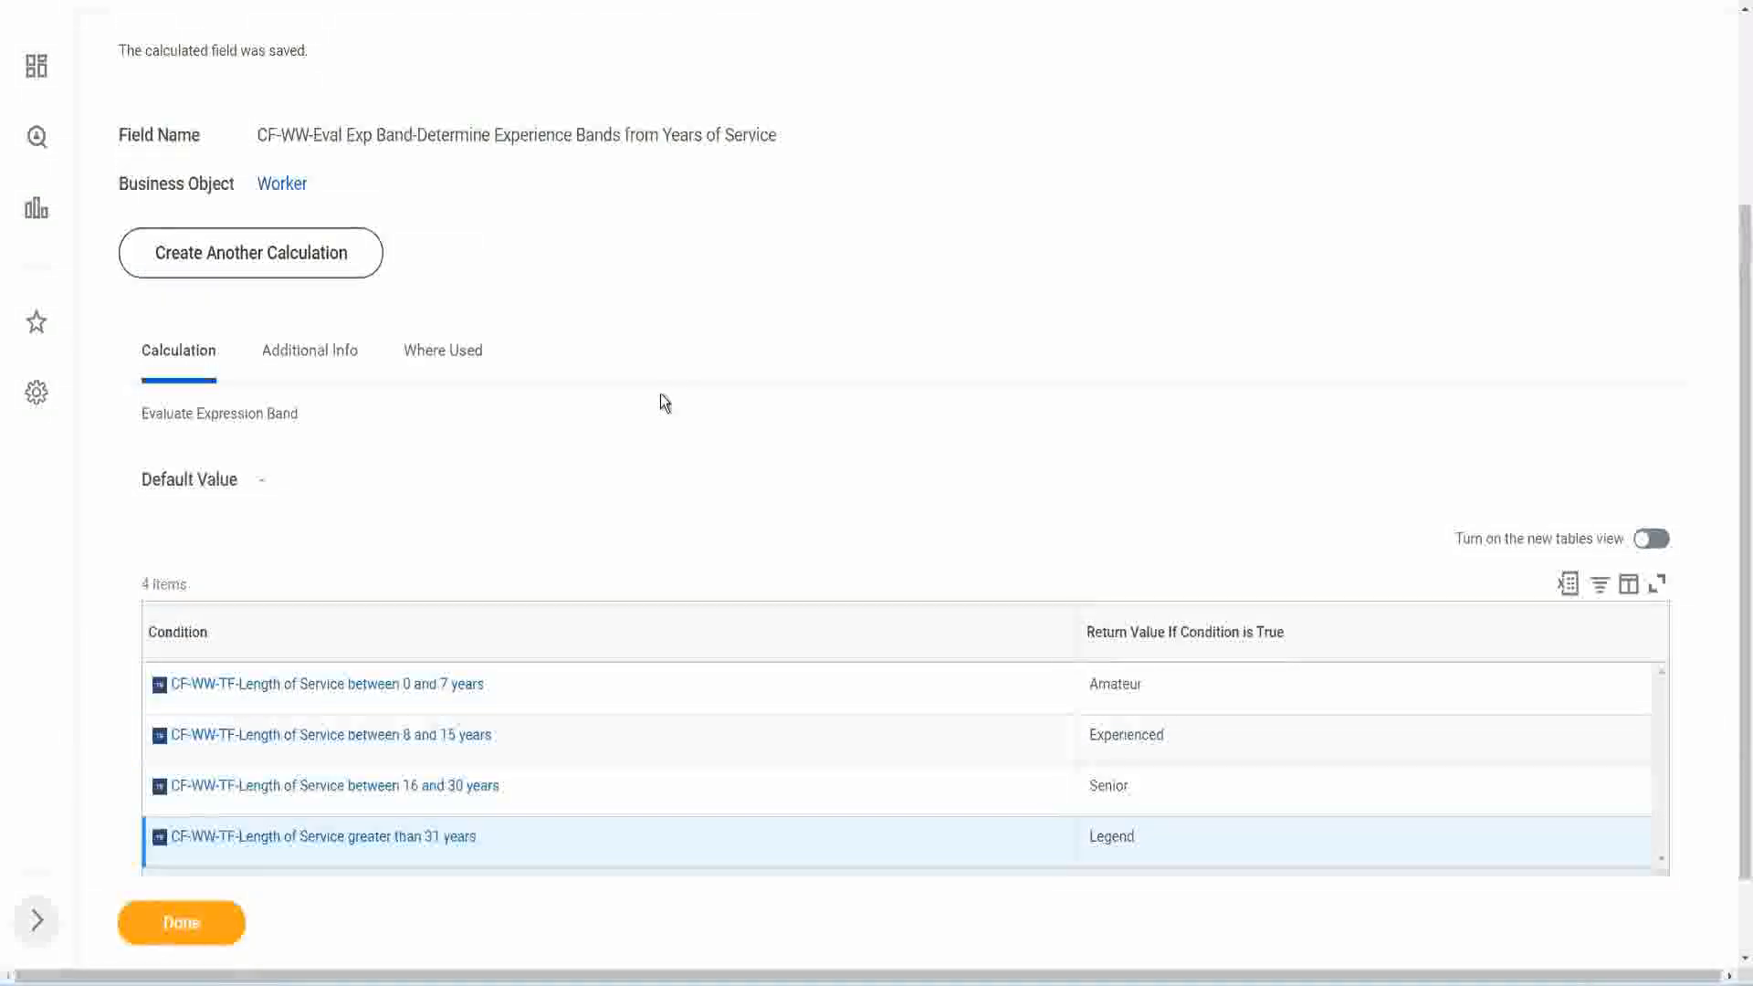
{"action": "scroll", "coordinate": [660, 394], "scroll_direction": "up", "scroll_amount": 3}
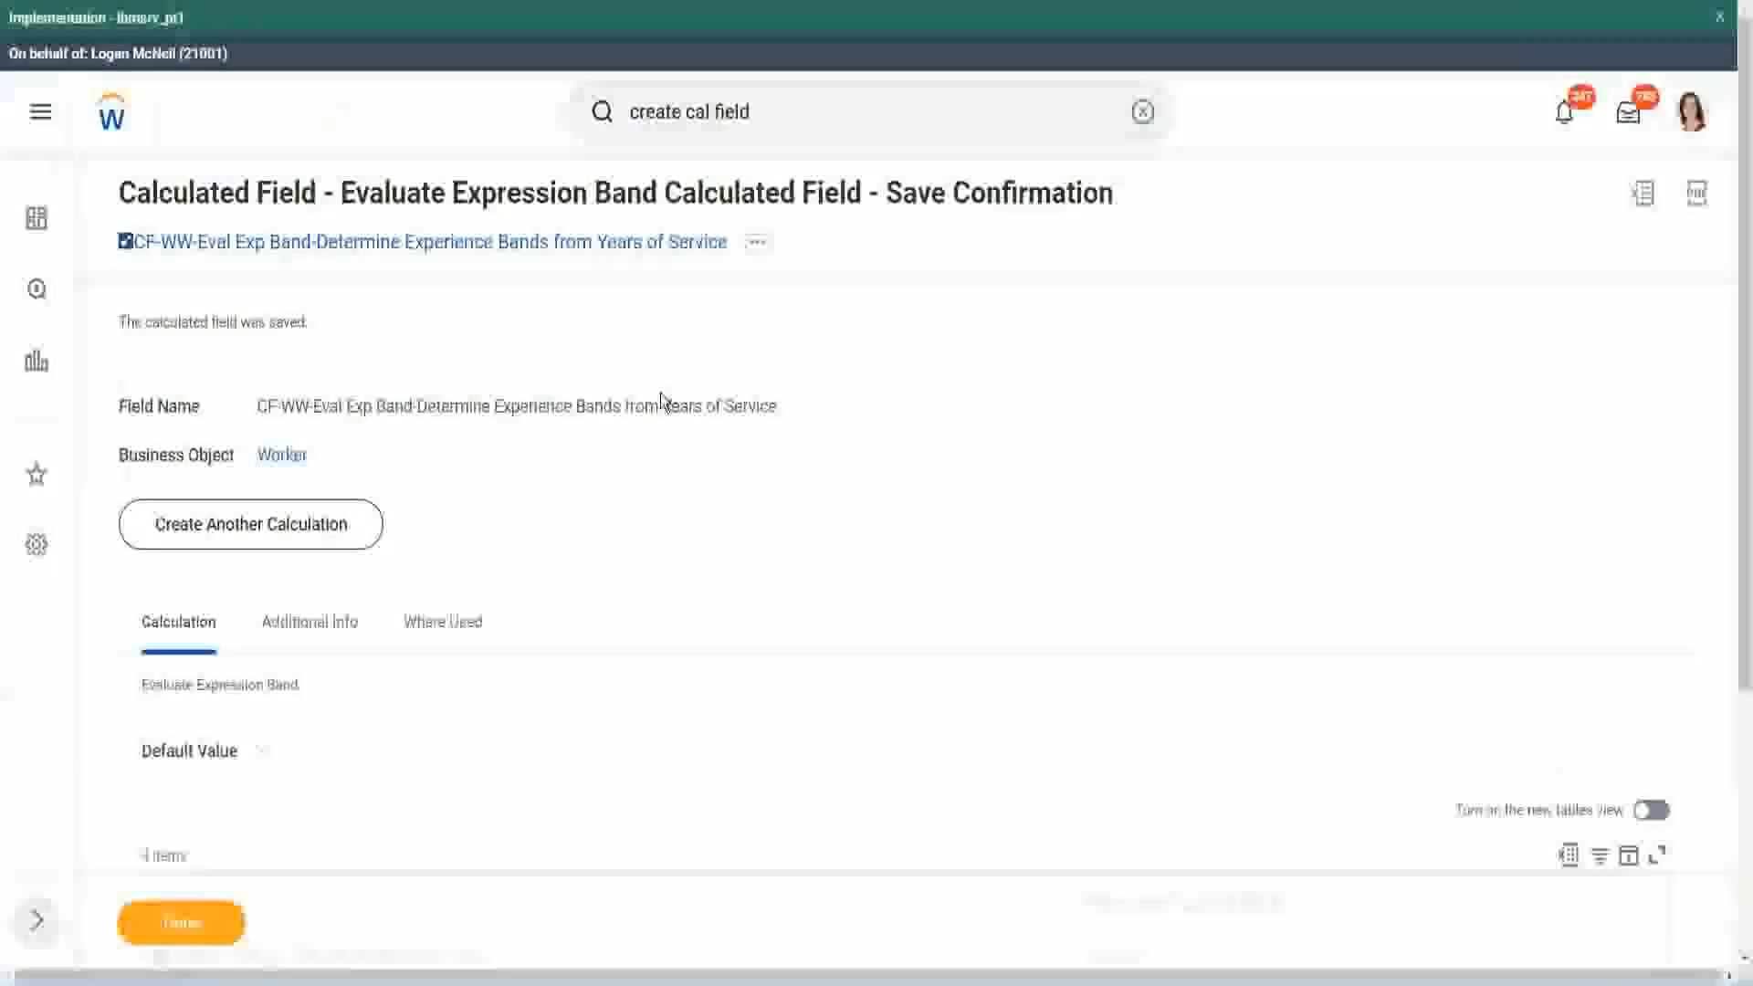
{"action": "scroll", "coordinate": [666, 404], "scroll_direction": "down", "scroll_amount": 4}
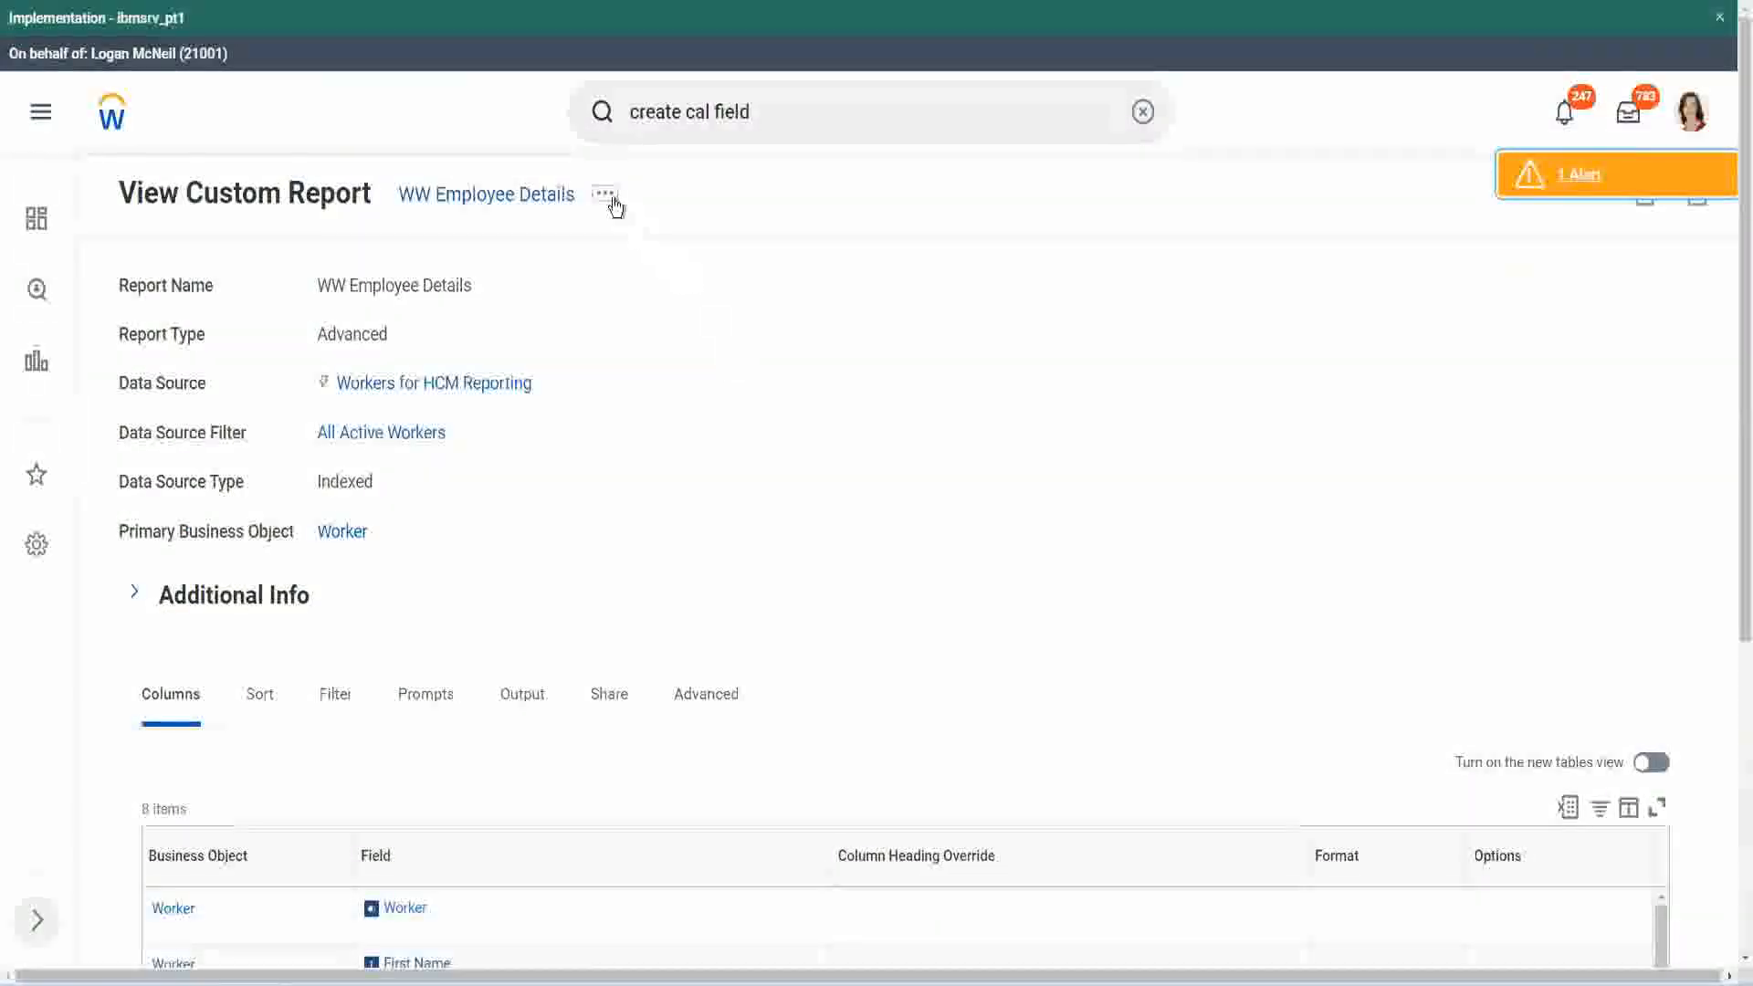
Open the custom report WW Employee Details for editing.
{"action": "left_click", "coordinate": [605, 194]}
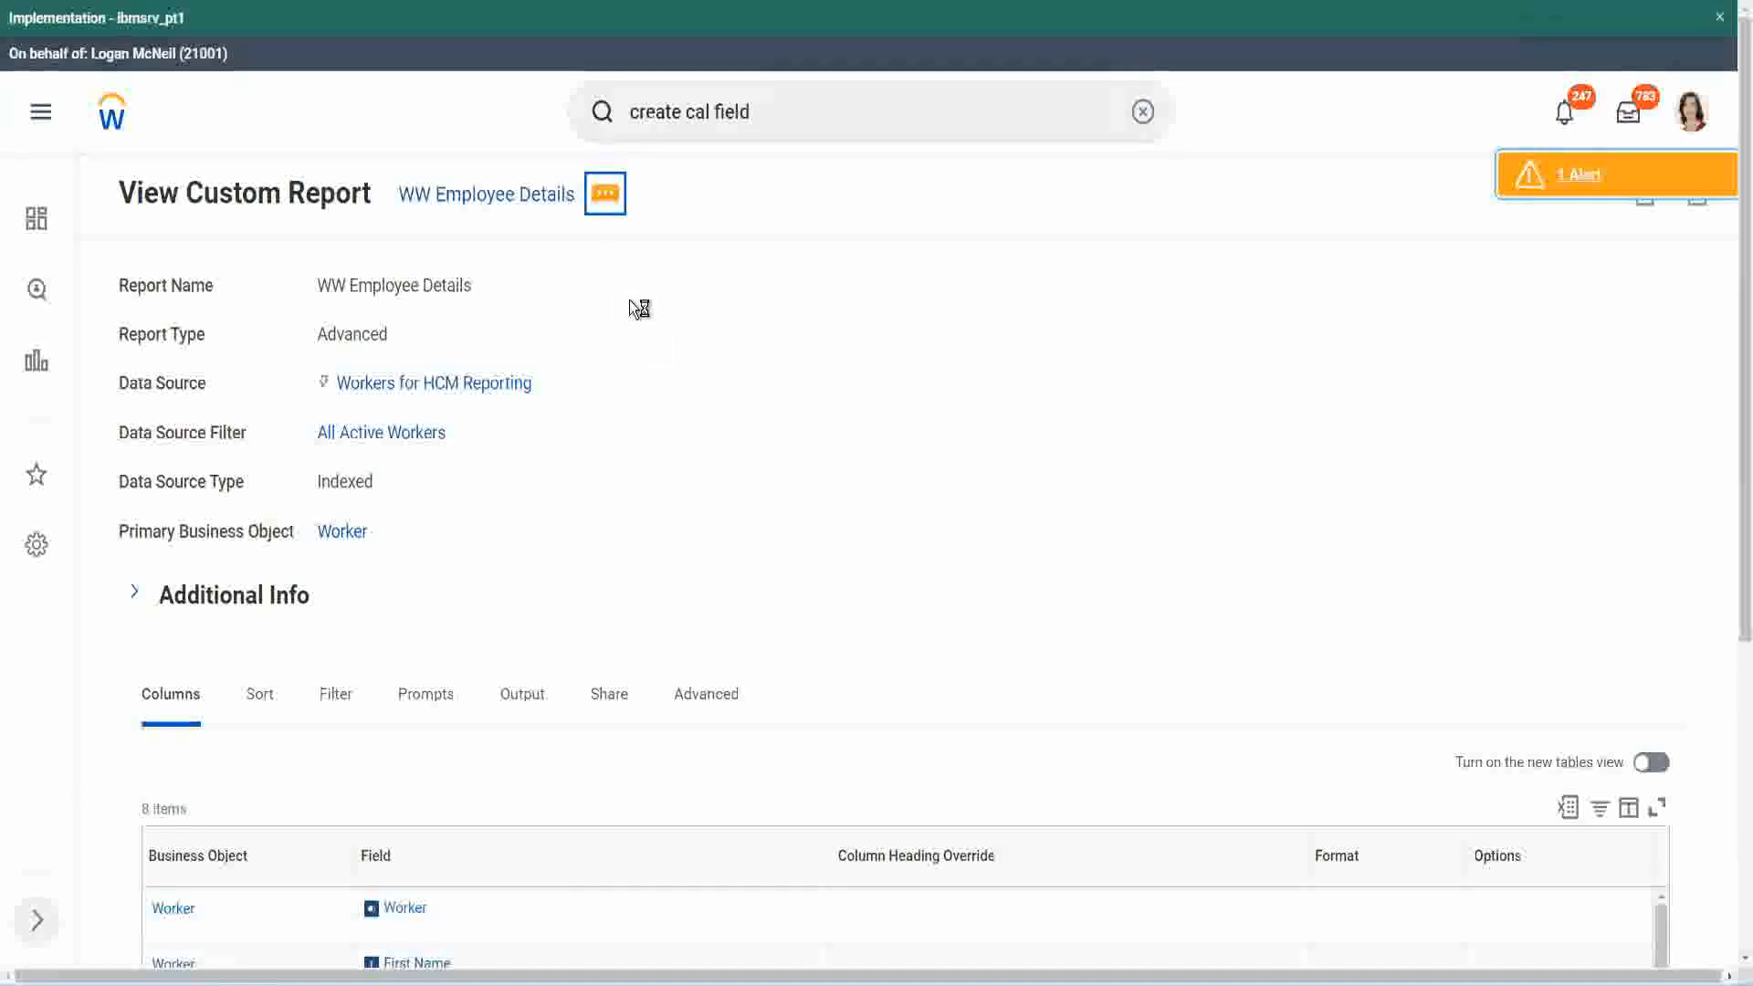
{"action": "mouse_move", "coordinate": [704, 301]}
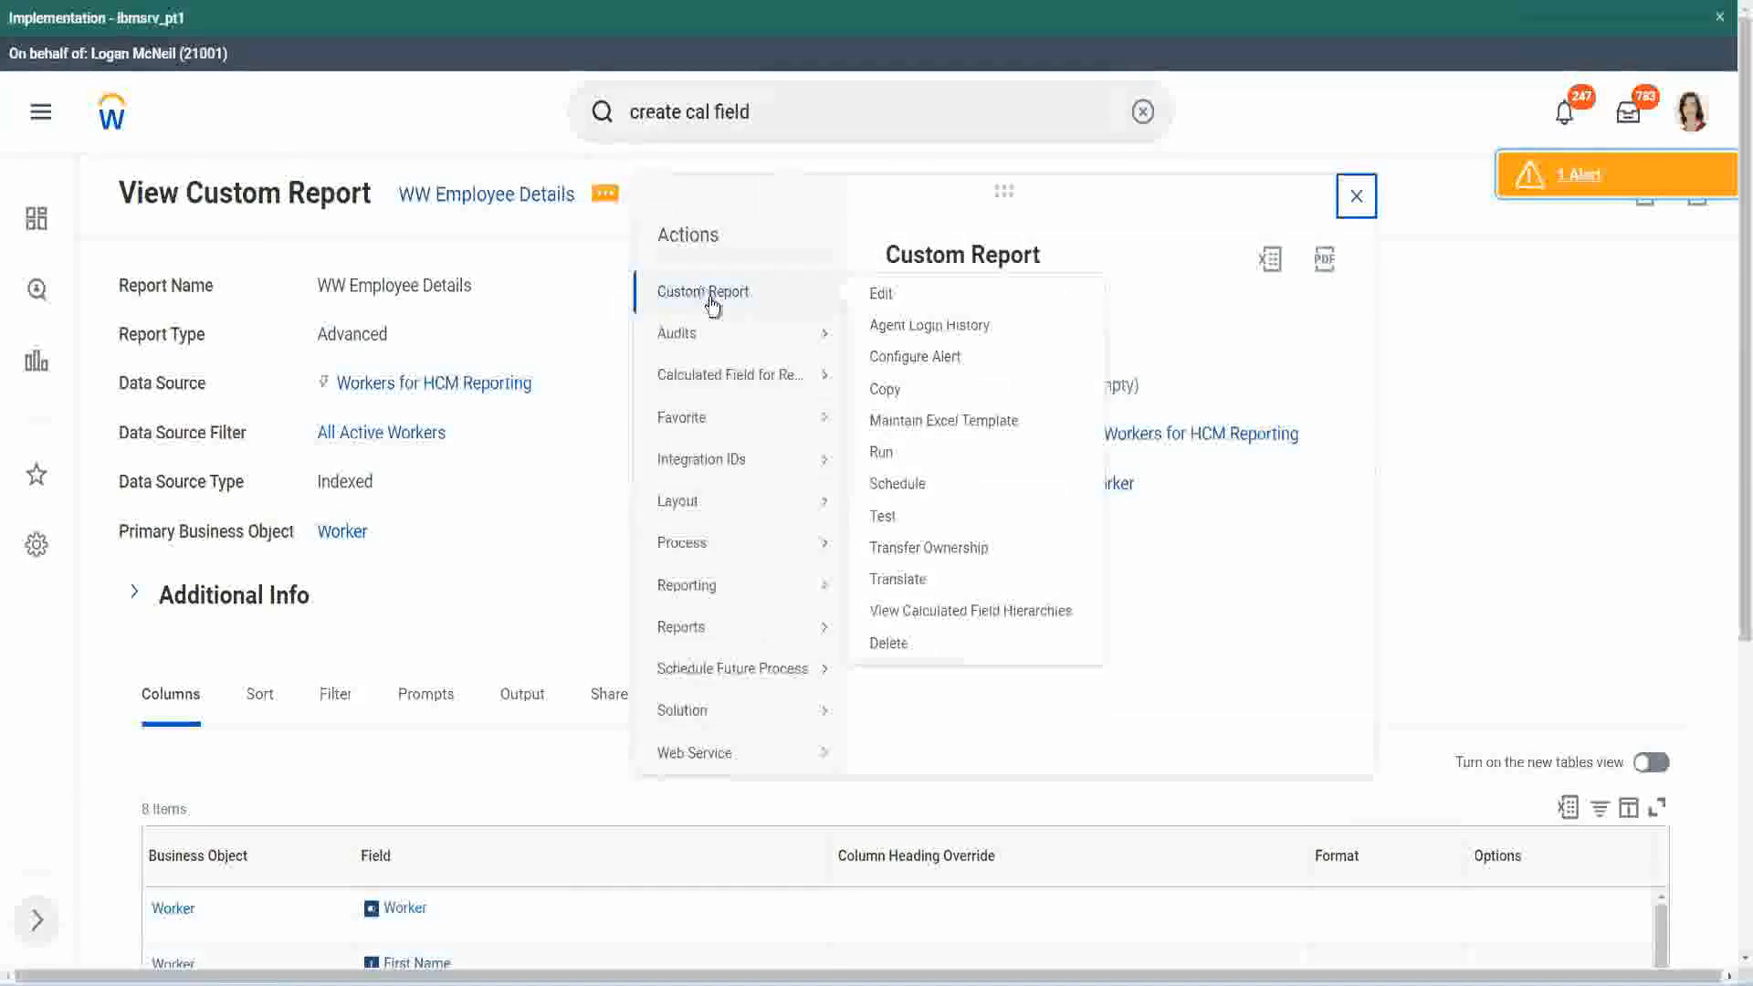
{"action": "left_click", "coordinate": [890, 299]}
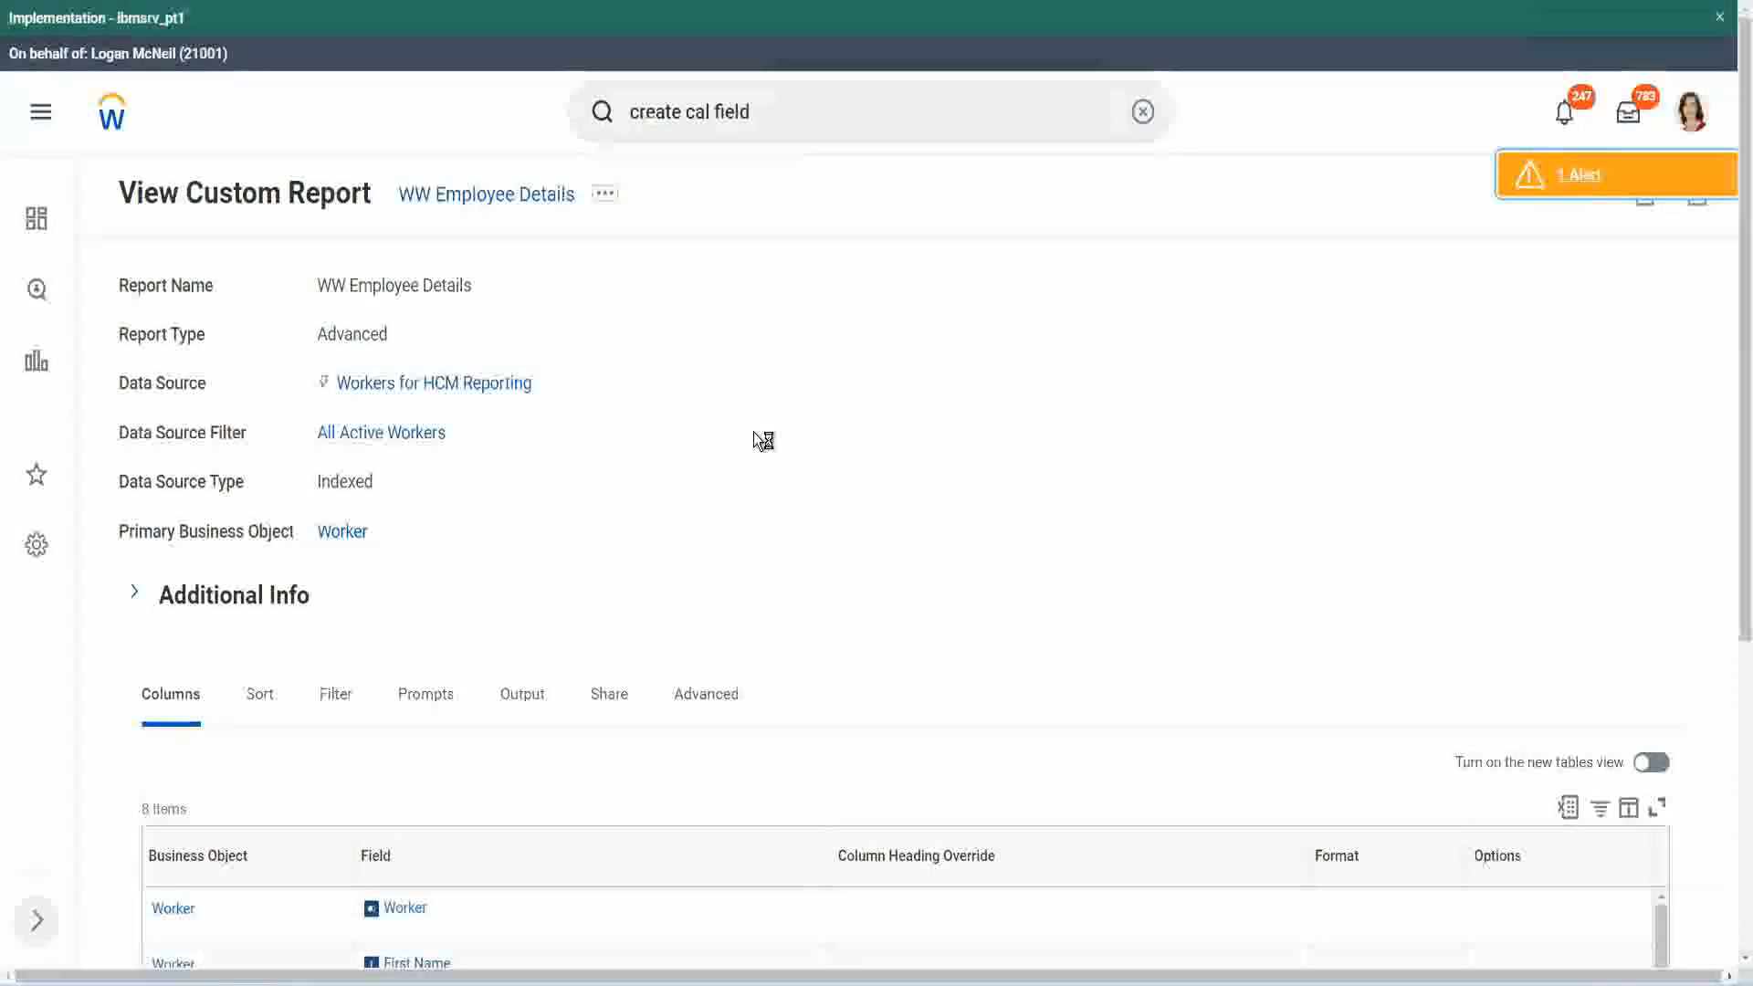
{"action": "scroll", "coordinate": [753, 431], "scroll_direction": "down", "scroll_amount": 1}
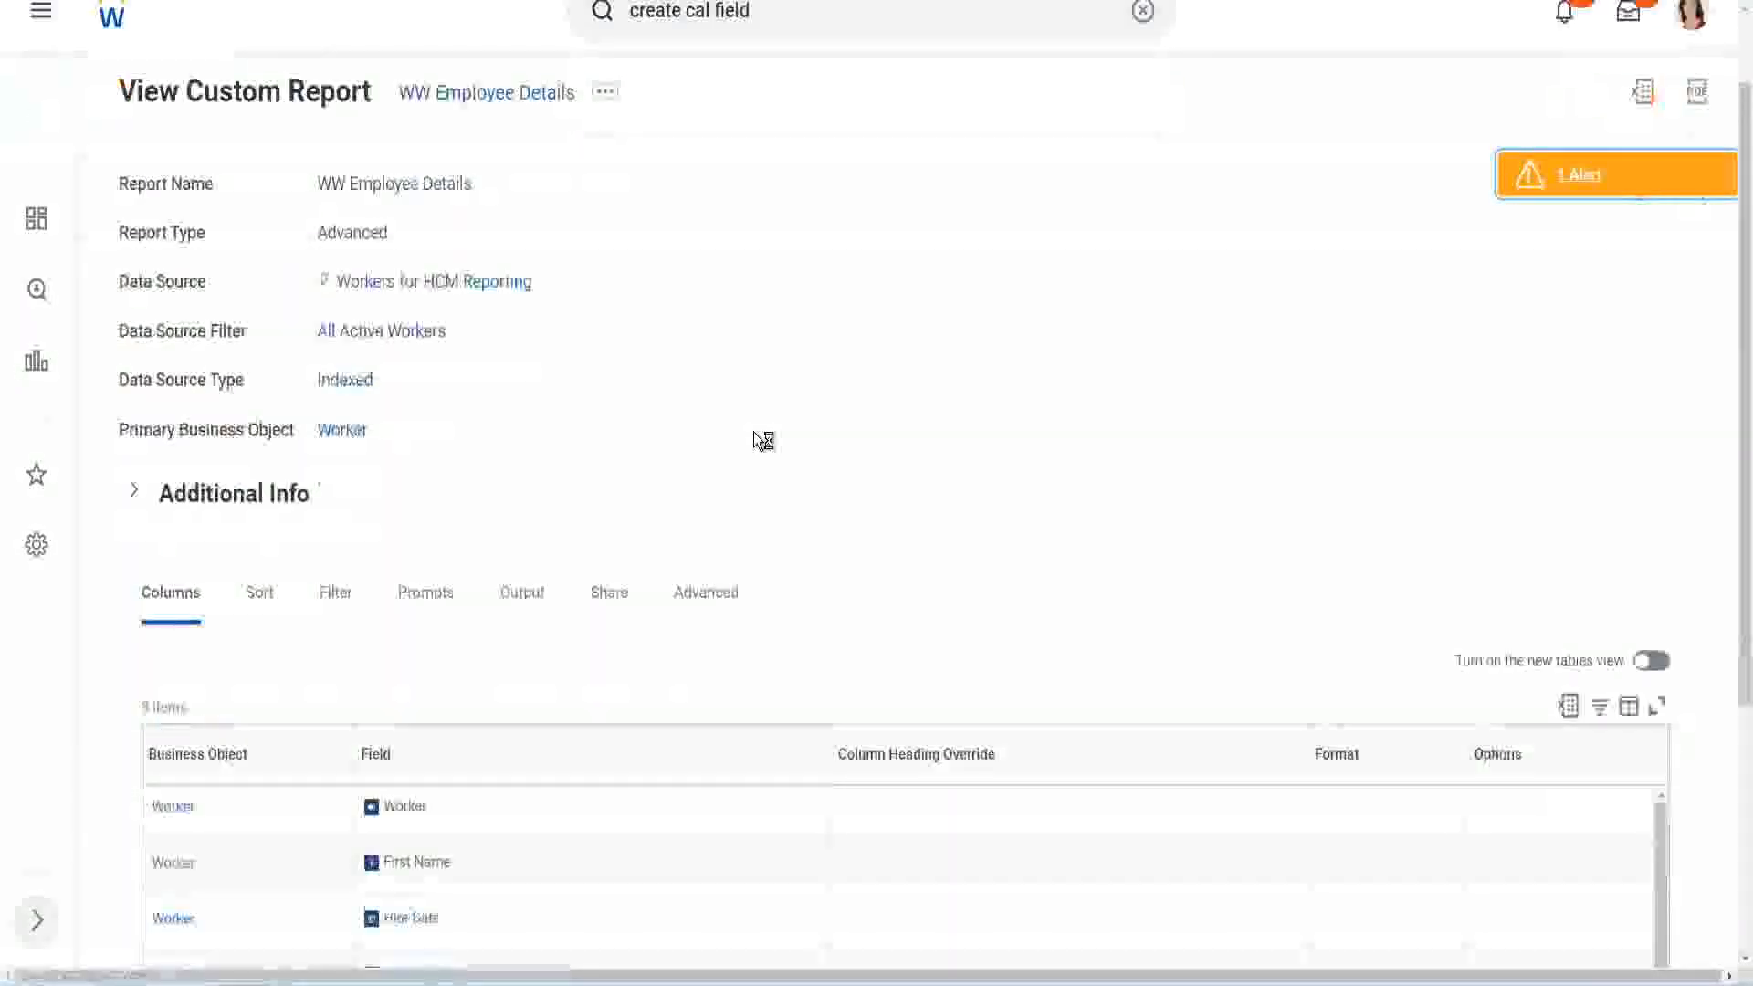
{"action": "scroll", "coordinate": [753, 430], "scroll_direction": "down", "scroll_amount": 4}
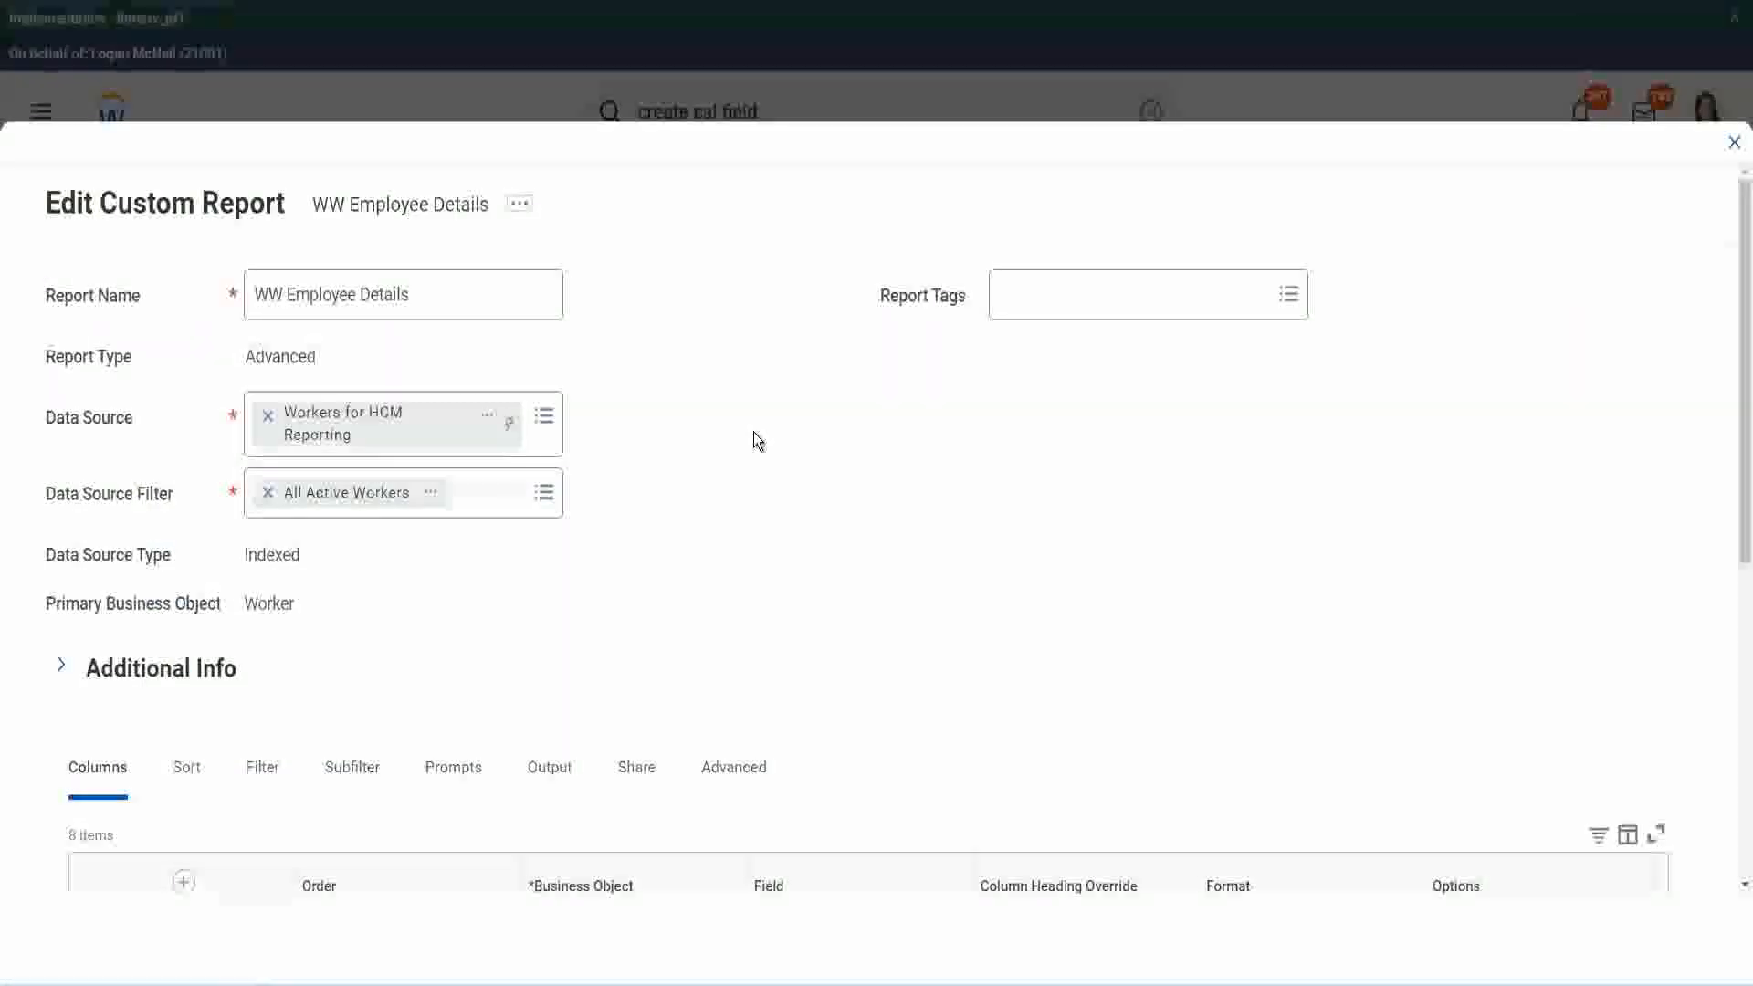
Add a new Worker column row below the Experience Bands column in the report.
{"action": "scroll", "coordinate": [753, 431], "scroll_direction": "down", "scroll_amount": 8}
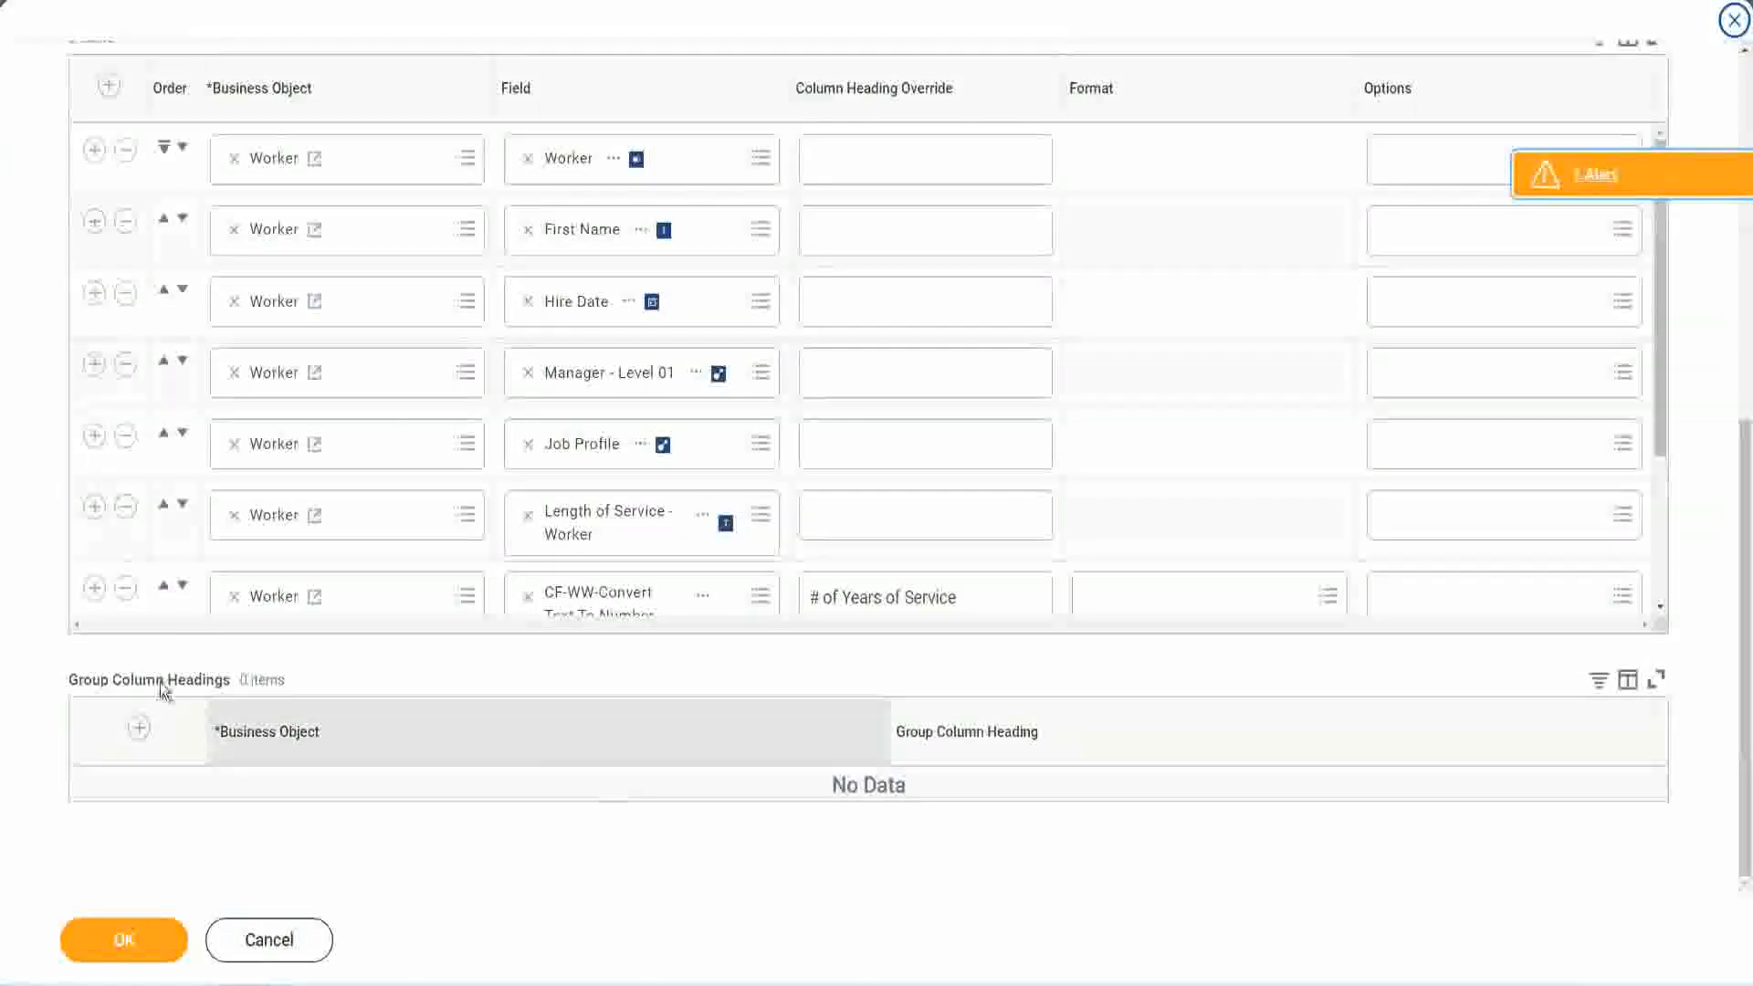
{"action": "scroll", "coordinate": [368, 442], "scroll_direction": "down", "scroll_amount": 3}
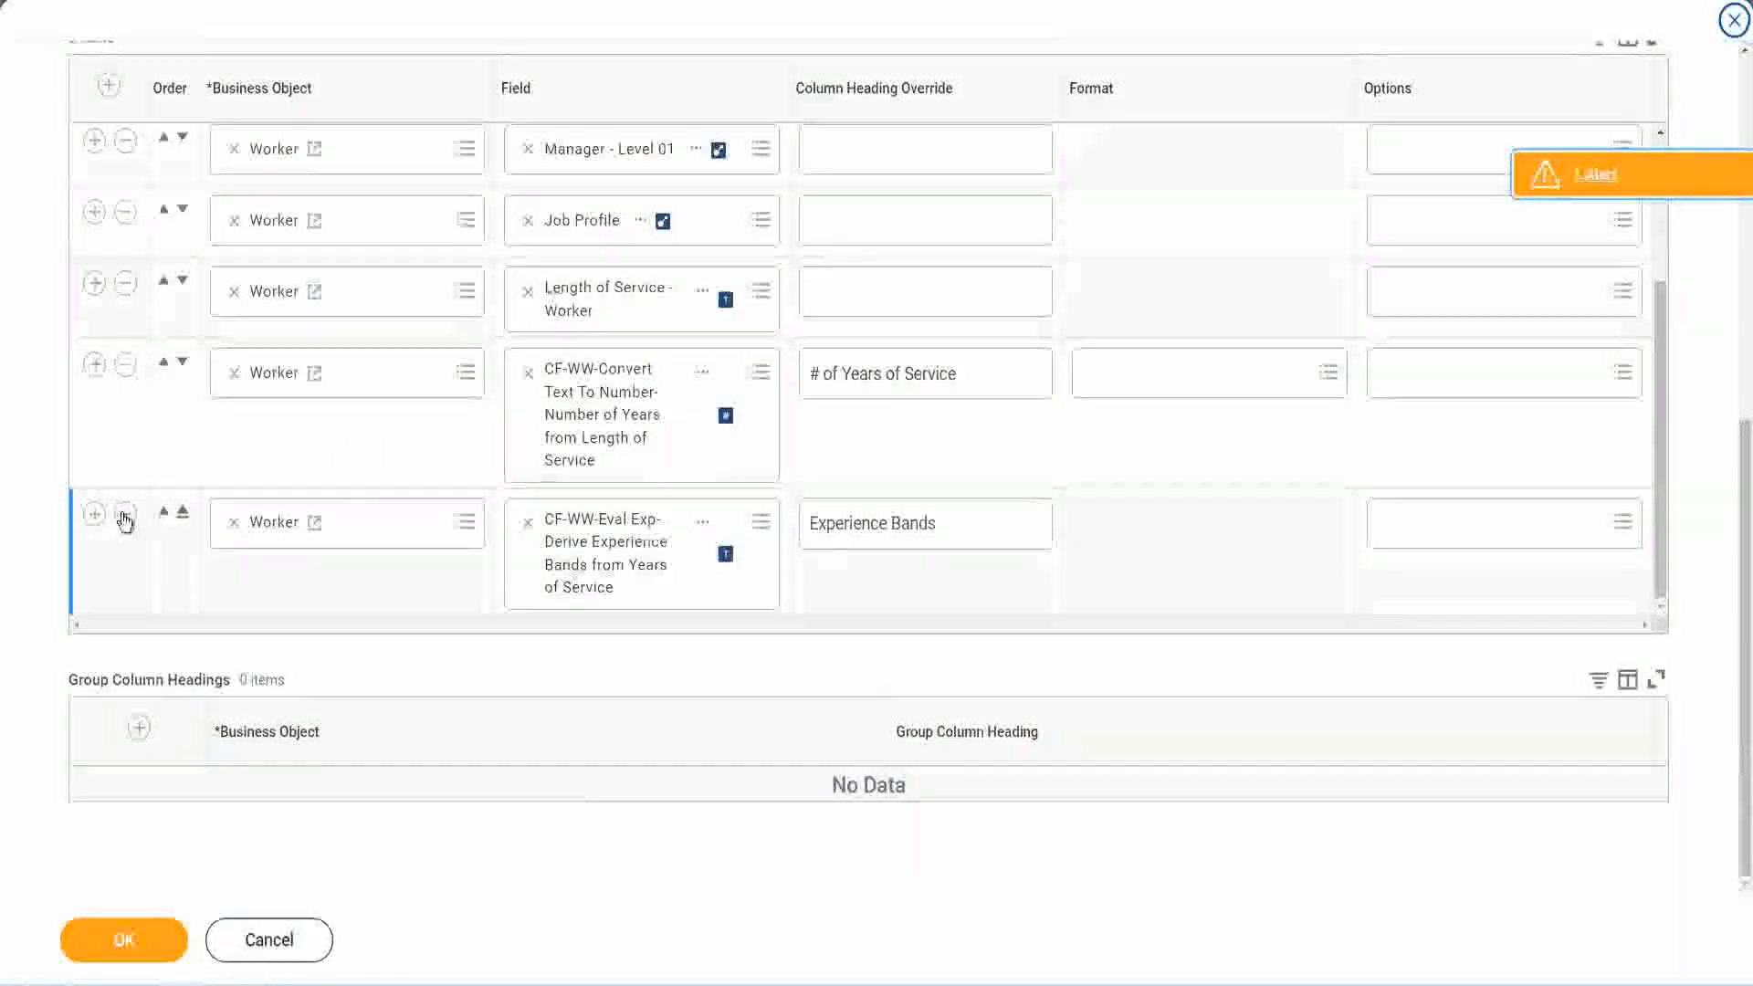
{"action": "left_click", "coordinate": [94, 513]}
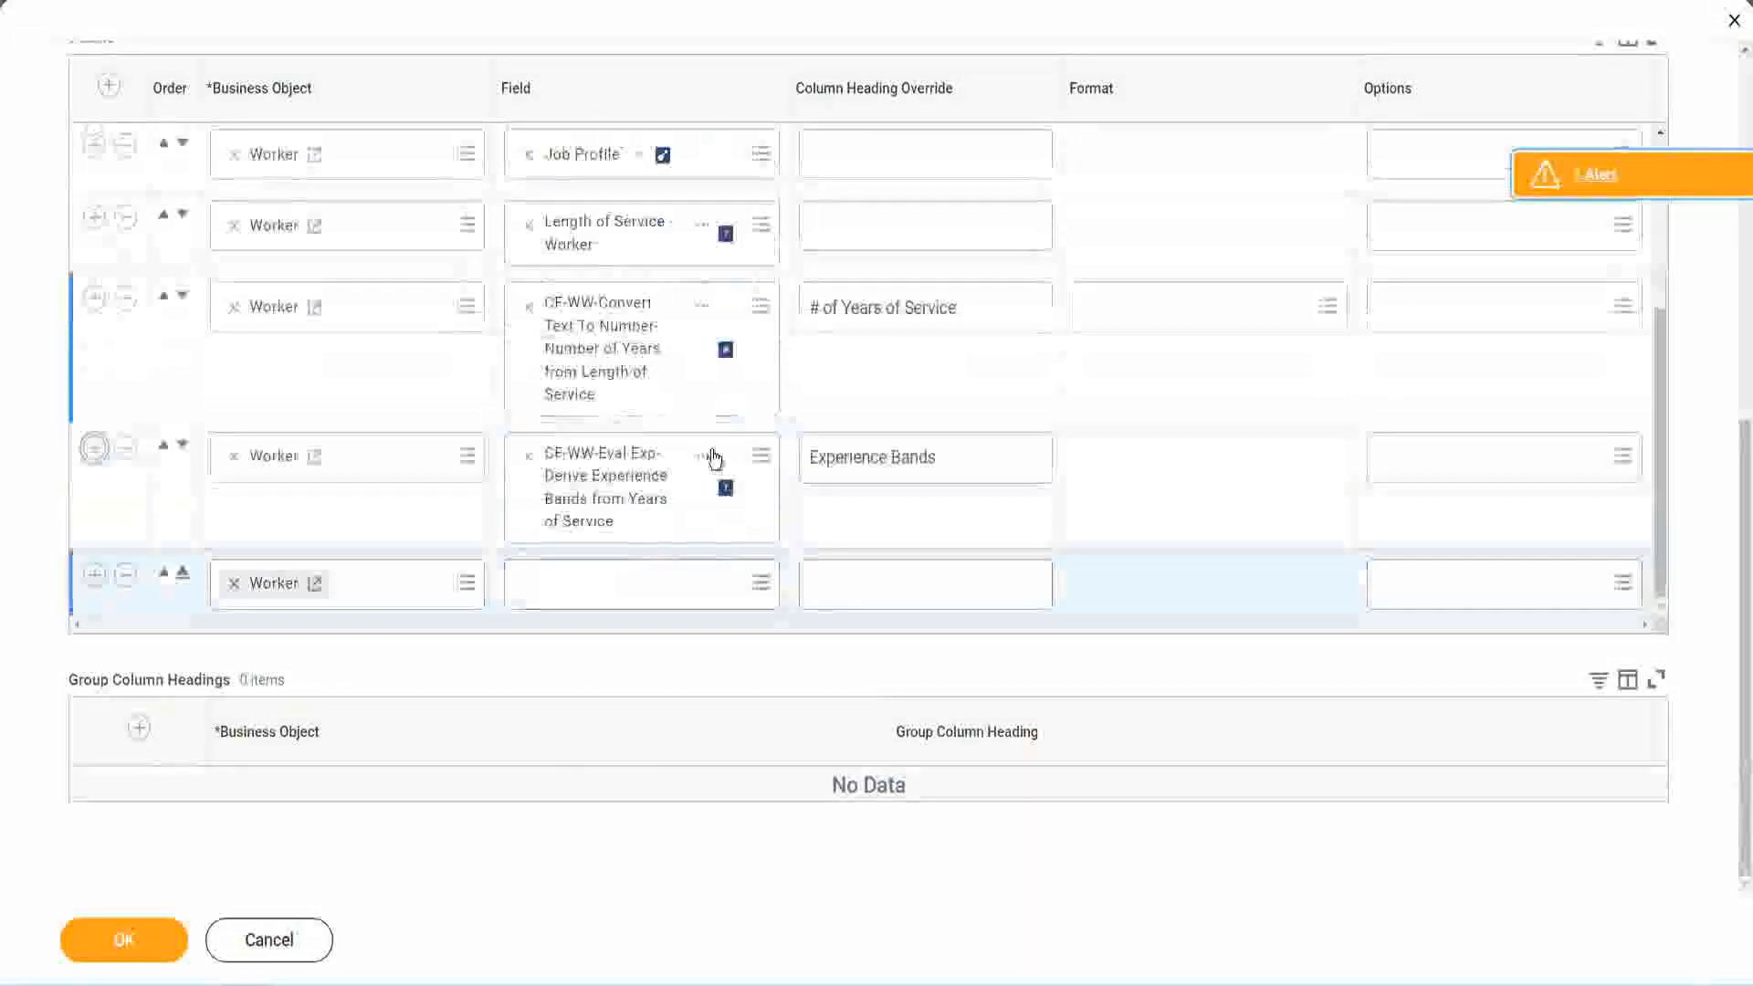
Copy the field name of the Experience Bands row into the field search of the new Worker row.
{"action": "right_click", "coordinate": [610, 492]}
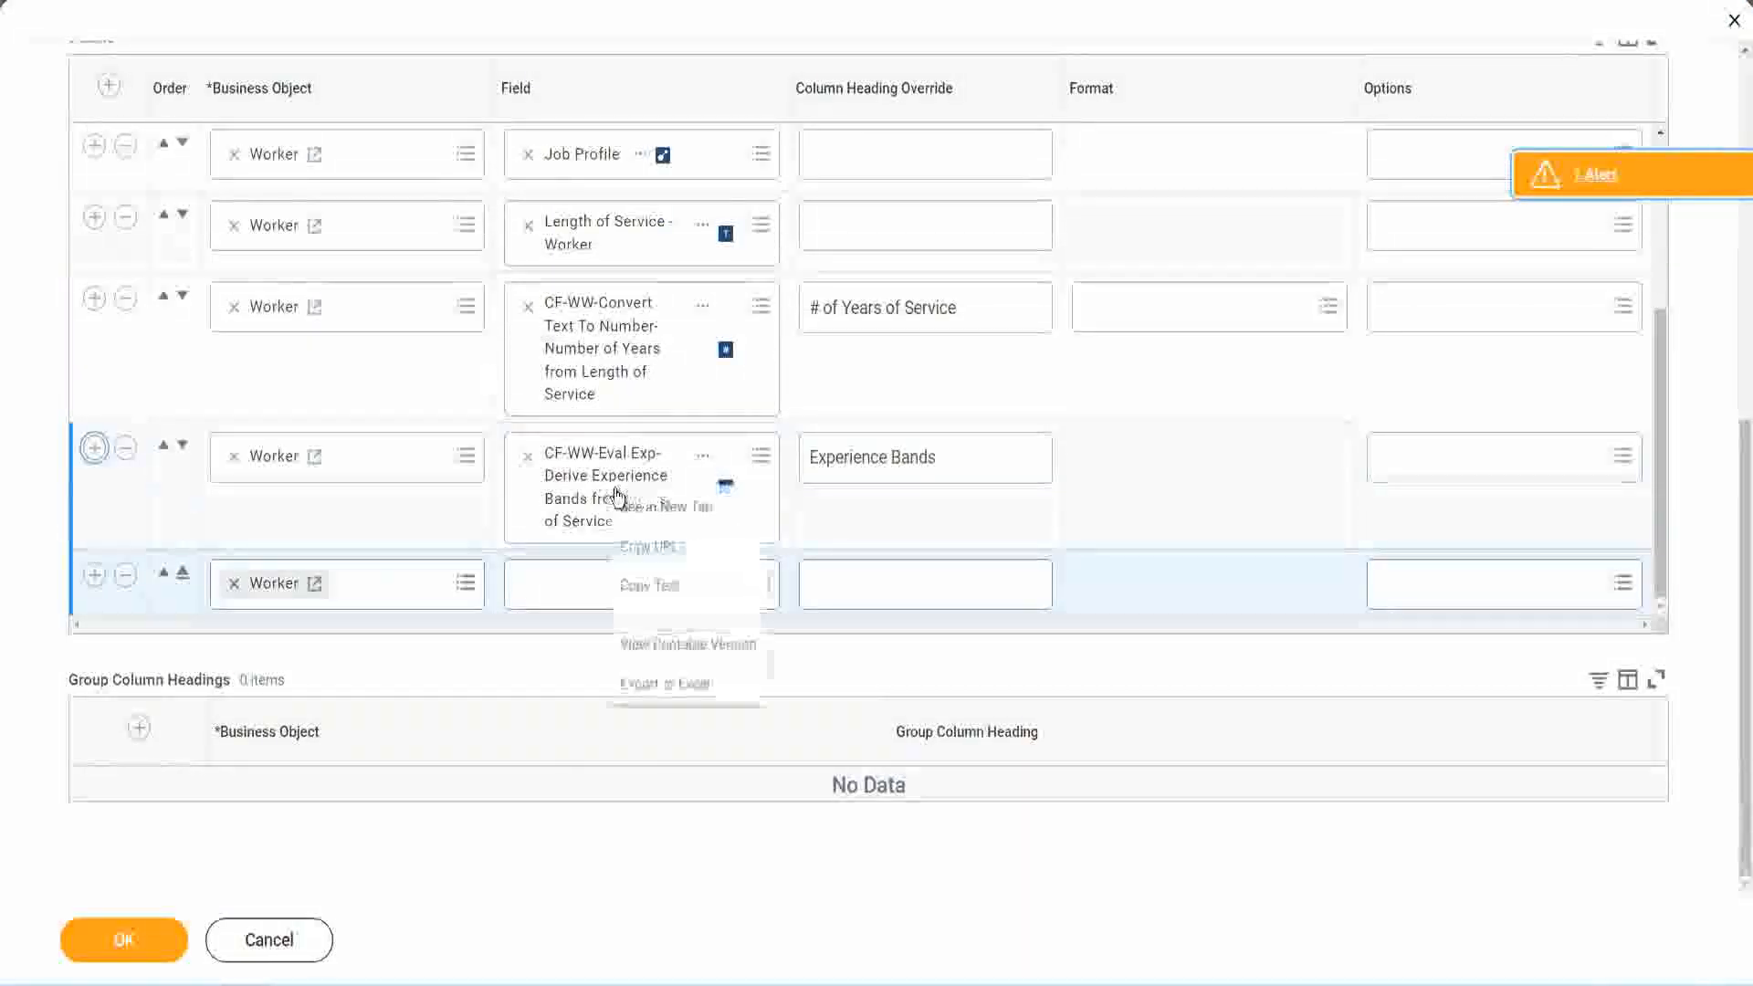
{"action": "left_click", "coordinate": [658, 584]}
{"action": "left_click", "coordinate": [630, 595]}
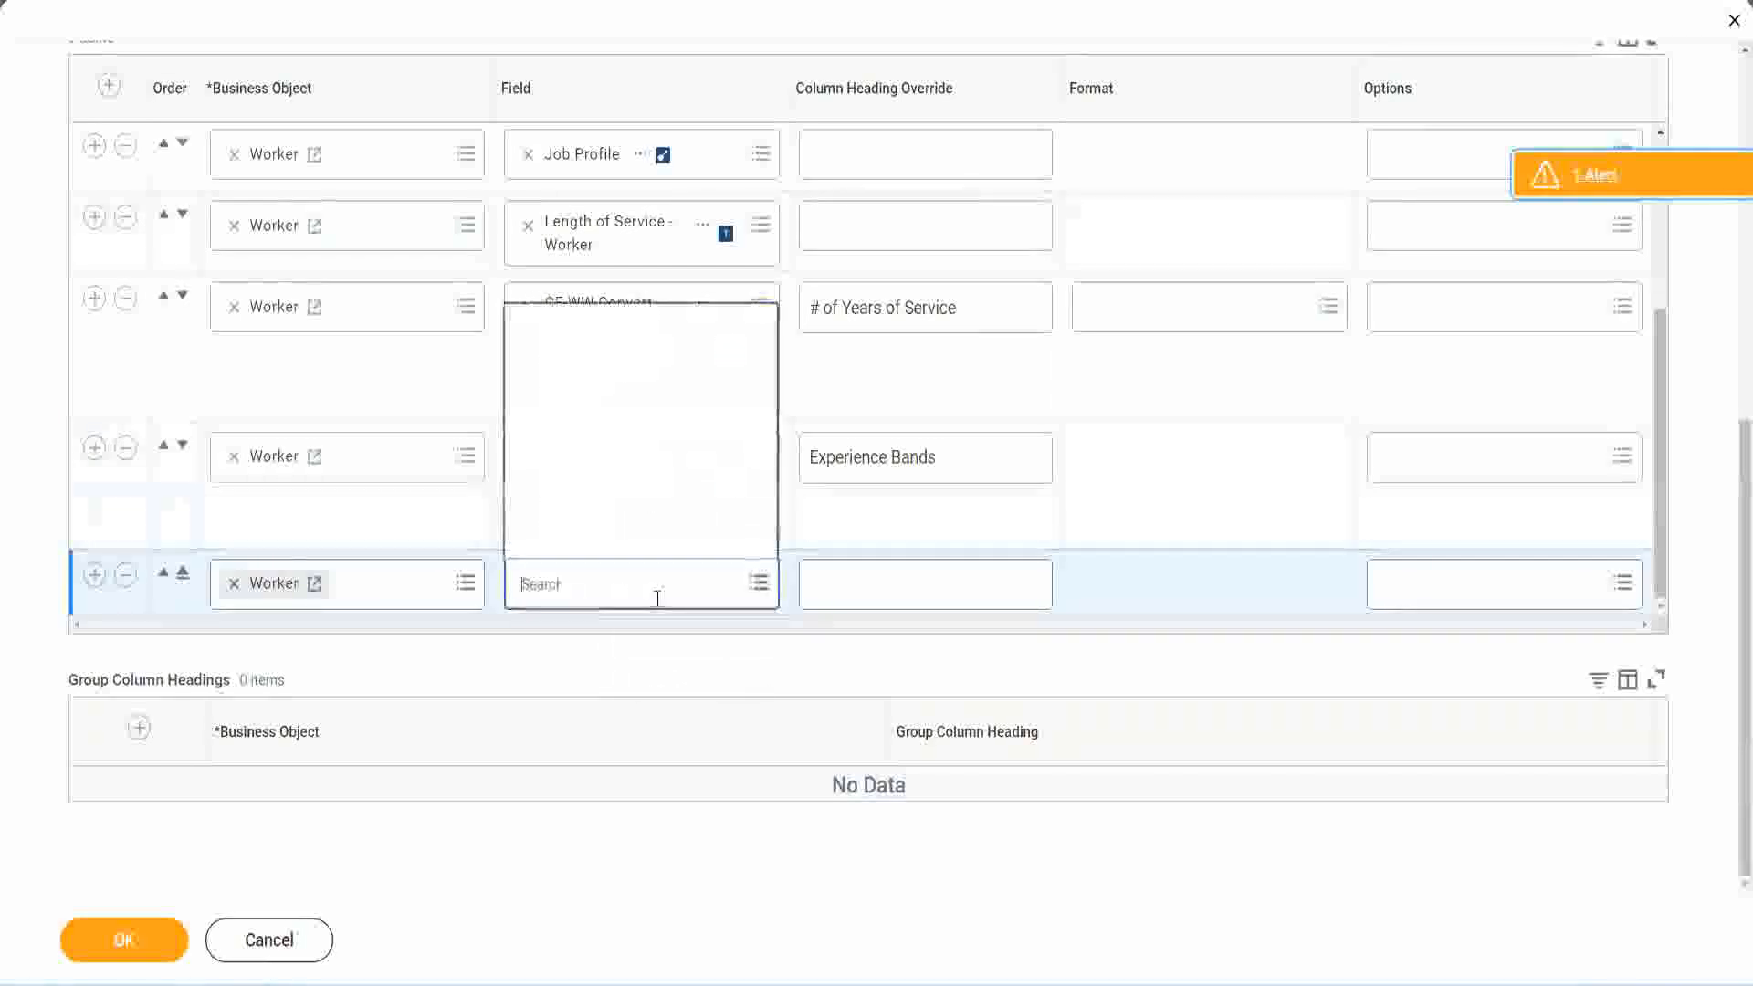
{"action": "type", "text": "Experience Bands from Years of Service"}
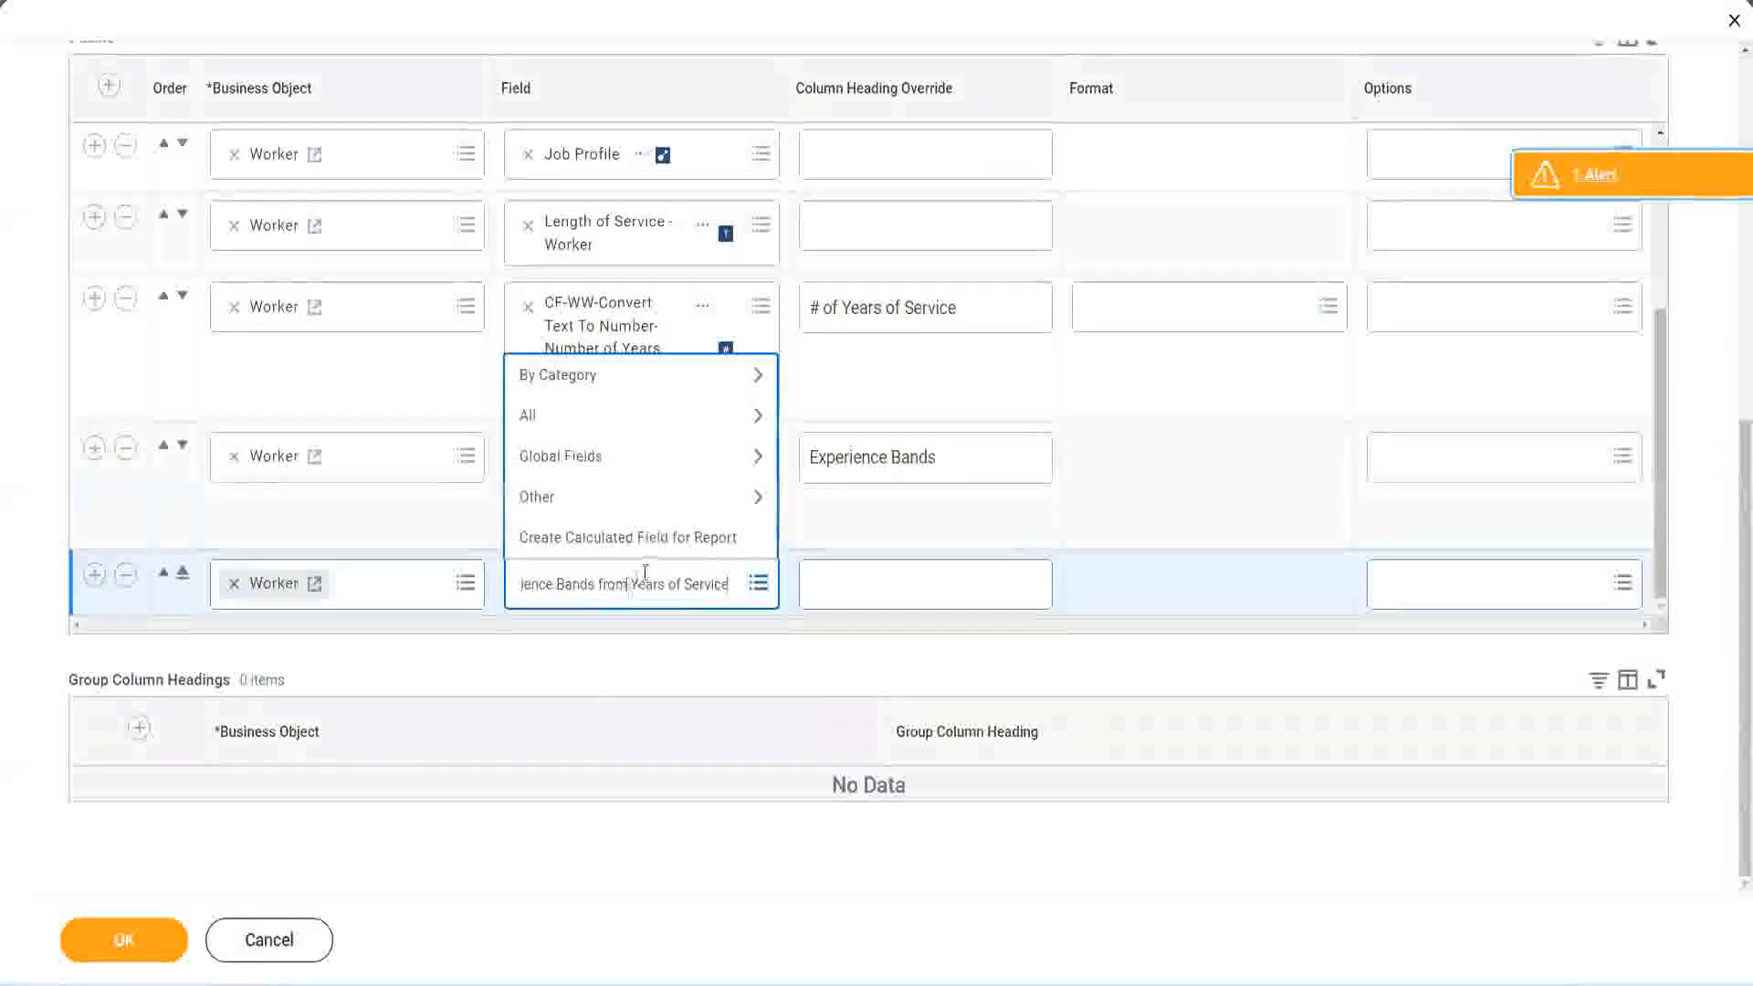
Shorten the field search to CF-WW-Eval Exp Band and select CF-WW-Eval Exp Band-Determine Experience Bands from Years of Service for the new row.
{"action": "left_click_drag", "start_coordinate": [528, 571], "coordinate": [444, 578]}
{"action": "left_click", "coordinate": [620, 585]}
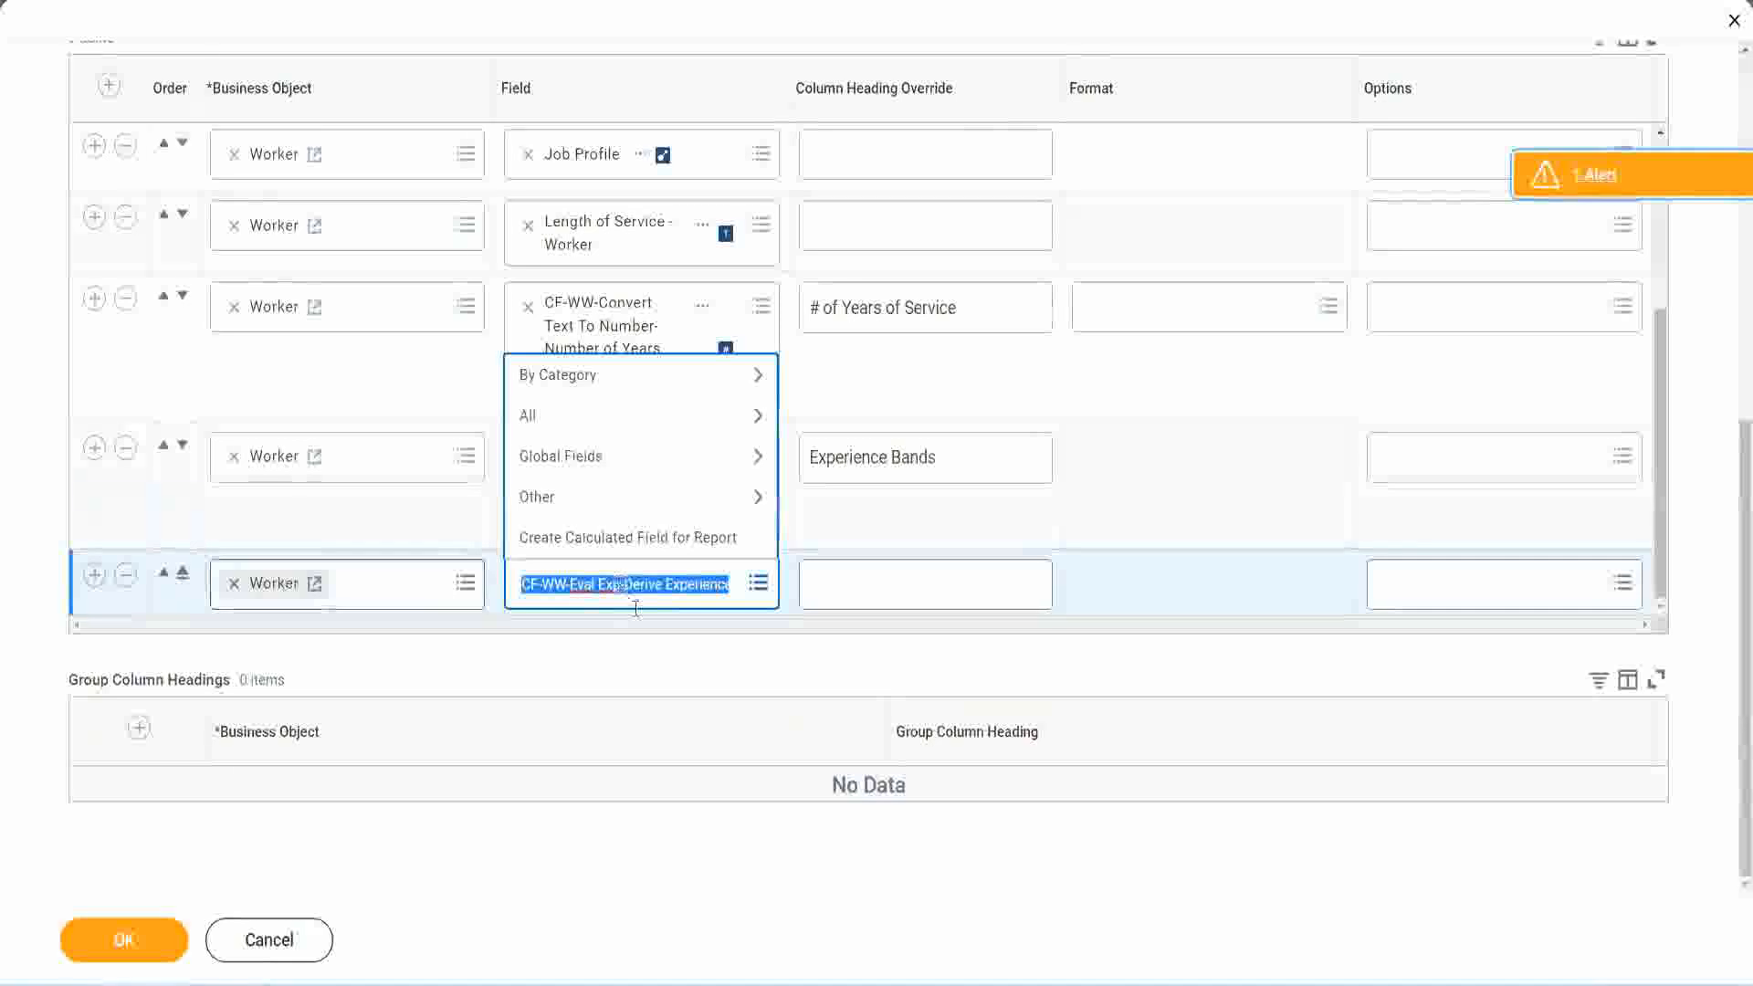
{"action": "type", "text": "Band"}
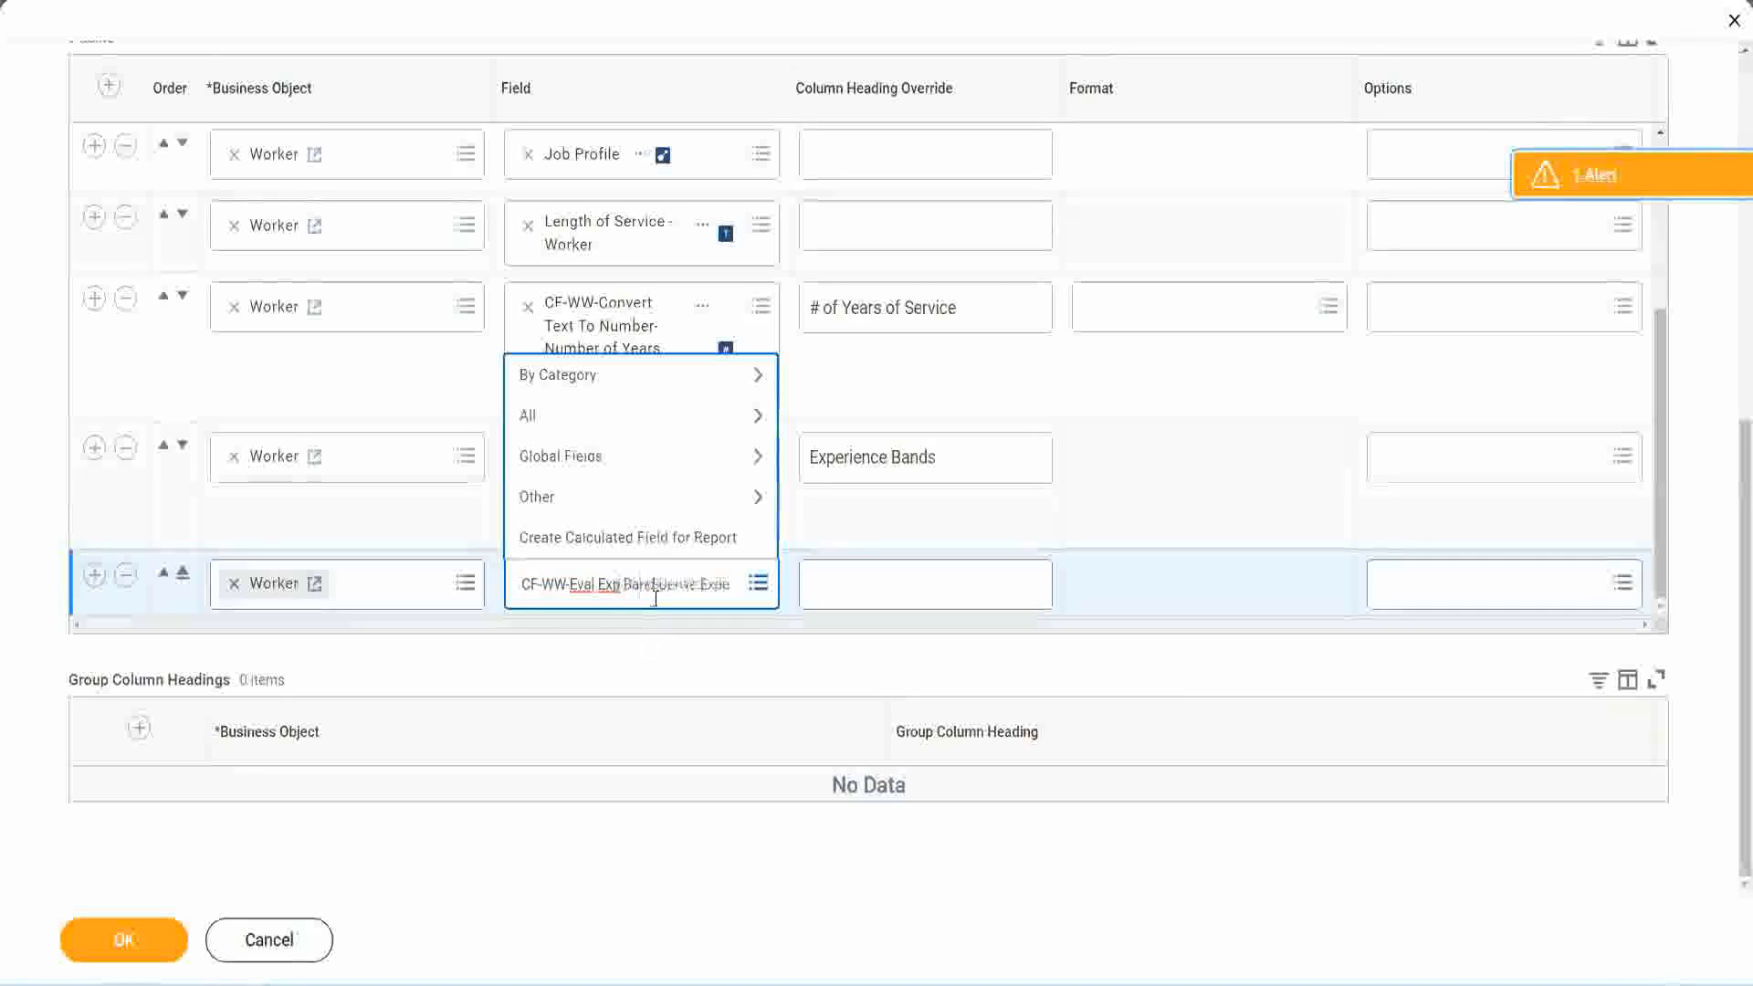
{"action": "key", "text": "Delete"}
{"action": "key", "text": "Delete"}
{"action": "key", "text": "Delete"}
{"action": "key", "text": "Delete"}
{"action": "key", "text": "Delete"}
{"action": "key", "text": "Delete"}
{"action": "key", "text": "Delete"}
{"action": "key", "text": "Delete"}
{"action": "key", "text": "Delete"}
{"action": "key", "text": "Delete"}
{"action": "key", "text": "Delete"}
{"action": "key", "text": "Delete"}
{"action": "key", "text": "Delete"}
{"action": "key", "text": "Delete"}
{"action": "key", "text": "Delete"}
{"action": "key", "text": "Delete"}
{"action": "key", "text": "Delete"}
{"action": "key", "text": "Delete"}
{"action": "key", "text": "Delete"}
{"action": "key", "text": "Delete"}
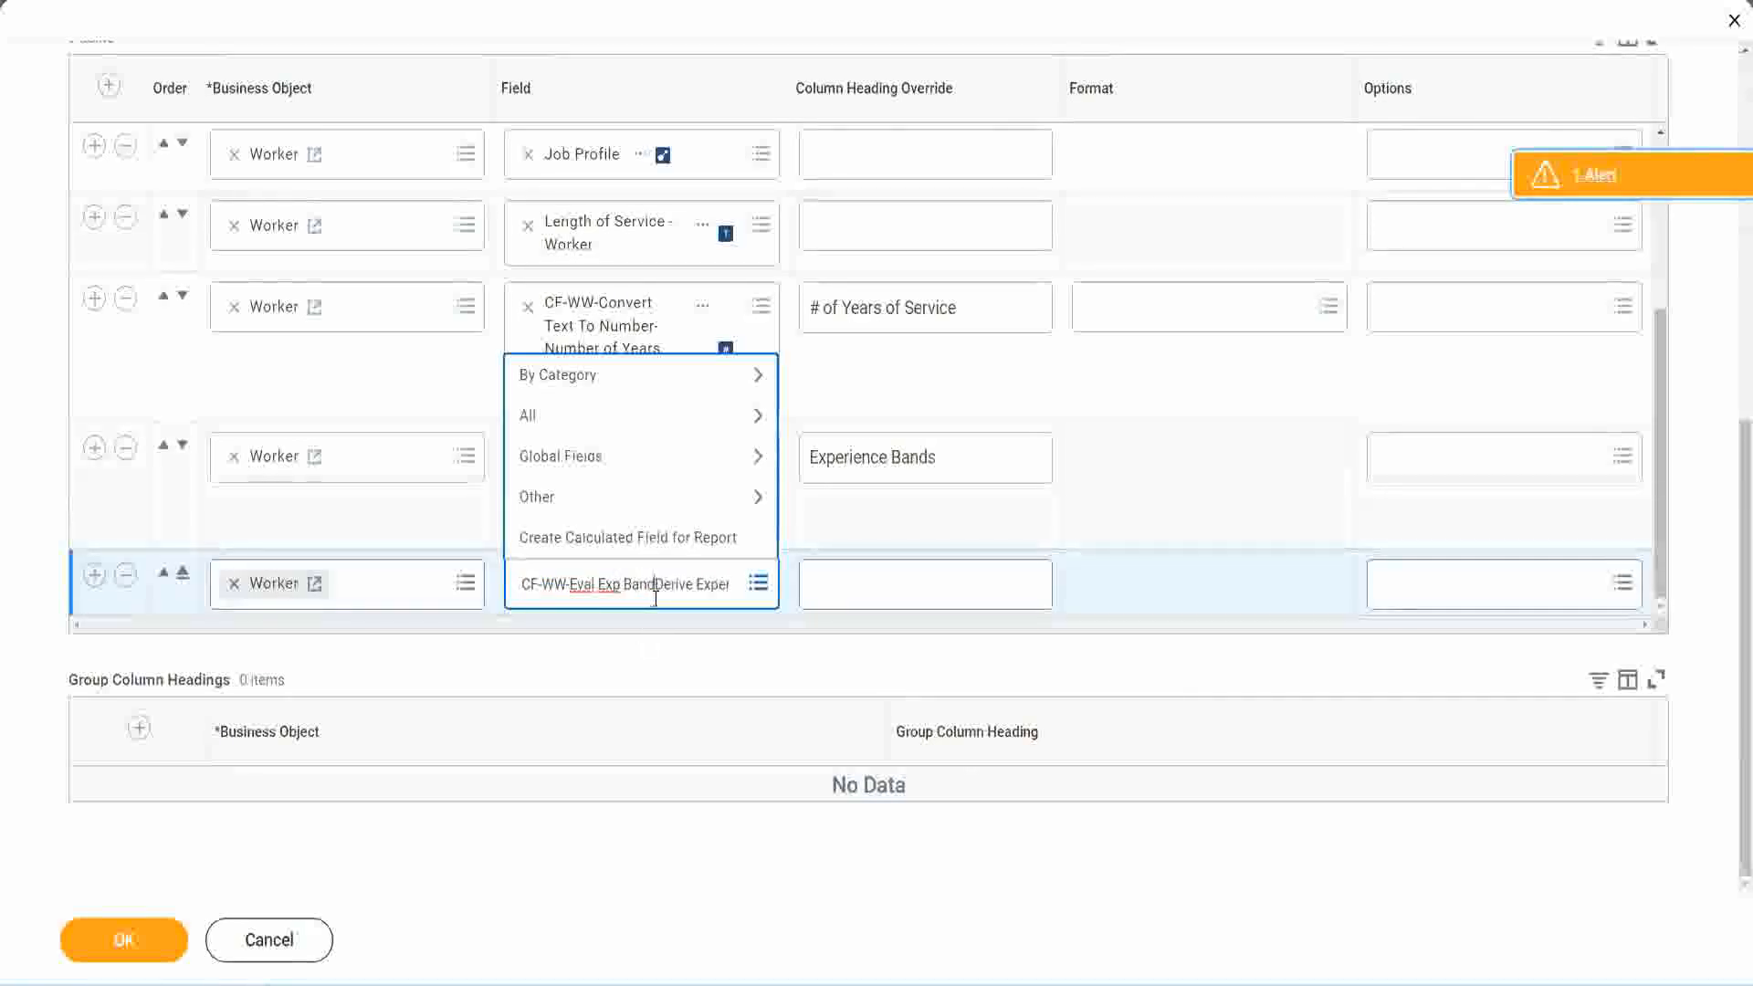
{"action": "key", "text": "Delete"}
{"action": "key", "text": "Delete"}
{"action": "key", "text": "Delete"}
{"action": "key", "text": "Delete"}
{"action": "key", "text": "Delete"}
{"action": "key", "text": "Delete"}
{"action": "key", "text": "Delete"}
{"action": "key", "text": "Delete"}
{"action": "key", "text": "Delete"}
{"action": "key", "text": "Delete"}
{"action": "key", "text": "Delete"}
{"action": "key", "text": "Delete"}
{"action": "key", "text": "Delete"}
{"action": "key", "text": "Delete"}
{"action": "key", "text": "Delete"}
{"action": "key", "text": "Return"}
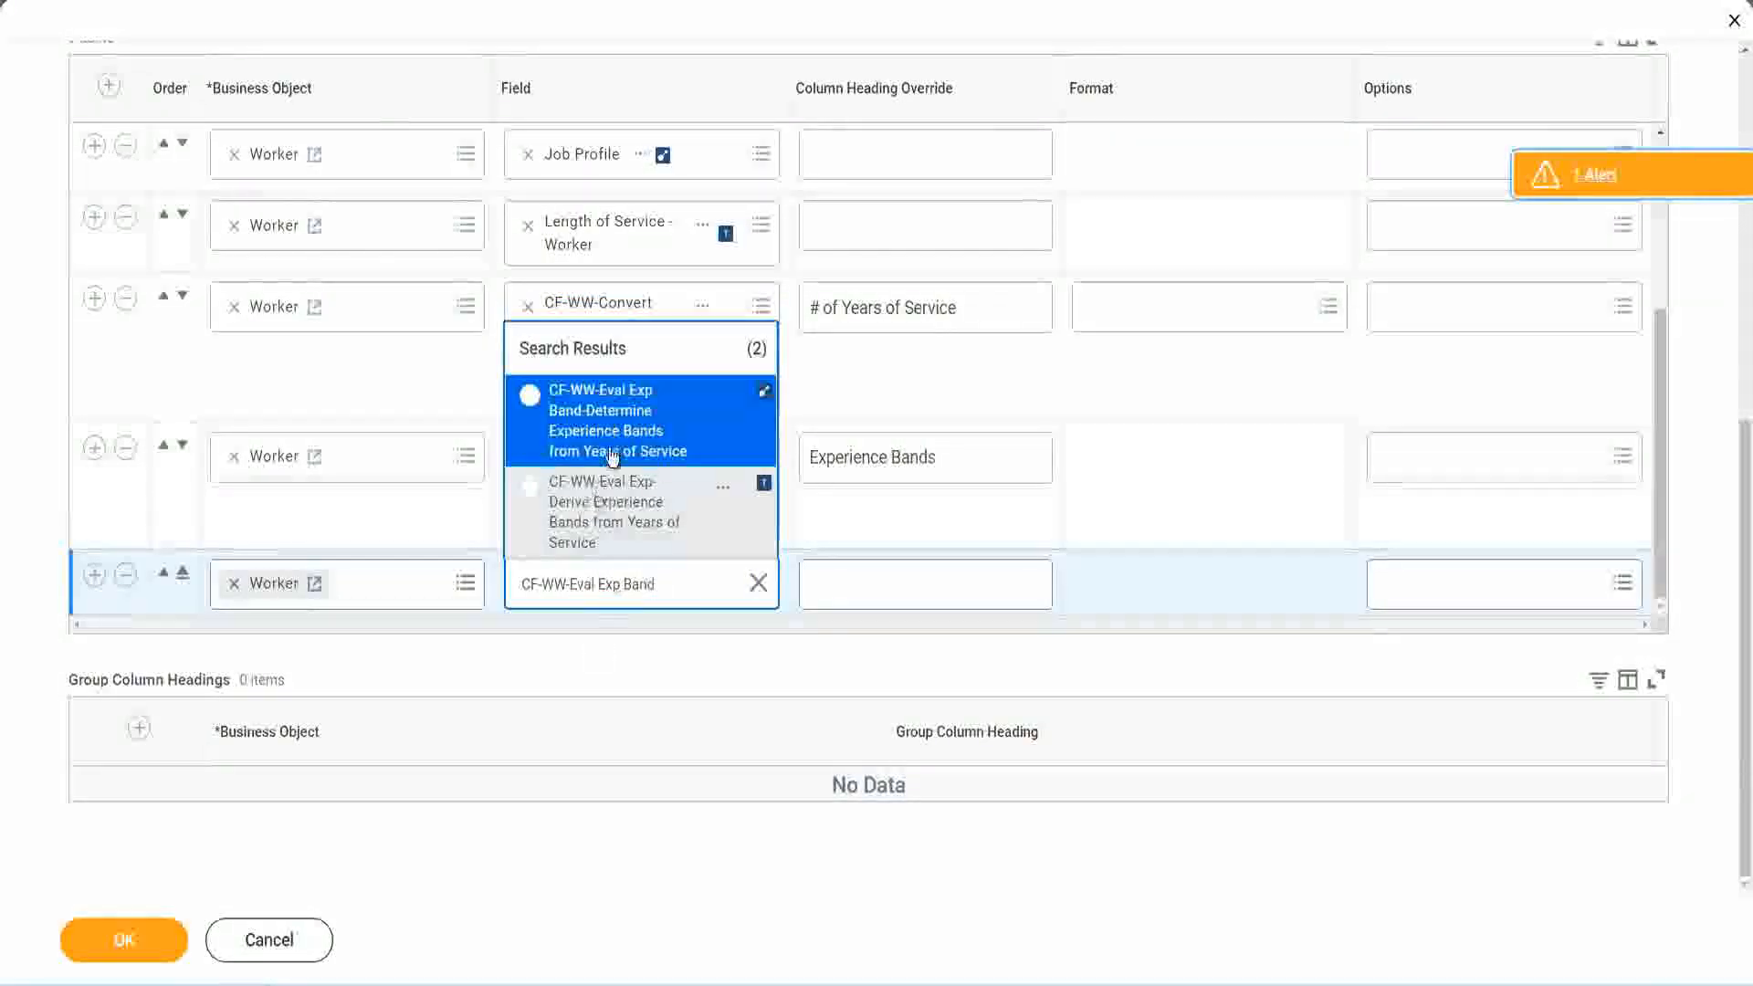
{"action": "left_click", "coordinate": [639, 431]}
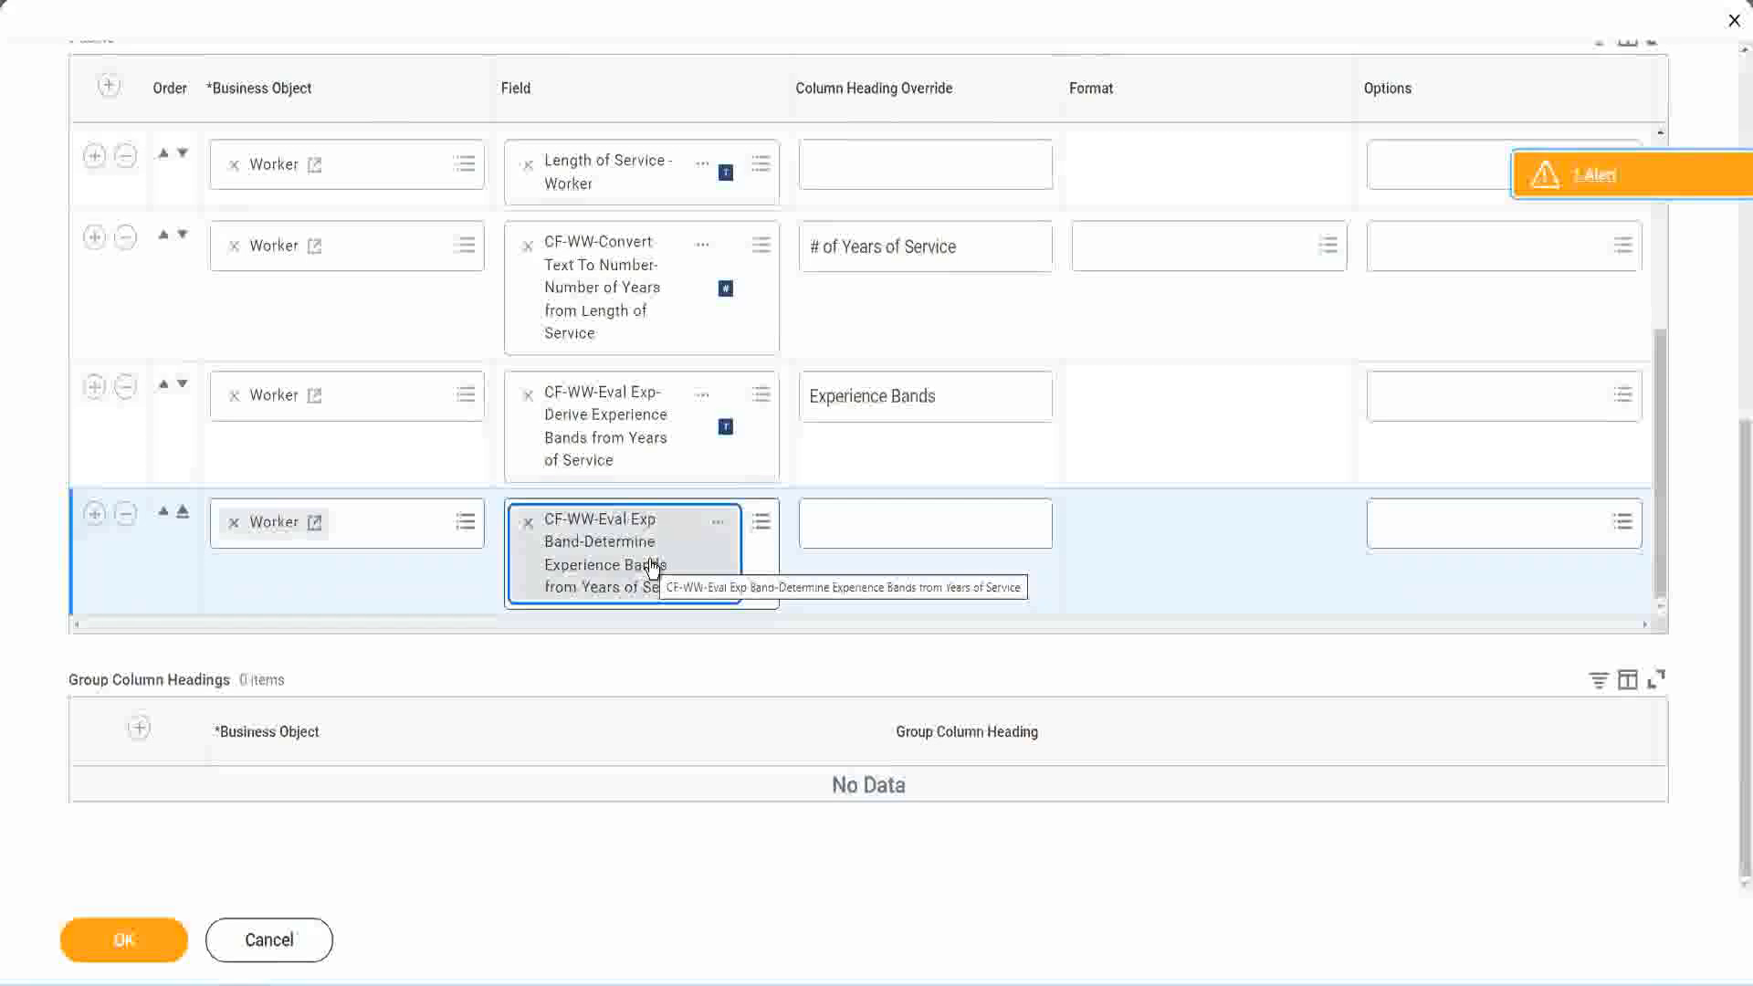
Override the new column's heading with Experience Bands (Eval Exp Bands), reusing the heading text from the row above, and save the report.
{"action": "left_click", "coordinate": [964, 397]}
{"action": "key", "text": "ctrl+c"}
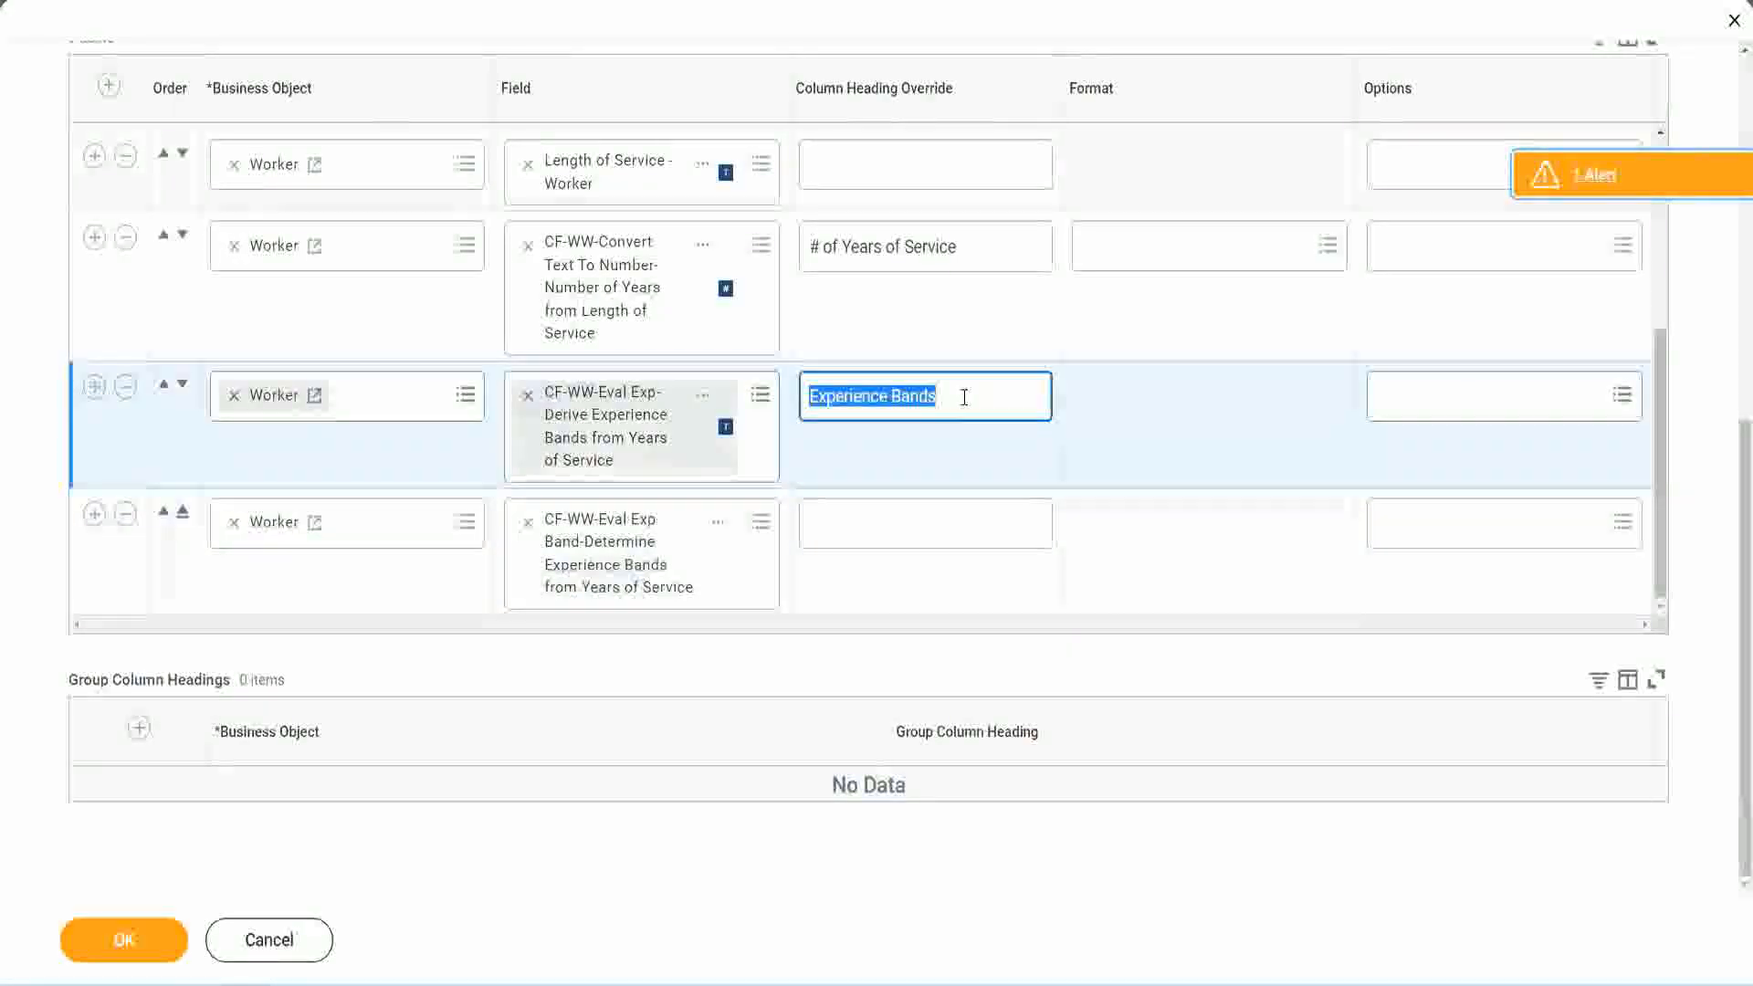
{"action": "left_click", "coordinate": [851, 521]}
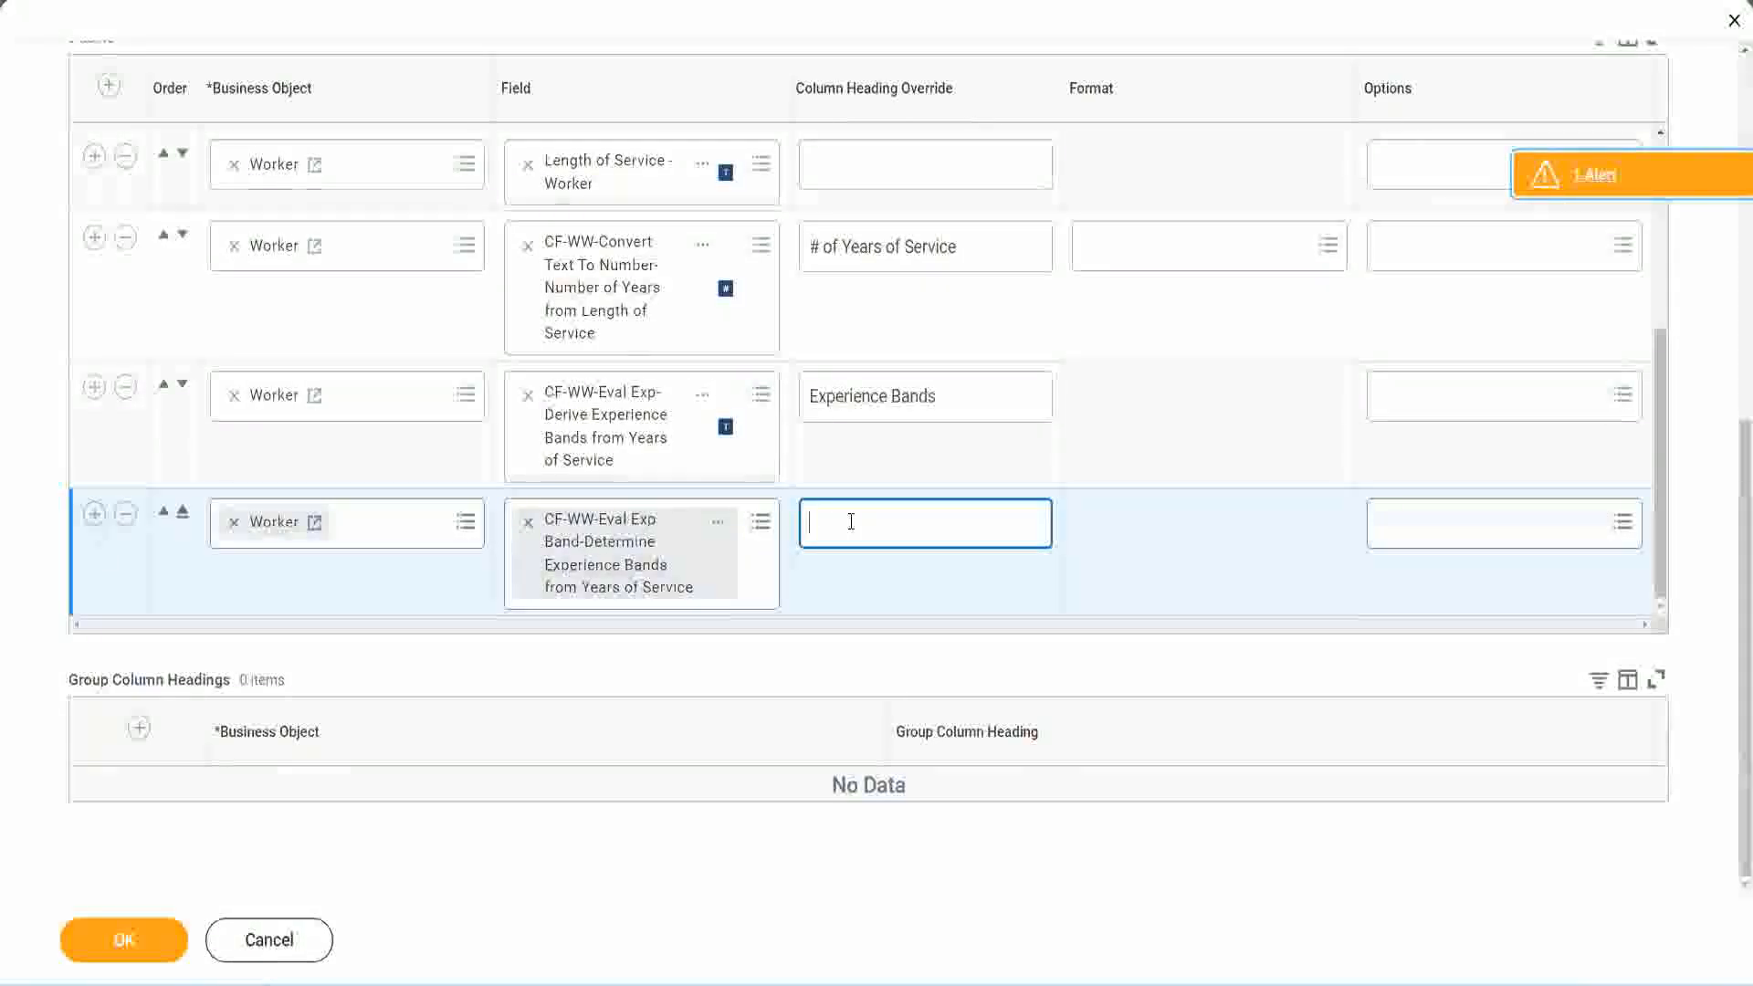
{"action": "key", "text": "ctrl+v"}
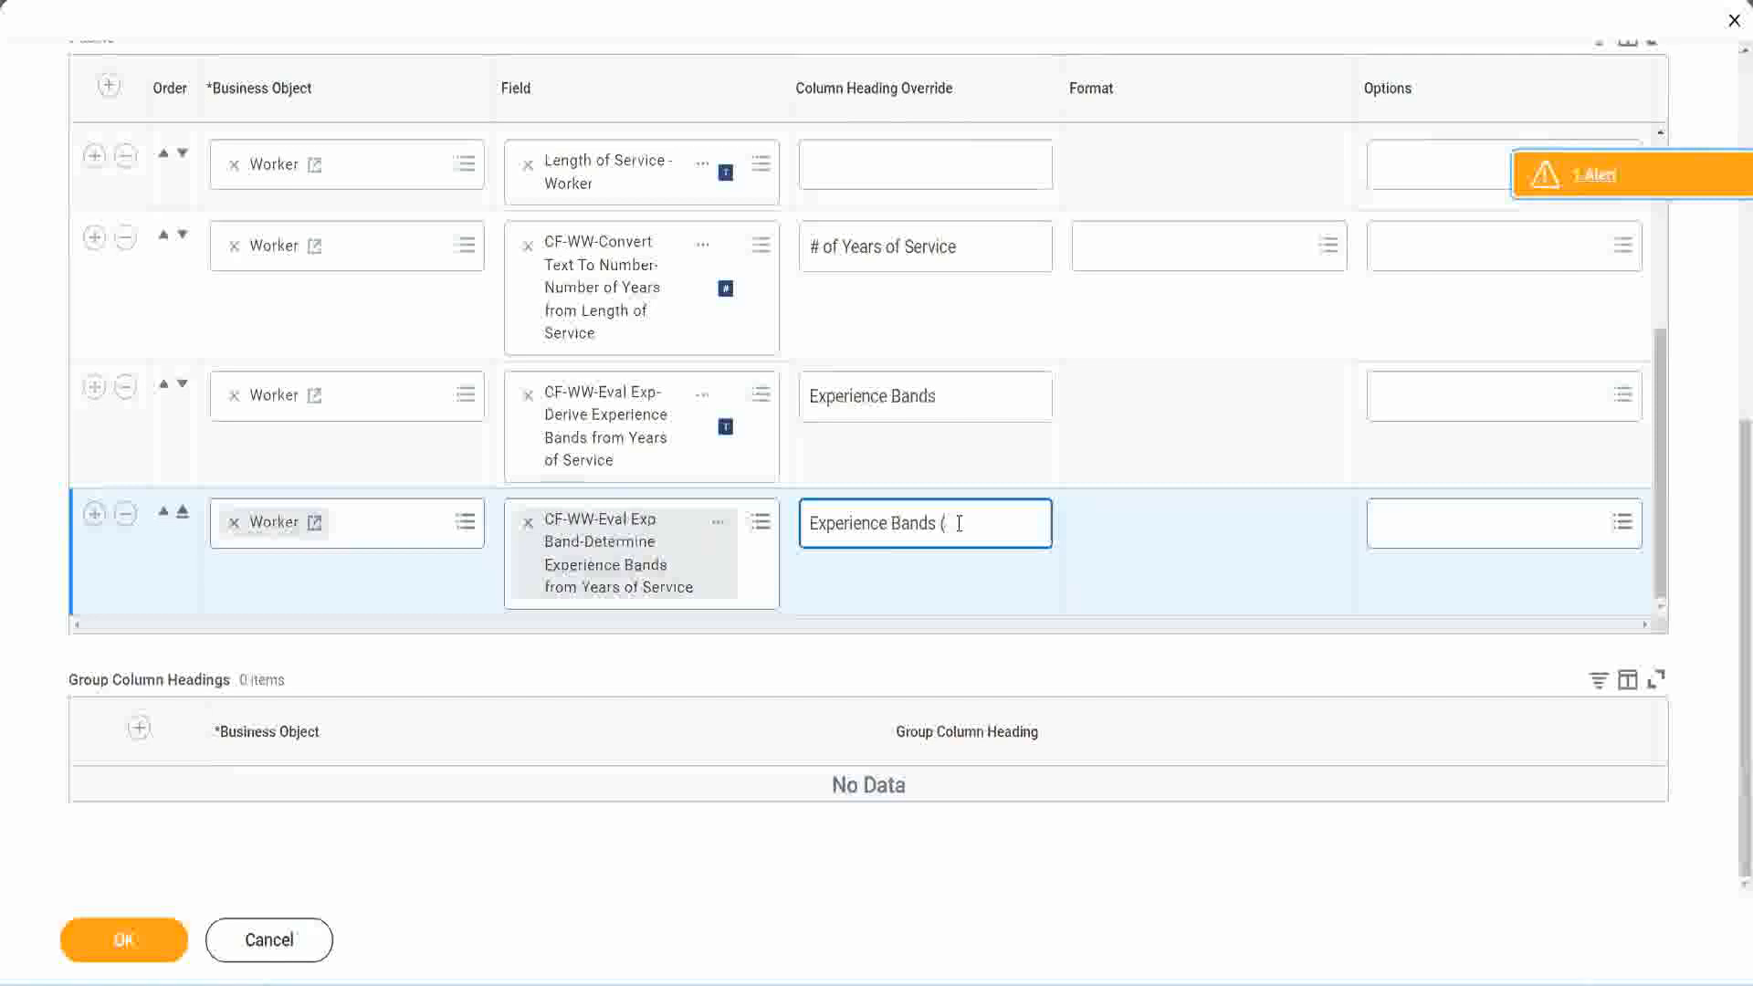
{"action": "type", "text": "(Eval E"}
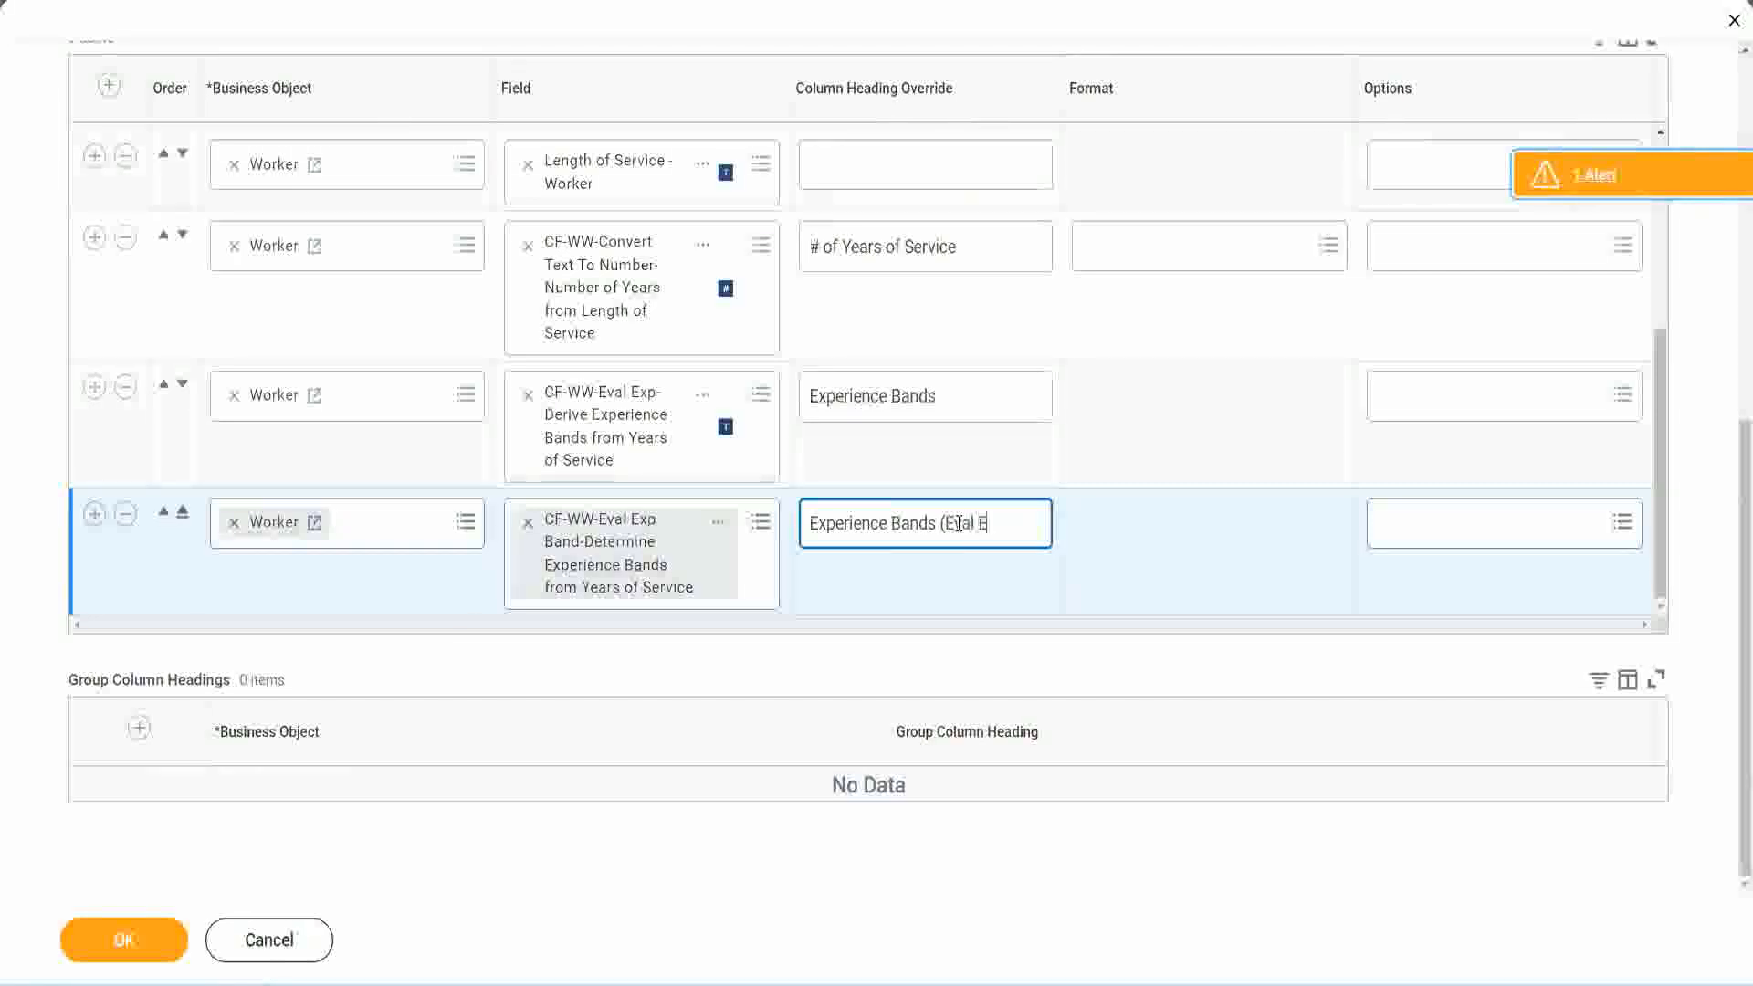
{"action": "type", "text": "xp Bands)"}
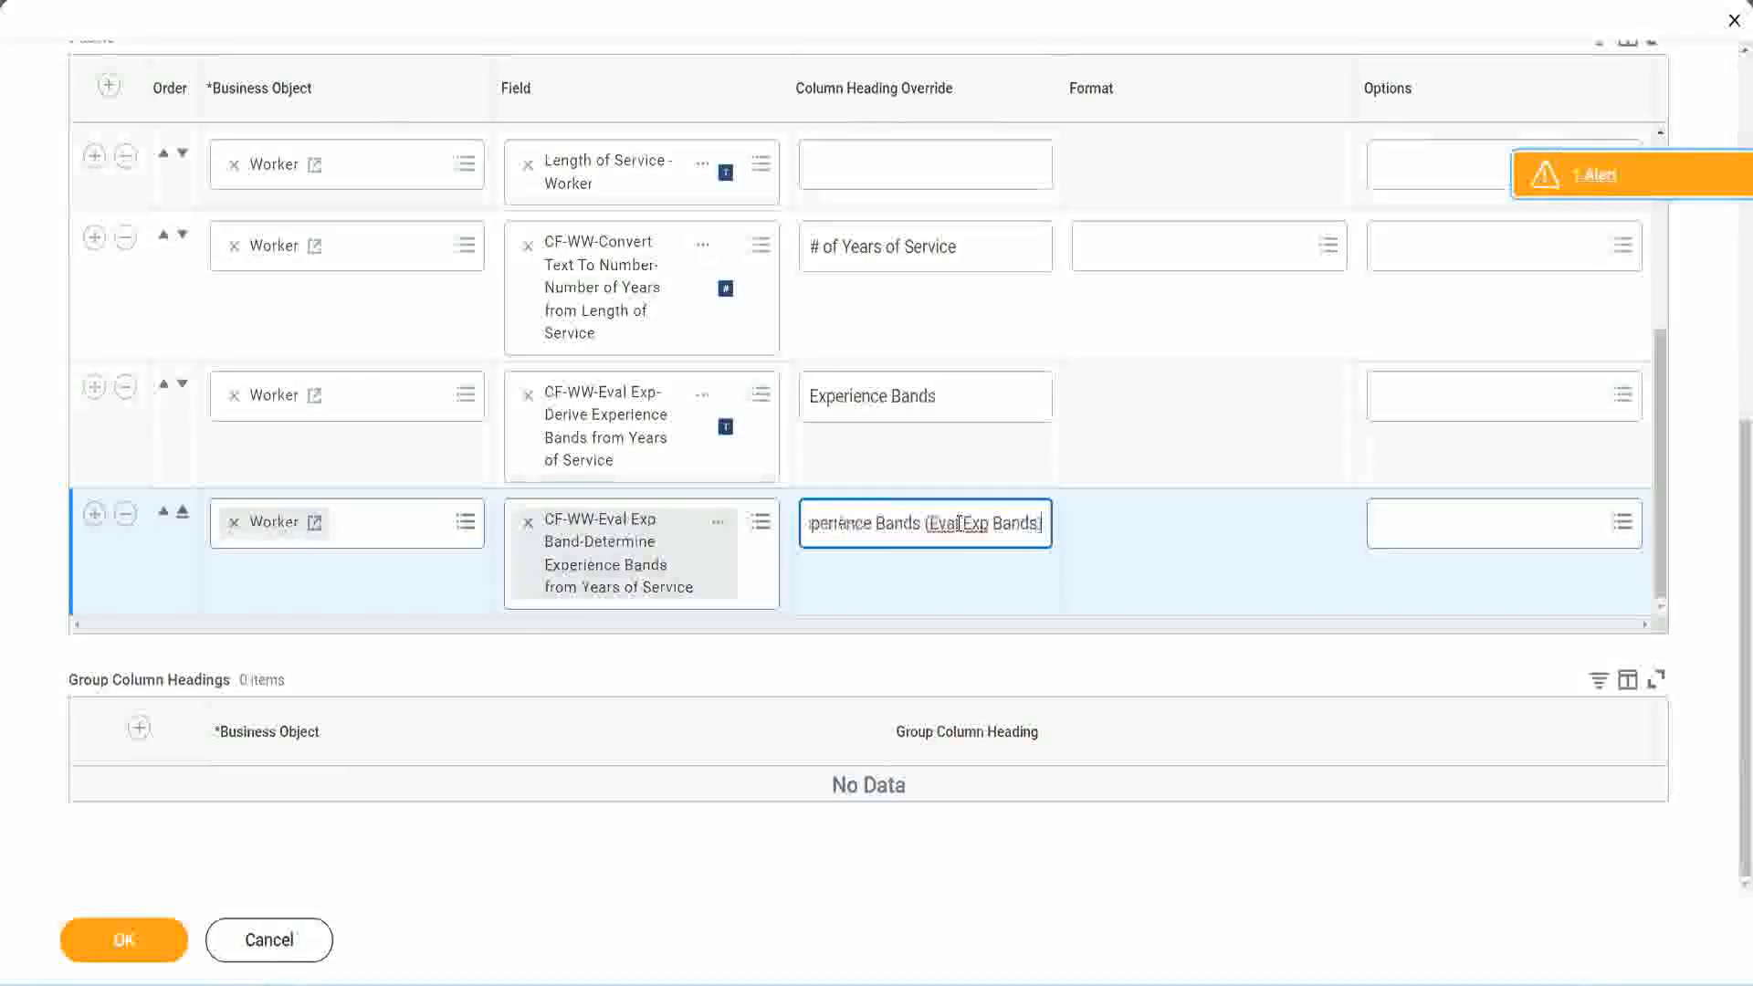
{"action": "double_click", "coordinate": [977, 523]}
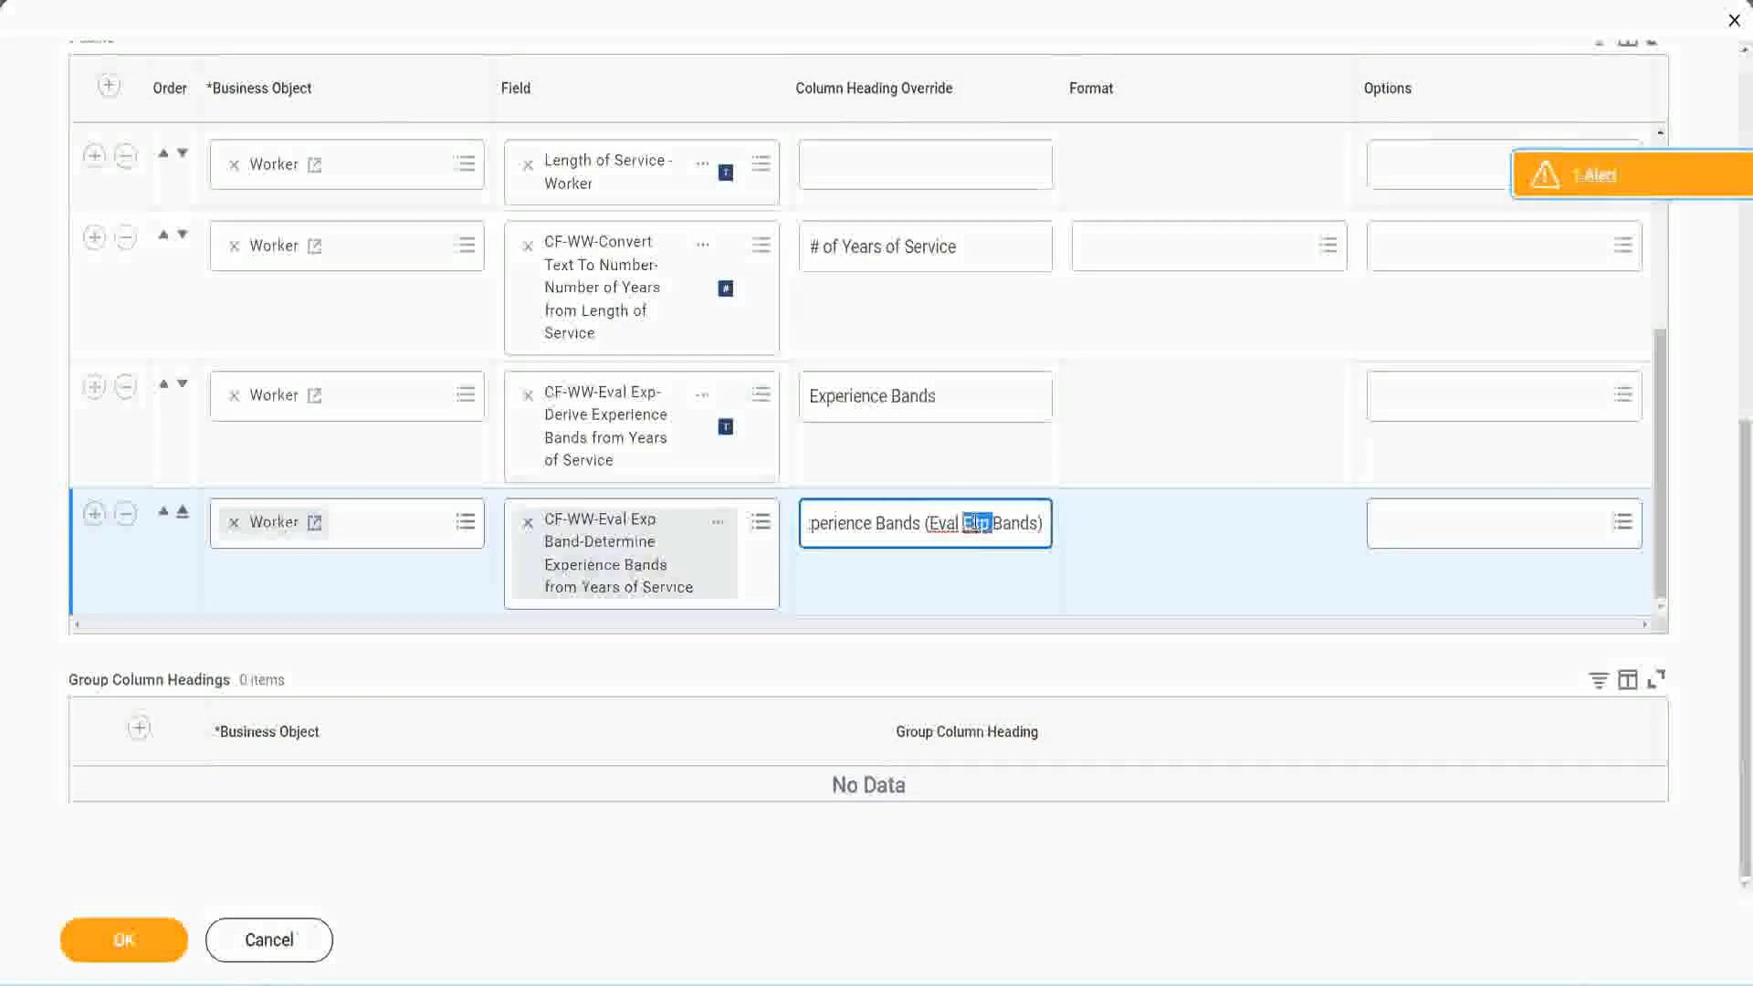
{"action": "left_click", "coordinate": [1009, 519]}
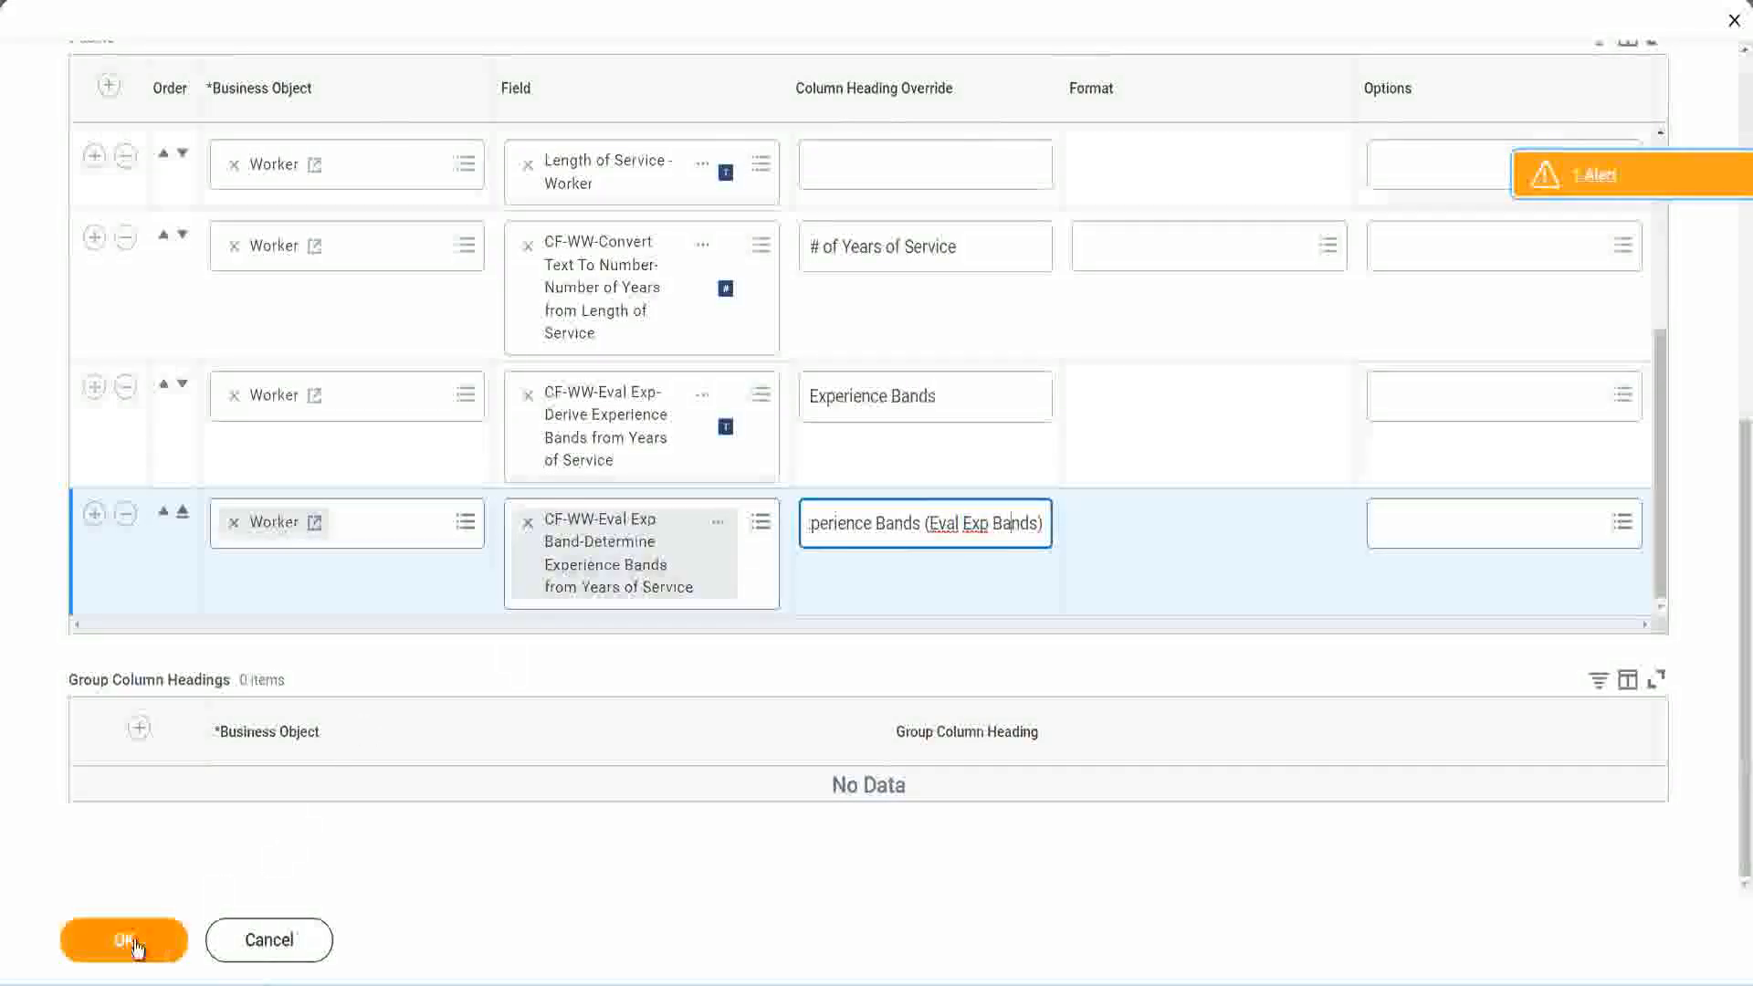
{"action": "left_click", "coordinate": [128, 942]}
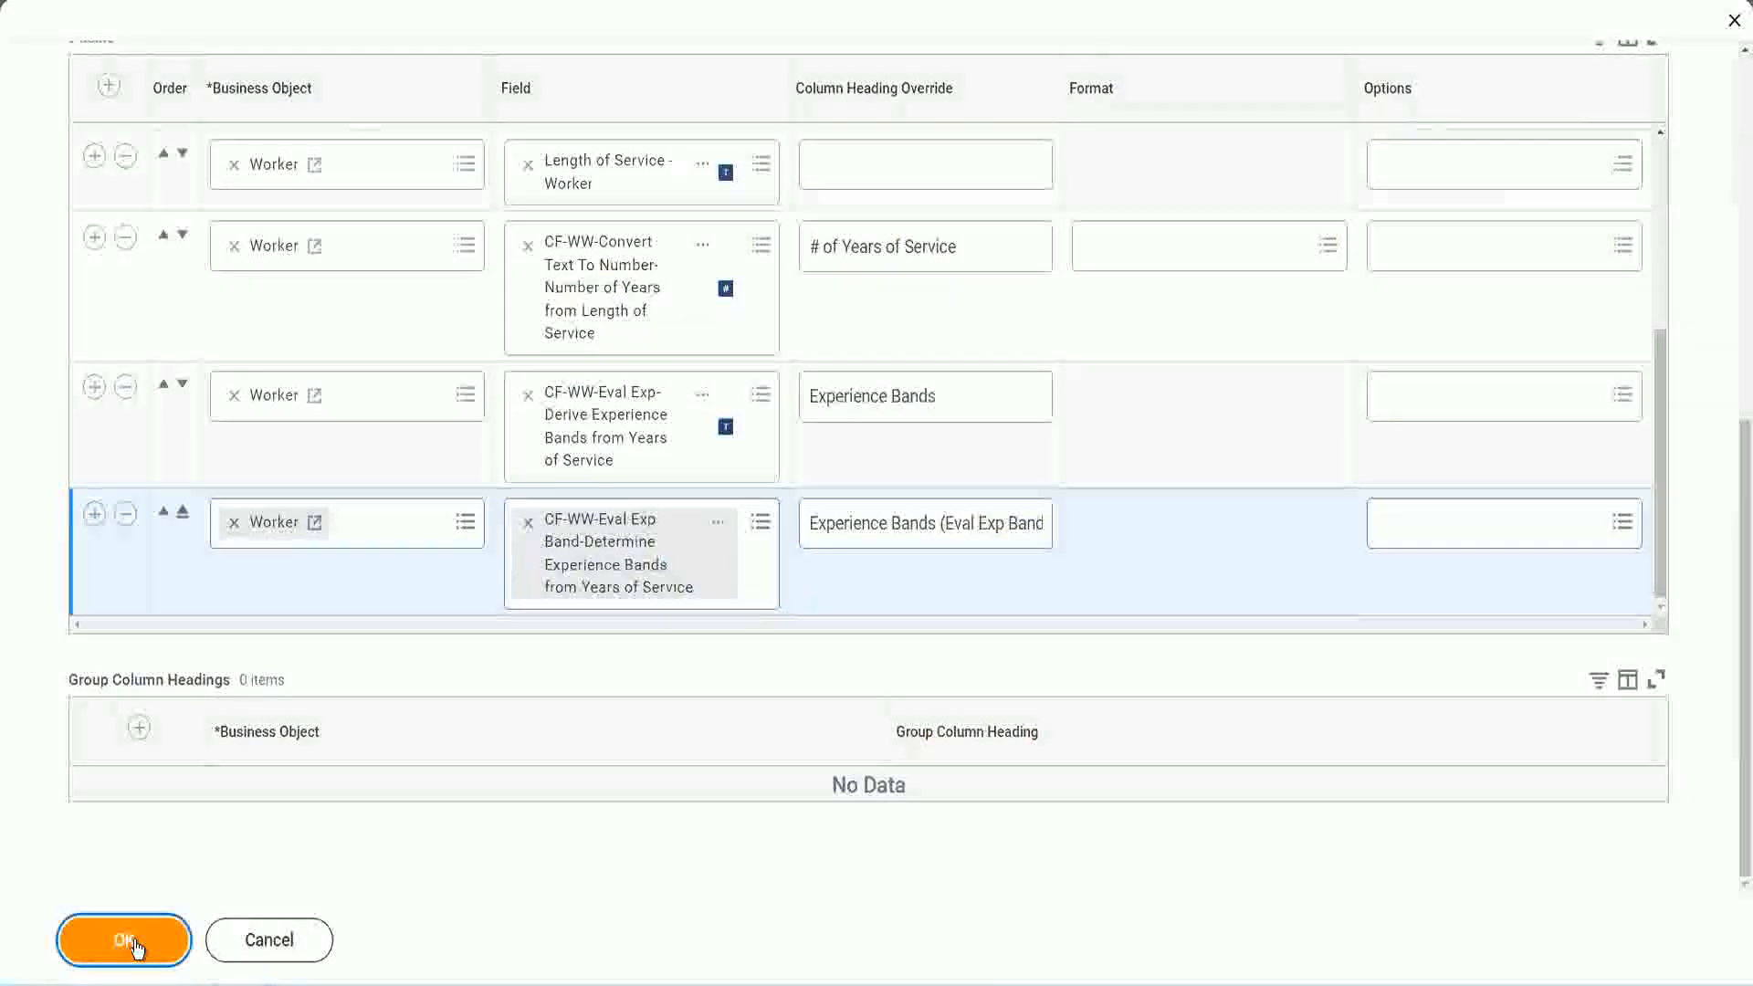